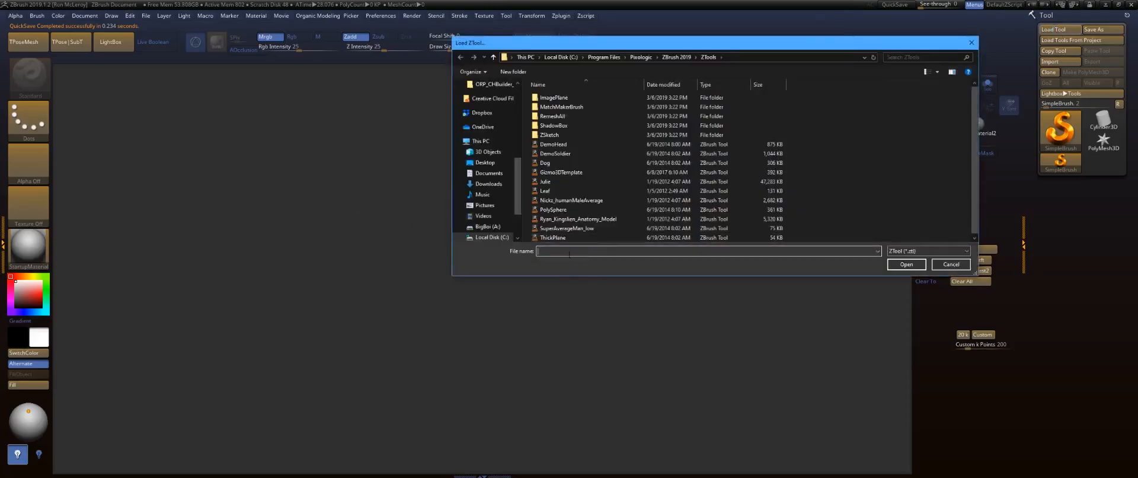
Load the Ryan_Kingslien_Anatomy_Model tool from LightBox and draw it on the canvas in Edit mode.
click(951, 264)
click(116, 44)
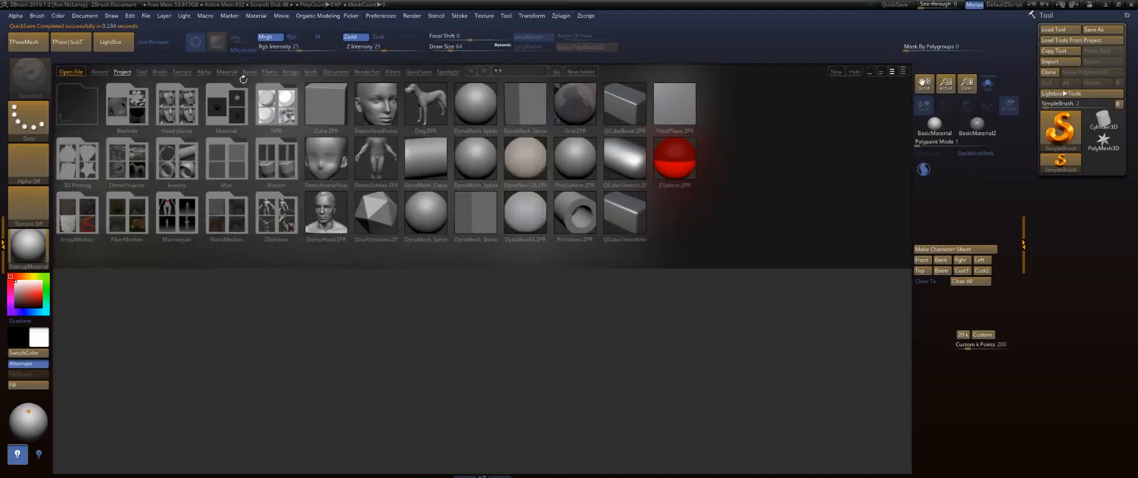
click(141, 71)
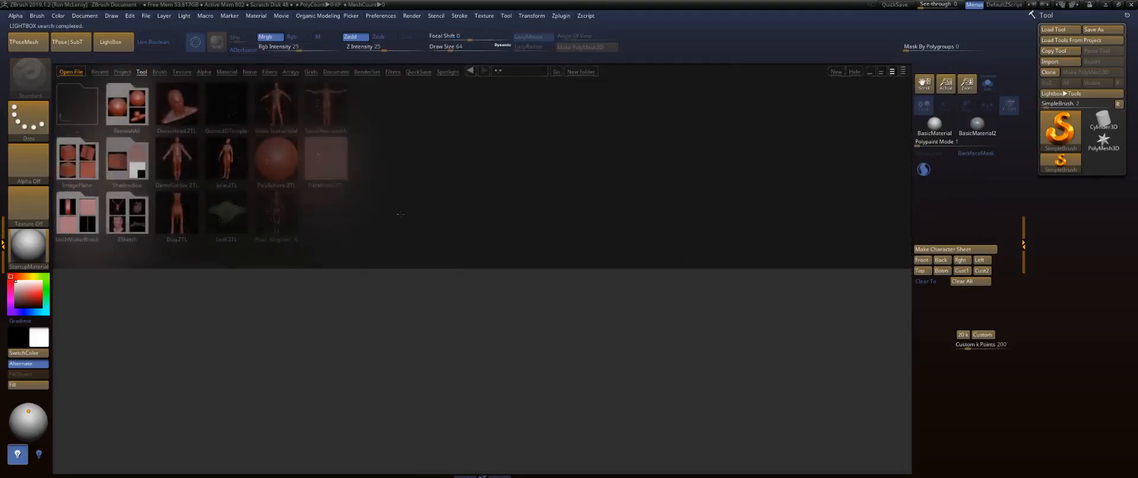
double_click(276, 215)
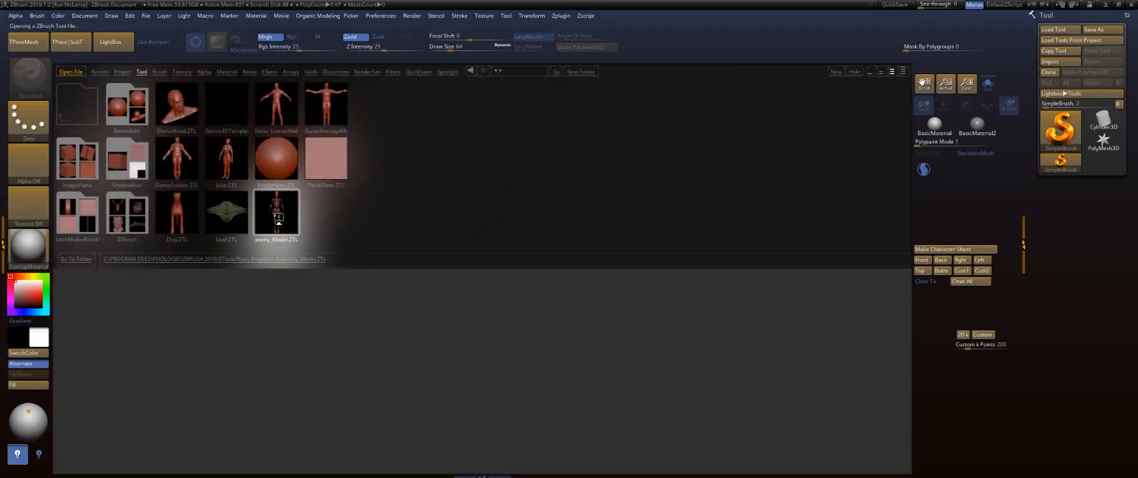
click(117, 41)
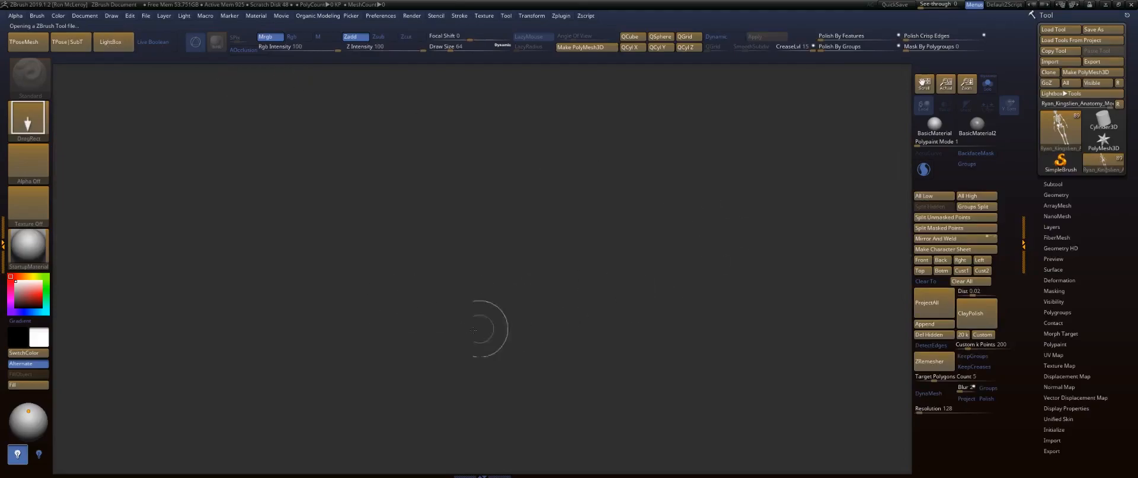
drag(484, 328, 888, 281)
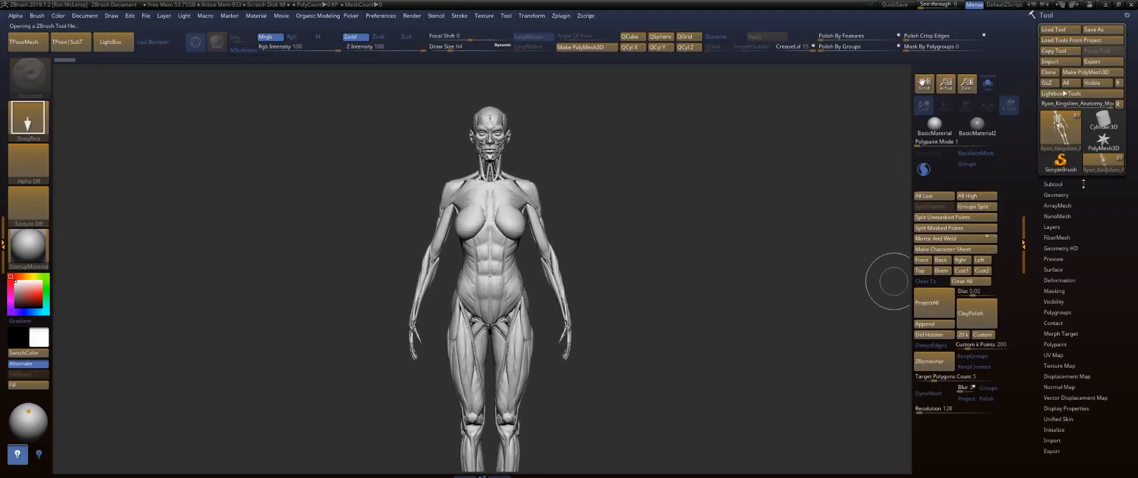
key(t)
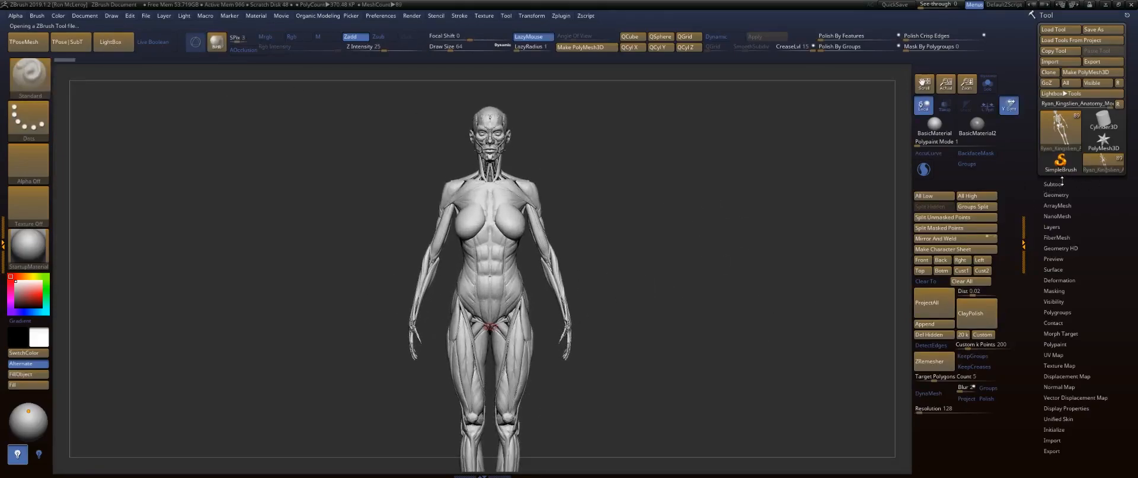
Set the subtool list's visible count to 1 and delete all subtools other than the skeleton.
click(1058, 184)
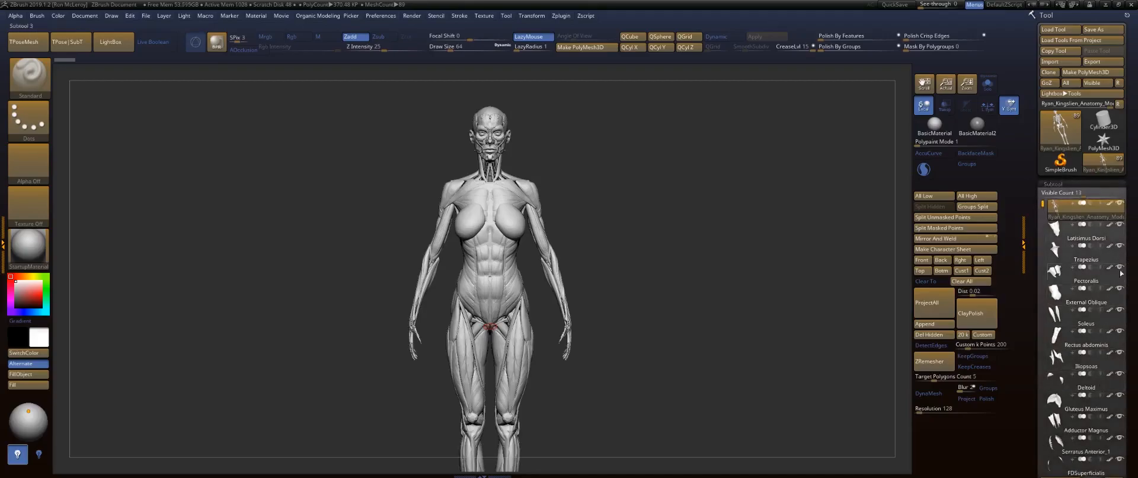
drag(1083, 194, 1042, 194)
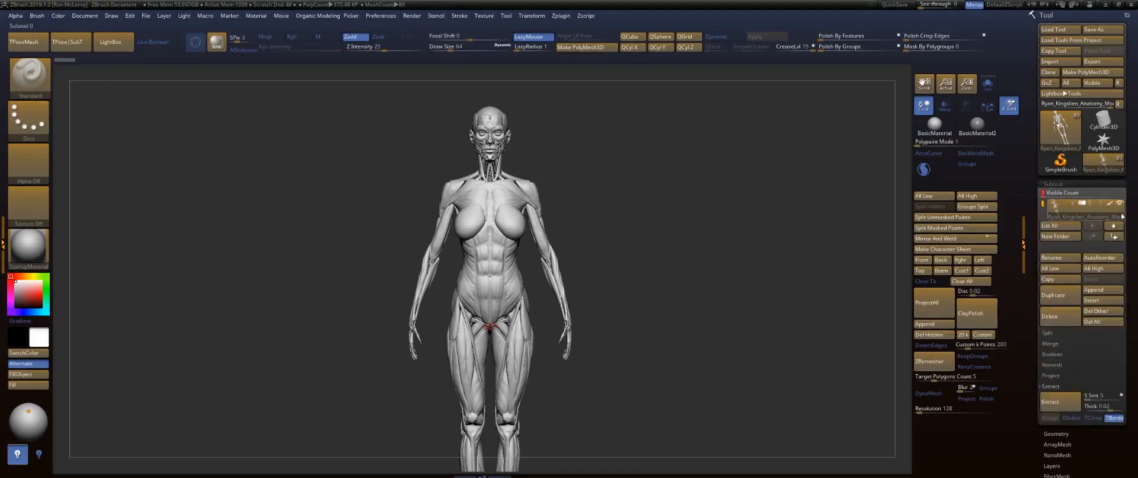
click(1099, 315)
click(978, 334)
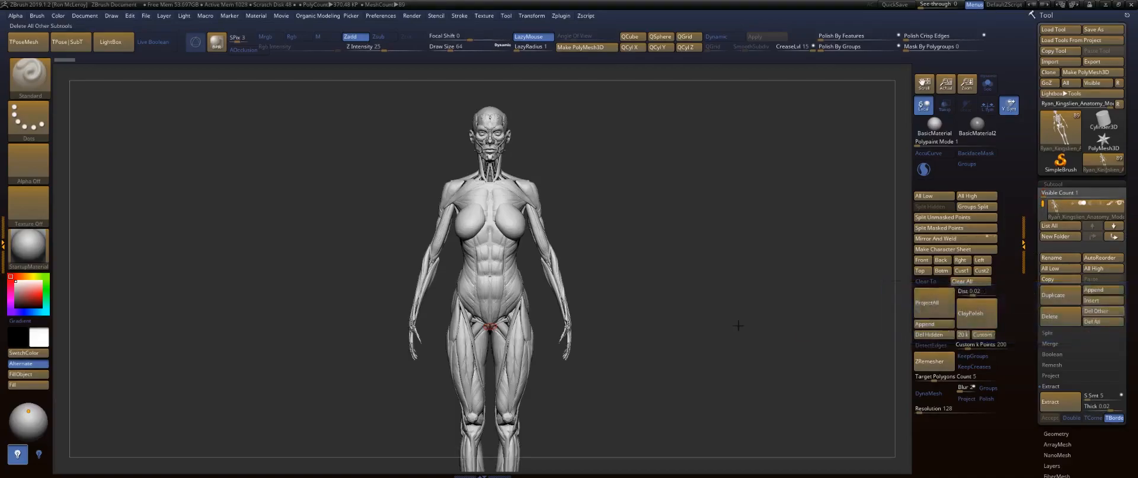
Isolate the skull and neck in side view and delete the hidden remainder of the skeleton.
mouse_move(617, 172)
mouse_down()
mouse_move(650, 238)
mouse_move(595, 223)
mouse_move(658, 245)
mouse_move(642, 272)
mouse_up()
mouse_move(443, 101)
ctrl+shift+mouse_down()
mouse_move(665, 254)
mouse_move(670, 270)
ctrl+shift+mouse_up()
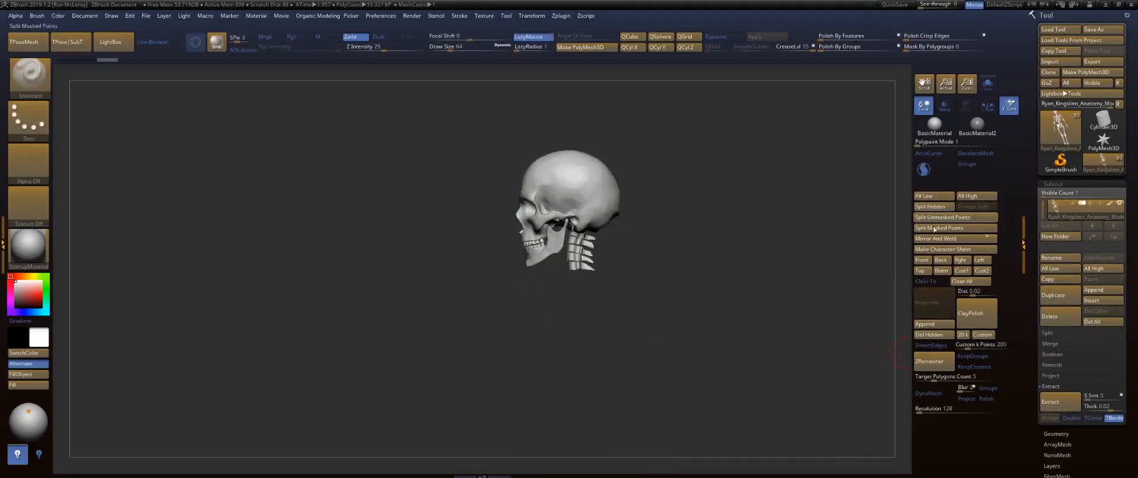
click(935, 334)
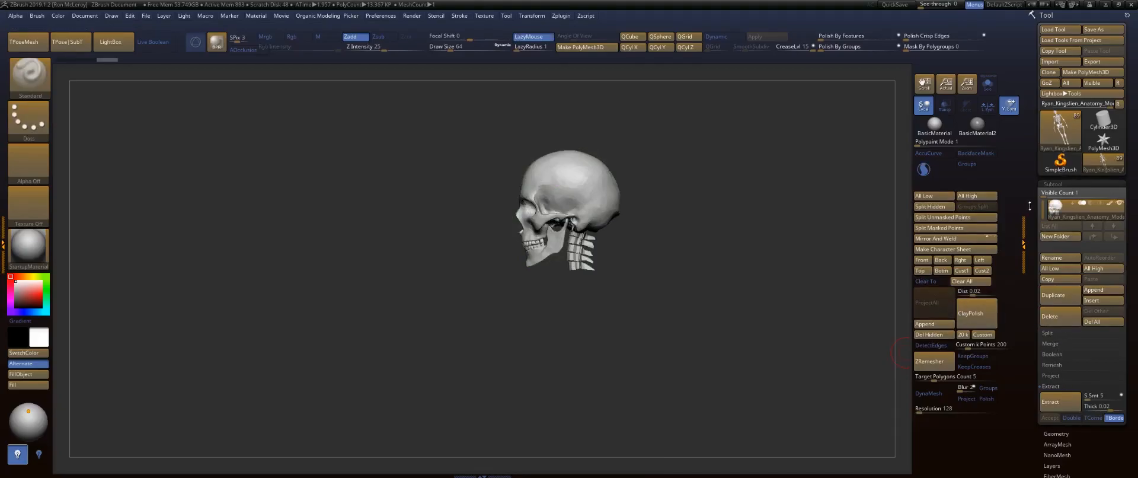
click(1056, 433)
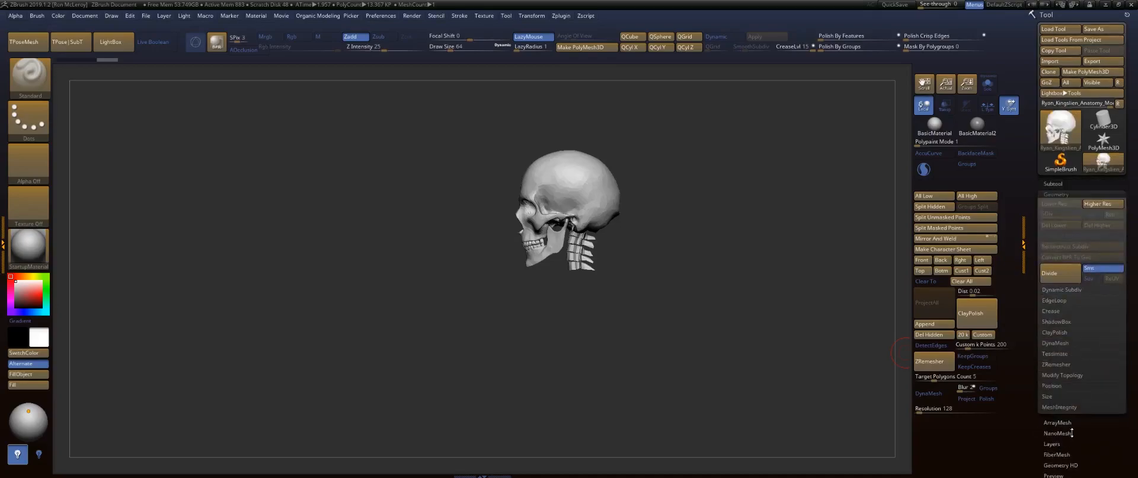
click(1072, 380)
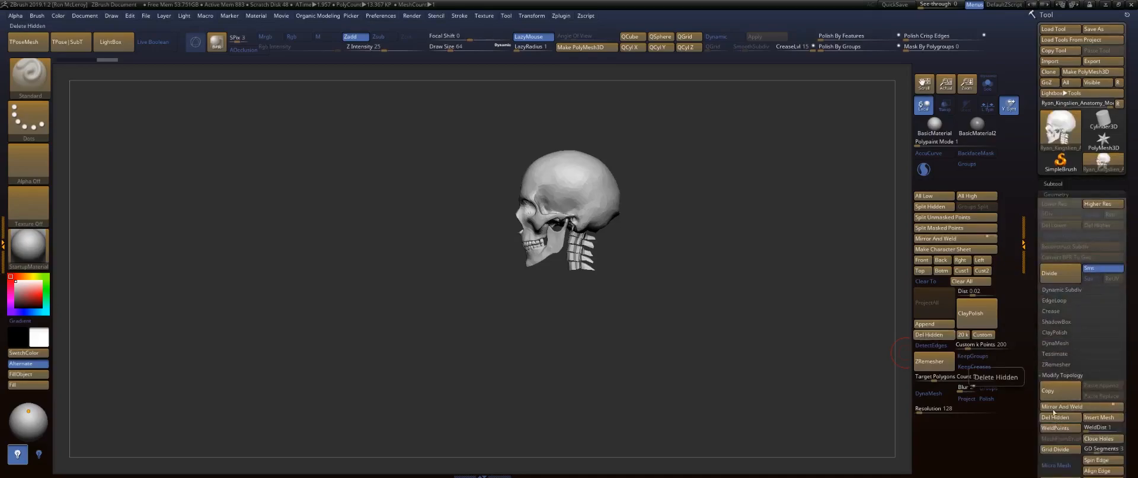
click(922, 335)
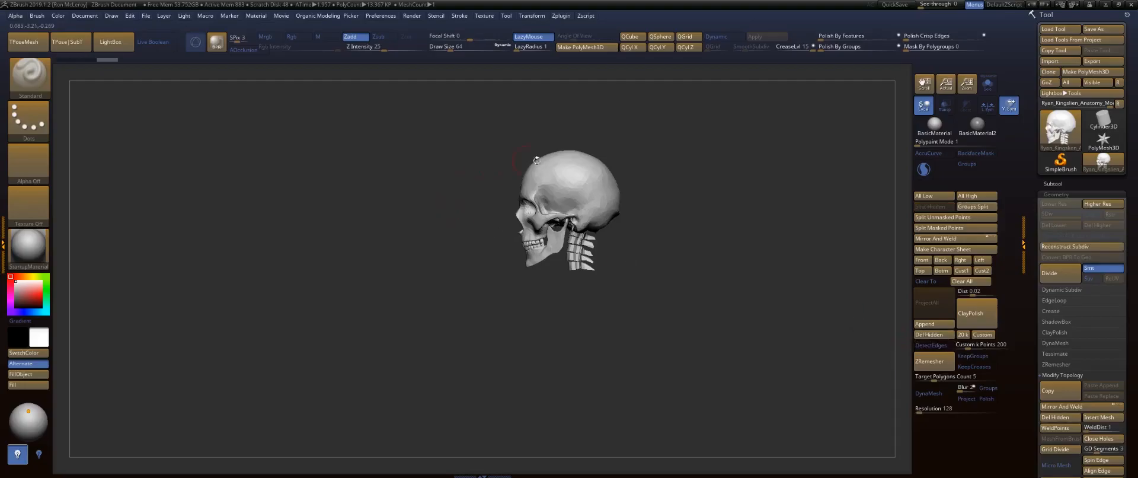
Hide the neck vertebrae and delete the hidden geometry so that only the skull is kept.
mouse_move(671, 271)
alt+mouse_down()
mouse_move(688, 290)
mouse_move(696, 270)
mouse_move(715, 385)
alt+mouse_up()
ctrl+shift+drag(397, 144, 576, 387)
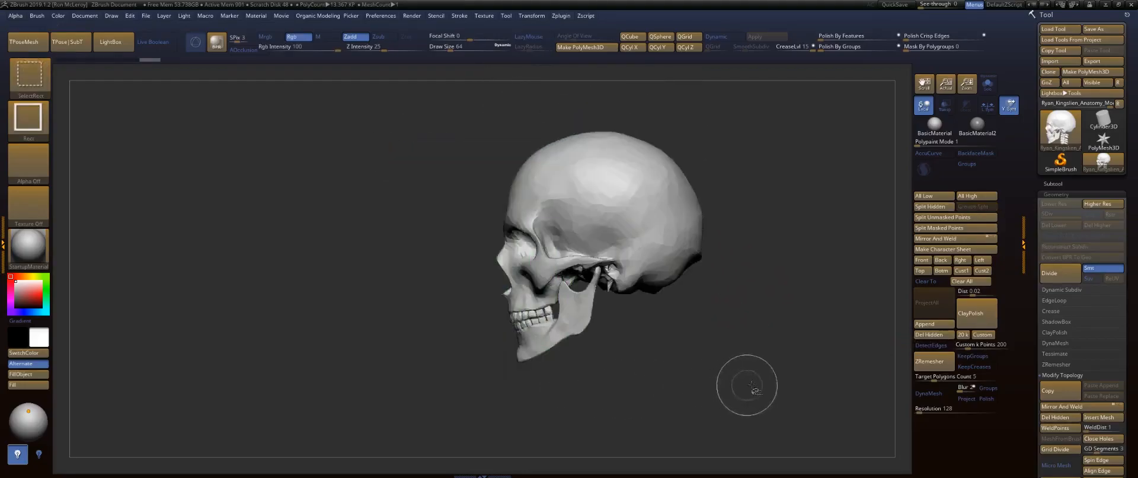
key(ctrl)
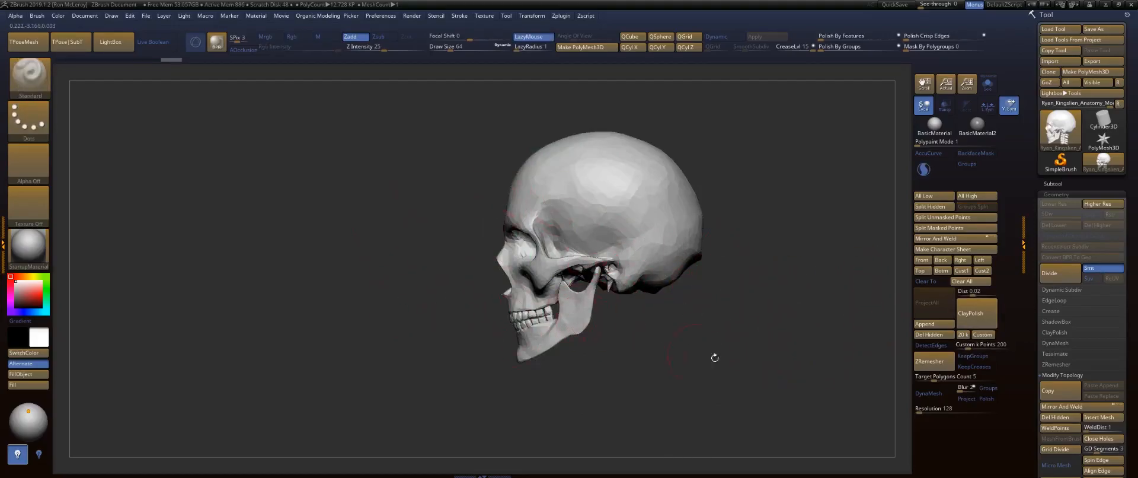
key(ctrl)
key(ctrl+z)
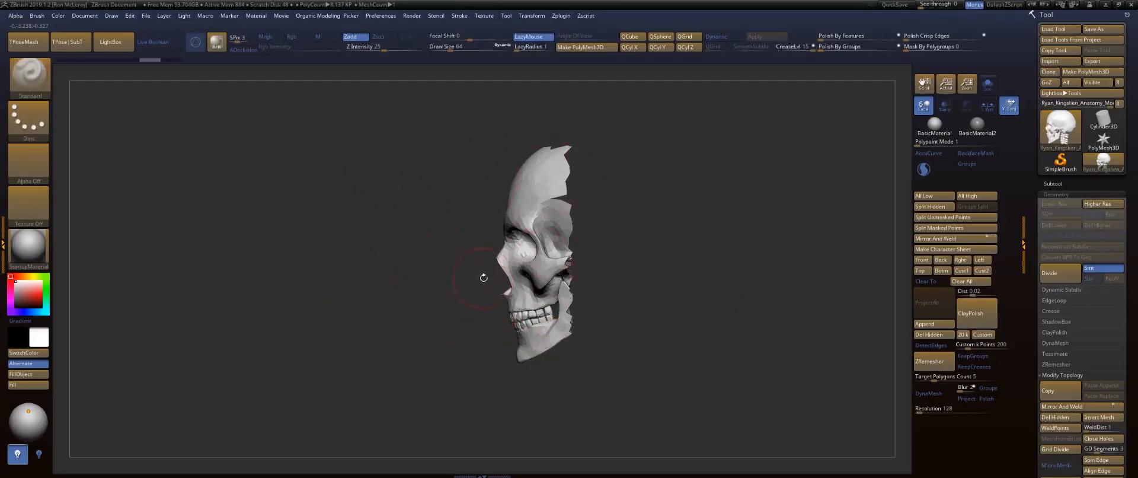
key(ctrl+shift+z)
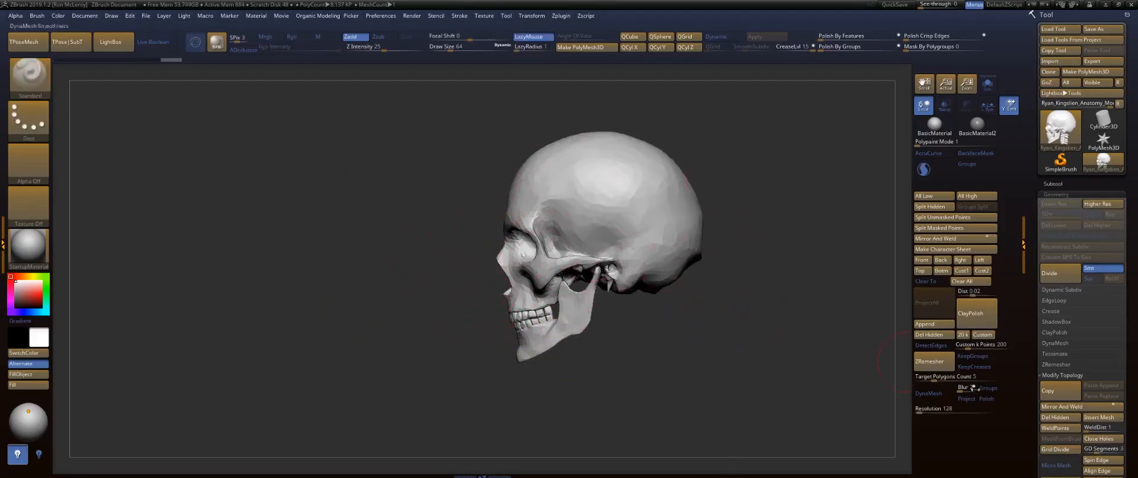
click(1046, 421)
Reshape the rear corner of the lower jaw with the Move brush at draw size 37.
drag(693, 350, 737, 341)
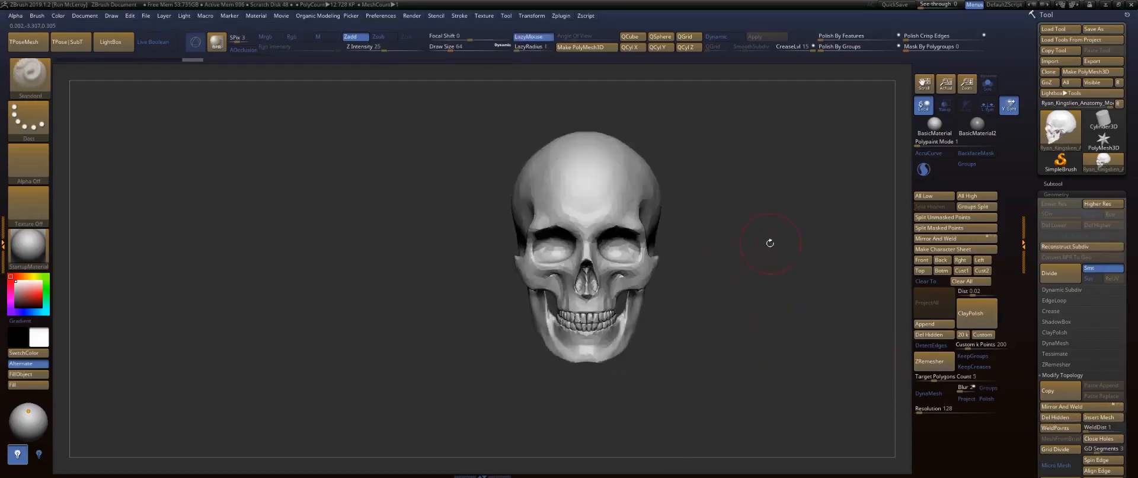
alt+drag(753, 120, 660, 182)
alt+drag(681, 329, 689, 246)
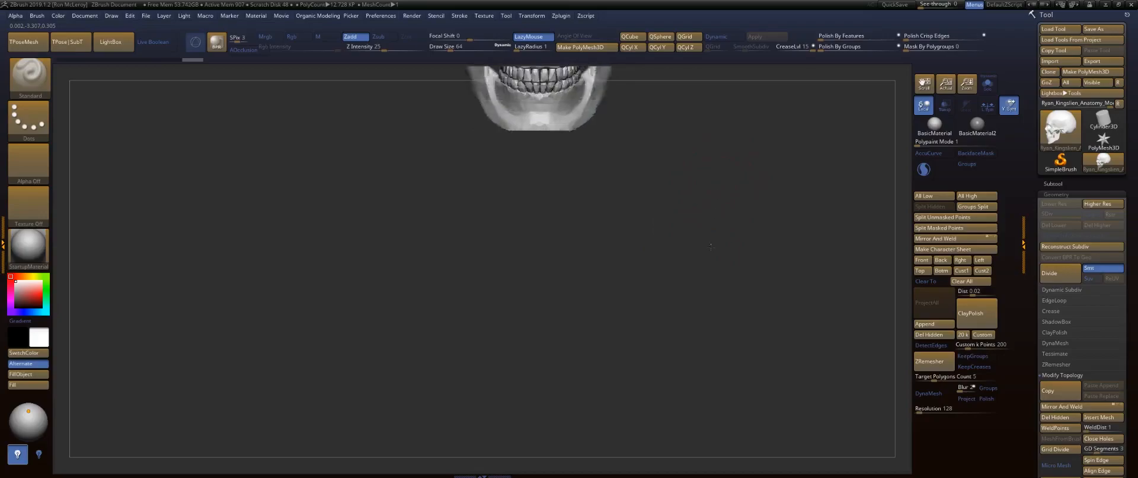
alt+drag(683, 121, 705, 376)
drag(755, 273, 650, 278)
mouse_move(643, 350)
alt+mouse_down()
mouse_move(682, 315)
mouse_move(679, 324)
mouse_move(662, 187)
mouse_move(640, 297)
mouse_move(624, 293)
alt+mouse_up()
key(s)
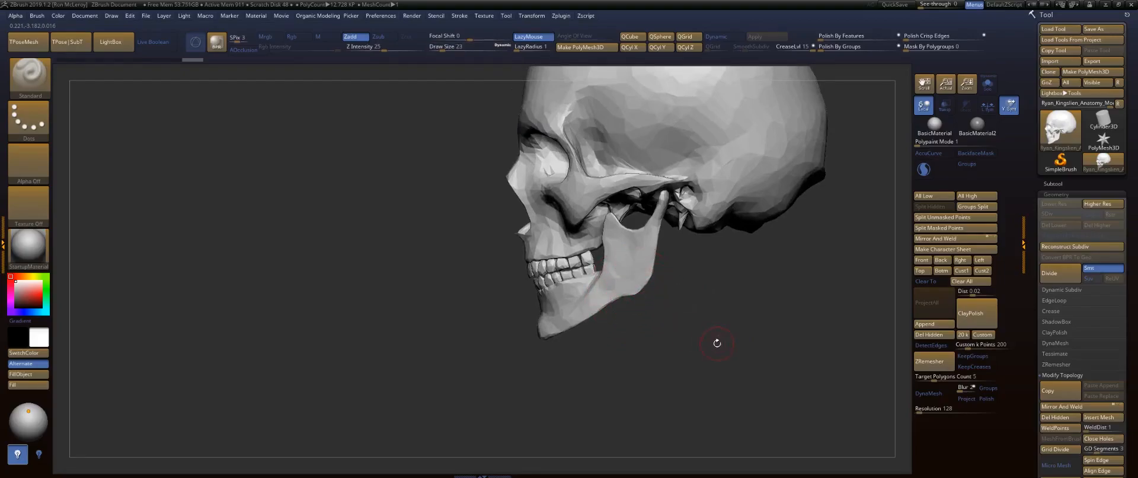
key(space)
click(698, 430)
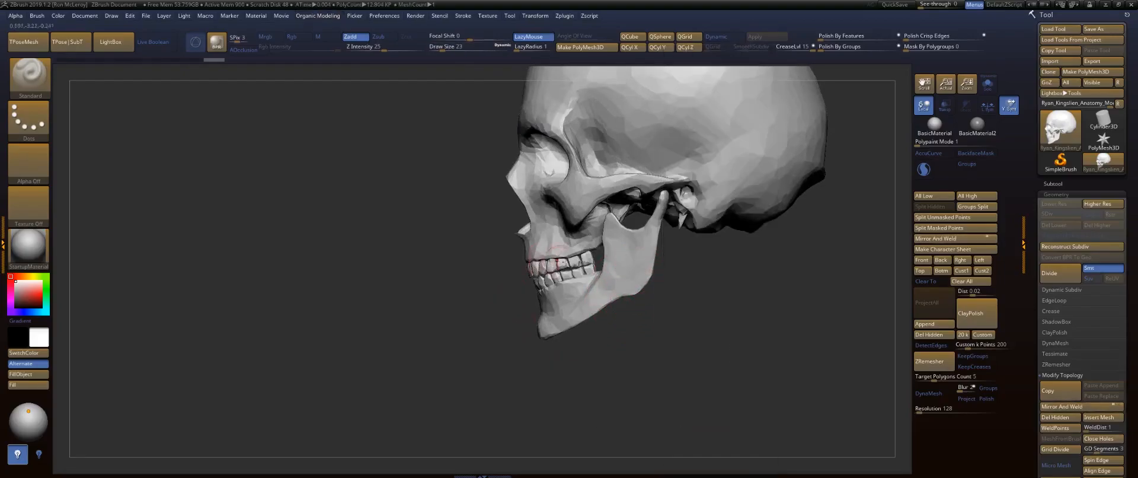
key(s)
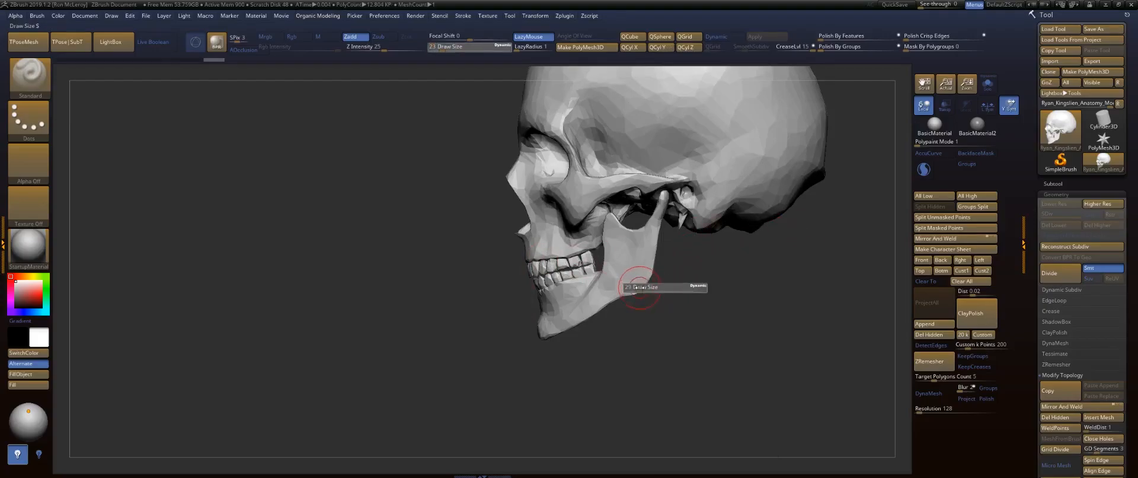
drag(640, 287, 647, 280)
key(b)
key(m)
key(v)
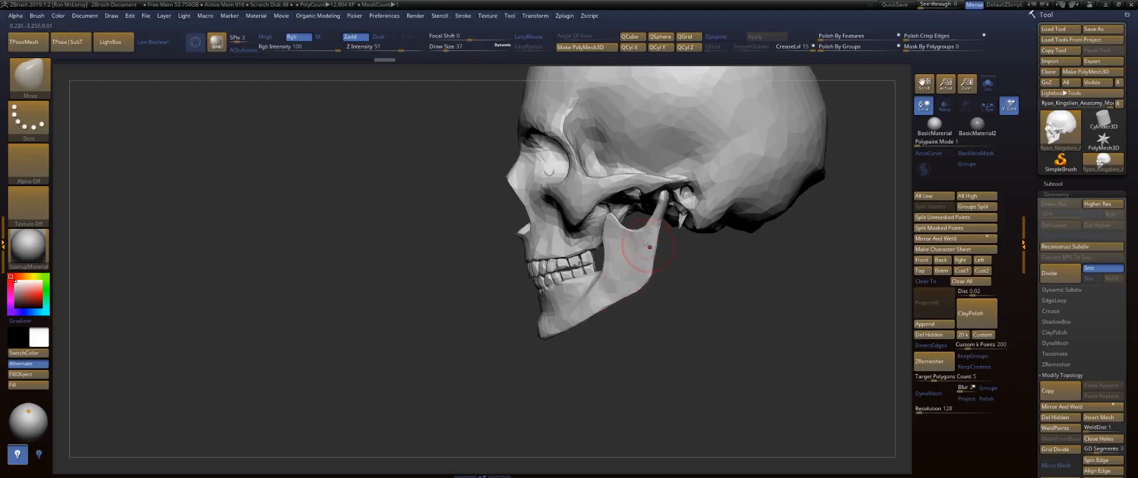
Adjust the upper branch of the lower jaw below the cheekbone with the Move Topological brush at draw size 80.
alt+drag(740, 290, 763, 385)
key(s)
drag(617, 266, 623, 266)
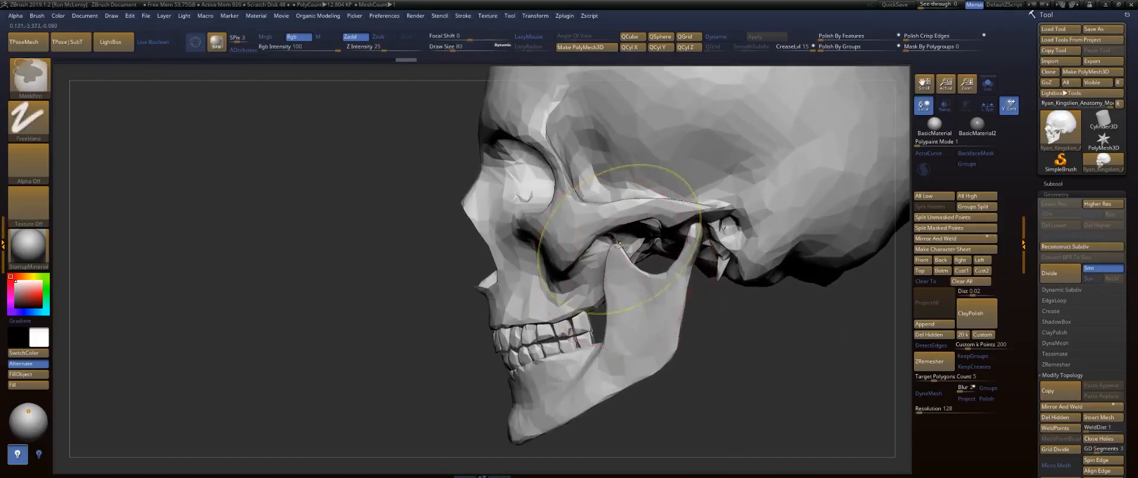
key(b)
key(m)
key(t)
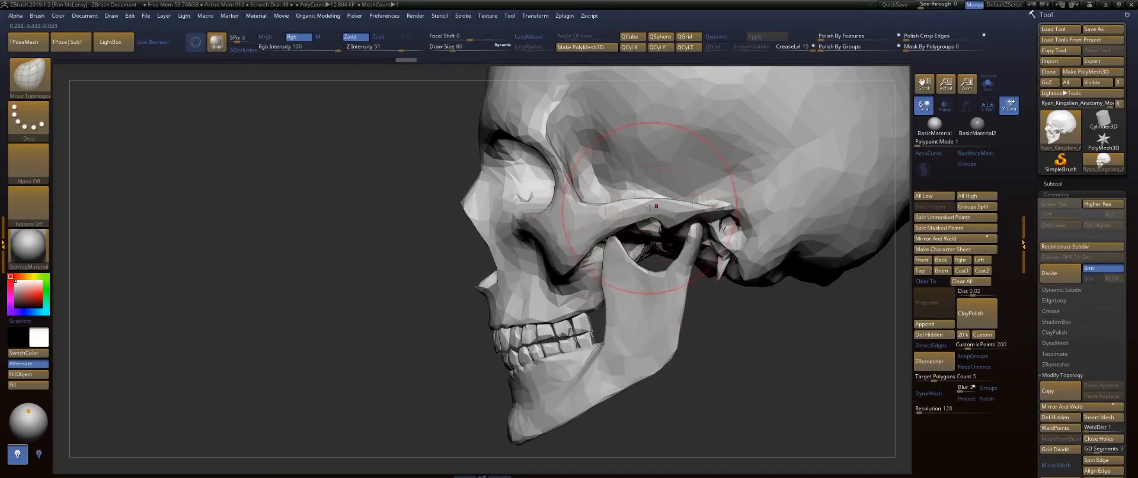
Insert a Sphere3D as a new subtool below the skull.
mouse_move(777, 375)
mouse_down()
mouse_move(752, 361)
mouse_move(797, 366)
mouse_up()
alt+drag(801, 256, 752, 232)
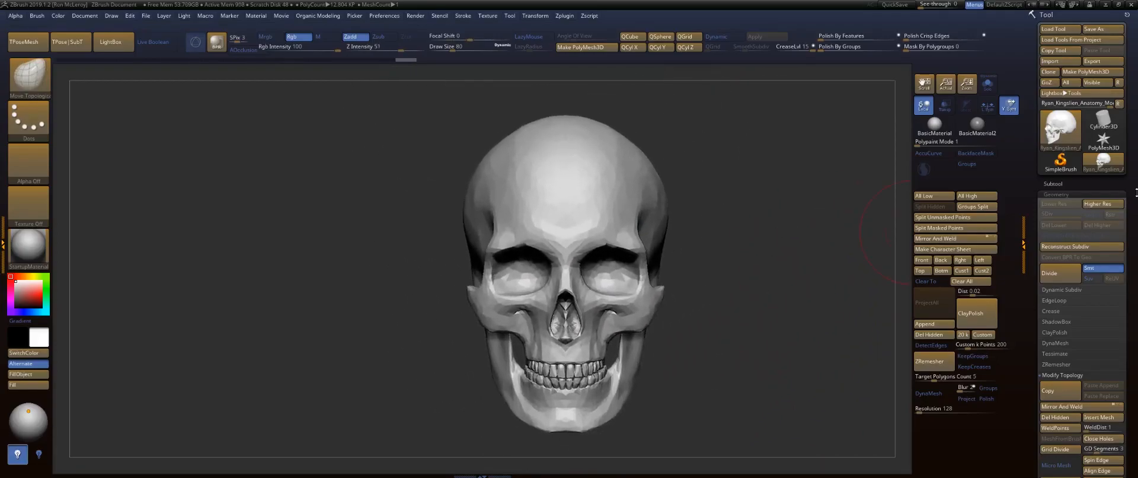
click(1054, 184)
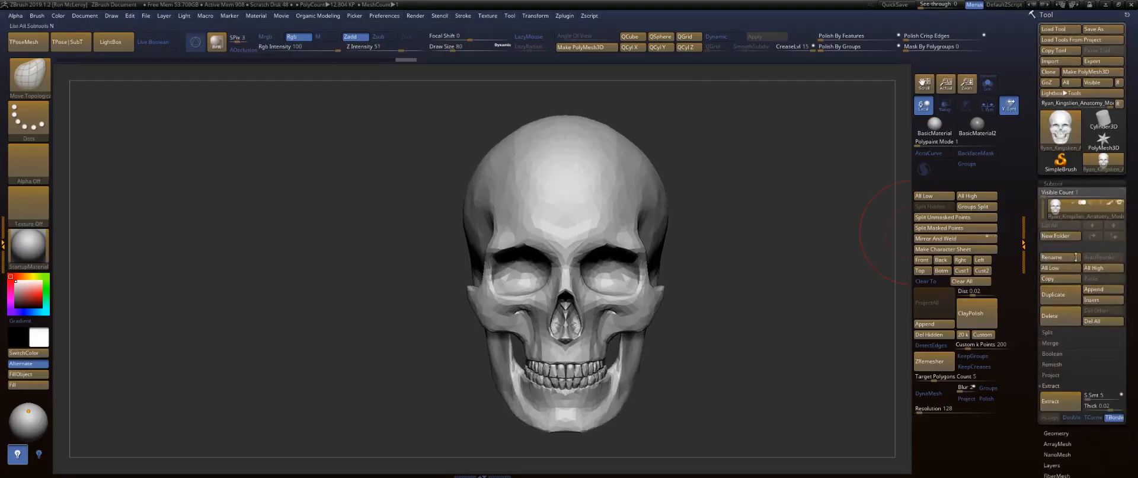
click(1053, 192)
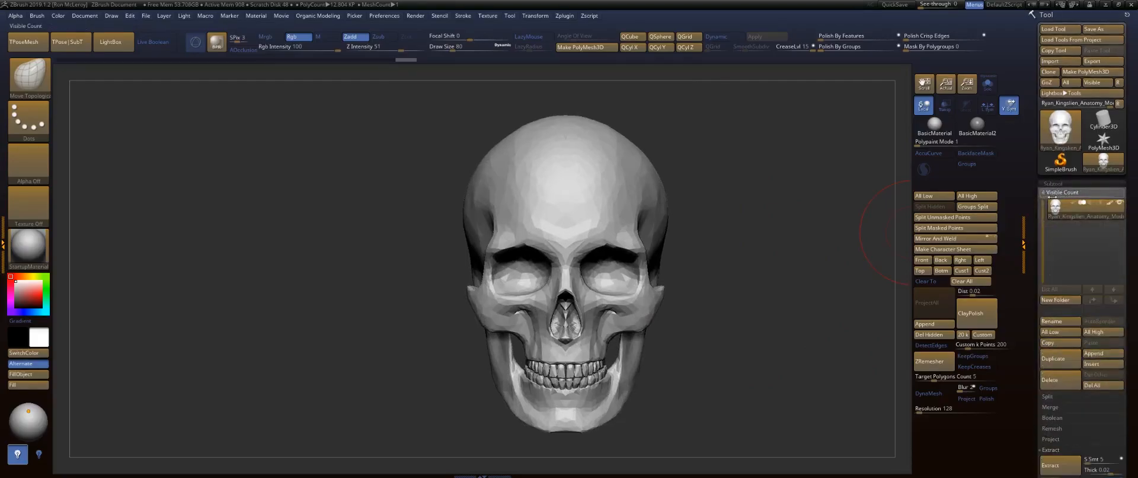
click(1100, 322)
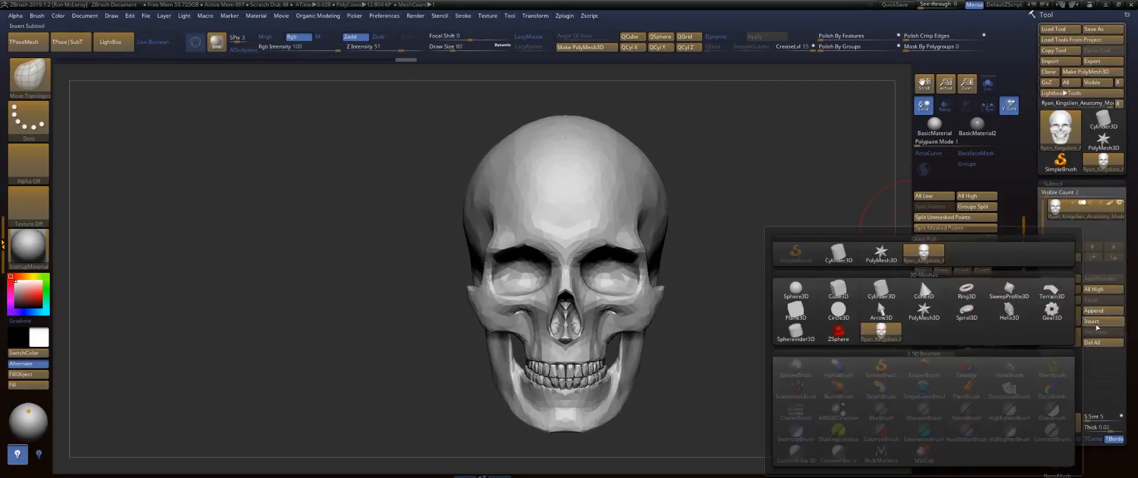
click(793, 290)
Select the skull subtool, center the gizmo on it and move the skull to the world origin with Mesh To Axis.
key(w)
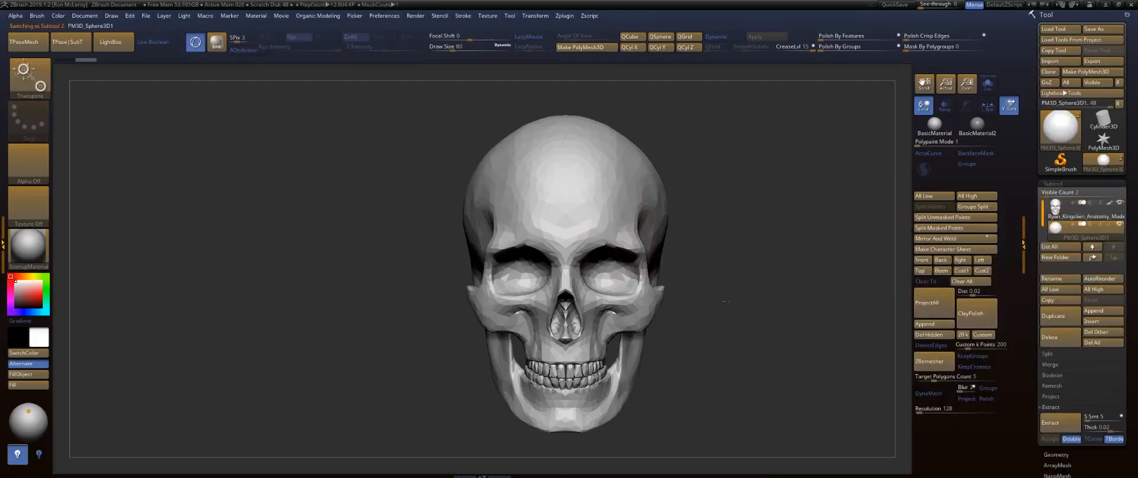
key(f)
alt+drag(648, 275, 721, 311)
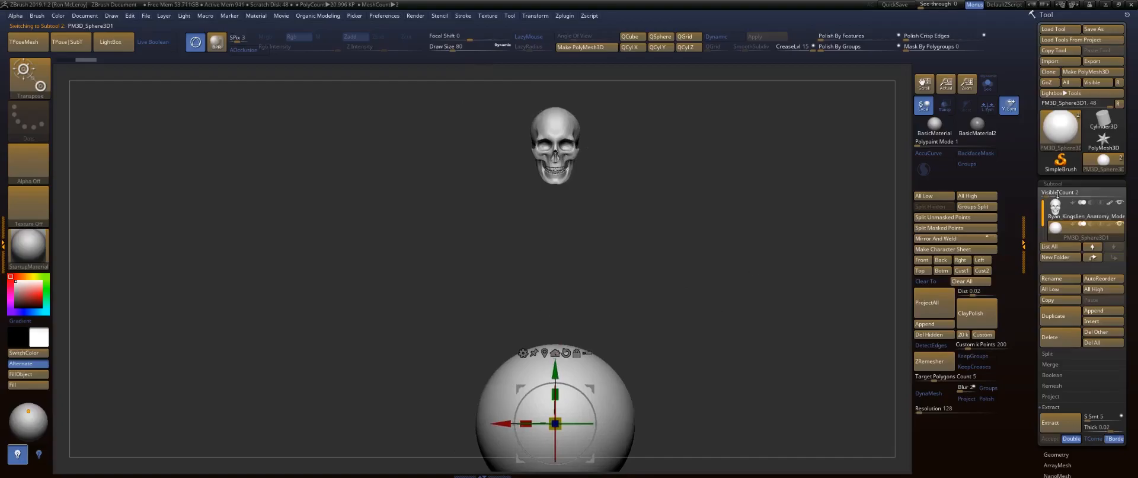
click(1055, 207)
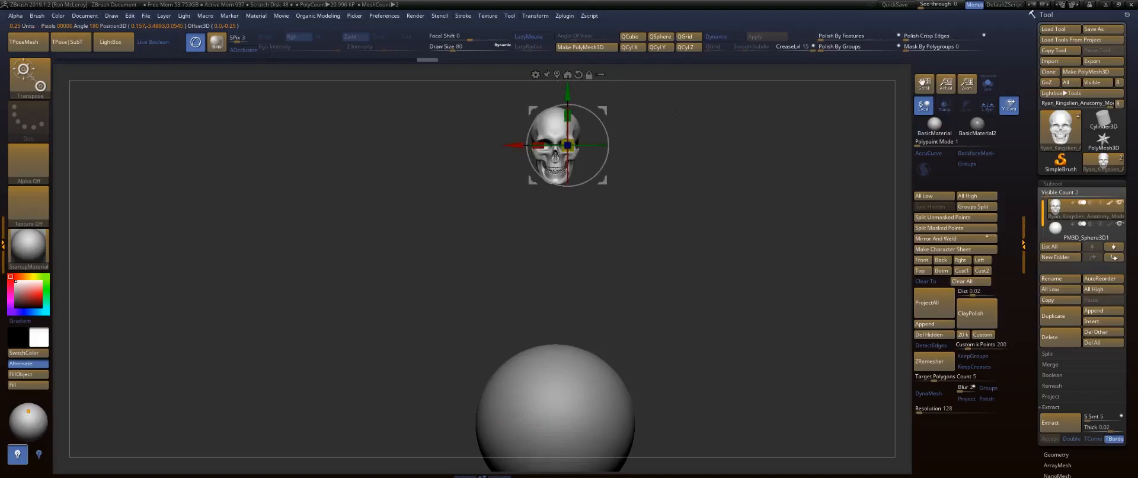
alt+drag(658, 105, 660, 191)
click(558, 160)
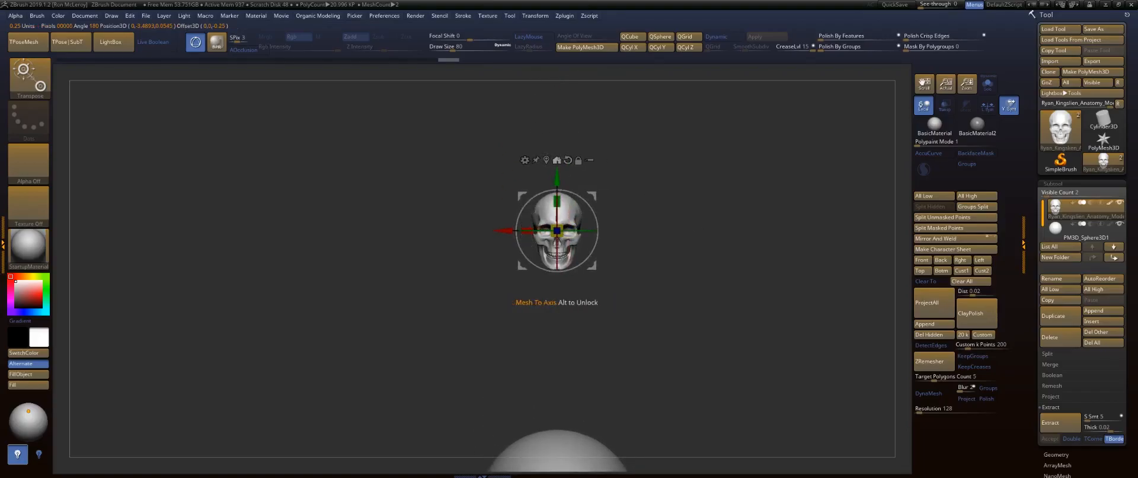
click(557, 161)
alt+drag(725, 439, 661, 256)
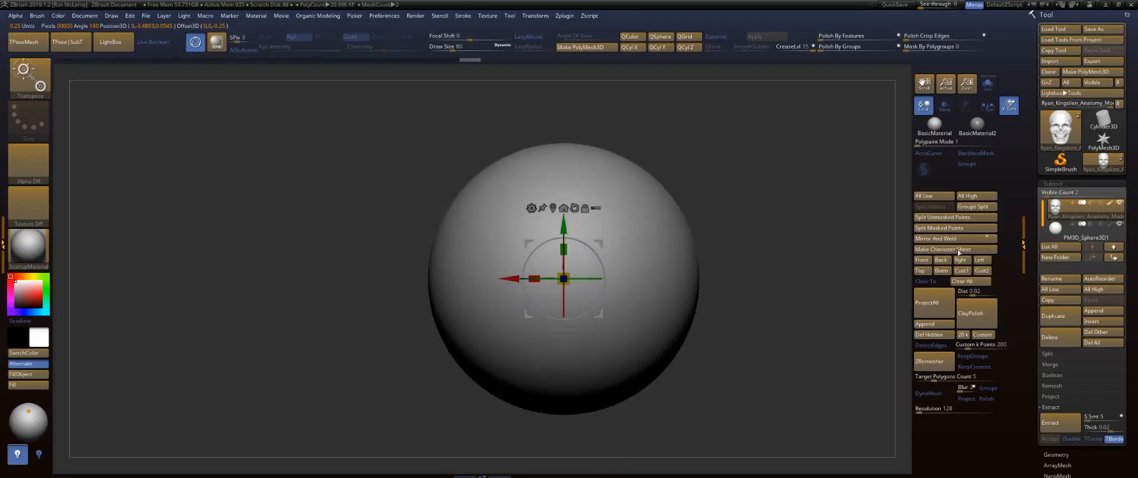
Select the sphere subtool with its polyframe shown, rotate it 90° so its pole faces forward and reset the gizmo orientation.
click(1084, 238)
mouse_move(732, 221)
mouse_down()
mouse_move(793, 220)
mouse_move(738, 234)
mouse_up()
key(shift+f)
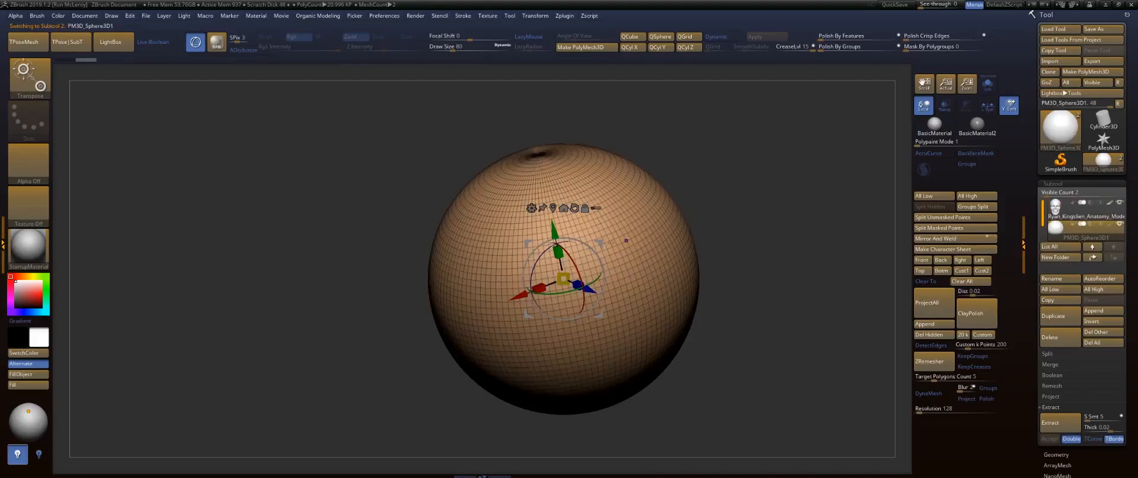
shift+drag(574, 259, 598, 338)
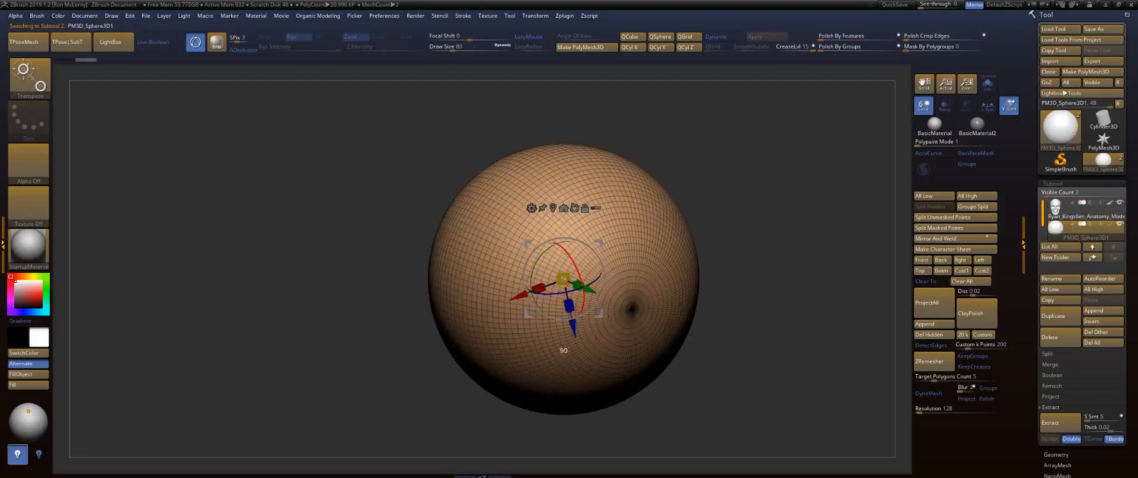
click(575, 208)
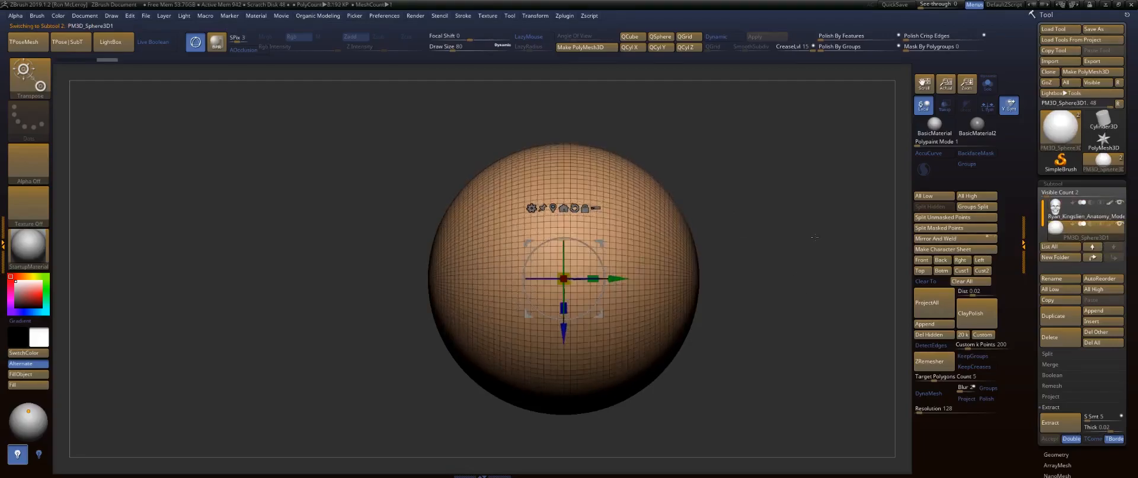
click(574, 208)
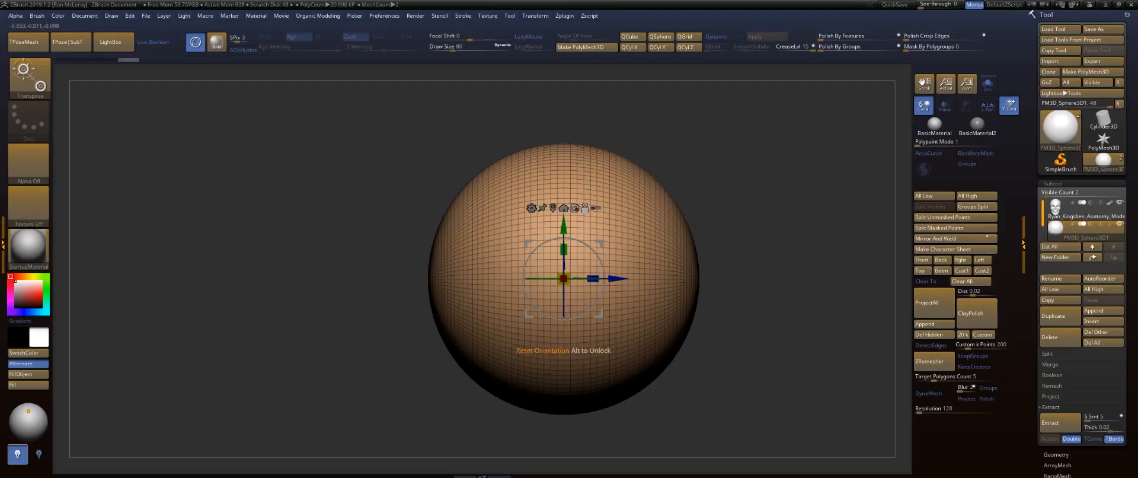
click(585, 208)
drag(824, 209, 746, 216)
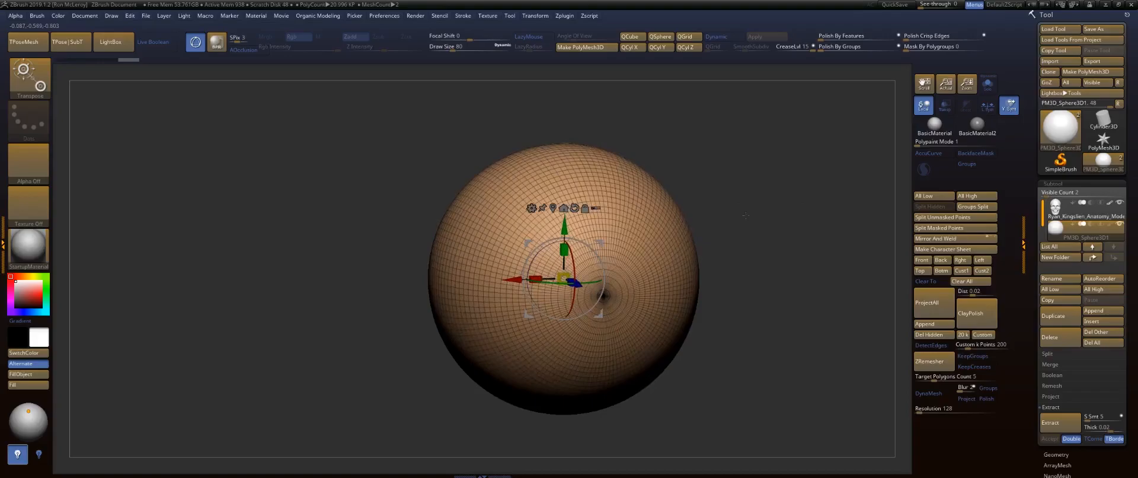
Scale the sphere down to eyeball size and move it into the skull's right eye socket.
drag(563, 278, 515, 283)
drag(690, 225, 756, 281)
drag(604, 285, 495, 281)
drag(581, 223, 580, 211)
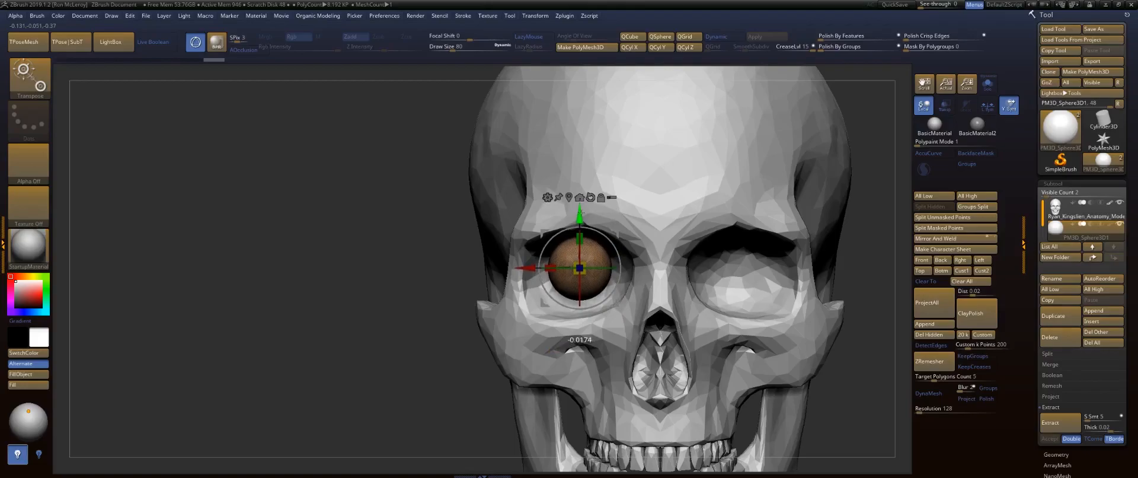
Adjust the eyeball's depth and position in the socket as seen from the side.
key(q)
drag(441, 282, 468, 281)
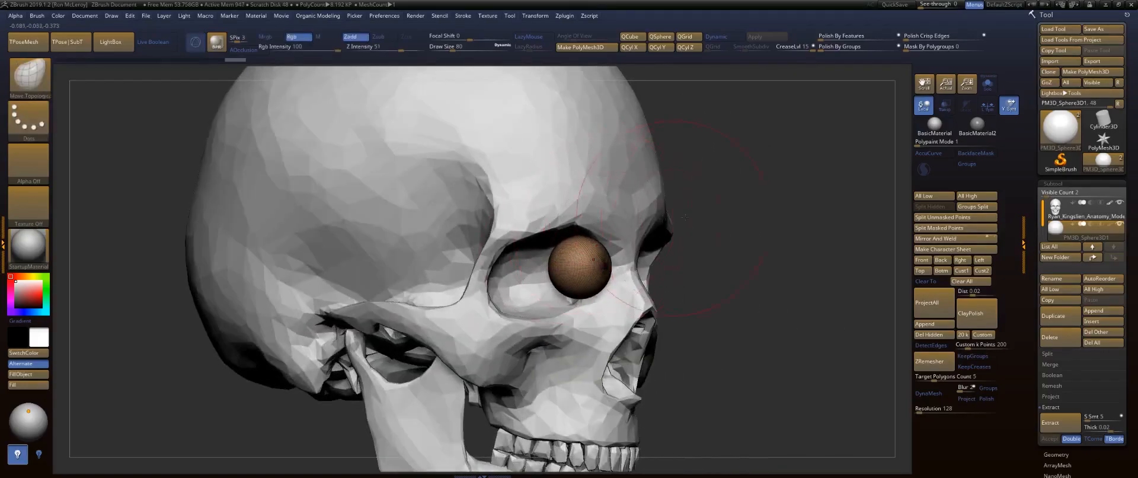
drag(728, 207, 828, 213)
key(w)
mouse_move(586, 273)
mouse_down()
mouse_move(620, 266)
mouse_move(594, 266)
mouse_up()
key(q)
drag(729, 240, 646, 245)
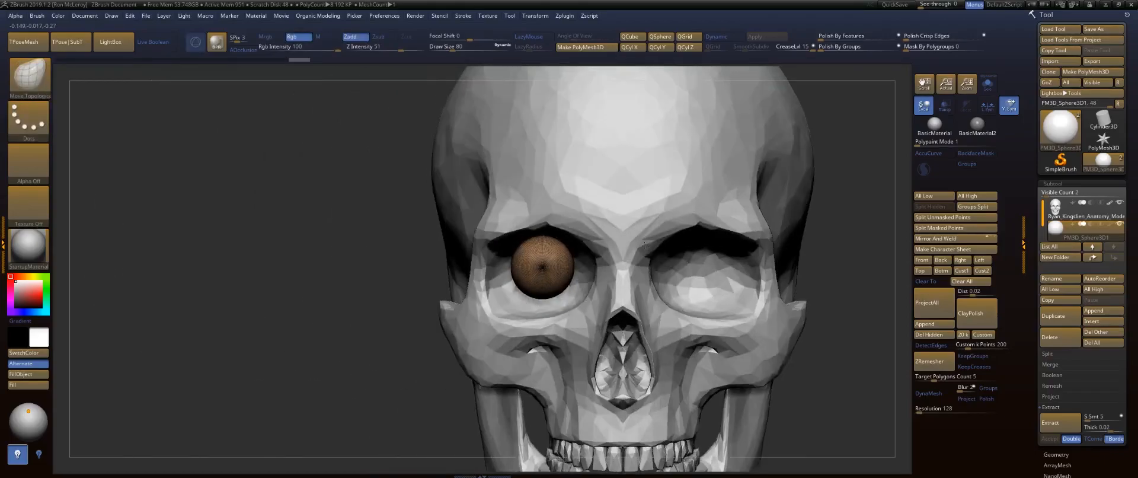
Mirror the eyeball into the other socket with Mirror And Weld and enable Local Symmetry.
key(1)
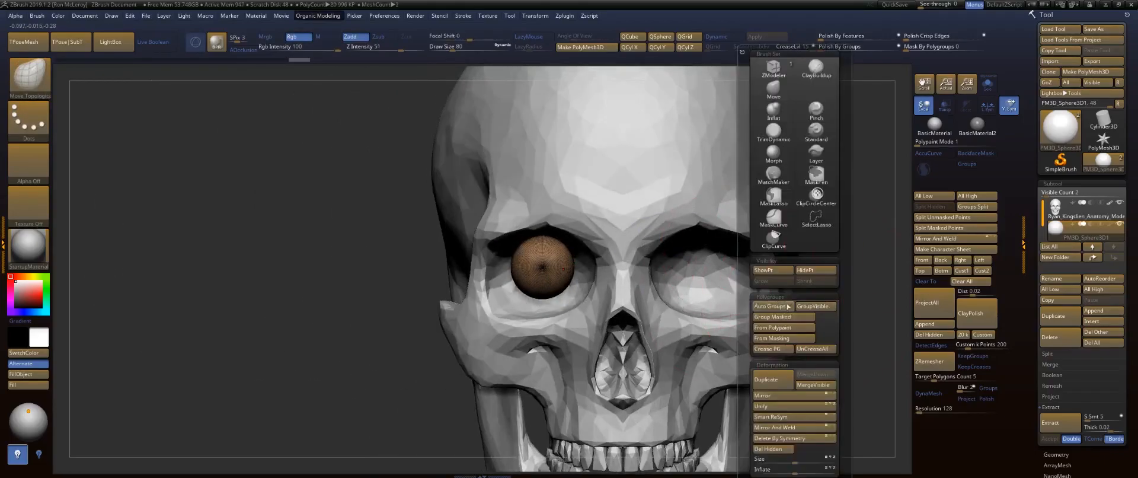
click(797, 428)
drag(343, 315, 396, 312)
drag(716, 279, 897, 186)
click(984, 109)
drag(697, 281, 738, 276)
Duplicate both eyeballs forward within the subtool and scale the copies down to cornea size.
key(w)
key(ctrl+shift)
drag(610, 267, 682, 344)
drag(741, 320, 670, 314)
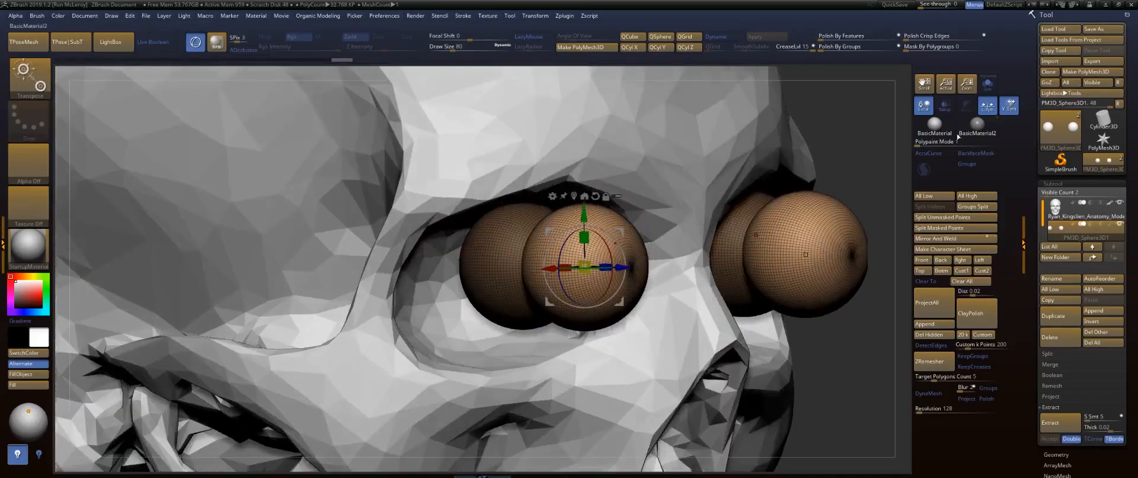
drag(584, 266, 474, 273)
shift+drag(864, 199, 834, 199)
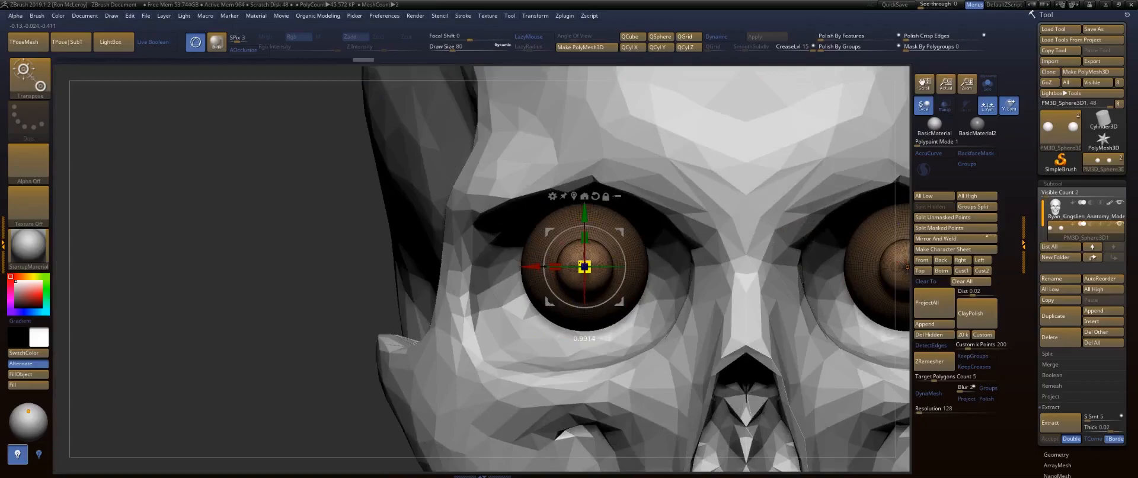
Move the small cornea spheres back into the eyeballs so that they bulge slightly from the front.
shift+drag(229, 273, 327, 276)
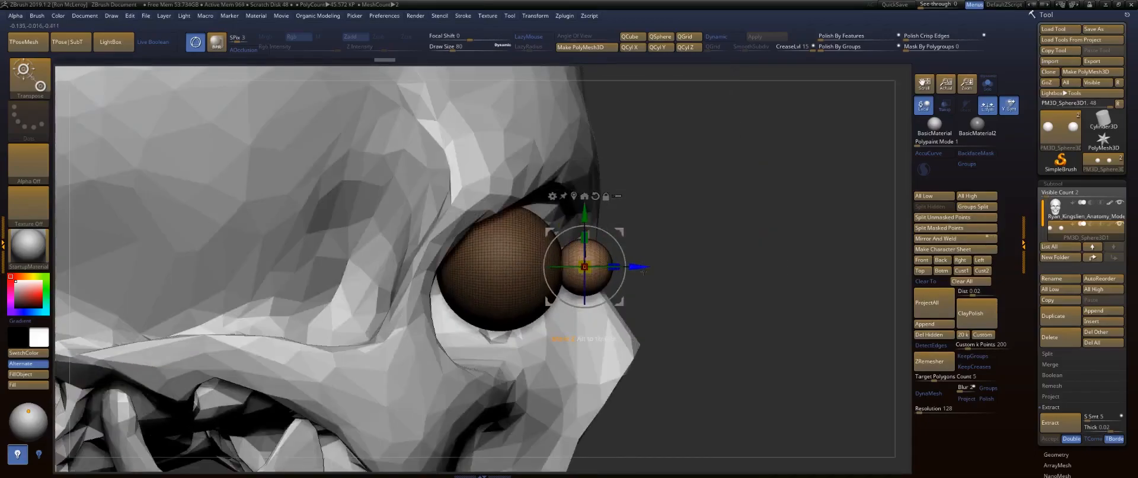
drag(607, 271, 598, 270)
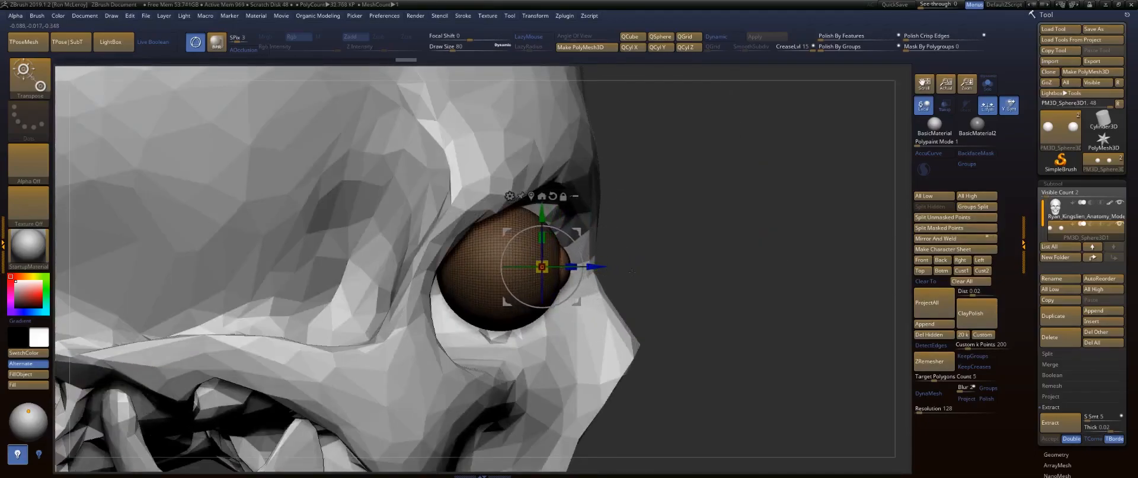
key(q)
shift+drag(726, 249, 687, 249)
right_drag(688, 248, 610, 271)
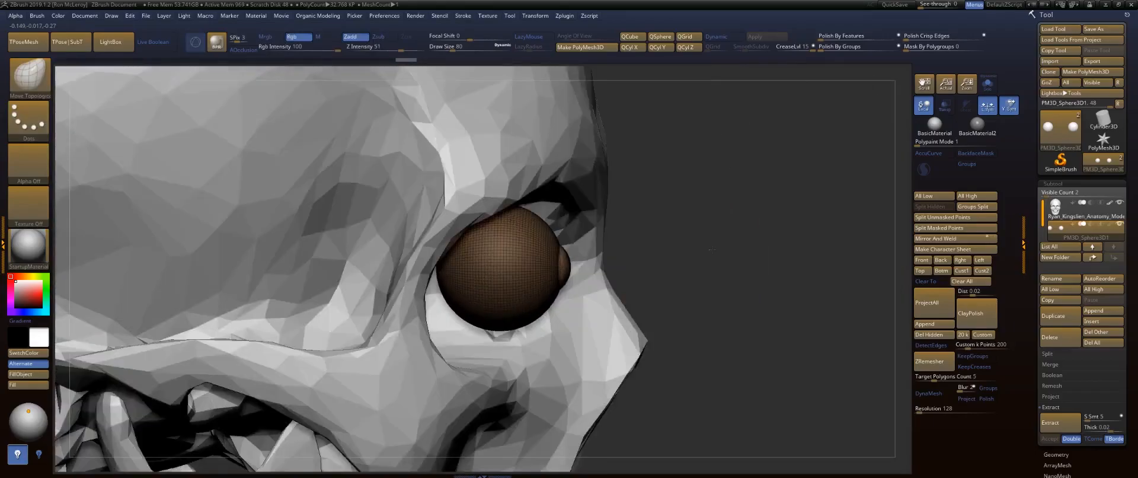
Nudge the corneas slightly forward, then unmask and slightly shrink the whole eyeballs.
key(w)
key(q)
mouse_move(682, 261)
mouse_down()
mouse_move(646, 260)
mouse_move(705, 252)
mouse_move(741, 294)
mouse_up()
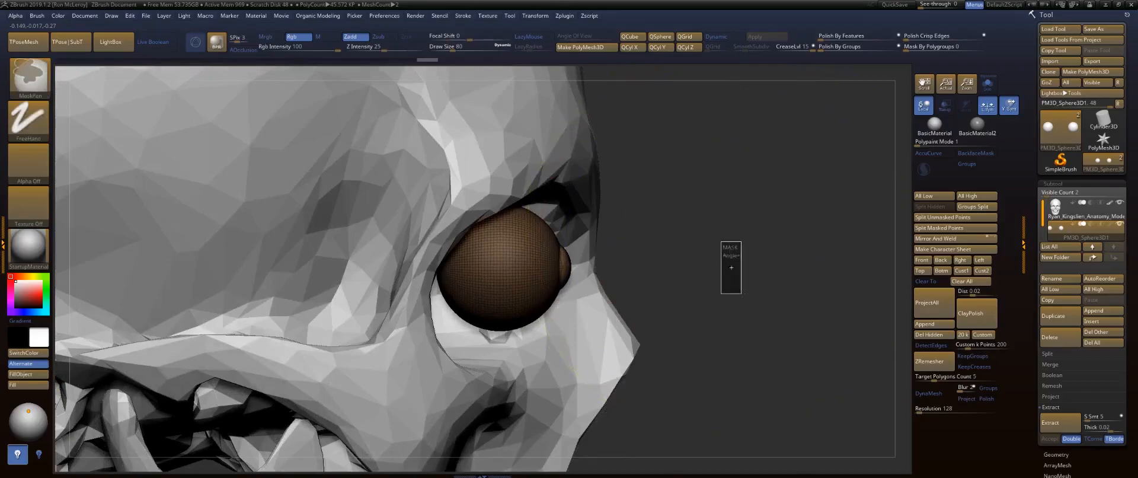
key(w)
drag(543, 266, 544, 267)
key(q)
key(w)
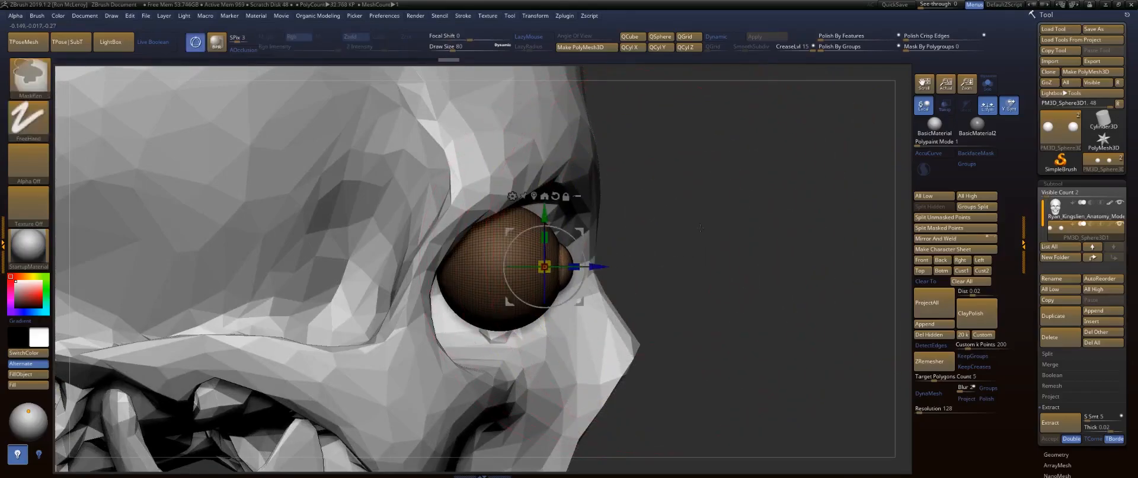
ctrl+drag(685, 250, 702, 273)
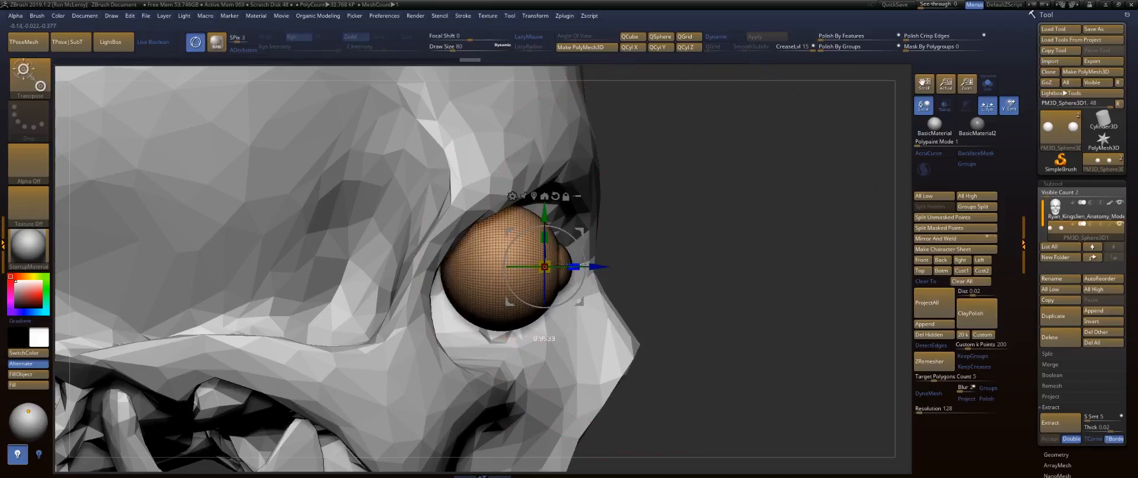
Examine the size and placement of both eyes in their sockets from the front.
key(q)
drag(702, 237, 636, 230)
key(f)
key(f)
key(w)
ctrl+right_drag(699, 231, 804, 218)
key(q)
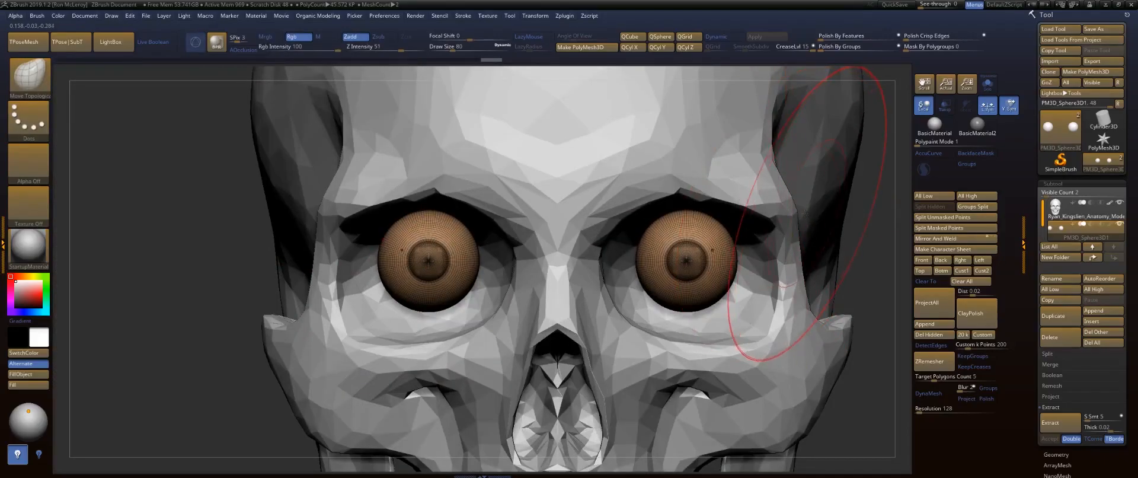
key(f)
key(f)
alt+drag(714, 223, 813, 252)
Try transforming the eyes with the gizmo detached beside the skull, then undo the change.
key(w)
mouse_move(523, 202)
mouse_down()
mouse_move(474, 195)
mouse_move(491, 210)
mouse_move(520, 199)
mouse_move(507, 194)
mouse_move(519, 212)
mouse_move(497, 216)
mouse_move(548, 216)
mouse_up()
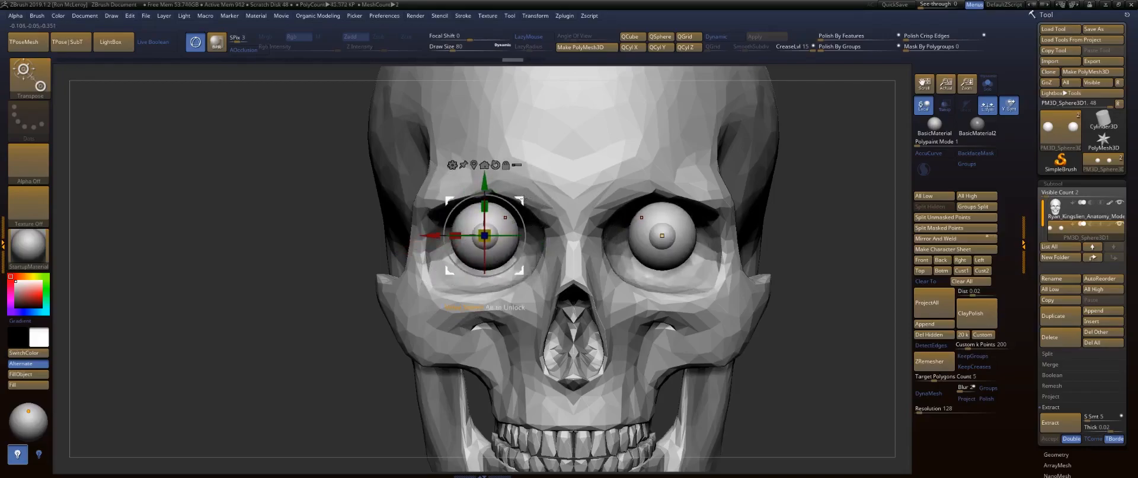
alt+drag(522, 200, 293, 210)
mouse_move(254, 246)
mouse_down()
mouse_move(315, 249)
mouse_move(249, 248)
mouse_move(229, 267)
mouse_move(267, 246)
mouse_move(255, 245)
mouse_up()
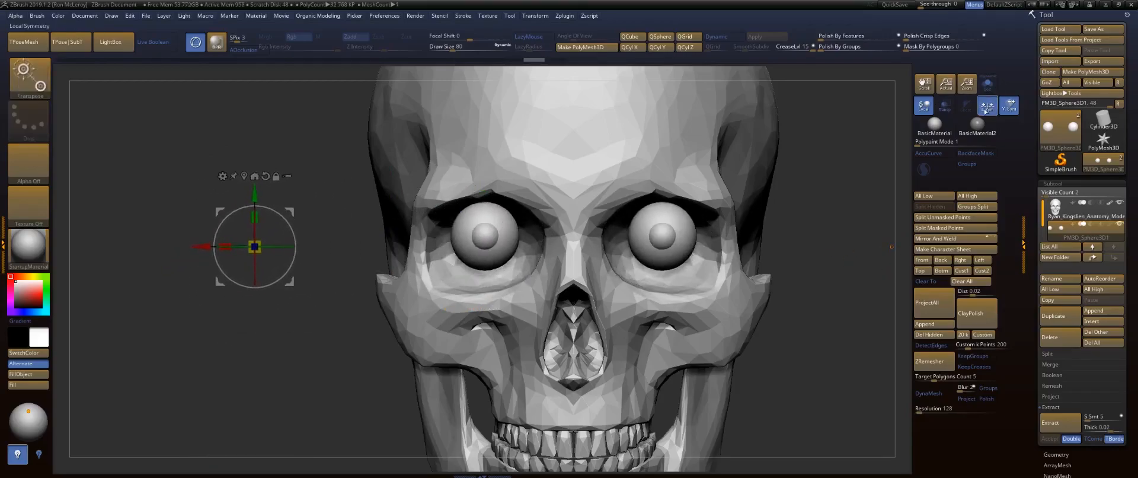
mouse_move(289, 211)
mouse_down()
mouse_move(292, 225)
mouse_move(306, 217)
mouse_up()
key(ctrl+z)
Recenter the gizmo on the eye and try moving the eyes with Local Symmetry off, then undo the move.
key(ctrl)
click(482, 236)
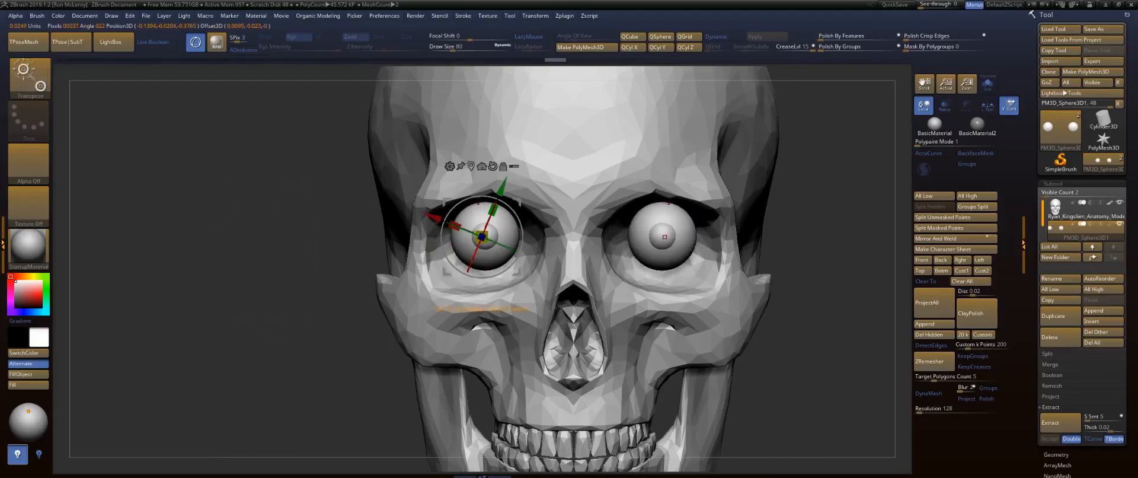
alt+click(485, 236)
mouse_move(525, 200)
mouse_down()
mouse_move(482, 211)
mouse_move(536, 201)
mouse_move(575, 214)
mouse_move(506, 210)
mouse_up()
mouse_move(467, 245)
mouse_down()
mouse_move(503, 237)
mouse_move(457, 240)
mouse_move(476, 248)
mouse_up()
key(ctrl+z)
Try moving the eyeballs and corneas together with the mask inverted back and forth, then undo the move.
drag(332, 207, 332, 225)
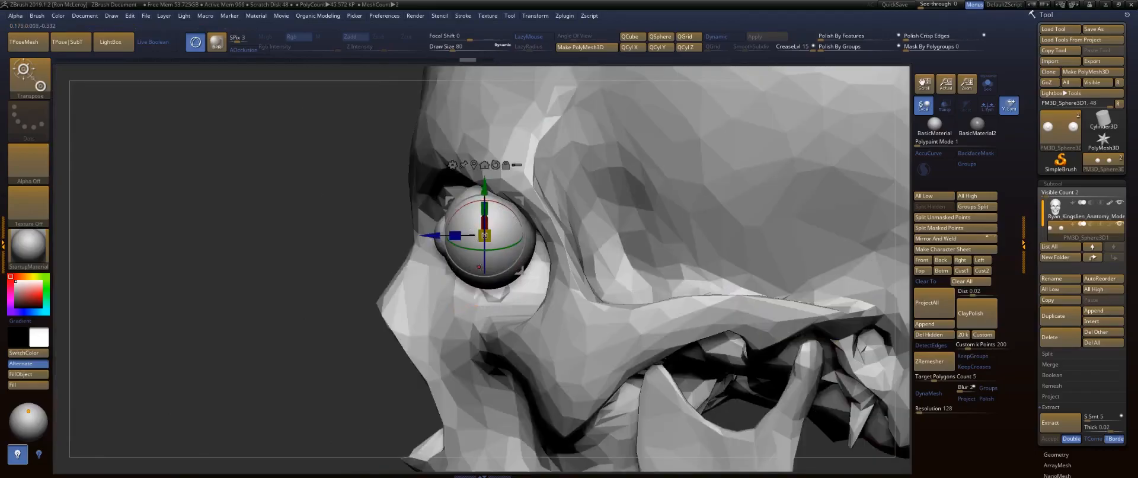
drag(297, 261, 511, 209)
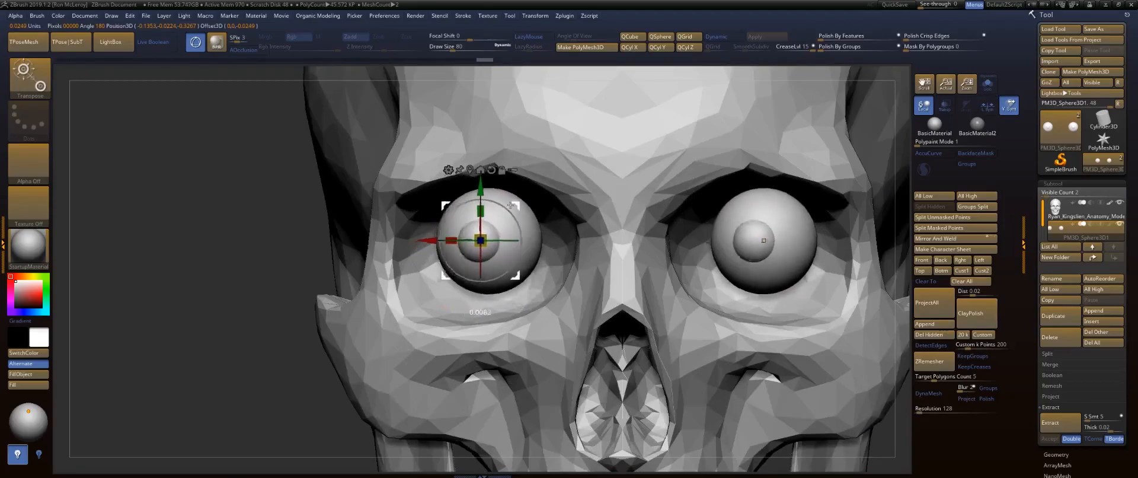
ctrl+click(209, 223)
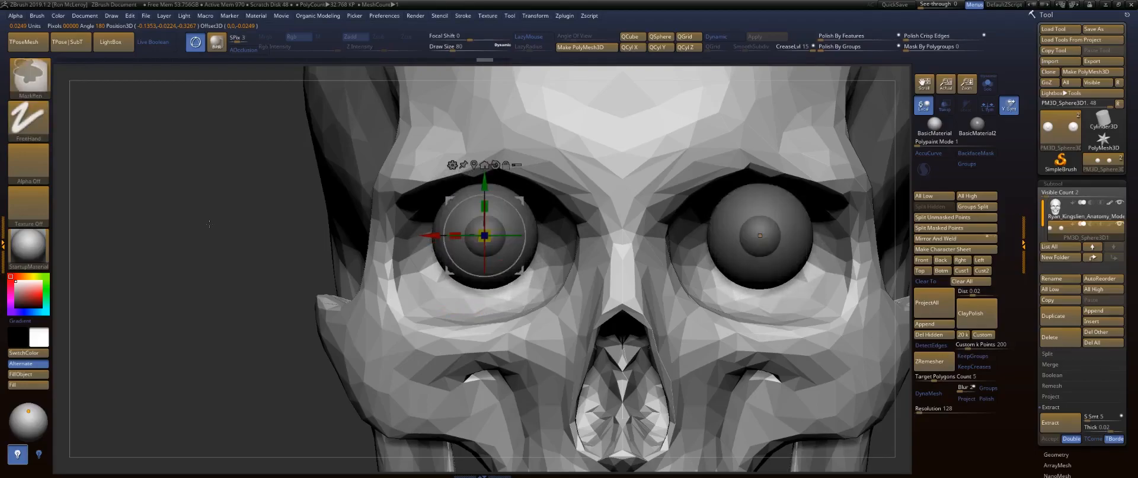
ctrl+click(214, 223)
drag(519, 198, 503, 213)
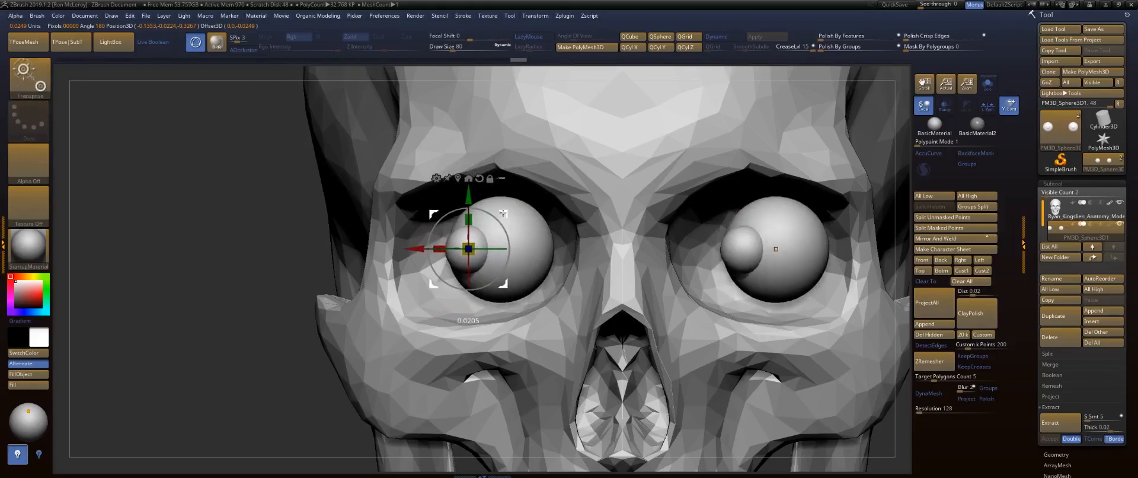
key(ctrl+z)
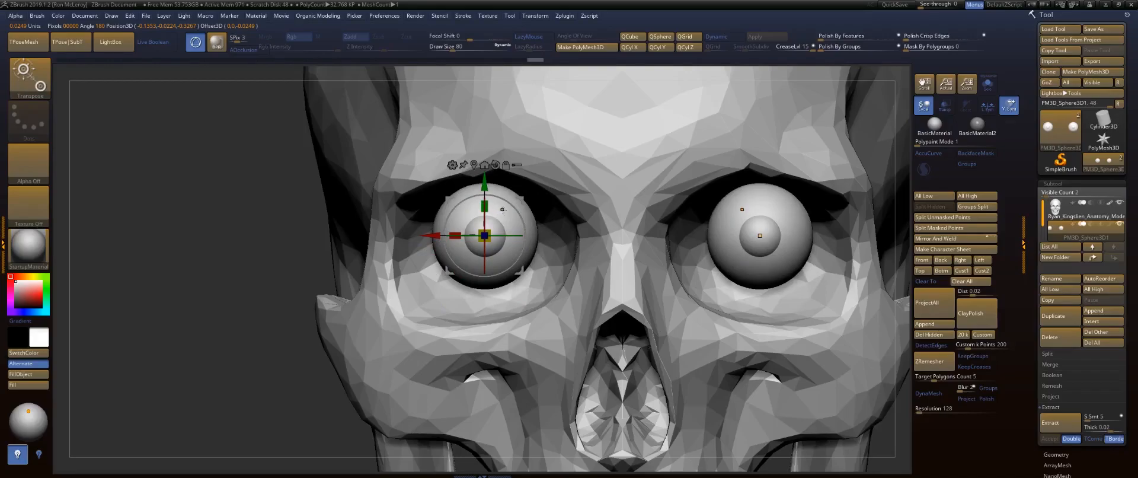
Mirror and weld the eyes again, move both slightly inward and down, and show the polyframe.
key(1)
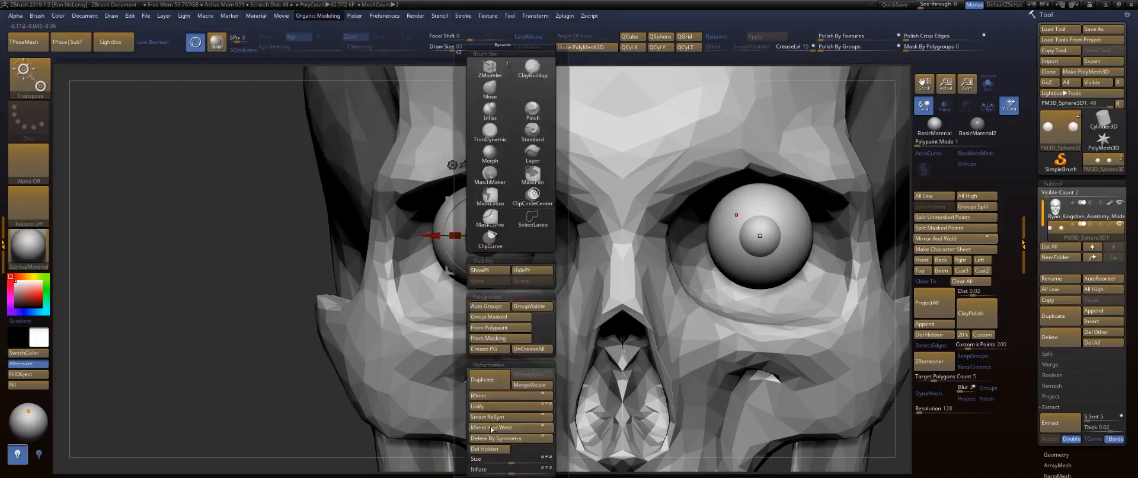
mouse_move(521, 198)
mouse_down()
mouse_move(499, 198)
mouse_move(536, 215)
mouse_move(535, 201)
mouse_move(474, 212)
mouse_move(537, 207)
mouse_move(522, 199)
mouse_move(527, 213)
mouse_up()
key(shift+f)
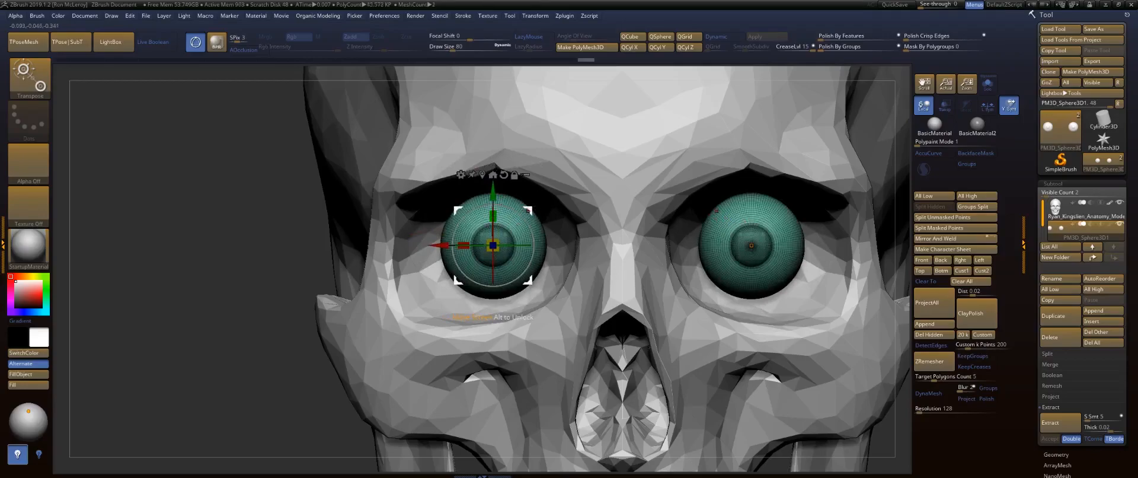
Split the eyeballs and corneas into polygroups with Auto Groups and match both sides with Mirror And Weld.
key(space)
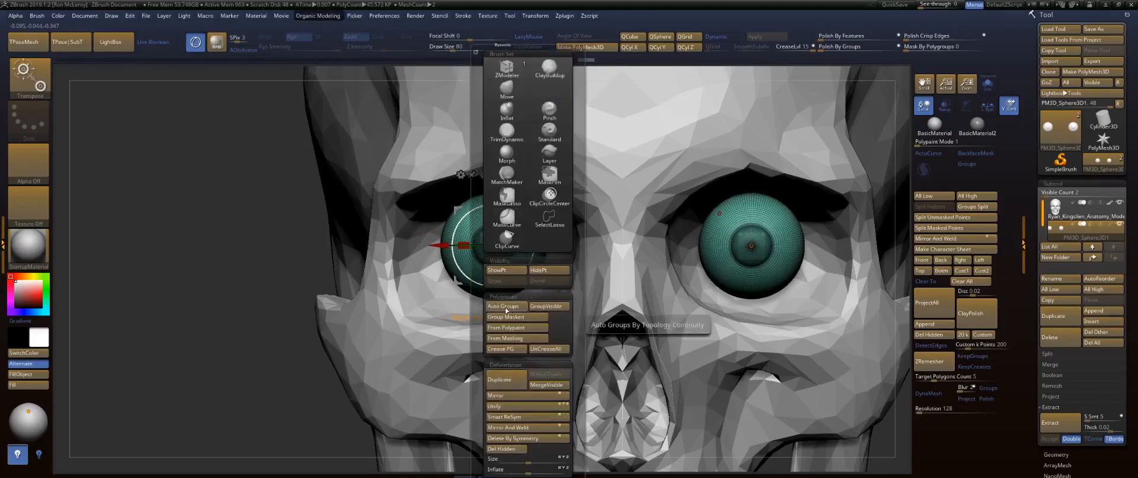
click(512, 308)
key(space)
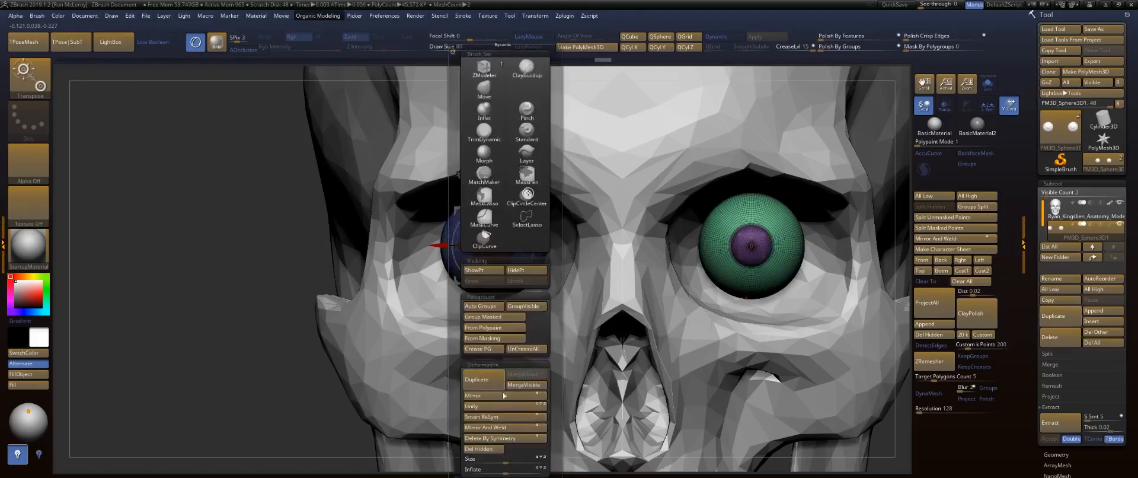
click(491, 427)
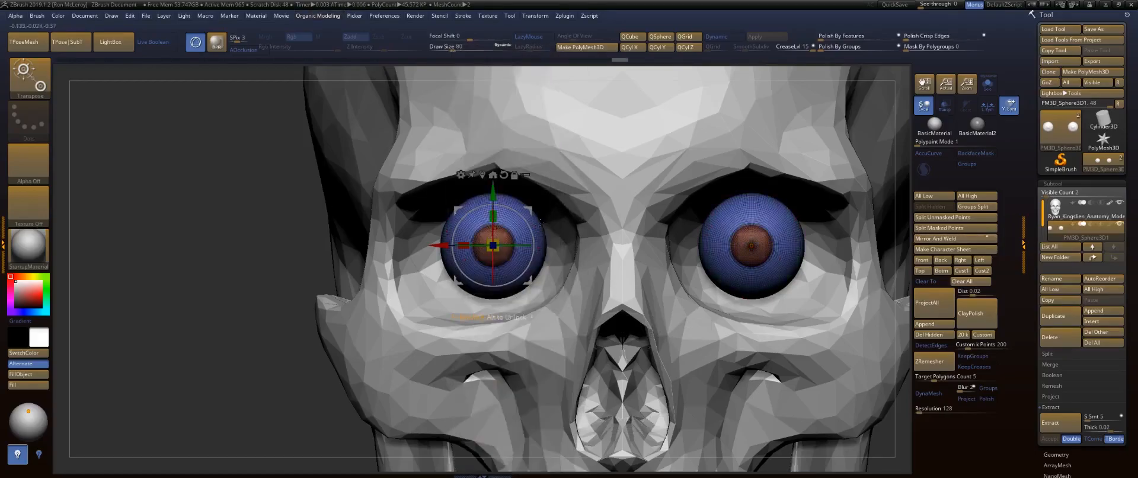
Hide the polyframe and fine-tune the position of both eyes in their sockets.
key(q)
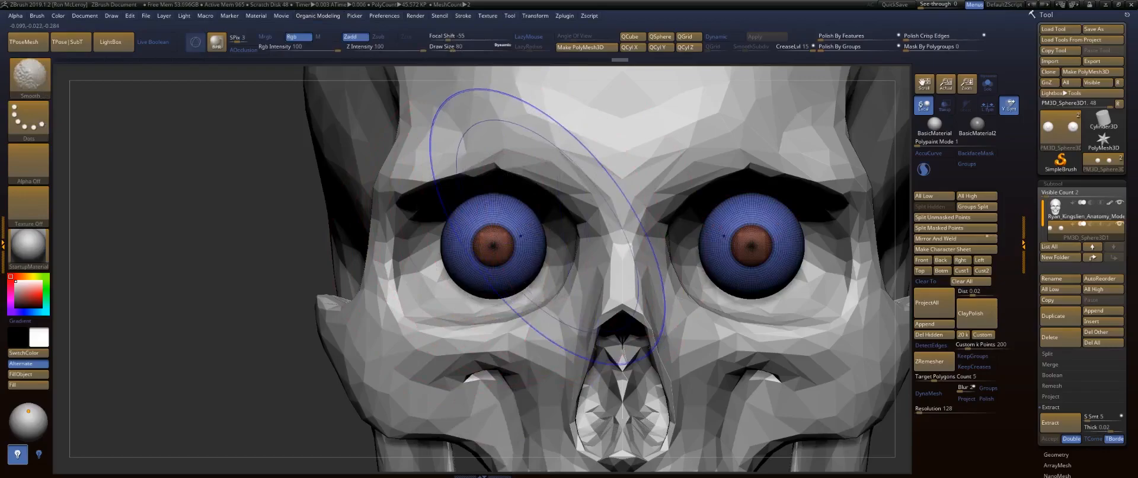
key(shift+f)
key(w)
mouse_move(528, 209)
mouse_down()
mouse_move(498, 224)
mouse_move(524, 204)
mouse_up()
key(q)
key(f)
key(f)
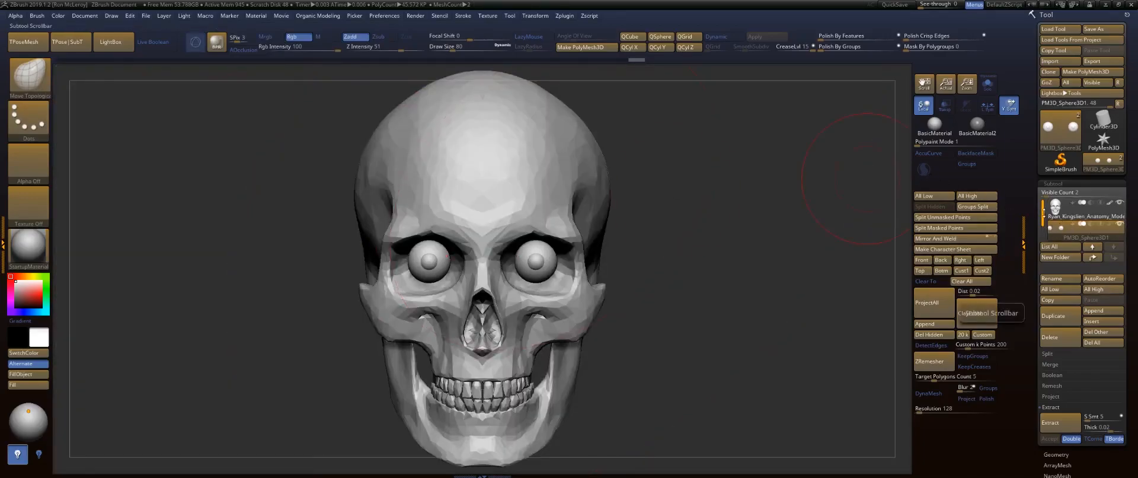
Extend the subtool list's visible count to 6, append a Sphere3D subtool and make it active.
drag(1058, 192, 1067, 192)
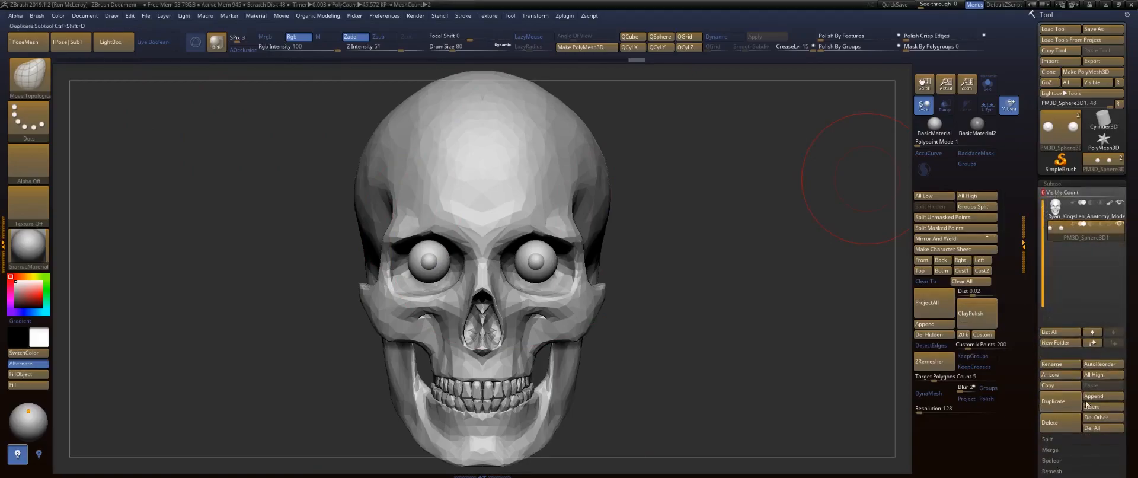
click(1095, 397)
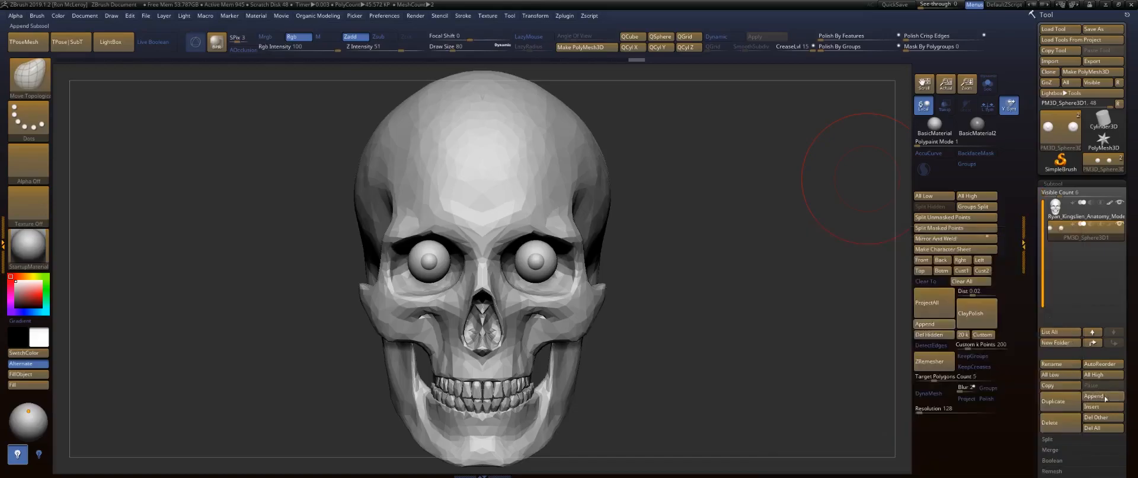
click(1095, 407)
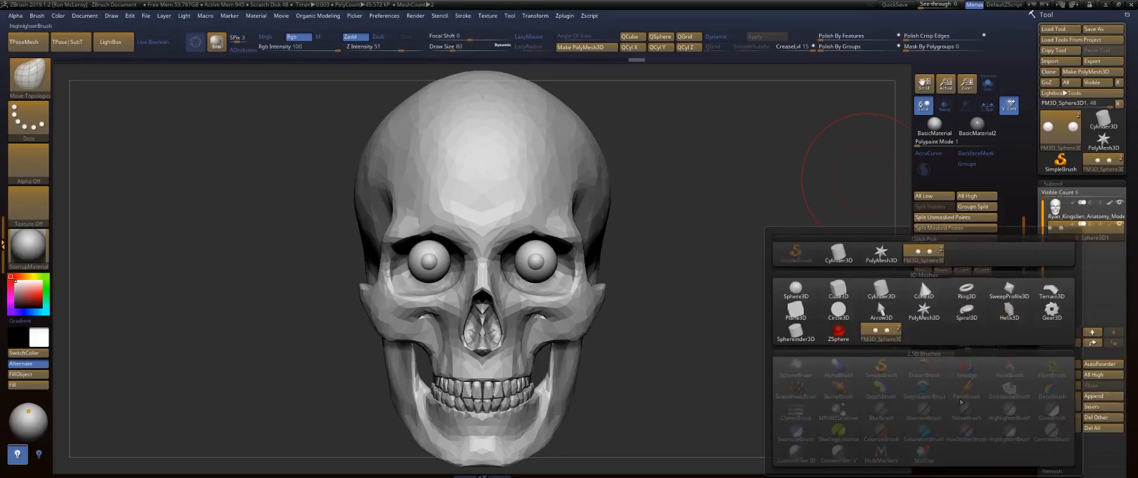
click(1096, 408)
click(800, 289)
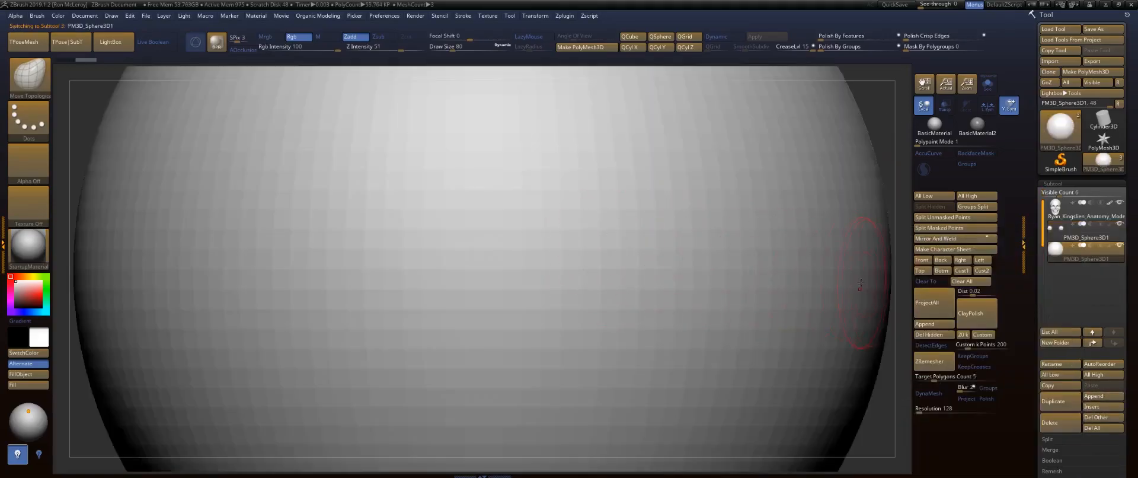
Turn on transparency and scale the new sphere down until it roughly matches the size of the skull.
key(f)
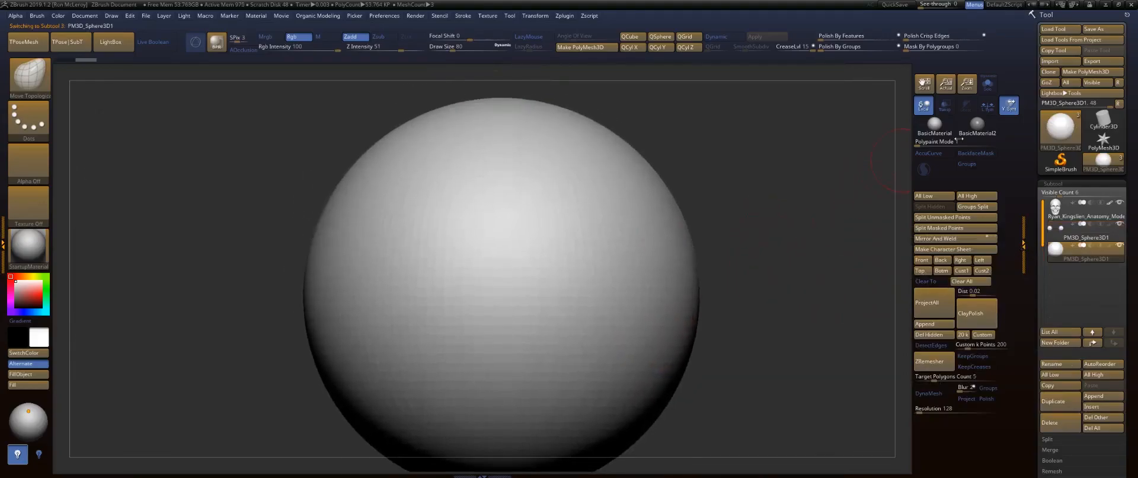
click(948, 110)
key(w)
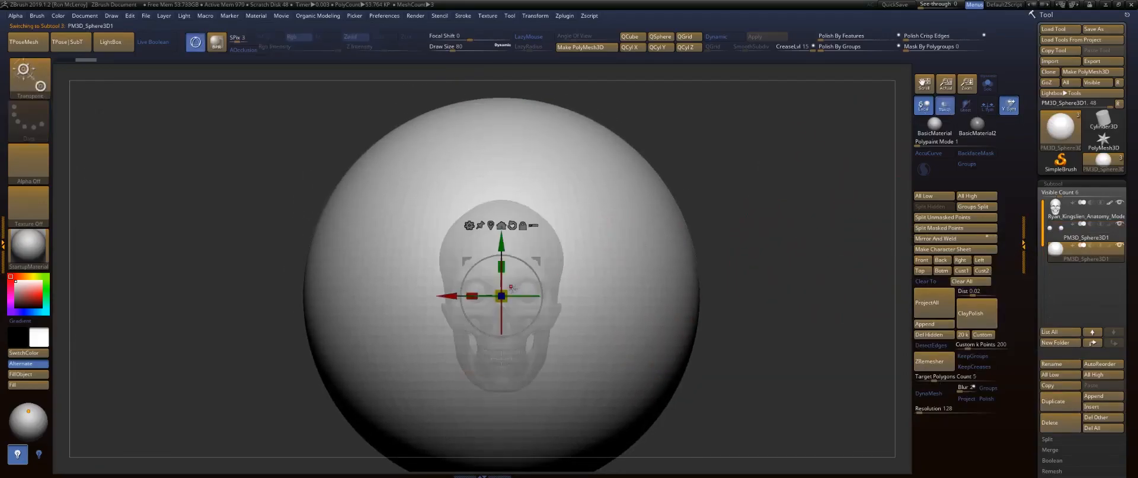
drag(509, 292, 400, 295)
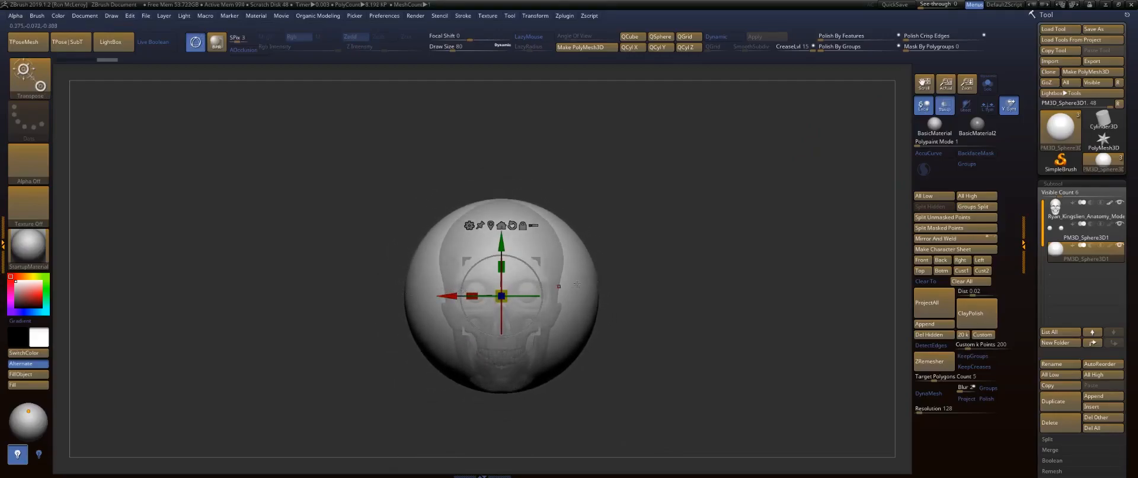
drag(492, 292, 526, 289)
key(ctrl+z)
key(q)
mouse_move(678, 294)
alt+mouse_down()
mouse_move(732, 208)
mouse_move(740, 280)
alt+mouse_up()
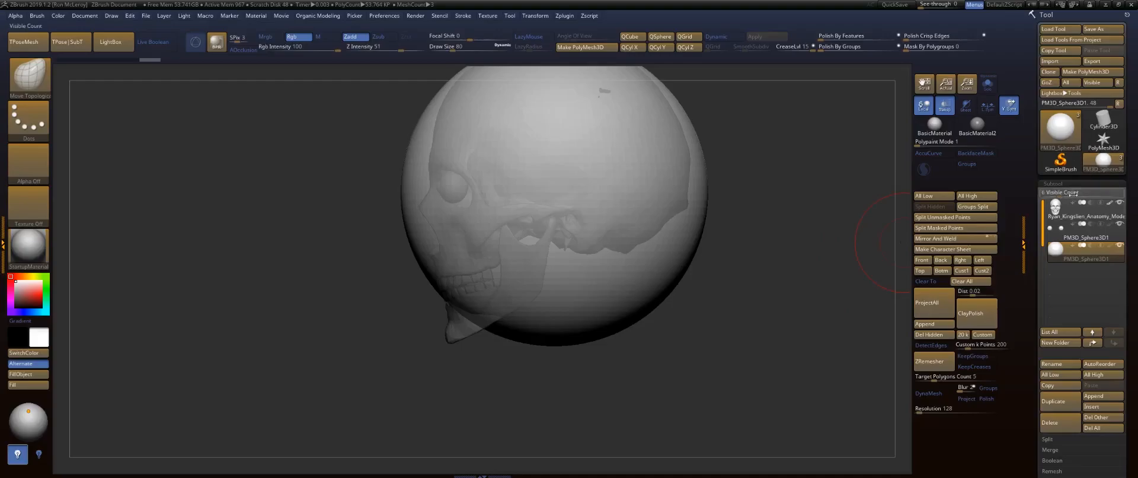
Set the DynaMesh resolution to 32 and convert the sphere to a DynaMesh.
click(1054, 185)
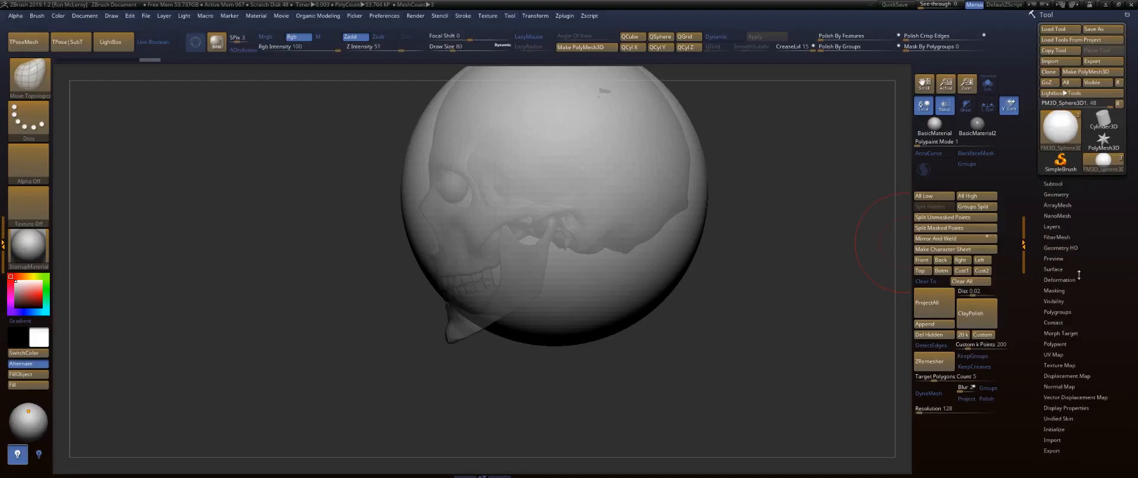
click(933, 408)
click(1060, 194)
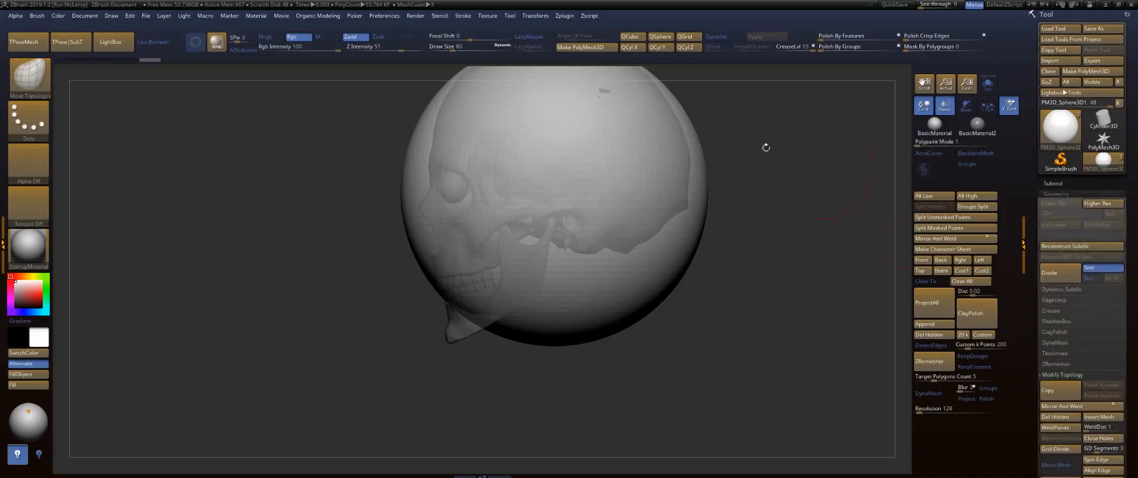
click(1059, 344)
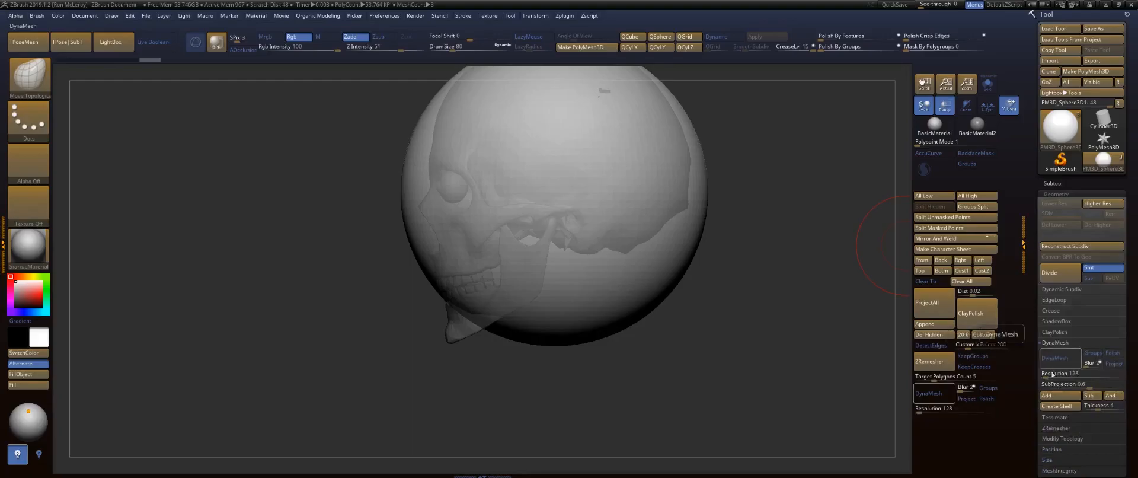
click(920, 409)
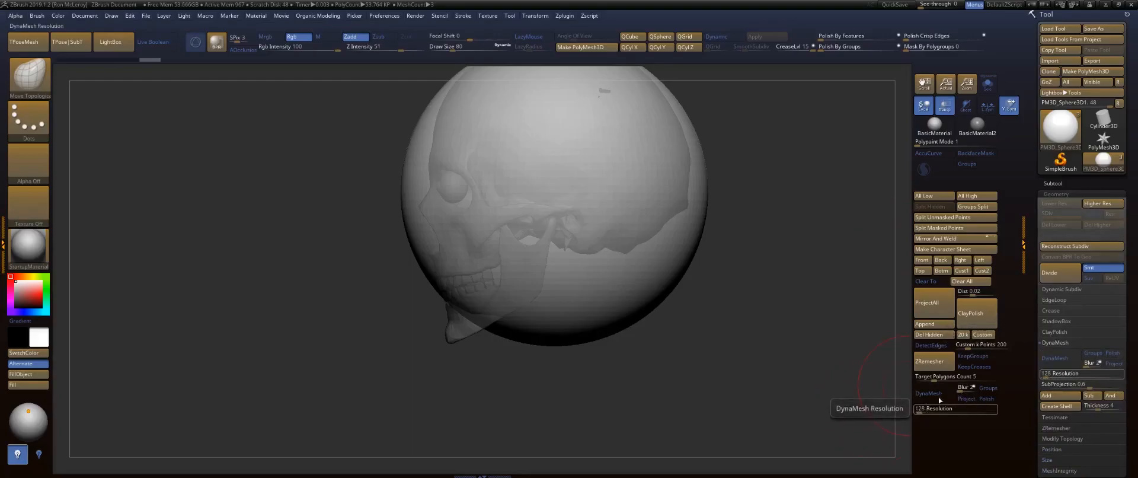
click(923, 409)
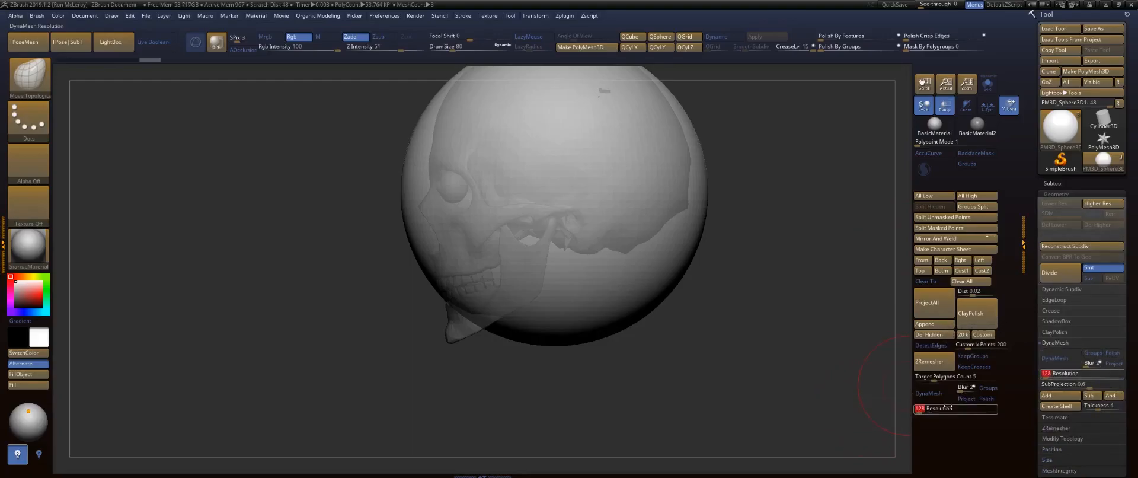
text(32)
key(Return)
click(928, 393)
Pull the sphere's lower front down over the skull's jaw and chin with an enlarged Move Topological brush in side view.
shift+drag(721, 328, 777, 294)
mouse_move(730, 267)
alt+mouse_down()
mouse_move(737, 307)
mouse_move(639, 270)
alt+mouse_up()
key(s)
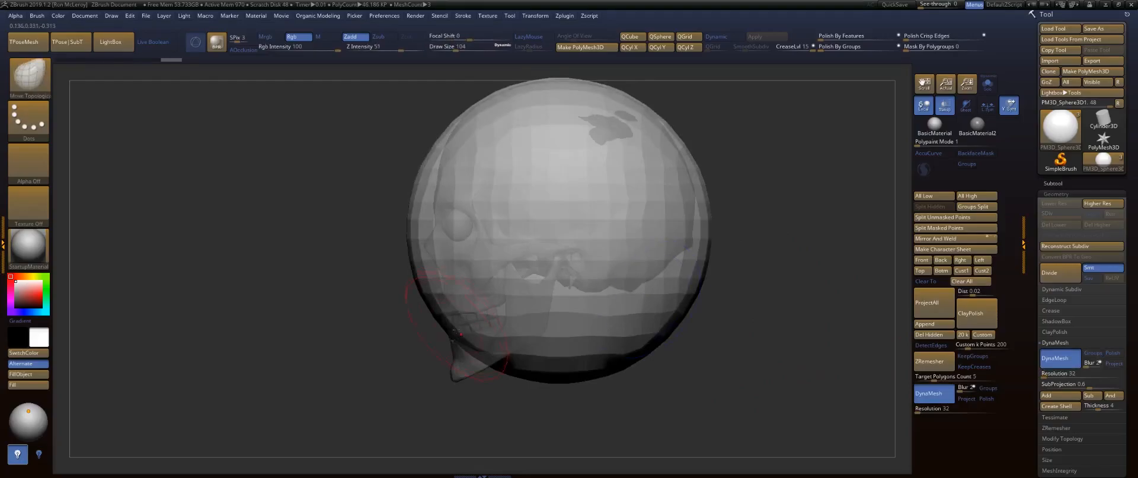
key(s)
drag(487, 344, 485, 343)
drag(462, 344, 434, 384)
Push the sphere's underside up toward the skull base and mirror and weld the mesh.
drag(531, 368, 529, 346)
drag(646, 355, 636, 311)
drag(595, 340, 590, 301)
drag(587, 259, 587, 253)
mouse_move(584, 329)
mouse_down()
mouse_move(579, 290)
mouse_move(589, 299)
mouse_up()
drag(701, 274, 716, 276)
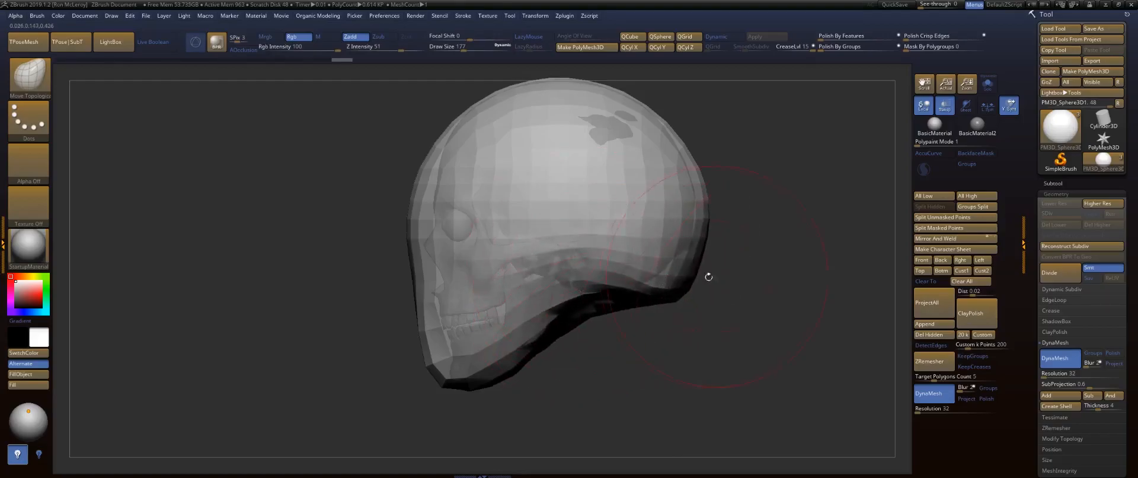
key(space)
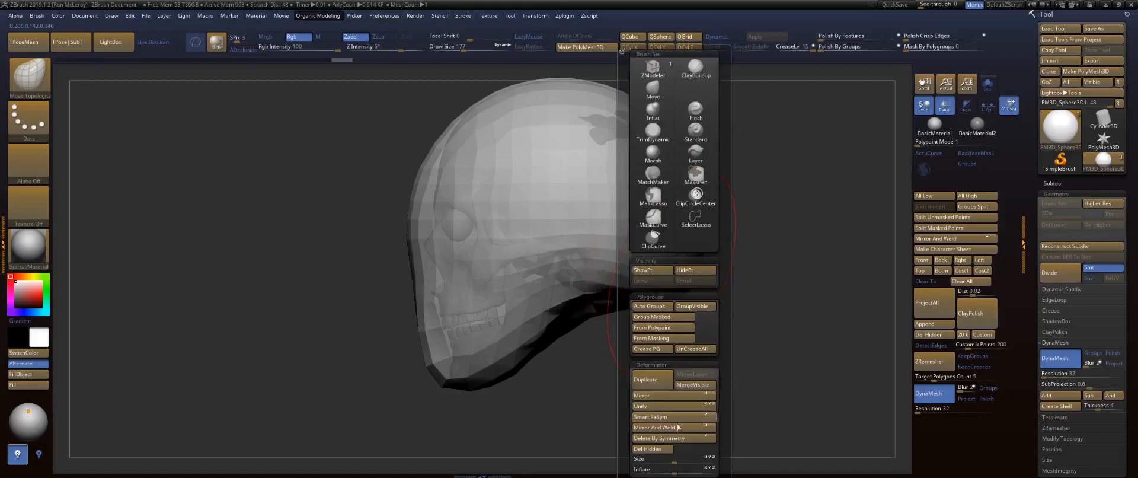
click(650, 426)
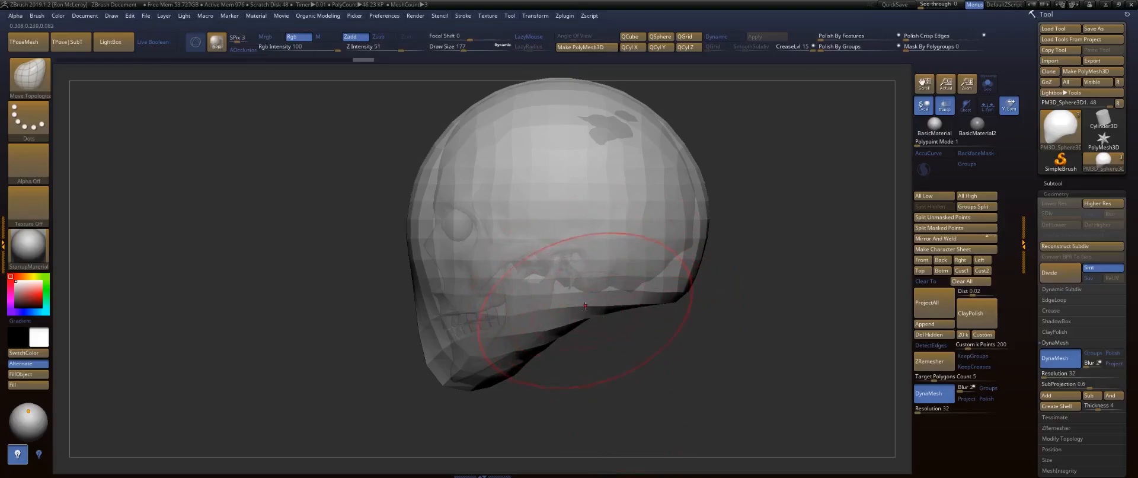
Fit the underside, chin, face, forehead and back of the head mesh to the skull's side profile.
drag(585, 306, 529, 306)
drag(431, 354, 435, 358)
mouse_move(417, 238)
mouse_down()
mouse_move(442, 238)
mouse_move(429, 238)
mouse_up()
drag(445, 147, 459, 152)
drag(484, 124, 468, 120)
mouse_move(679, 279)
mouse_down()
mouse_move(660, 288)
mouse_move(672, 281)
mouse_up()
Smooth the rough head mesh and adjust its shape from the opposite side.
mouse_move(756, 274)
shift+mouse_down()
mouse_move(483, 226)
mouse_move(424, 297)
shift+mouse_up()
mouse_move(681, 205)
shift+mouse_down()
mouse_move(669, 211)
mouse_move(630, 183)
shift+mouse_up()
drag(572, 286, 581, 283)
shift+drag(649, 183, 667, 185)
key(f)
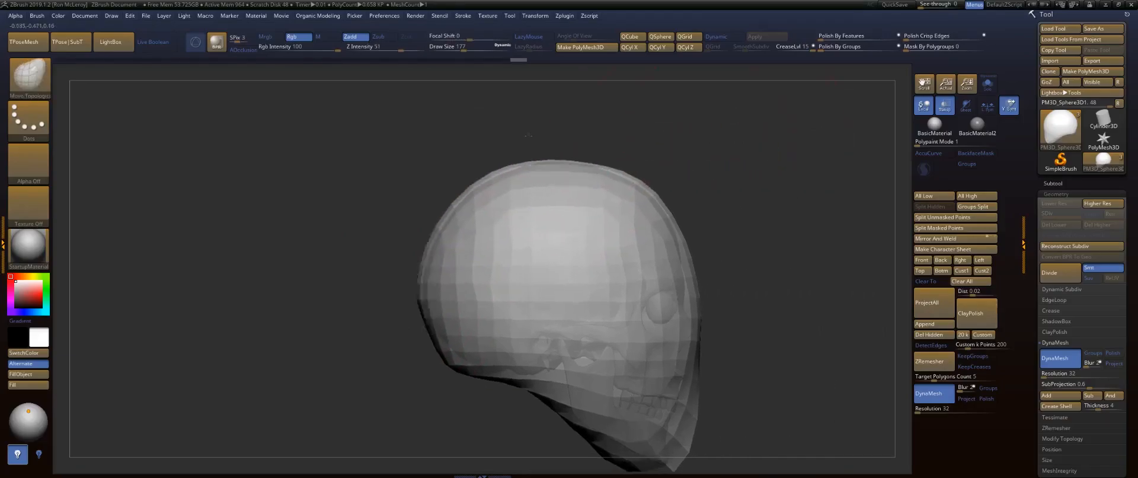
Shape the nose, cheek, mouth and chin area around the skull with Move Topological at a draw size of 83.
mouse_move(686, 223)
alt+mouse_down()
mouse_move(693, 272)
mouse_move(619, 224)
mouse_move(567, 236)
mouse_move(585, 224)
alt+mouse_up()
key(s)
drag(628, 258, 634, 245)
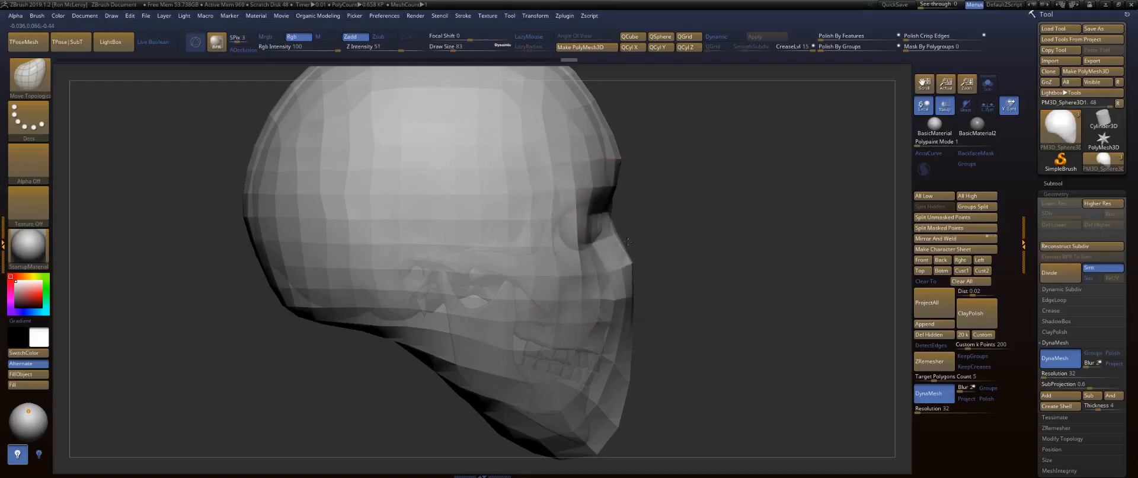
drag(633, 290, 623, 294)
alt+drag(694, 297, 699, 215)
drag(604, 221, 566, 246)
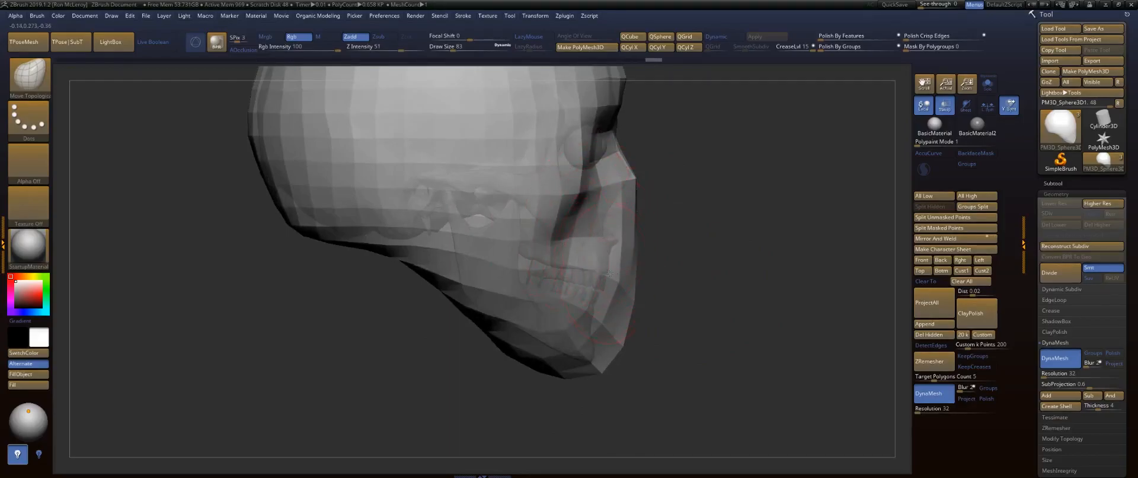
drag(606, 272, 597, 276)
drag(613, 335, 601, 338)
Refine the mouth profile and pull the chin forward and down from the other side view.
ctrl+drag(660, 277, 696, 330)
drag(723, 243, 486, 257)
drag(621, 257, 635, 260)
drag(632, 289, 649, 290)
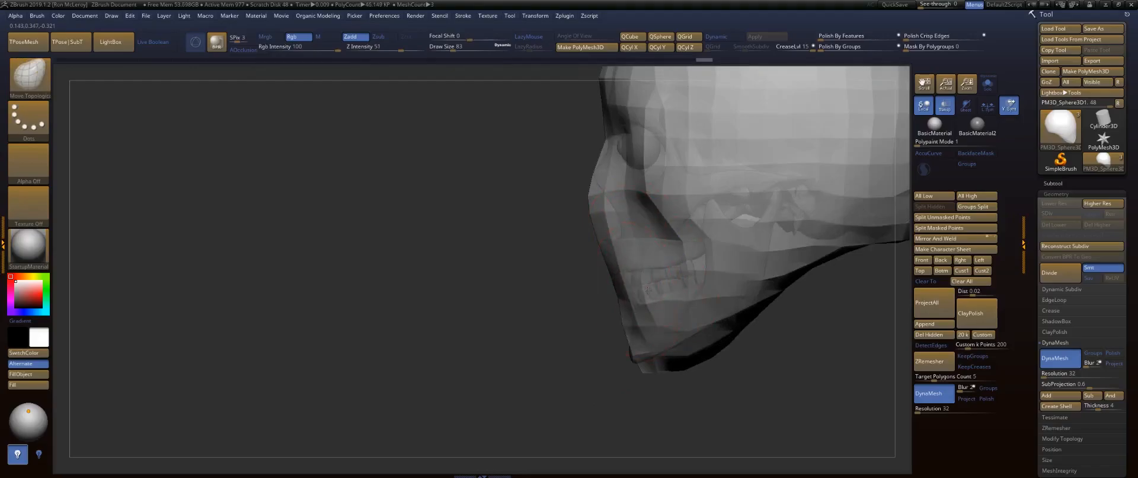
drag(632, 356, 614, 361)
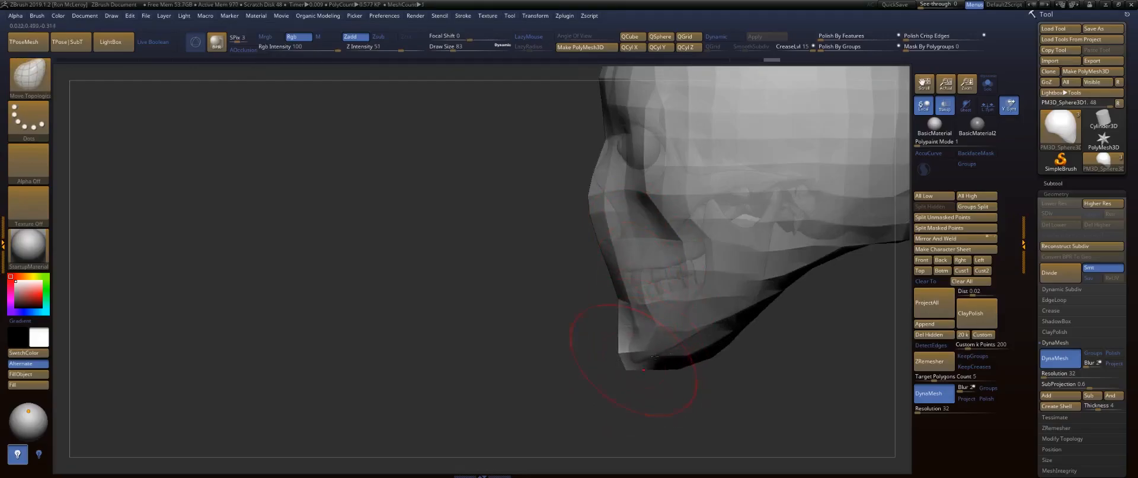
drag(692, 361, 661, 350)
drag(638, 271, 648, 281)
Smooth the cranium and sides of the head mesh from several angles.
mouse_move(588, 315)
mouse_down()
mouse_move(771, 284)
mouse_move(716, 370)
mouse_move(718, 256)
mouse_move(680, 259)
mouse_up()
drag(714, 225, 700, 220)
mouse_move(709, 189)
shift+mouse_down()
mouse_move(699, 252)
mouse_move(723, 148)
mouse_move(718, 98)
shift+mouse_up()
mouse_move(818, 72)
alt+mouse_down()
mouse_move(760, 213)
mouse_move(711, 189)
alt+mouse_up()
mouse_move(637, 237)
shift+mouse_down()
mouse_move(667, 237)
mouse_move(660, 332)
shift+mouse_up()
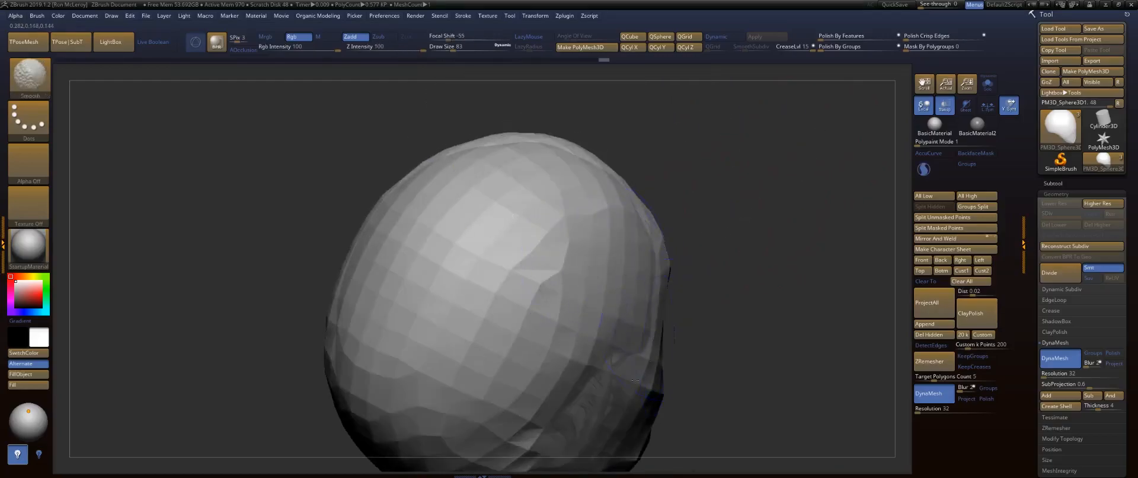
drag(788, 237, 723, 308)
mouse_move(792, 222)
mouse_down()
mouse_move(734, 275)
mouse_move(705, 267)
mouse_up()
mouse_move(579, 196)
shift+mouse_down()
mouse_move(611, 210)
mouse_move(592, 257)
shift+mouse_up()
drag(767, 251, 763, 302)
alt+drag(763, 302, 738, 438)
shift+drag(549, 234, 484, 218)
drag(412, 281, 354, 242)
mouse_move(697, 240)
shift+mouse_down()
mouse_move(709, 230)
mouse_move(699, 229)
shift+mouse_up()
drag(806, 249, 705, 252)
mouse_move(768, 224)
shift+mouse_down()
mouse_move(785, 218)
mouse_move(724, 221)
shift+mouse_up()
Pull a pointed nose out of the face and shape its bridge with a small Move Topological brush in side view.
mouse_move(552, 226)
alt+mouse_down()
mouse_move(505, 269)
mouse_move(535, 288)
mouse_move(528, 264)
alt+mouse_up()
key(s)
drag(536, 260, 482, 294)
mouse_move(435, 323)
mouse_down()
mouse_move(355, 323)
mouse_move(437, 316)
mouse_up()
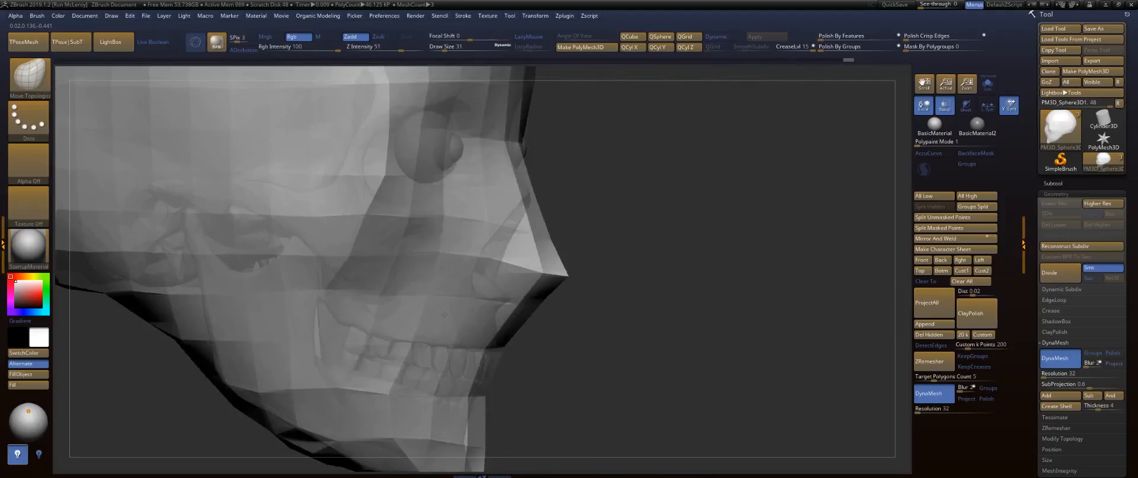
mouse_move(621, 182)
alt+mouse_down()
mouse_move(637, 244)
mouse_move(667, 254)
mouse_move(617, 247)
mouse_move(694, 257)
mouse_move(657, 160)
mouse_move(620, 162)
alt+mouse_up()
key(s)
click(507, 218)
drag(503, 249, 514, 261)
mouse_move(529, 191)
mouse_down()
mouse_move(556, 215)
mouse_move(539, 211)
mouse_up()
Adjust the nose area from the front and remesh the head with DynaMesh at resolution 64.
right_drag(539, 211, 812, 230)
alt+right_drag(611, 254, 696, 256)
drag(593, 281, 583, 282)
shift+right_drag(584, 283, 432, 212)
ctrl+right_drag(788, 269, 789, 263)
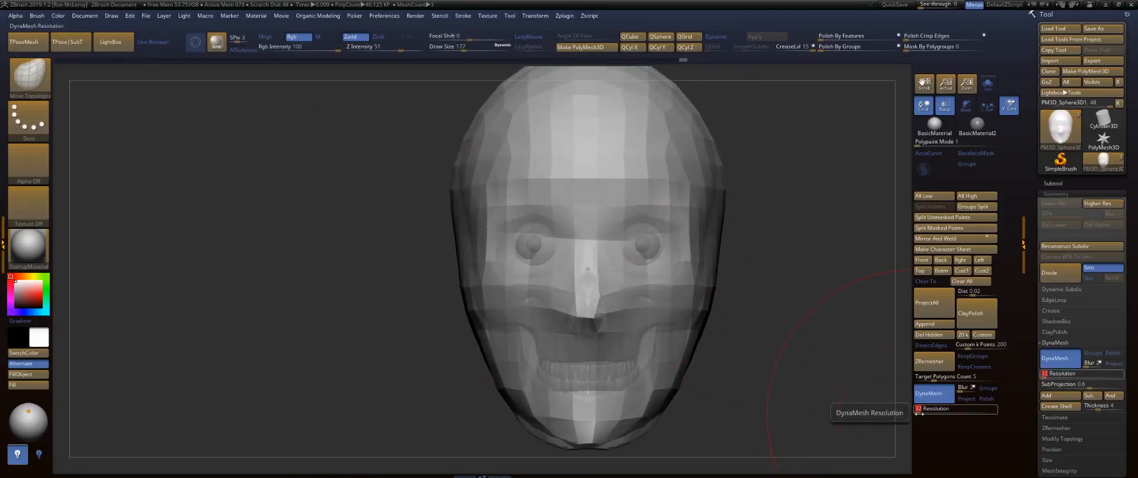
mouse_move(376, 332)
mouse_down()
mouse_move(784, 373)
mouse_move(650, 366)
mouse_move(633, 394)
mouse_move(601, 379)
mouse_move(615, 402)
mouse_move(648, 390)
mouse_move(610, 356)
mouse_move(529, 327)
mouse_up()
key(s)
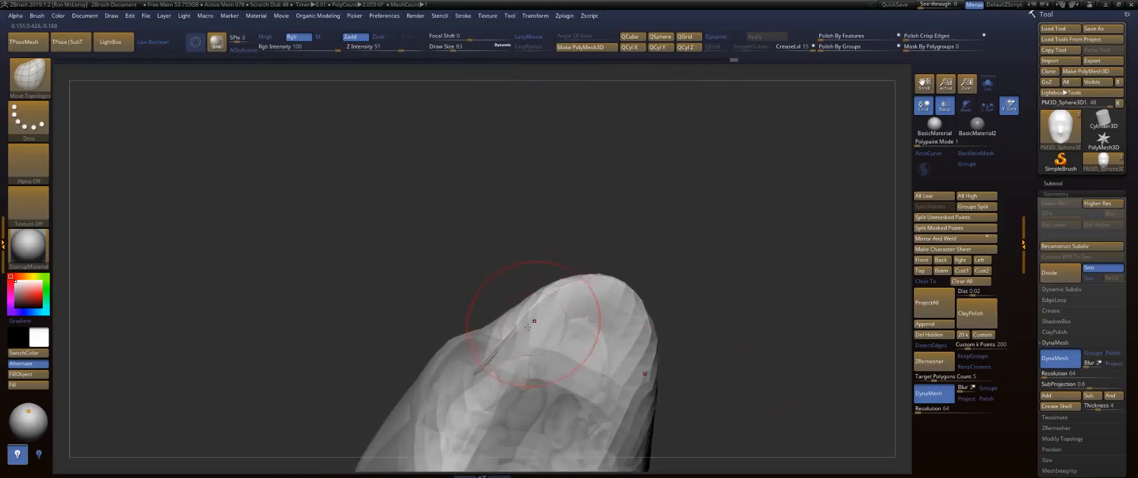
Smooth the side of the head and move the temple and cheek surface inward toward the skull.
mouse_move(493, 359)
mouse_down()
mouse_move(524, 315)
mouse_move(566, 317)
mouse_move(620, 344)
mouse_up()
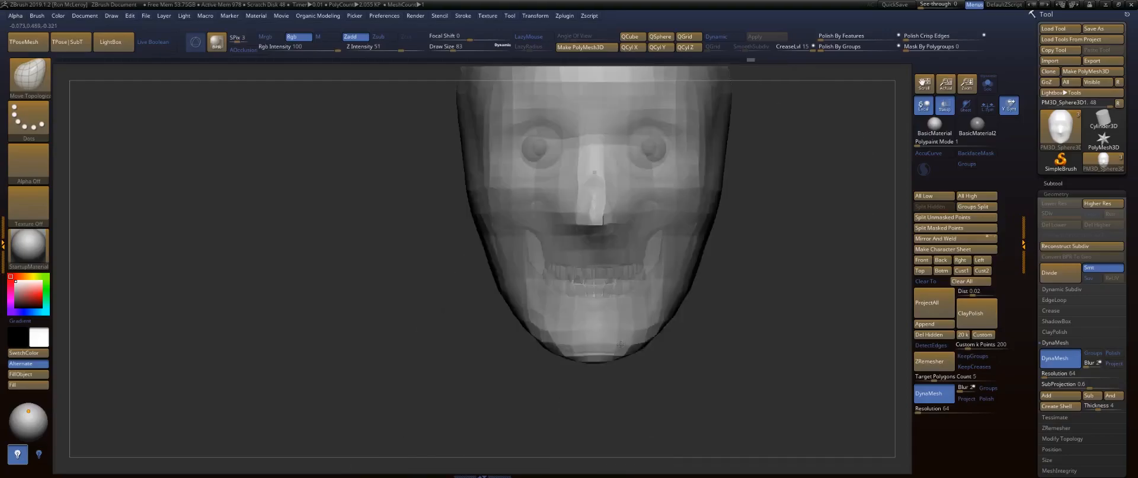
mouse_move(769, 264)
mouse_down()
mouse_move(678, 237)
mouse_move(662, 314)
mouse_up()
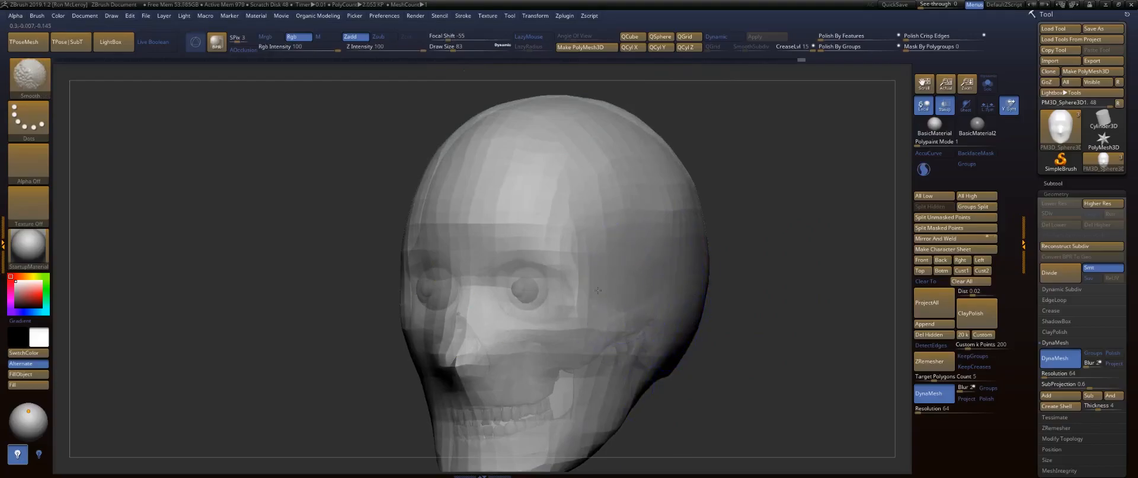
mouse_move(592, 275)
mouse_down()
mouse_move(766, 240)
mouse_move(700, 272)
mouse_up()
drag(599, 306, 594, 304)
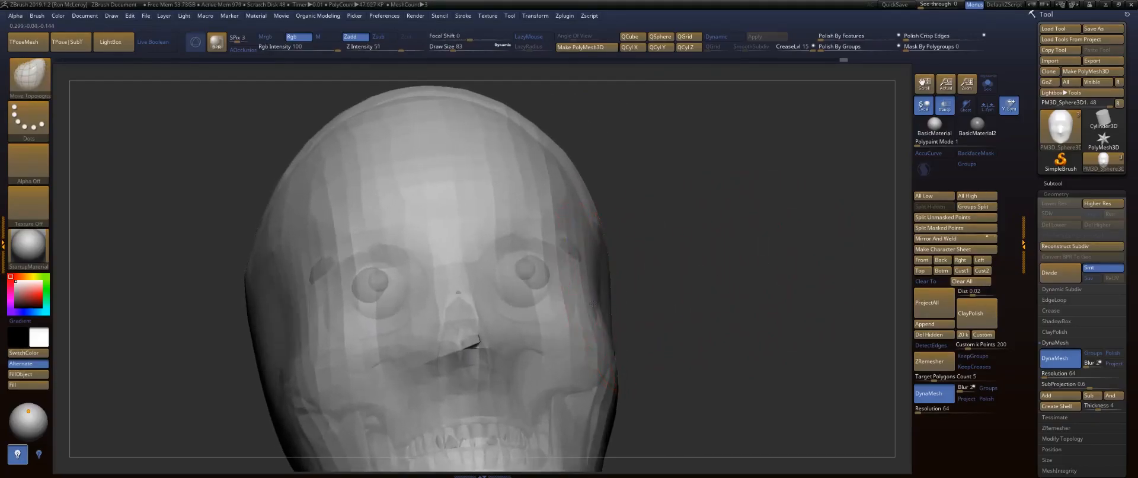
drag(583, 247, 574, 248)
Smooth the remeshed head further and mirror and weld it.
drag(696, 188, 643, 216)
shift+drag(782, 207, 738, 297)
mouse_move(738, 296)
mouse_down()
mouse_move(704, 303)
mouse_move(766, 338)
mouse_move(767, 355)
mouse_up()
key(space)
click(707, 432)
Reshape the sides of the nose with Move Topological at a draw size of 62.
key(s)
drag(501, 330, 525, 336)
drag(538, 288, 527, 289)
drag(531, 241, 522, 243)
Smooth the sharp nose tip and refine the tip and nose base in side profile.
drag(795, 242, 520, 262)
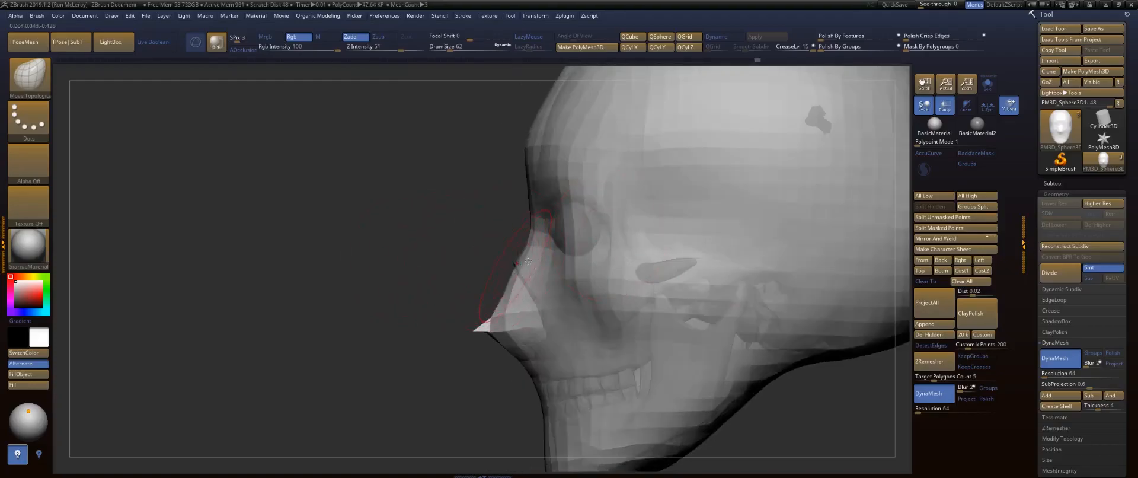
shift+drag(476, 324, 466, 379)
drag(507, 316, 483, 332)
drag(534, 359, 525, 344)
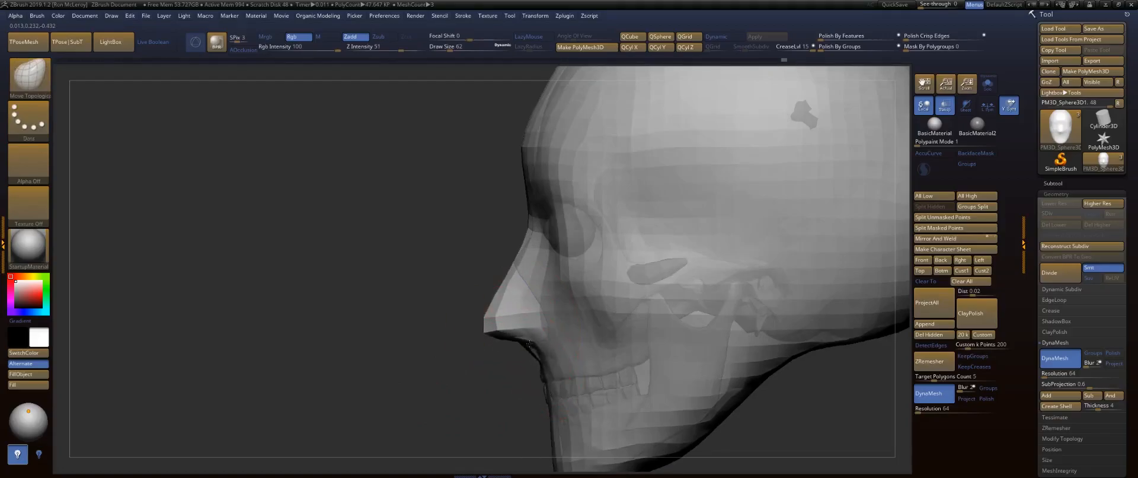
Move the lips and chin forward and adjust the cheekbone area, checking the face from the front.
drag(548, 391, 526, 394)
alt+drag(451, 394, 442, 269)
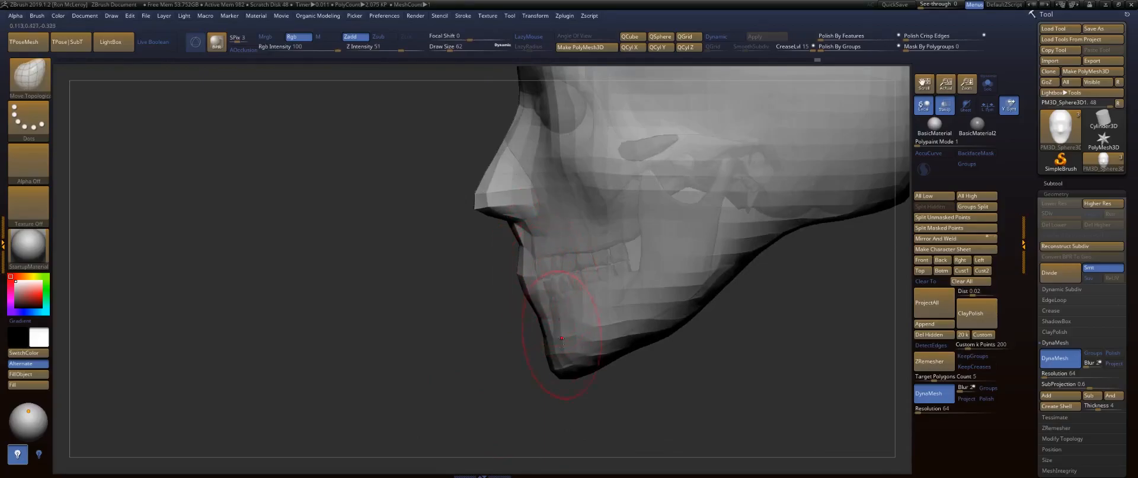
drag(542, 352, 529, 355)
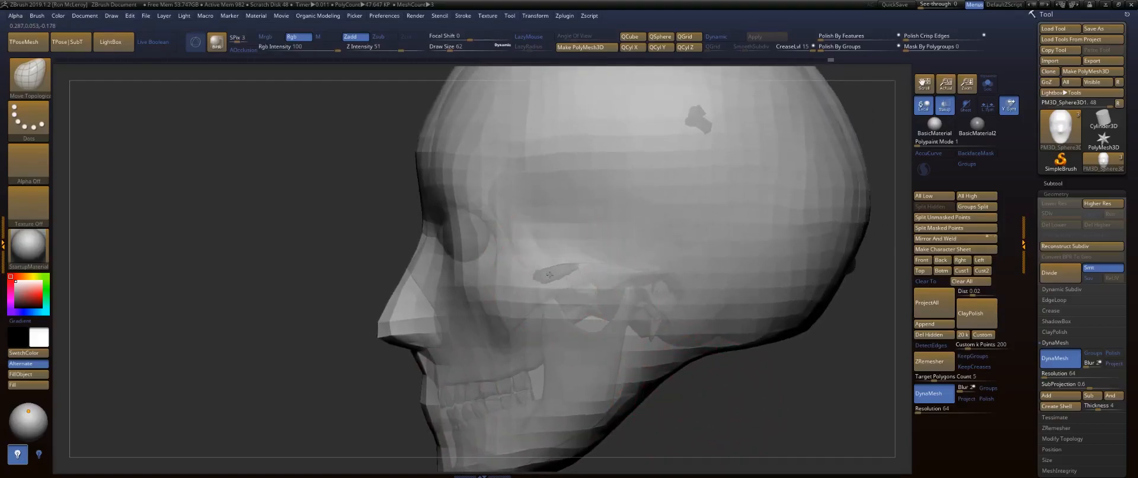
drag(549, 274, 535, 275)
mouse_move(333, 241)
mouse_down()
mouse_move(652, 237)
mouse_move(701, 265)
mouse_move(673, 338)
mouse_move(701, 255)
mouse_up()
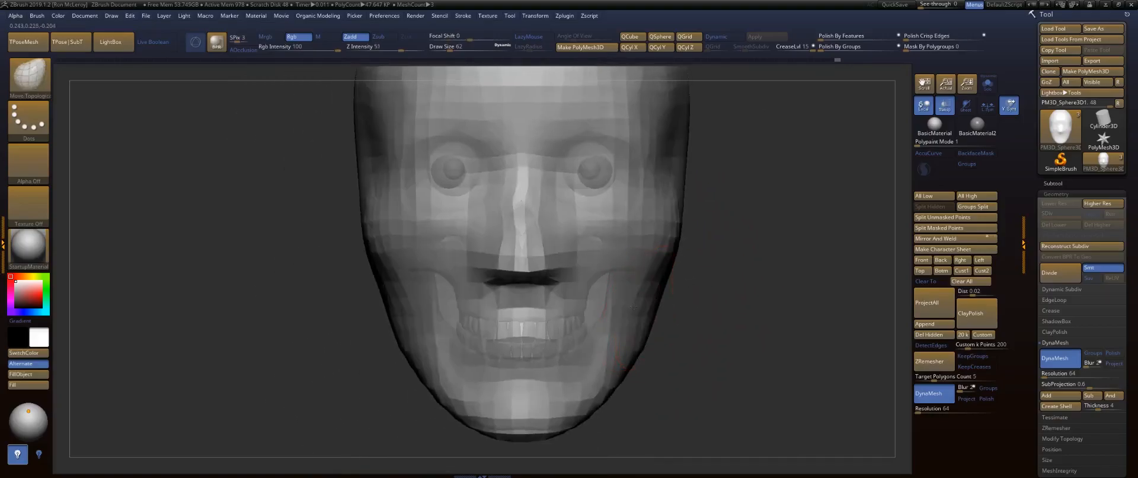
drag(720, 310, 818, 322)
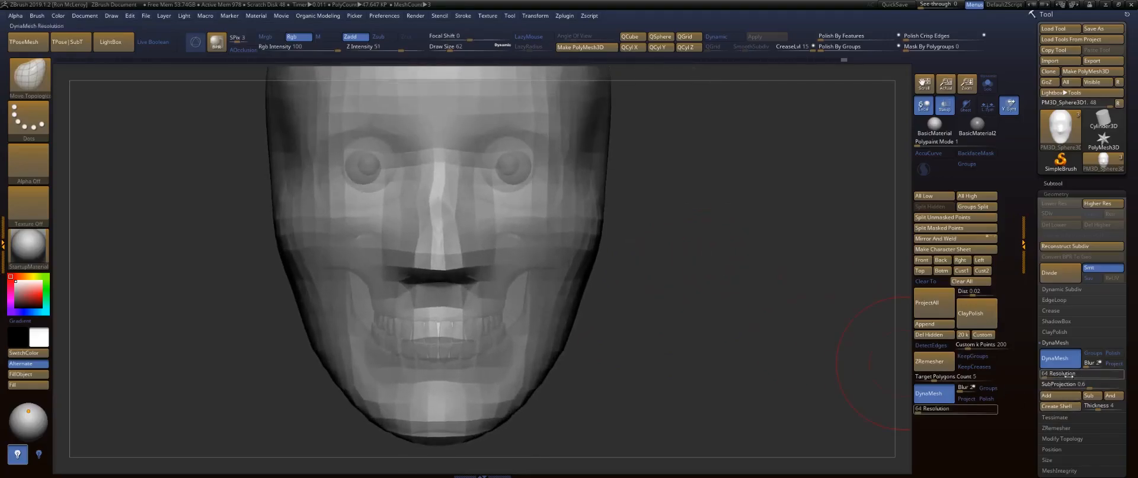
Set the DynaMesh resolution to 128 and remesh the head.
drag(1044, 374, 1058, 375)
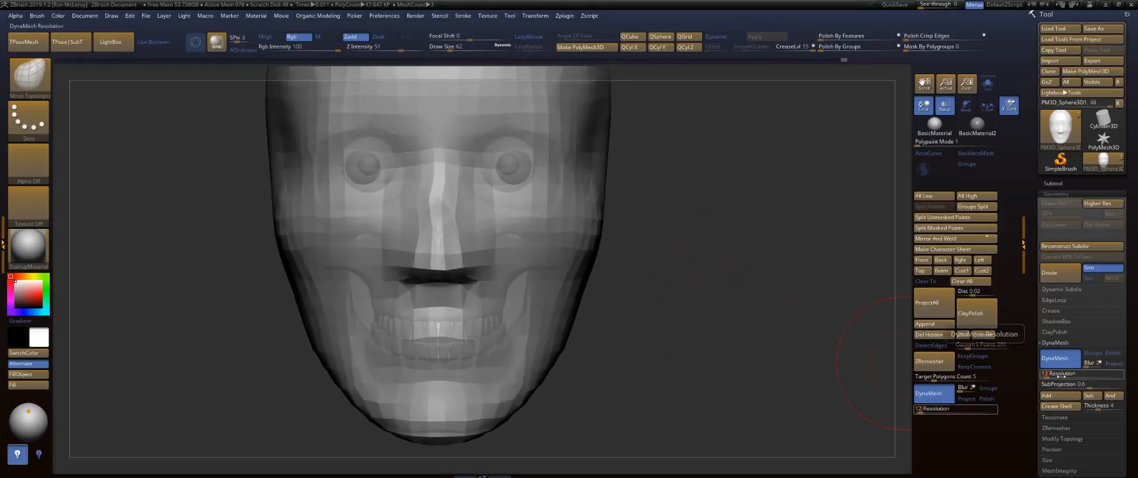
ctrl+drag(698, 243, 713, 241)
alt+drag(673, 92, 729, 202)
Build up the eyelids and the area under the eyes with the FormSoft brush, keeping the skull visible.
key(b)
key(f)
key(s)
drag(727, 247, 666, 256)
mouse_move(524, 271)
mouse_down()
mouse_move(523, 297)
mouse_move(536, 262)
mouse_move(592, 287)
mouse_move(520, 308)
mouse_up()
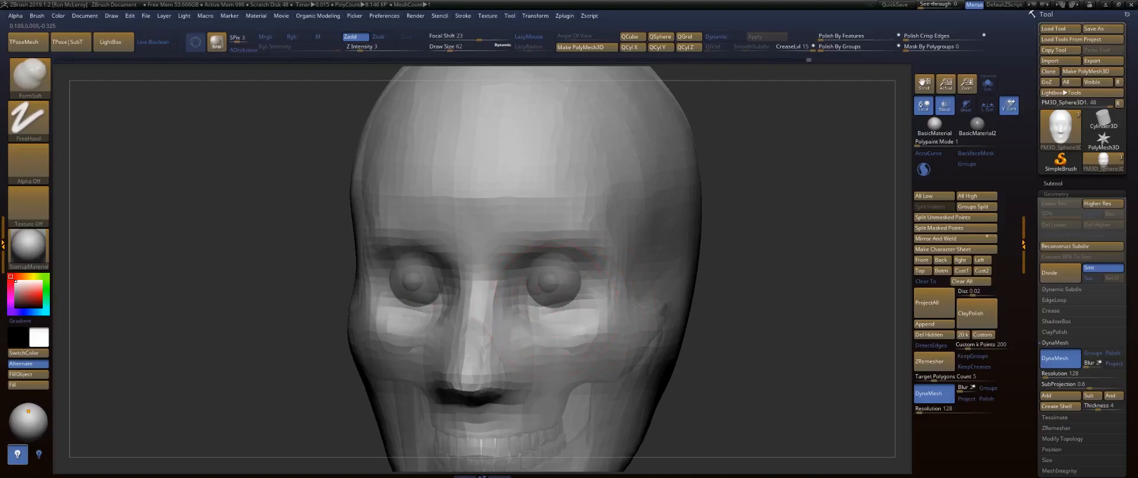
drag(539, 295, 580, 309)
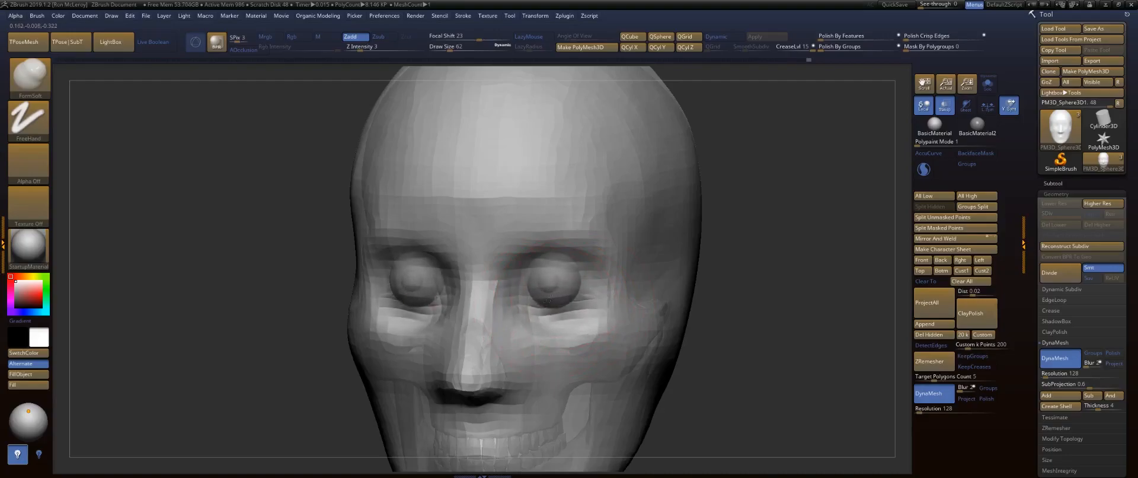
drag(784, 290, 871, 287)
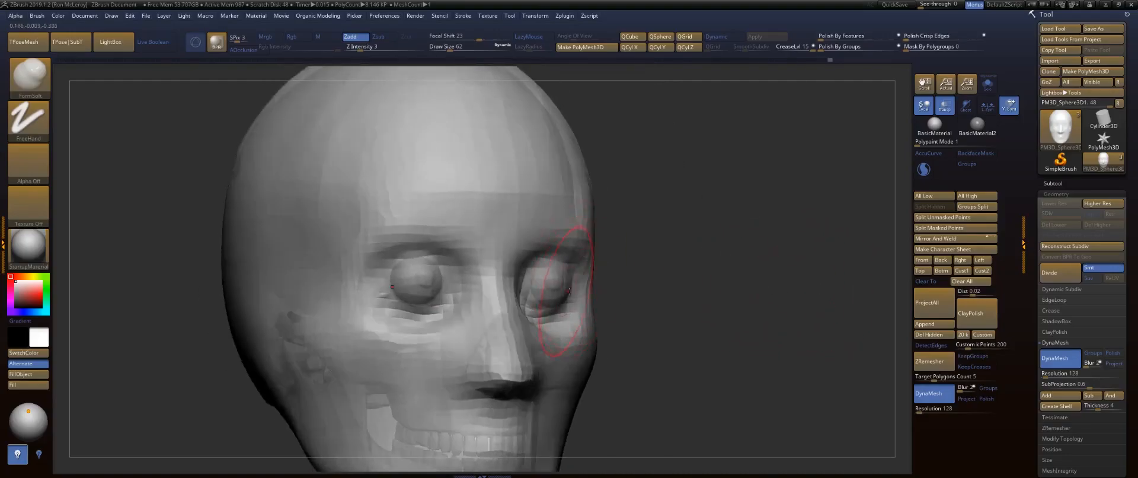
Turn off the transparency and build up the eyelids, the sides of the nose and the upper cheeks.
click(943, 109)
shift+drag(791, 204, 699, 228)
mouse_move(538, 289)
mouse_down()
mouse_move(562, 305)
mouse_move(538, 280)
mouse_move(569, 280)
mouse_up()
alt+drag(776, 359, 581, 249)
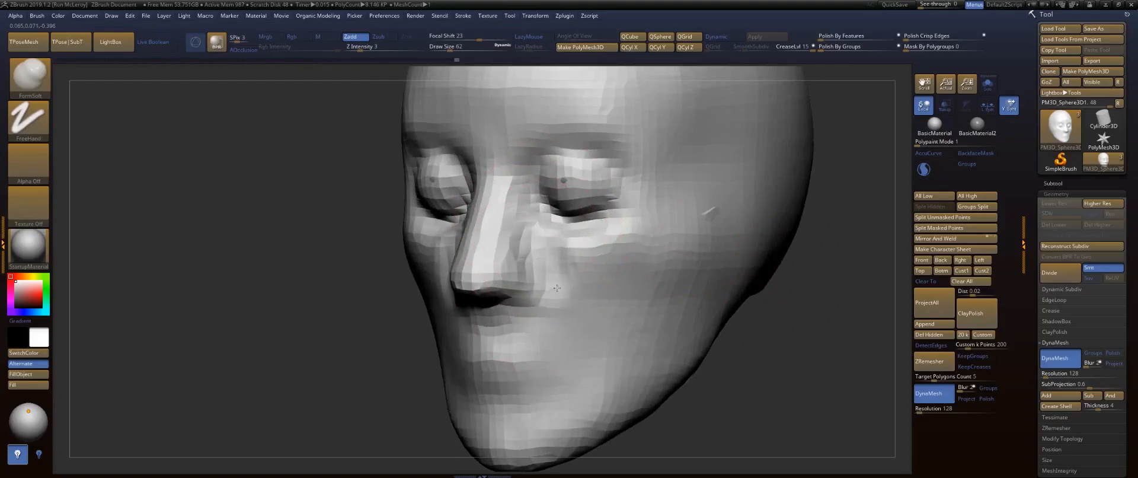
drag(545, 288, 560, 325)
drag(883, 264, 631, 253)
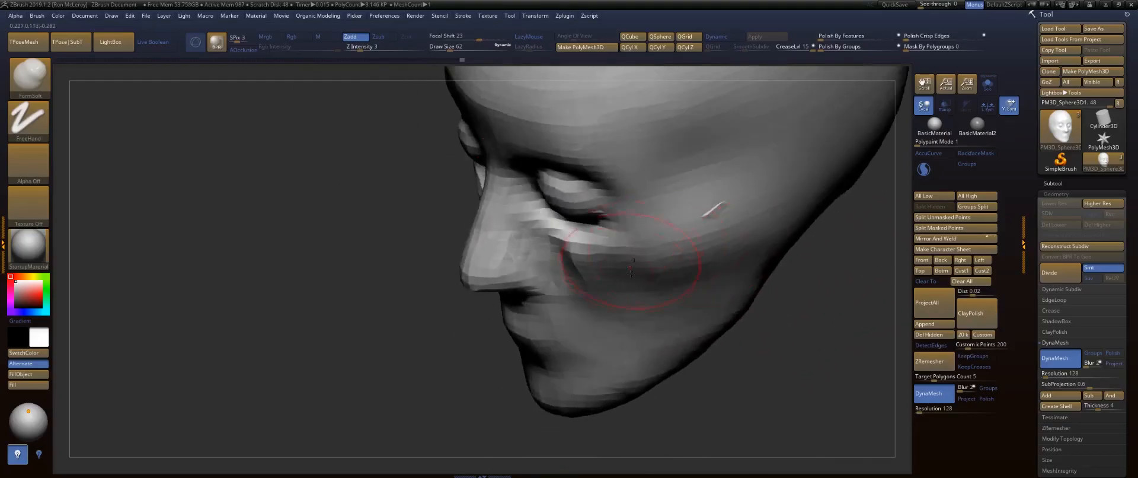
mouse_move(592, 277)
shift+mouse_down()
mouse_move(550, 262)
mouse_move(519, 227)
shift+mouse_up()
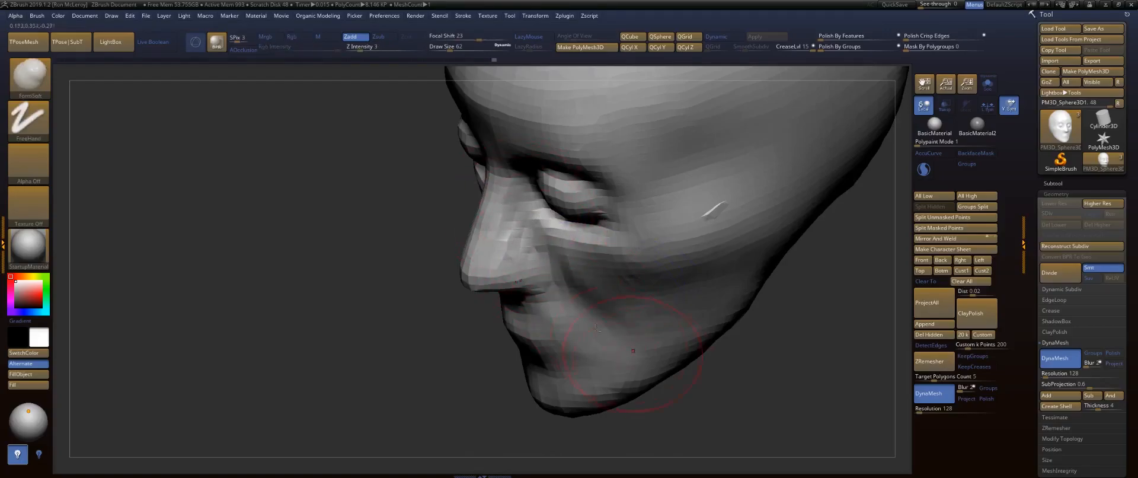
Smooth the chin and lip area and fill out the lower jaw with soft strokes.
key(shift)
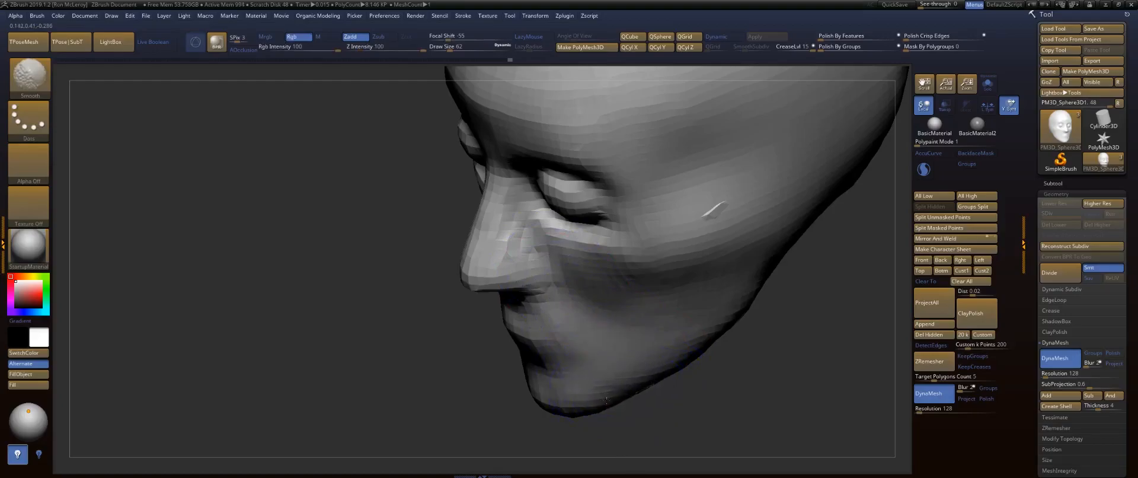
mouse_move(637, 418)
mouse_down()
mouse_move(825, 361)
mouse_move(771, 349)
mouse_move(740, 361)
mouse_up()
drag(578, 338, 657, 399)
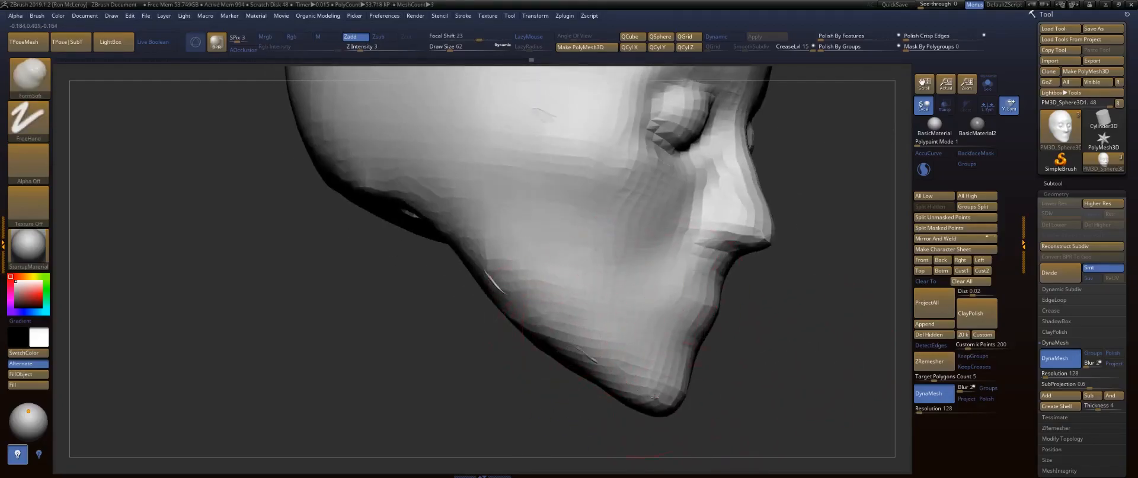
drag(889, 249, 778, 383)
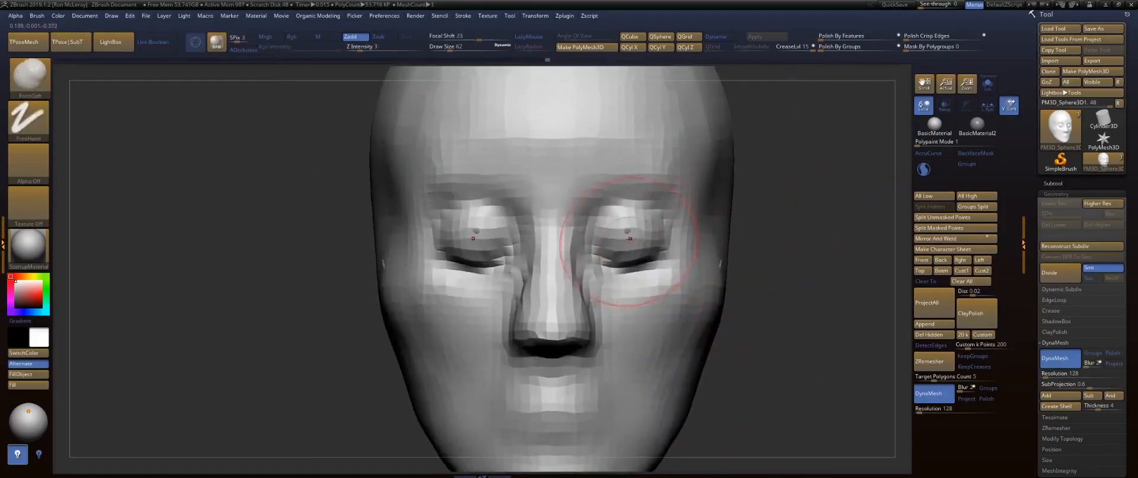
Undo the last stroke and fill out the jawline with FormSoft at a draw size of 124.
drag(804, 225, 766, 230)
key(ctrl+z)
key(s)
drag(761, 203, 768, 202)
mouse_move(853, 367)
mouse_down()
mouse_move(741, 361)
mouse_move(740, 299)
mouse_up()
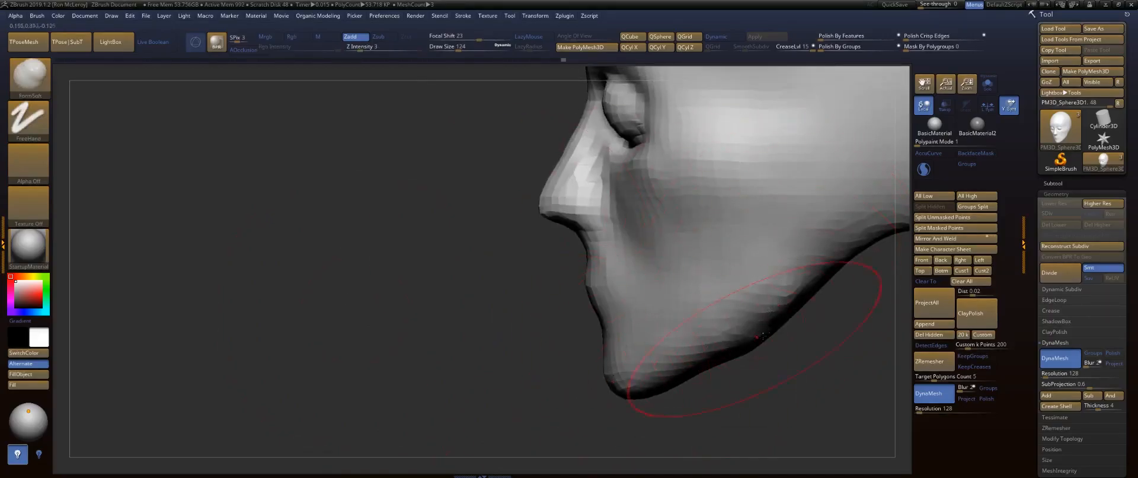
mouse_move(536, 409)
alt+mouse_down()
mouse_move(522, 427)
mouse_move(492, 428)
alt+mouse_up()
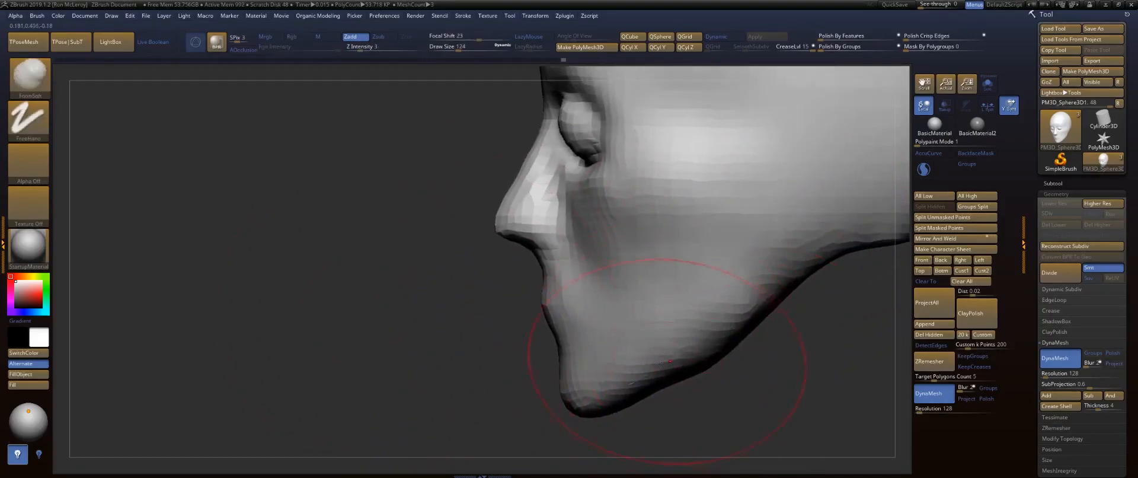
Adjust the lower jaw shape in side view with the Move brush at a draw size of 124.
key(b)
key(m)
key(v)
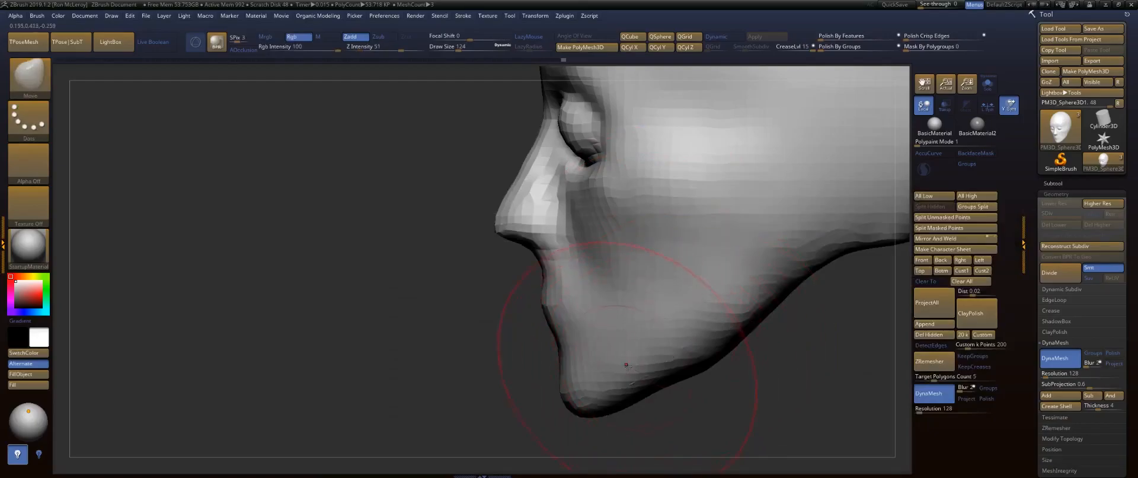
drag(625, 373, 630, 374)
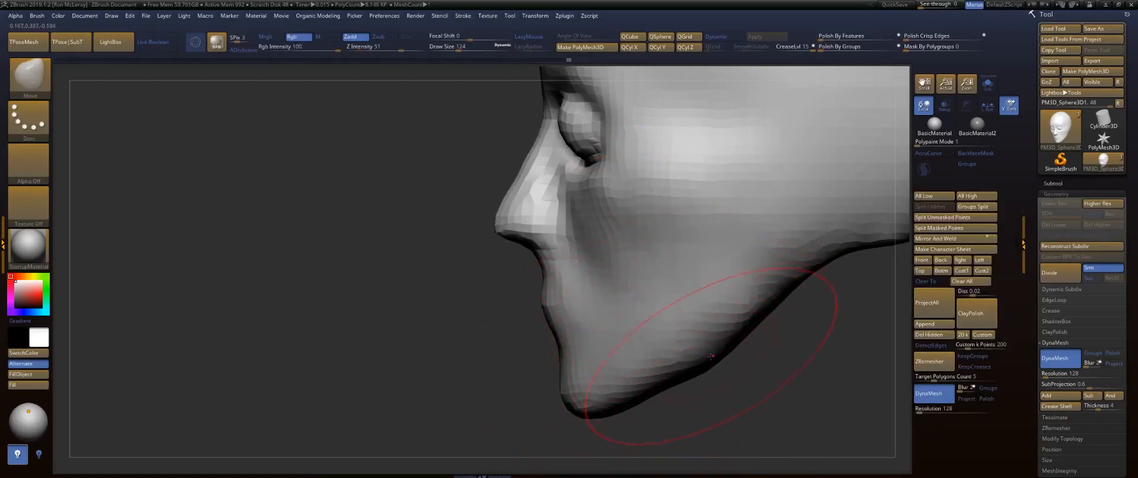
Shape the back of the head with the Move brush and smooth the base of the skull in profile.
mouse_move(412, 282)
alt+mouse_down()
mouse_move(465, 371)
mouse_move(456, 367)
alt+mouse_up()
mouse_move(415, 255)
alt+mouse_down()
mouse_move(414, 356)
mouse_move(405, 262)
alt+mouse_up()
alt+drag(563, 351, 518, 223)
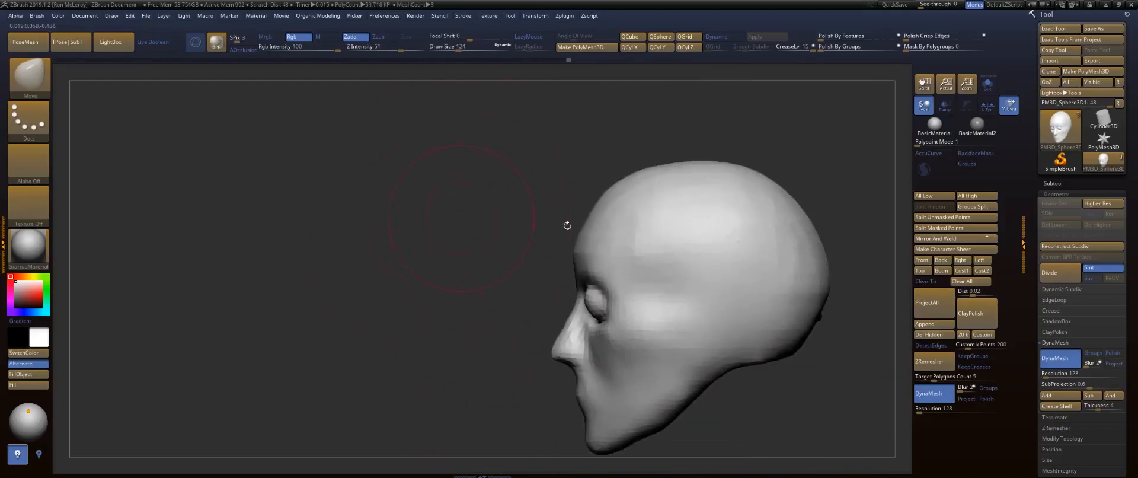
drag(858, 195, 697, 276)
mouse_move(799, 238)
mouse_down()
mouse_move(784, 249)
mouse_move(803, 254)
mouse_move(800, 208)
mouse_move(733, 271)
mouse_up()
key(shift)
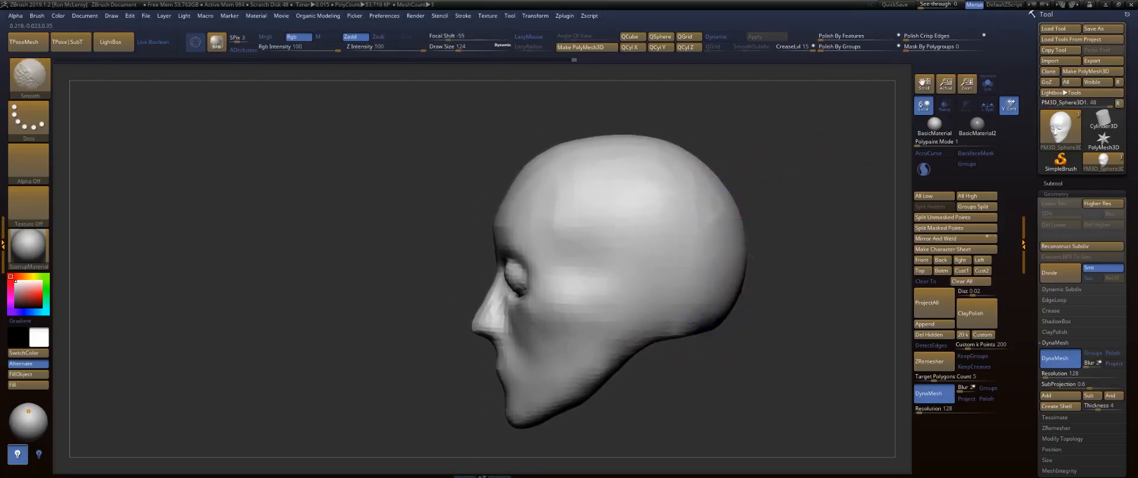
shift+drag(699, 162, 735, 273)
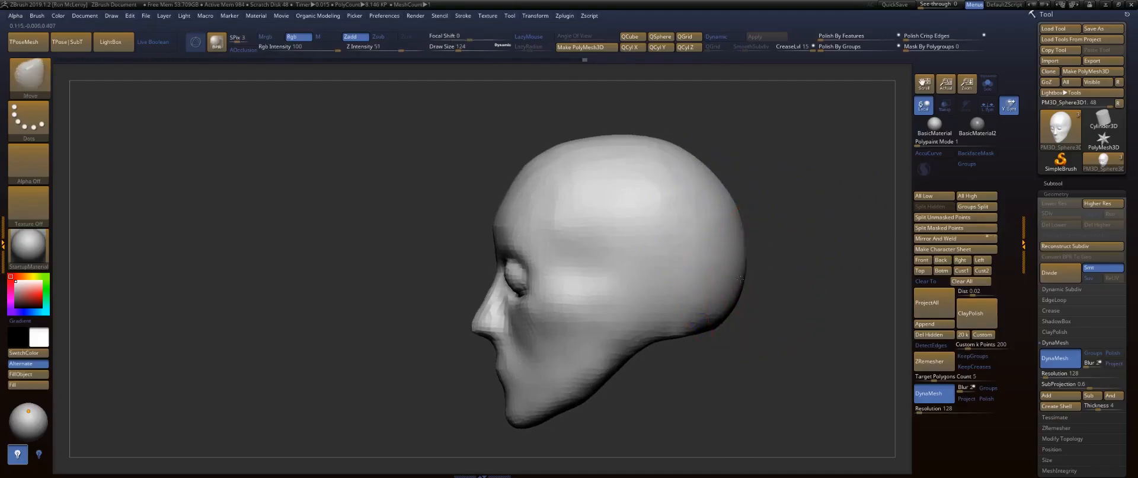
drag(803, 173, 814, 281)
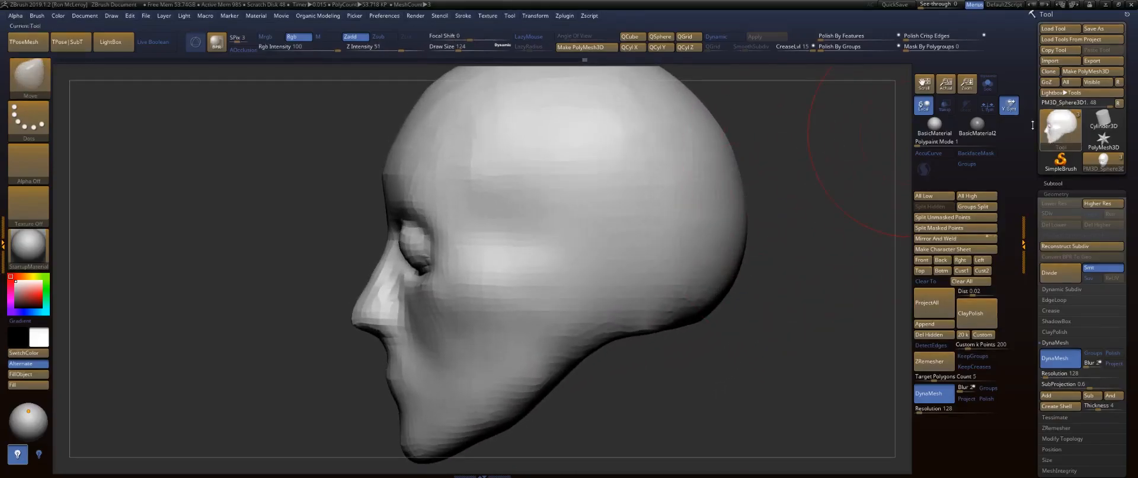
Turn on transparency, mask the ear area behind the jaw joint and invert the mask.
click(948, 108)
alt+drag(838, 215, 841, 267)
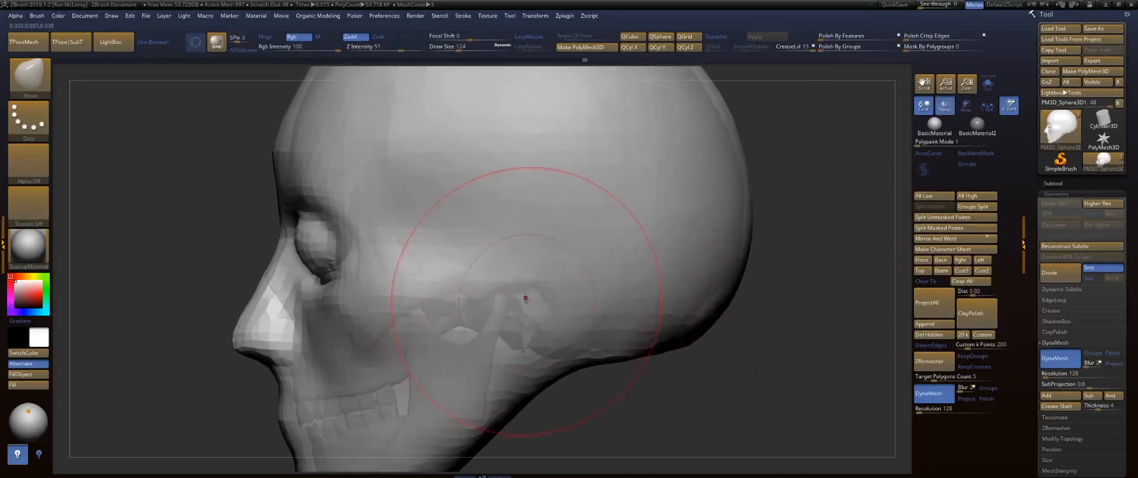
key(s)
mouse_move(533, 305)
mouse_down()
mouse_move(517, 305)
mouse_move(532, 279)
mouse_up()
key(s)
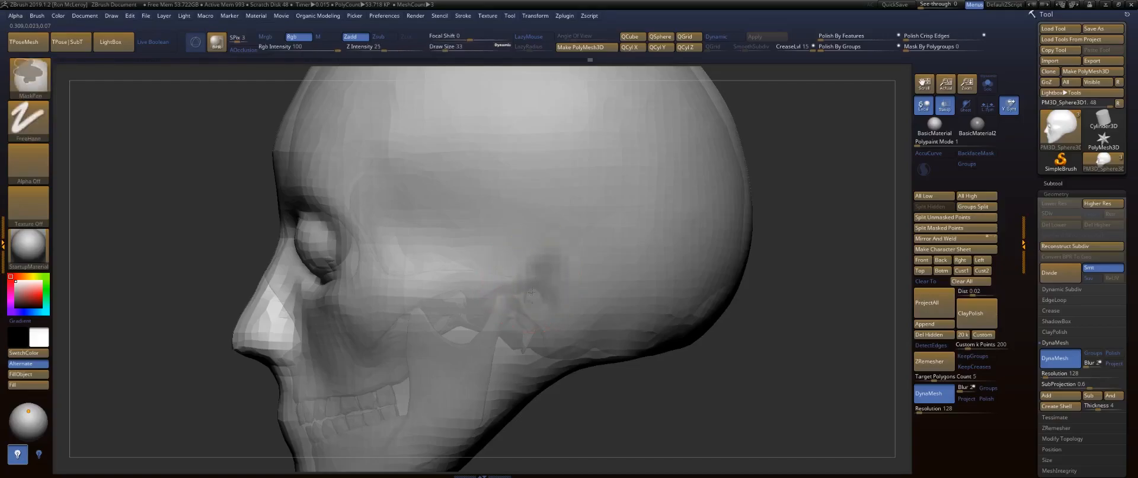
key(s)
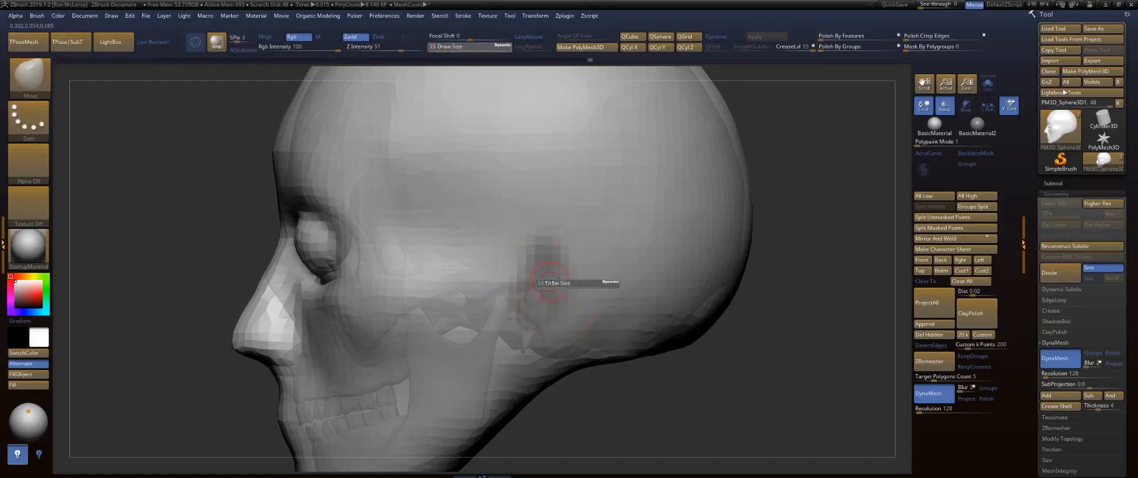
drag(564, 288, 550, 317)
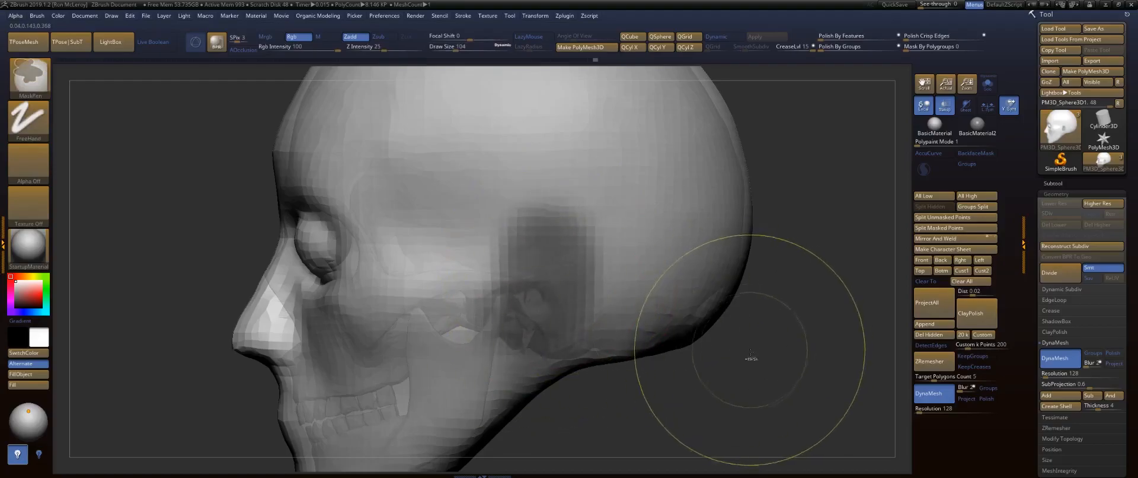
ctrl+click(786, 372)
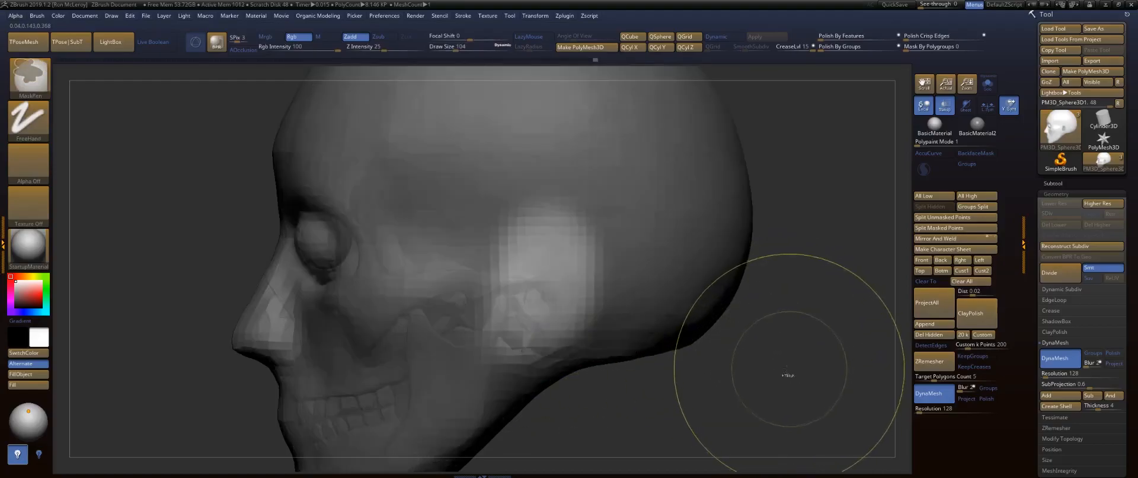
shift+drag(787, 373, 816, 368)
Pull the unmasked ear area outward from the head with the Move brush at a draw size of 140.
key(b)
key(m)
key(v)
shift+drag(670, 256, 625, 262)
key(s)
mouse_move(544, 278)
mouse_down()
mouse_move(580, 290)
mouse_move(548, 294)
mouse_move(561, 299)
mouse_up()
drag(461, 321, 537, 299)
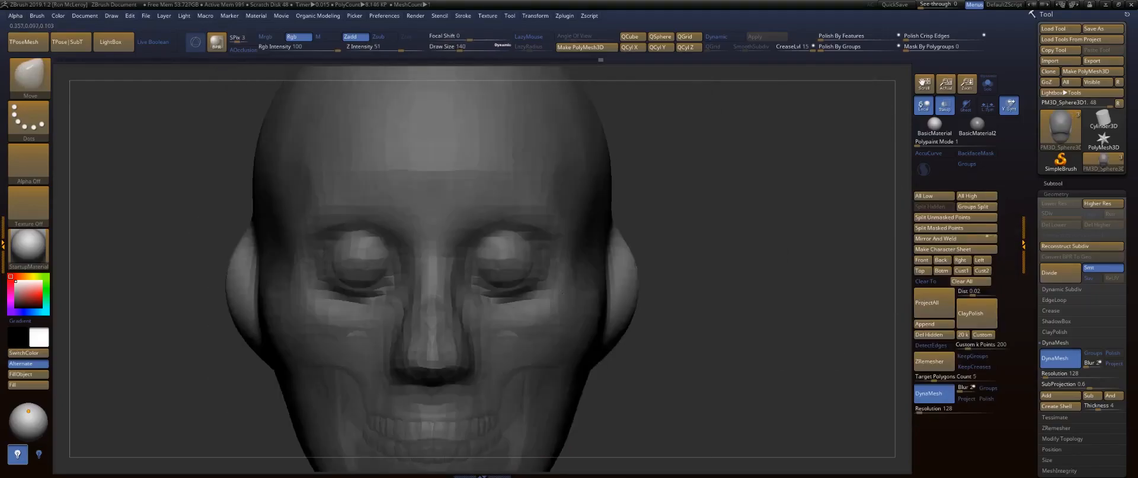
Refine the ear's outline from the front with the Move brush at a draw size of 54.
drag(632, 288, 625, 292)
mouse_move(705, 332)
mouse_down()
mouse_move(626, 333)
mouse_move(619, 364)
mouse_move(660, 315)
mouse_move(601, 325)
mouse_up()
key(s)
key(s)
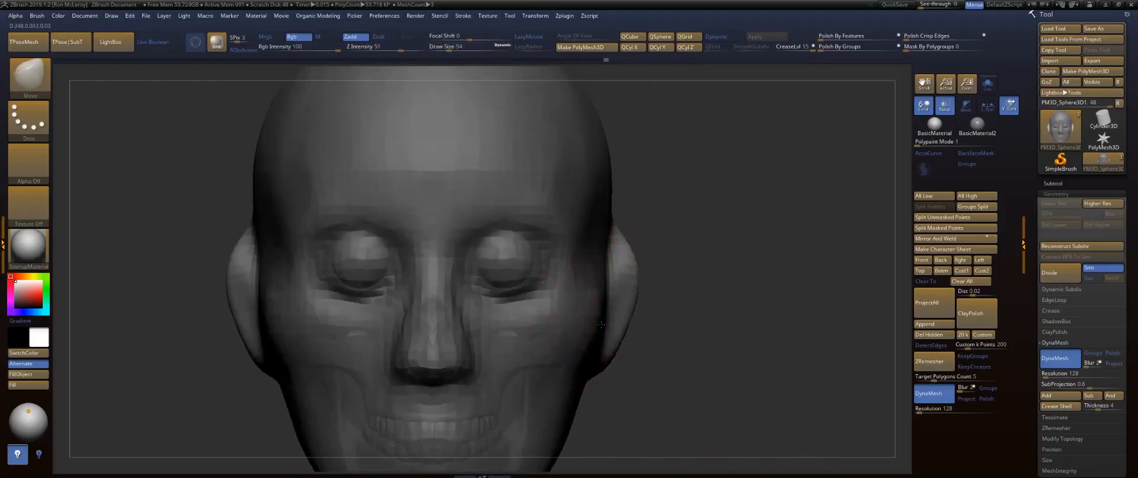
drag(619, 292, 603, 283)
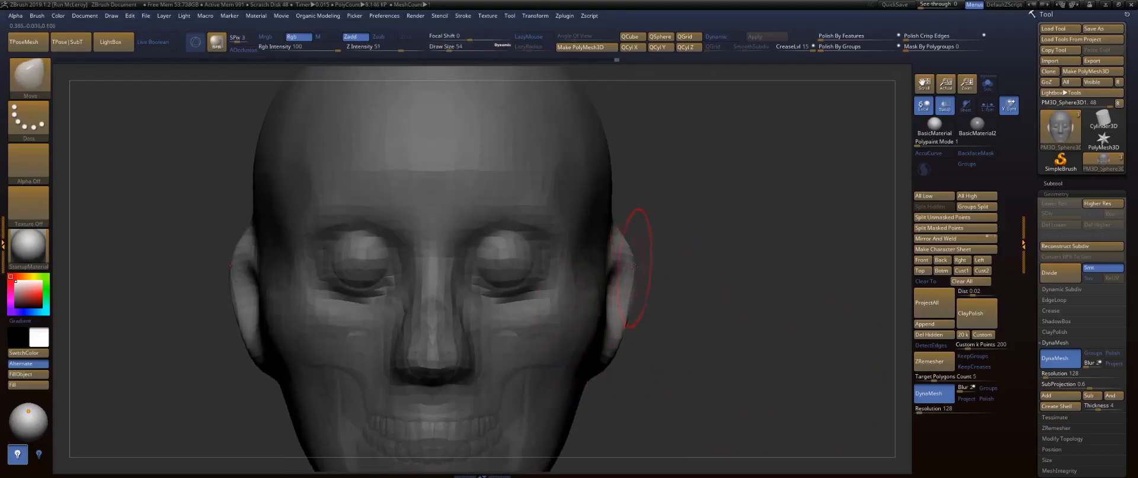
drag(634, 247, 630, 247)
Carve into the ear with the DamStandard brush at a draw size of 83.
shift+drag(824, 279, 753, 329)
mouse_move(285, 255)
mouse_down()
mouse_move(388, 314)
mouse_move(361, 267)
mouse_move(444, 270)
mouse_up()
key(b)
key(d)
key(s)
mouse_move(765, 381)
mouse_down()
mouse_move(821, 370)
mouse_move(830, 409)
mouse_move(821, 406)
mouse_up()
key(s)
drag(578, 222, 560, 219)
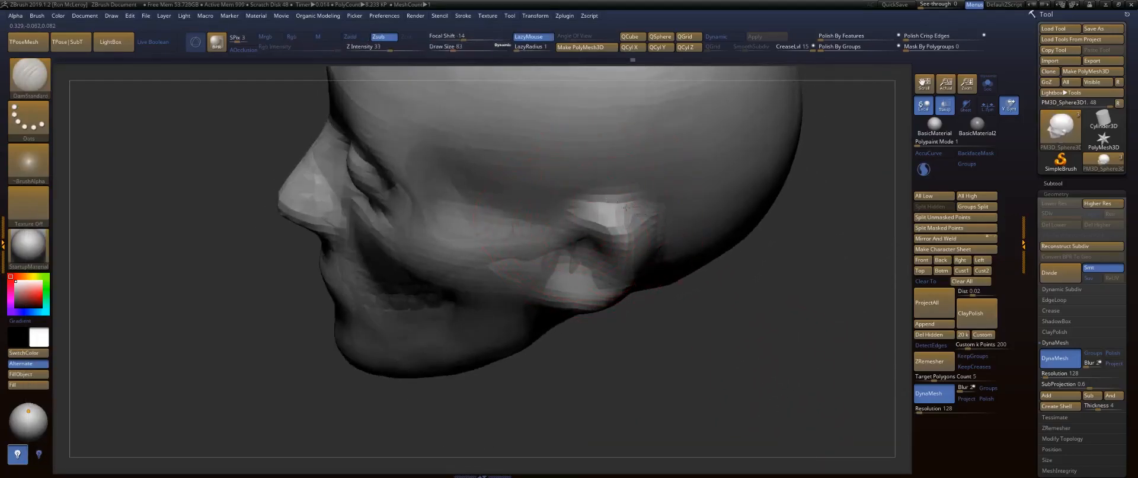
Carve the crease behind the ear and hollow out the inner ear inside its rim.
mouse_move(711, 316)
mouse_down()
mouse_move(706, 326)
mouse_move(673, 296)
mouse_up()
drag(664, 261, 624, 349)
drag(663, 266, 629, 348)
mouse_move(658, 284)
mouse_down()
mouse_move(613, 343)
mouse_move(583, 354)
mouse_move(566, 323)
mouse_up()
drag(619, 349, 634, 334)
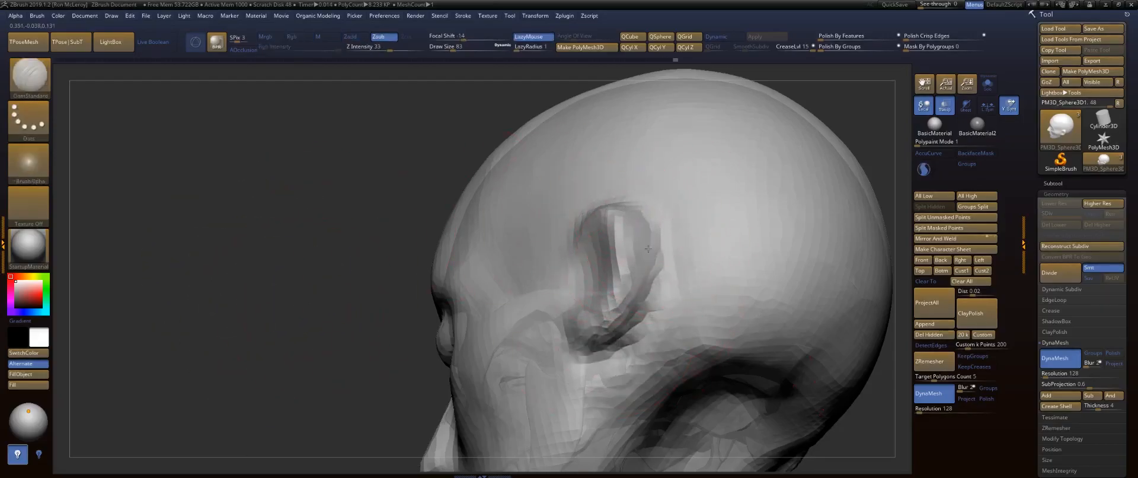
mouse_move(560, 336)
right_down()
mouse_move(669, 344)
mouse_move(575, 249)
right_up()
mouse_move(583, 303)
mouse_down()
mouse_move(584, 208)
mouse_move(596, 276)
mouse_up()
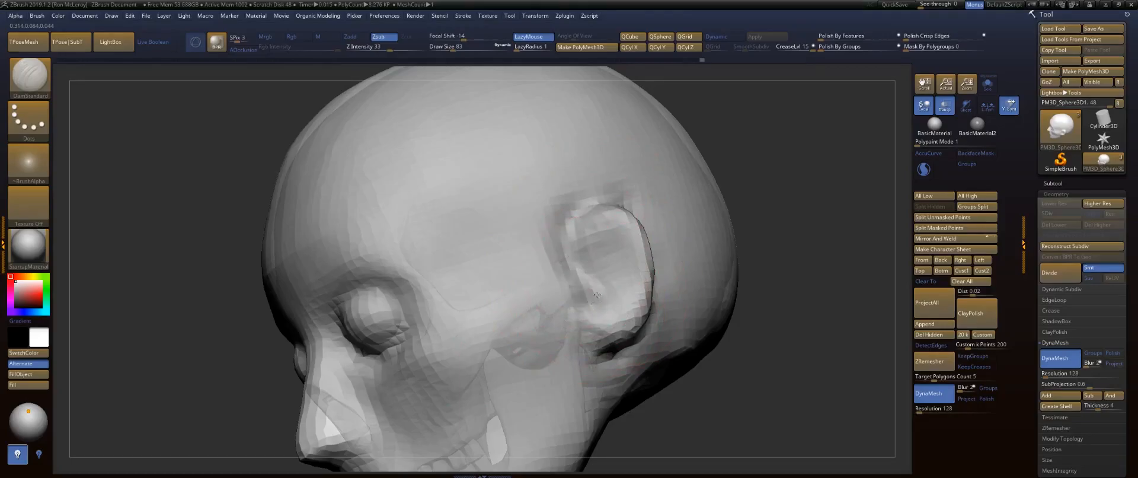
mouse_move(600, 305)
mouse_down()
mouse_move(602, 280)
mouse_move(630, 256)
mouse_move(595, 252)
mouse_up()
Examine the whole head and its ears from several angles, with and without the skull showing through.
mouse_move(866, 212)
mouse_down()
mouse_move(743, 224)
mouse_move(772, 232)
mouse_move(781, 297)
mouse_up()
key(f)
mouse_move(798, 225)
alt+mouse_down()
mouse_move(835, 125)
mouse_move(852, 172)
alt+mouse_up()
mouse_move(800, 139)
mouse_down()
mouse_move(806, 239)
mouse_move(751, 232)
mouse_up()
alt+drag(787, 199, 777, 146)
drag(686, 295, 519, 222)
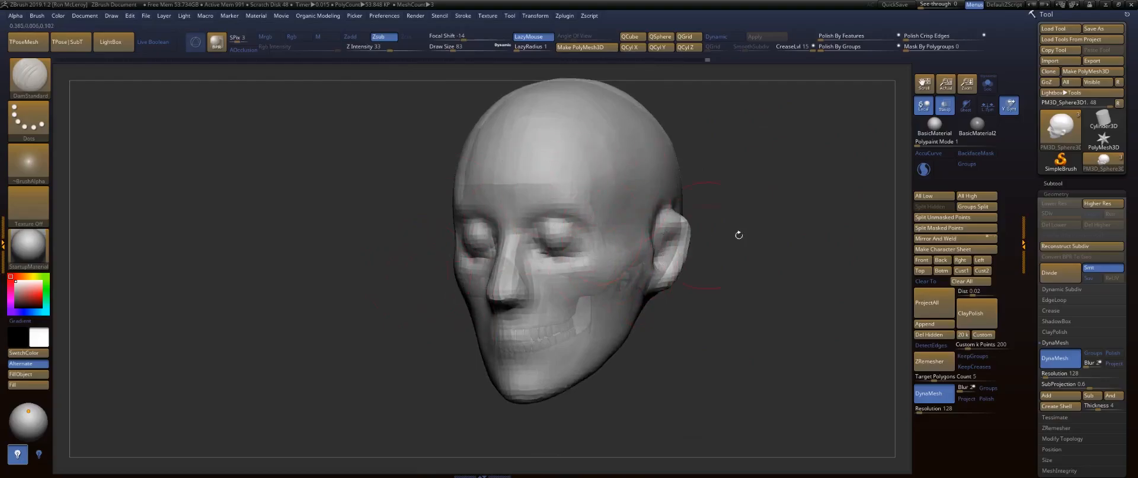
click(949, 114)
mouse_move(771, 228)
mouse_down()
mouse_move(714, 230)
mouse_move(793, 234)
mouse_up()
mouse_move(764, 285)
alt+mouse_down()
mouse_move(782, 266)
mouse_move(770, 296)
alt+mouse_up()
alt+drag(739, 186, 781, 263)
Raise the DynaMesh resolution to 184 and remesh the head.
key(b)
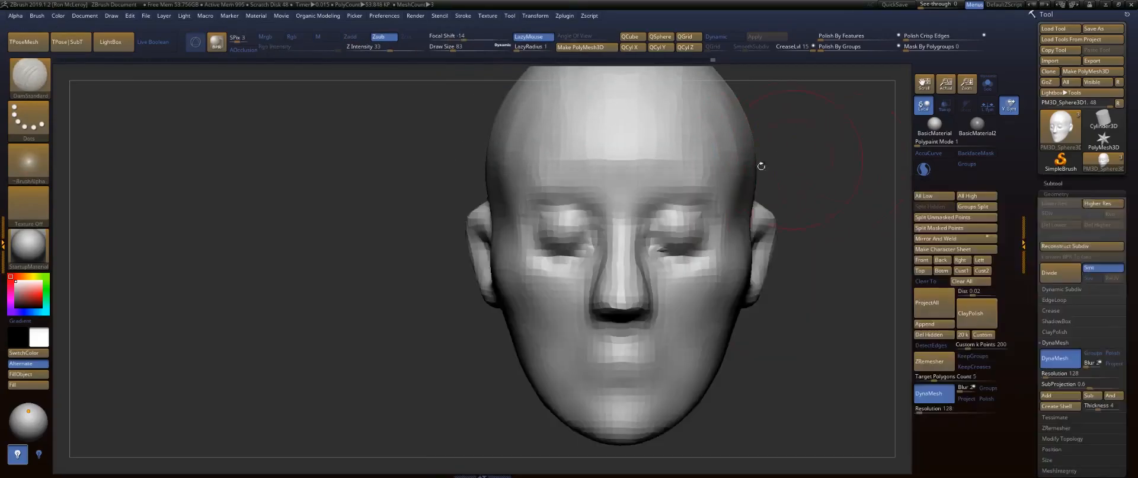
alt+drag(812, 209, 838, 233)
click(917, 409)
text(192)
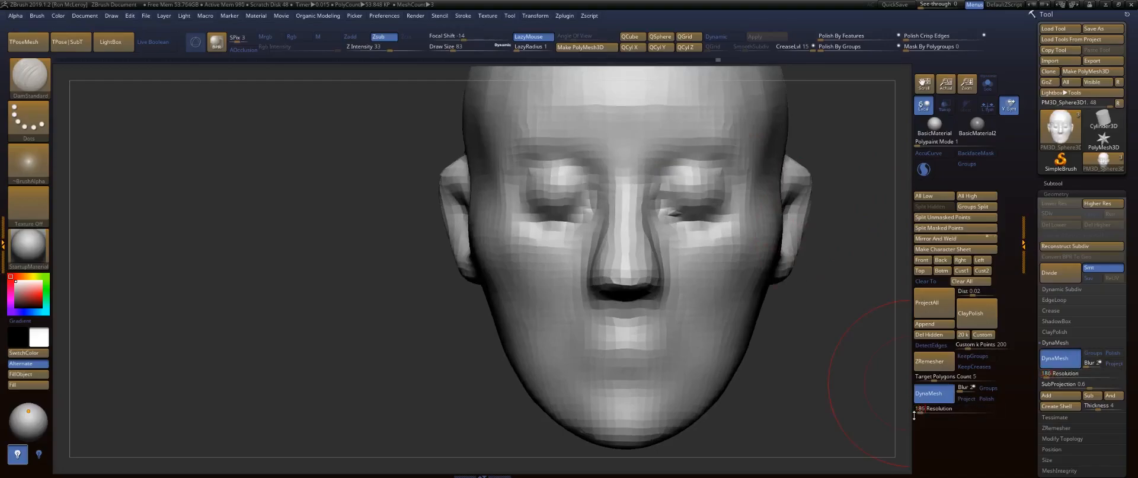
ctrl+drag(275, 268, 317, 311)
Carve open the eyelids over the eyeballs with DamStandard at a draw size of 41.
mouse_move(839, 172)
alt+mouse_down()
mouse_move(746, 247)
mouse_move(763, 245)
alt+mouse_up()
key(s)
drag(600, 272, 572, 265)
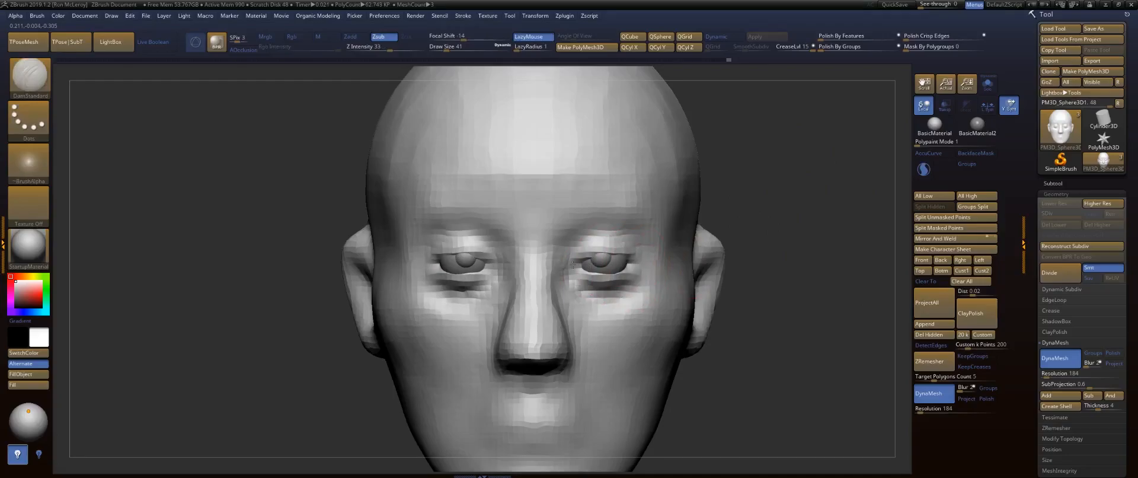
drag(629, 266, 637, 269)
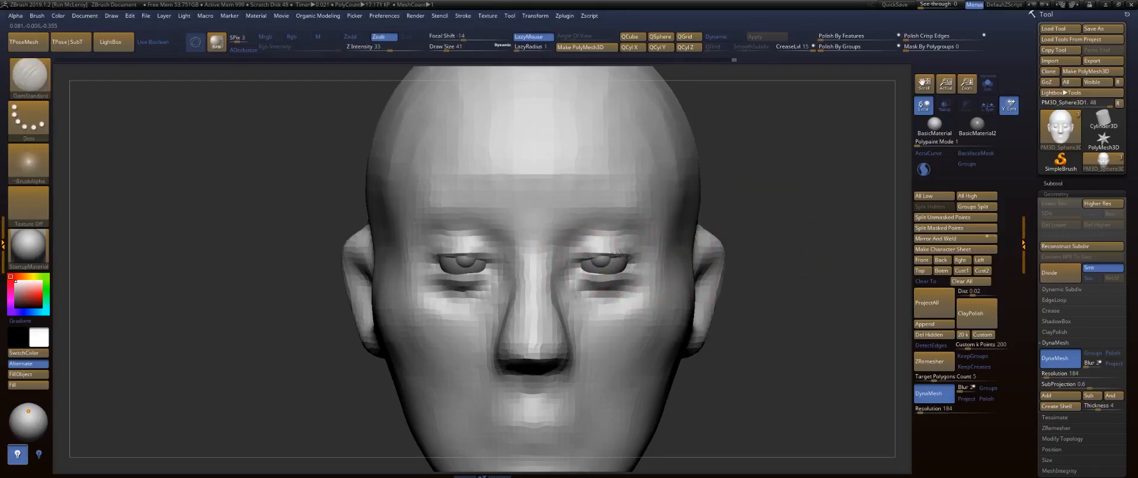
drag(620, 253, 573, 261)
Remesh the head and build up the area beneath both eyes with the ClayBuildup brush.
ctrl+drag(800, 212, 815, 293)
ctrl+right_drag(637, 249, 631, 314)
drag(619, 299, 681, 287)
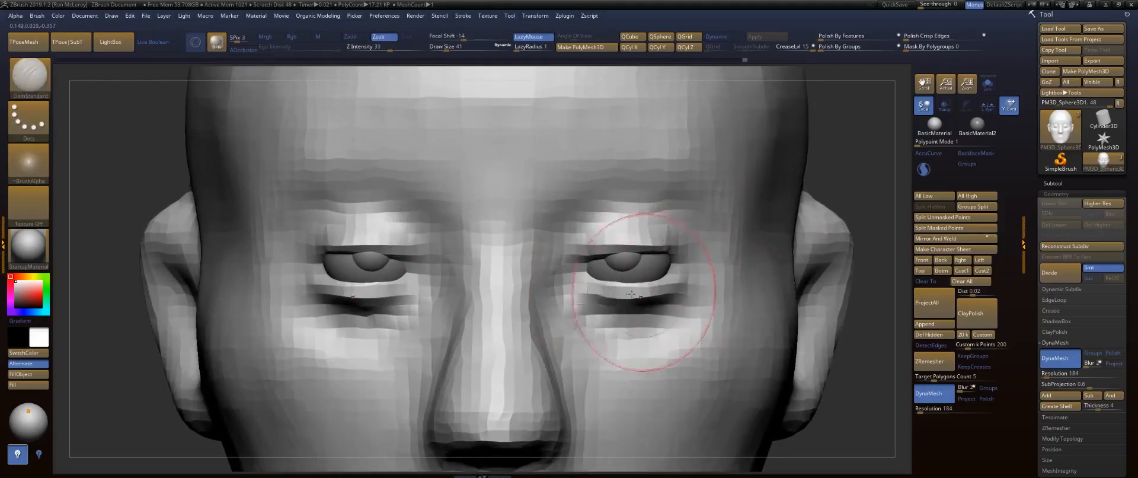
key(b)
key(c)
key(b)
mouse_move(659, 319)
mouse_down()
mouse_move(586, 310)
mouse_move(596, 314)
mouse_up()
mouse_move(697, 309)
mouse_down()
mouse_move(622, 333)
mouse_move(571, 312)
mouse_up()
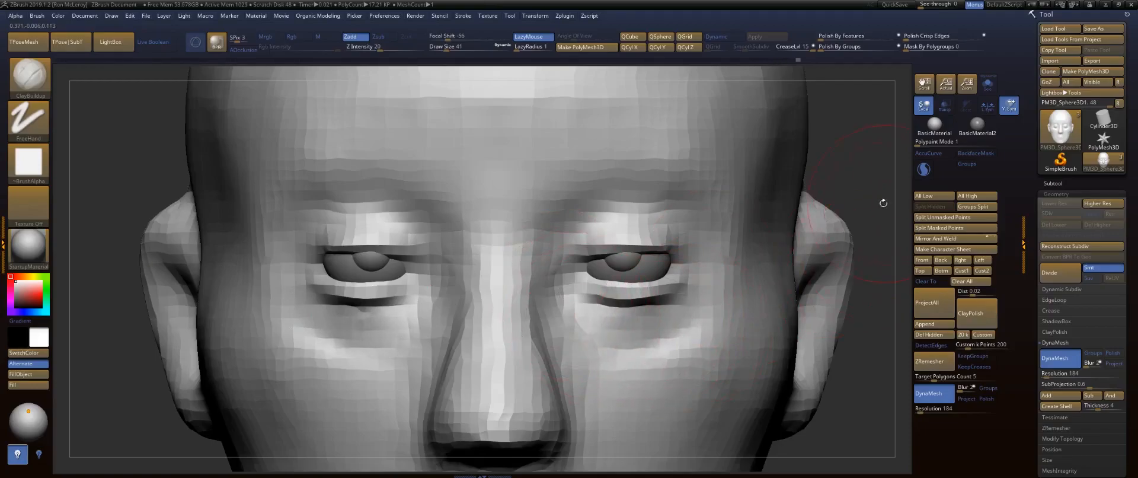
Mask all but the brow and upper-eyelid areas and raise the upper lids with the Move brush at draw size 18.
mouse_move(863, 168)
ctrl+right_down()
mouse_move(748, 168)
mouse_move(780, 168)
ctrl+right_up()
ctrl+drag(784, 159, 662, 262)
ctrl+click(822, 211)
ctrl+right_drag(822, 211, 778, 212)
key(b)
key(m)
key(v)
key(s)
mouse_move(592, 229)
mouse_down()
mouse_move(584, 217)
mouse_move(640, 222)
mouse_up()
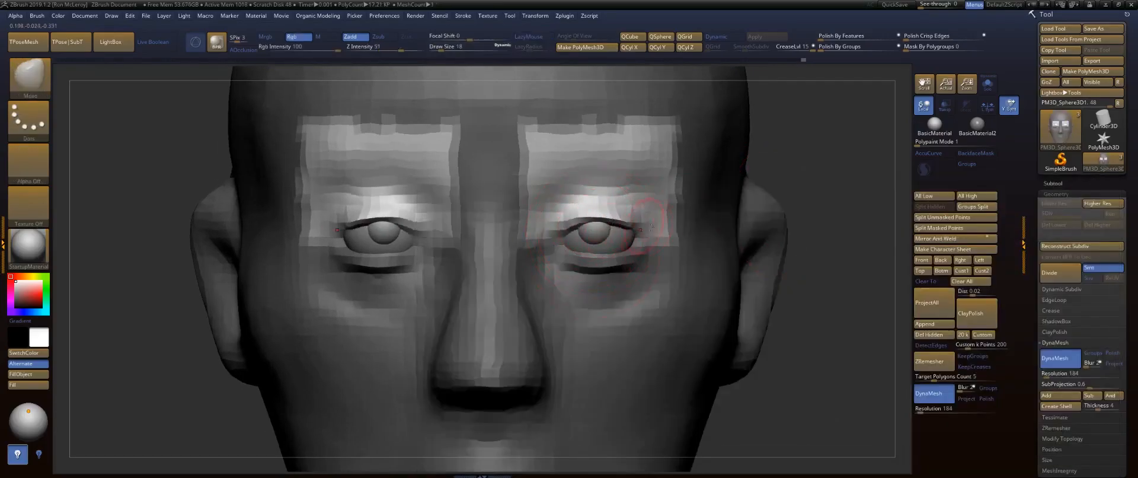
drag(855, 197, 751, 200)
drag(640, 238, 650, 242)
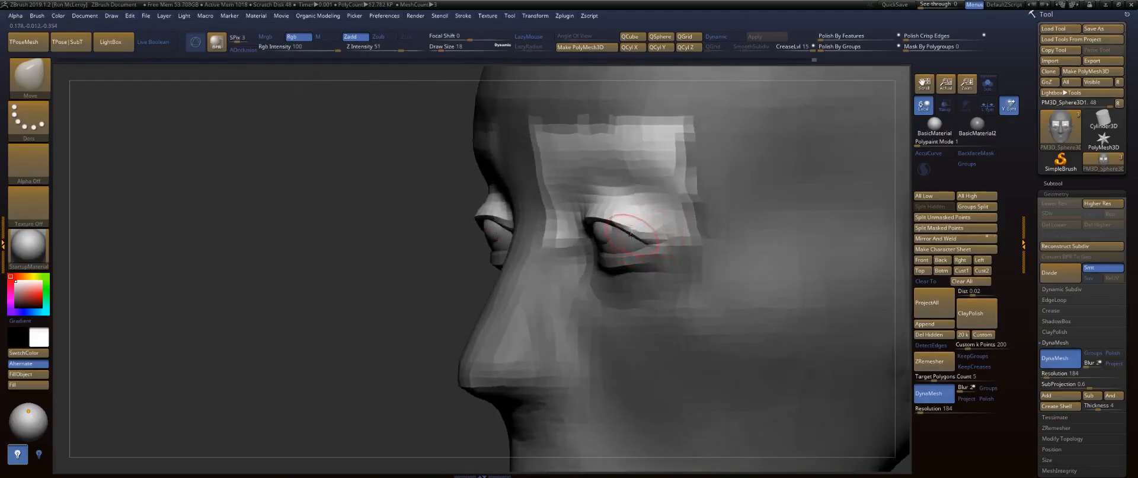
shift+drag(374, 255, 694, 218)
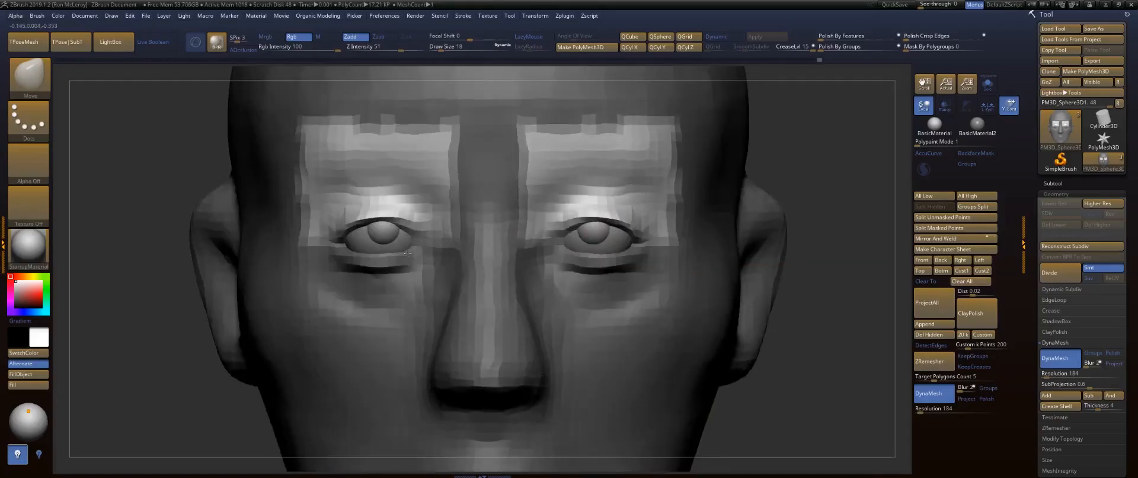
Invert the mask and reshape the lower eyelids around the eyeballs with the Move brush.
alt+drag(845, 178, 841, 178)
ctrl+click(839, 155)
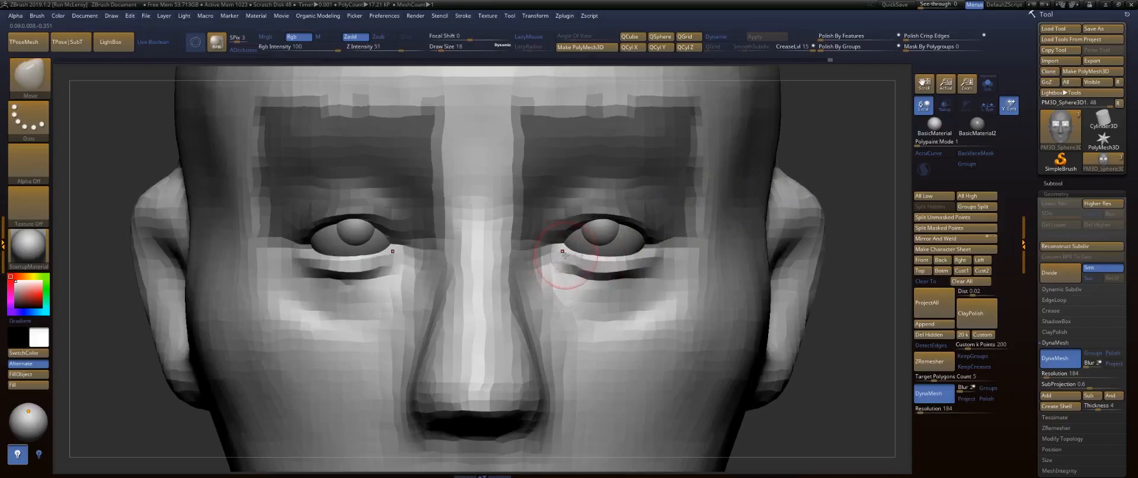
drag(571, 261, 561, 256)
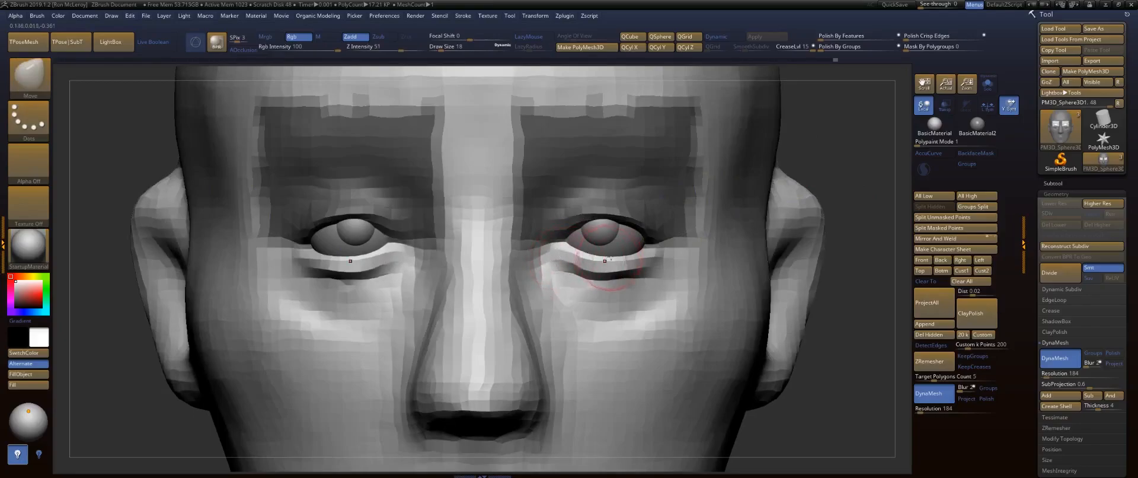
drag(882, 159, 614, 269)
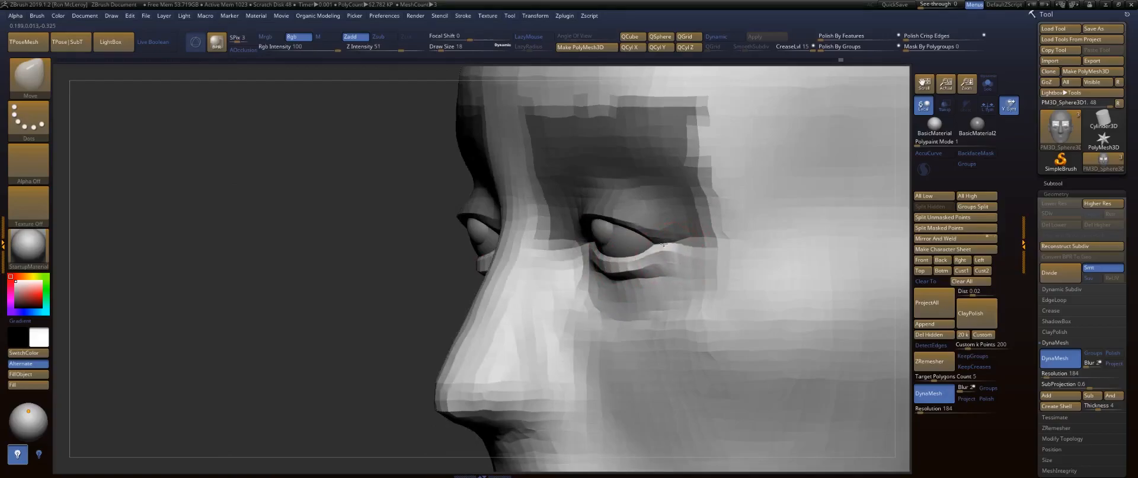
mouse_move(358, 264)
mouse_down()
mouse_move(618, 248)
mouse_move(670, 228)
mouse_move(623, 236)
mouse_up()
Clear the mask and adjust the outer part of the lower eyelids with the Move brush at draw size 46.
key(s)
alt+click(656, 247)
key(ctrl+z)
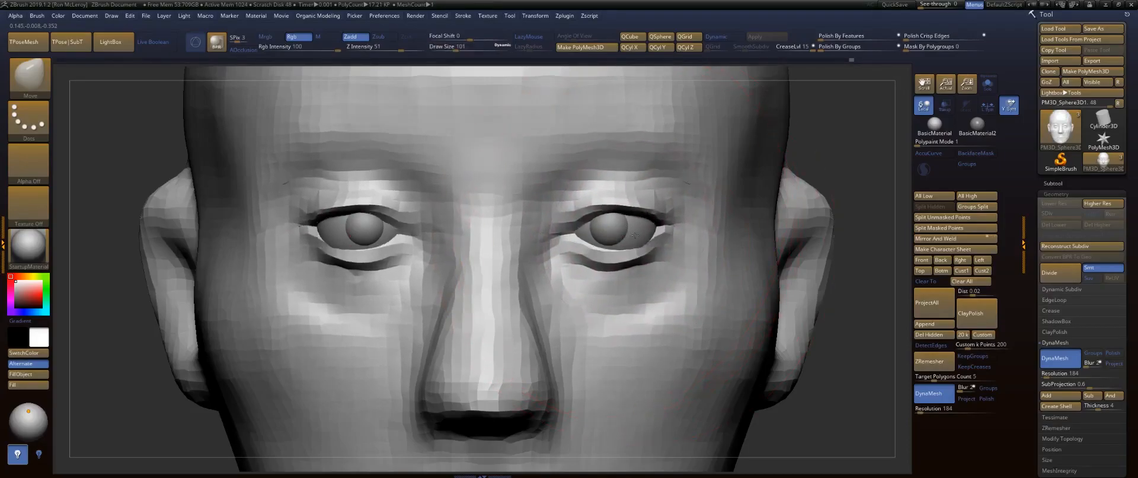
key(bracketleft)
key(bracketleft)
key(bracketleft)
drag(644, 252, 648, 250)
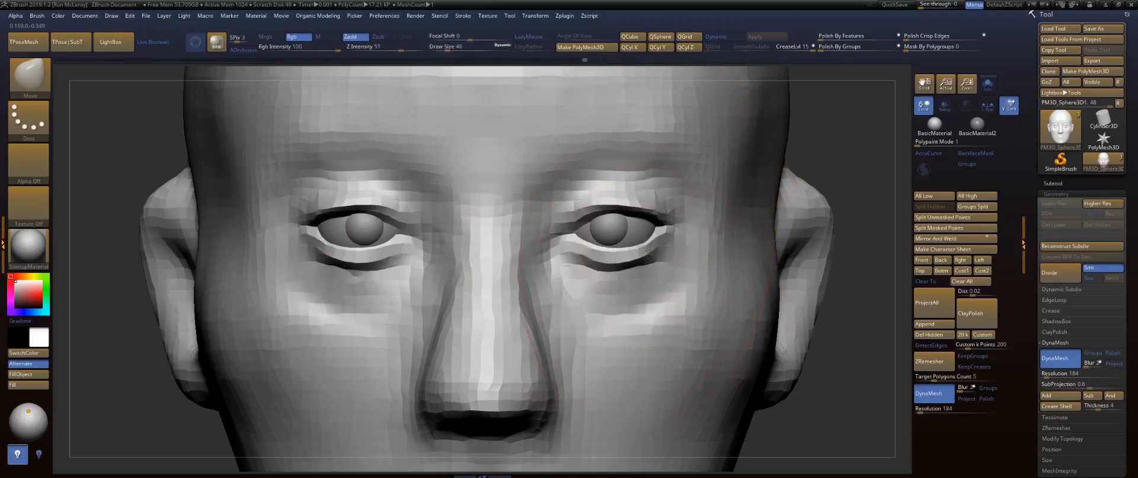
Fit the eyelid corners and rims to the eyeballs from below and above, using Move at draw size 20.
mouse_move(817, 179)
mouse_down()
mouse_move(784, 178)
mouse_move(785, 234)
mouse_move(744, 267)
mouse_move(782, 284)
mouse_move(806, 163)
mouse_move(794, 152)
mouse_move(780, 175)
mouse_move(624, 205)
mouse_up()
key(s)
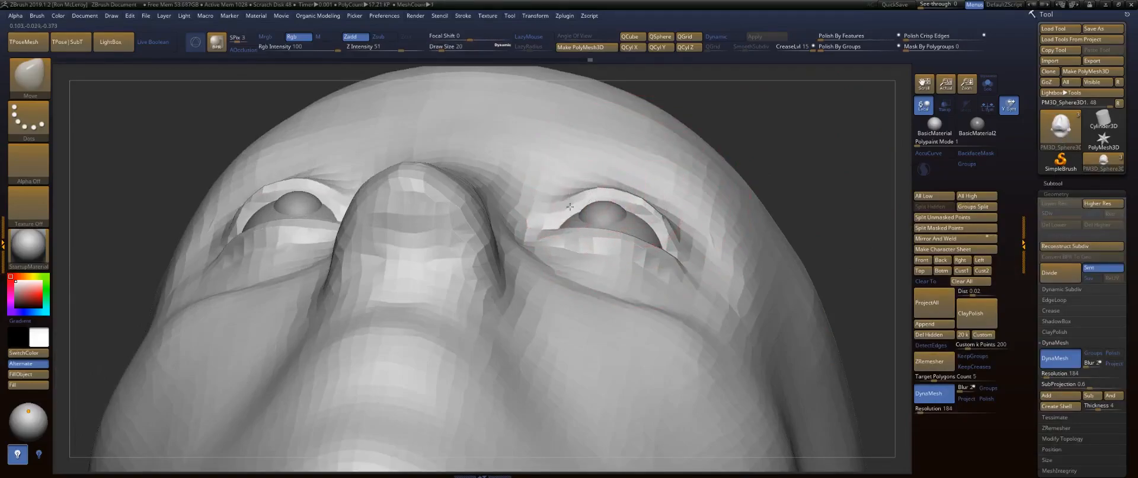
drag(543, 211, 521, 225)
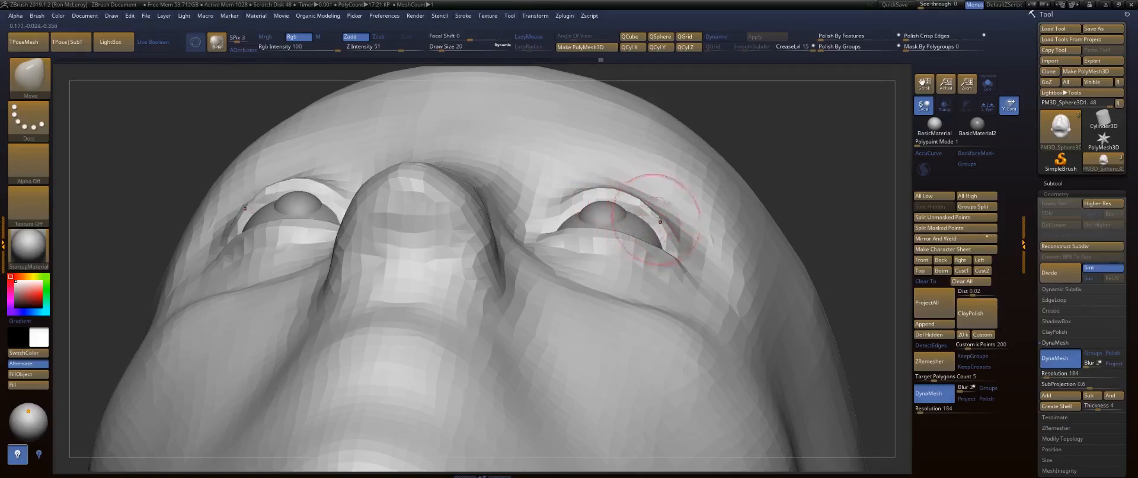
drag(799, 226, 785, 361)
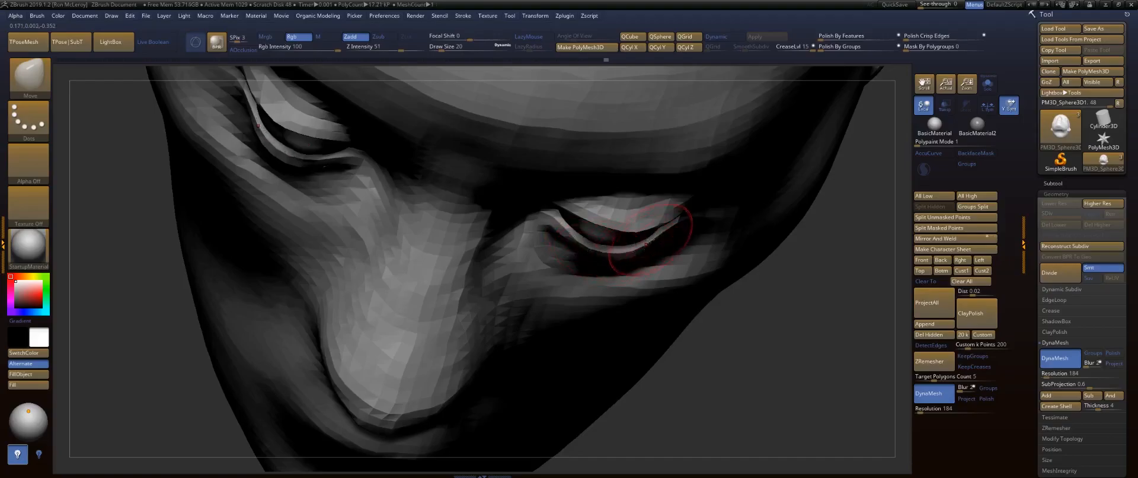
right_drag(806, 292, 608, 196)
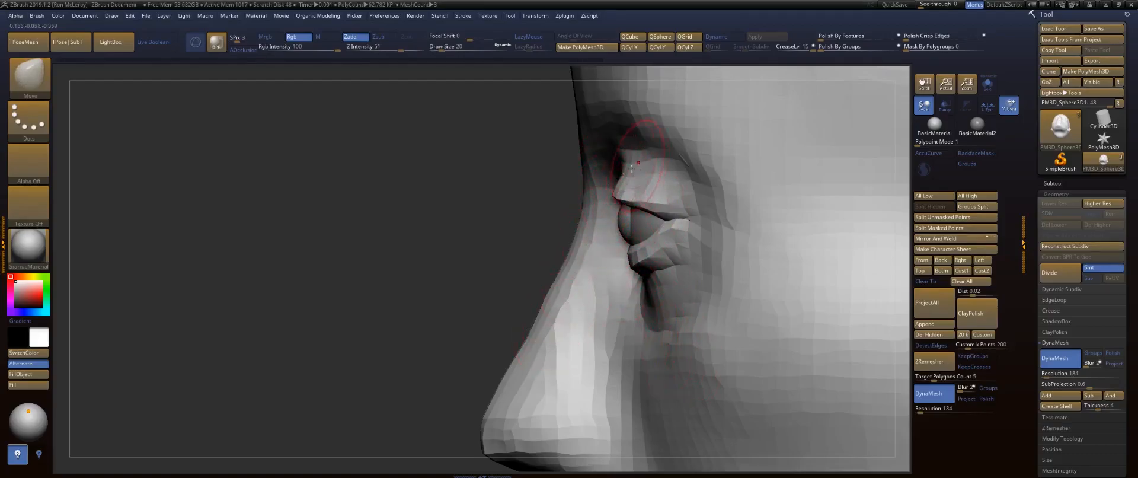
Try to reshape the upper and lower eyelids in side profile with the Move brush, and undo those strokes.
key(s)
mouse_move(624, 260)
mouse_down()
mouse_move(633, 264)
mouse_move(611, 265)
mouse_up()
key(s)
drag(622, 235, 649, 228)
drag(619, 195, 641, 191)
drag(609, 256, 604, 253)
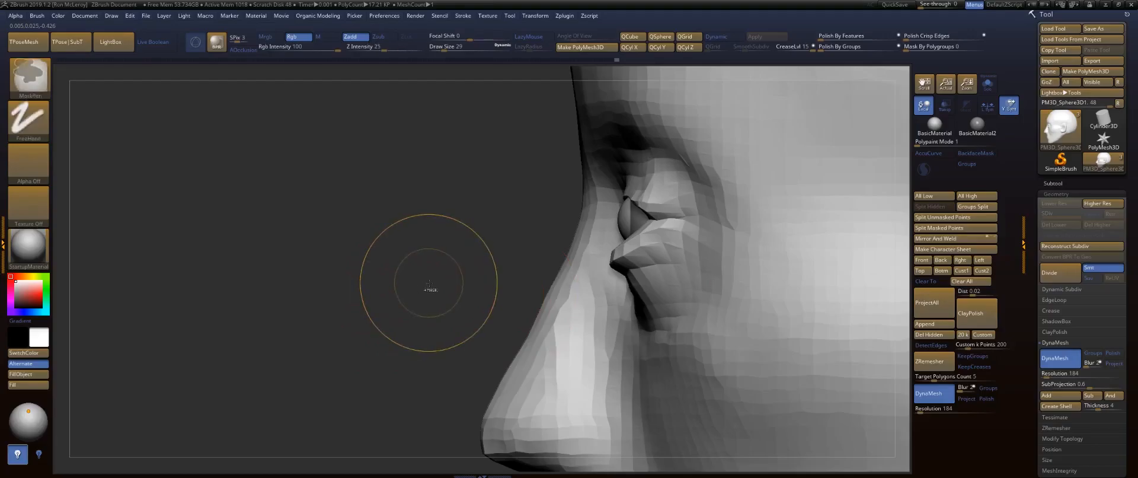
key(ctrl+z)
key(ctrl+z)
key(ctrl+z)
key(ctrl+z)
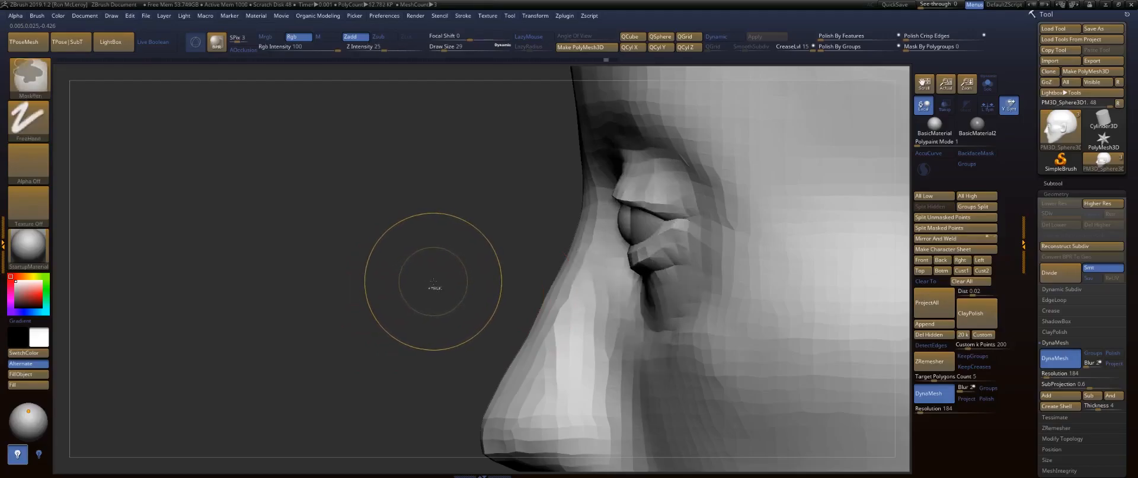
Refine the curve of the eyelids around the eyeballs with the Move brush at draw size 22.
mouse_move(435, 284)
mouse_down()
mouse_move(471, 200)
mouse_move(651, 219)
mouse_move(615, 238)
mouse_move(547, 240)
mouse_up()
key(s)
drag(537, 255, 549, 250)
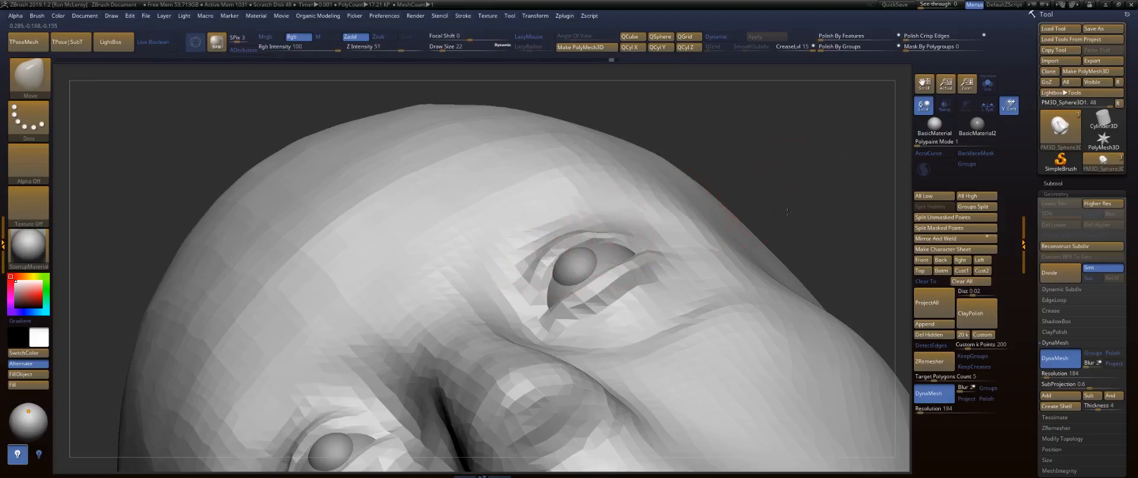
drag(795, 164, 784, 251)
key(f)
mouse_move(710, 229)
mouse_down()
mouse_move(761, 234)
mouse_move(774, 292)
mouse_move(768, 216)
mouse_move(796, 273)
mouse_up()
right_drag(795, 272, 852, 327)
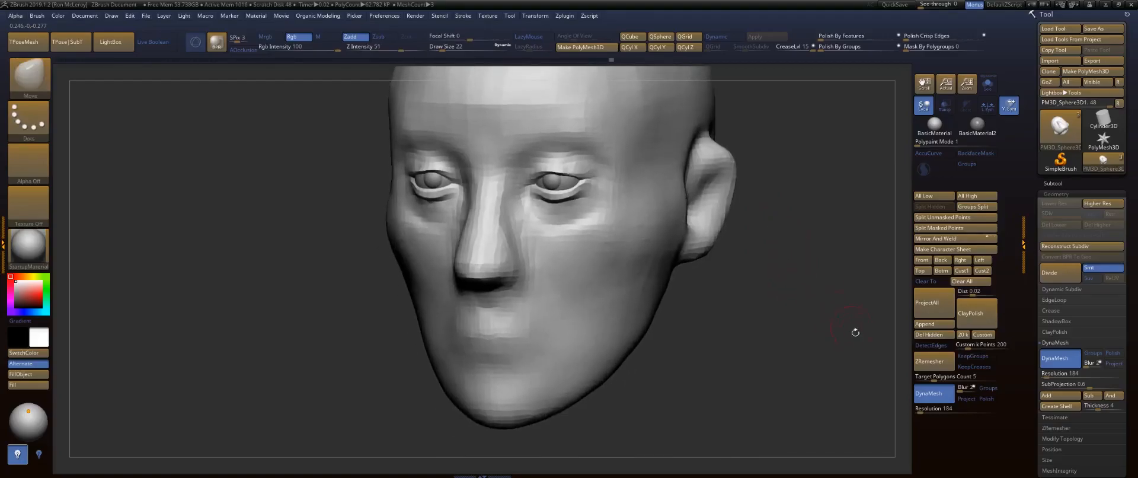
Build up the mouth area below the nose with ClayBuildup at draw size 68 and smooth it.
alt+drag(783, 253, 826, 237)
right_drag(784, 249, 782, 282)
key(b)
key(c)
key(b)
key(s)
drag(617, 291, 627, 289)
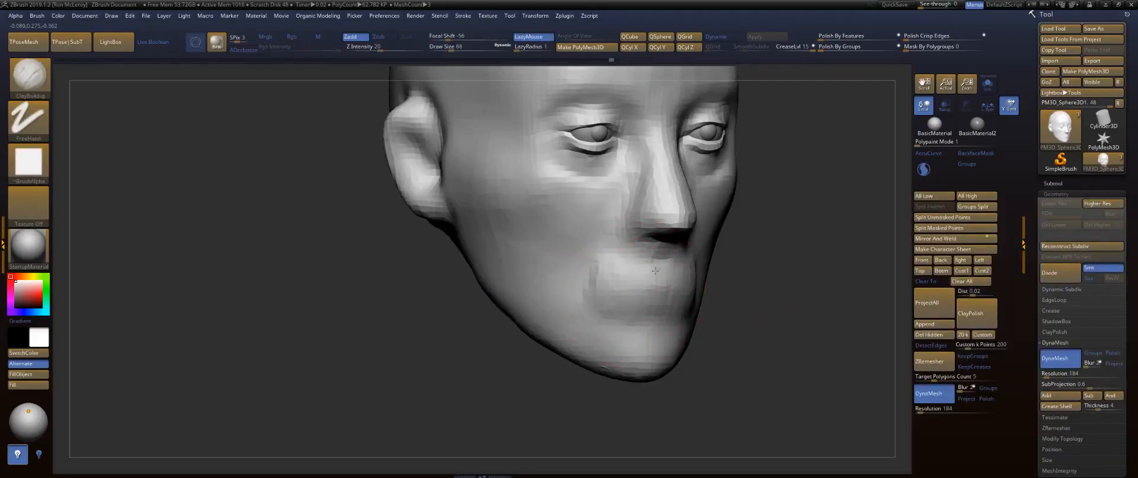
mouse_move(605, 288)
shift+mouse_down()
mouse_move(595, 279)
mouse_move(617, 283)
shift+mouse_up()
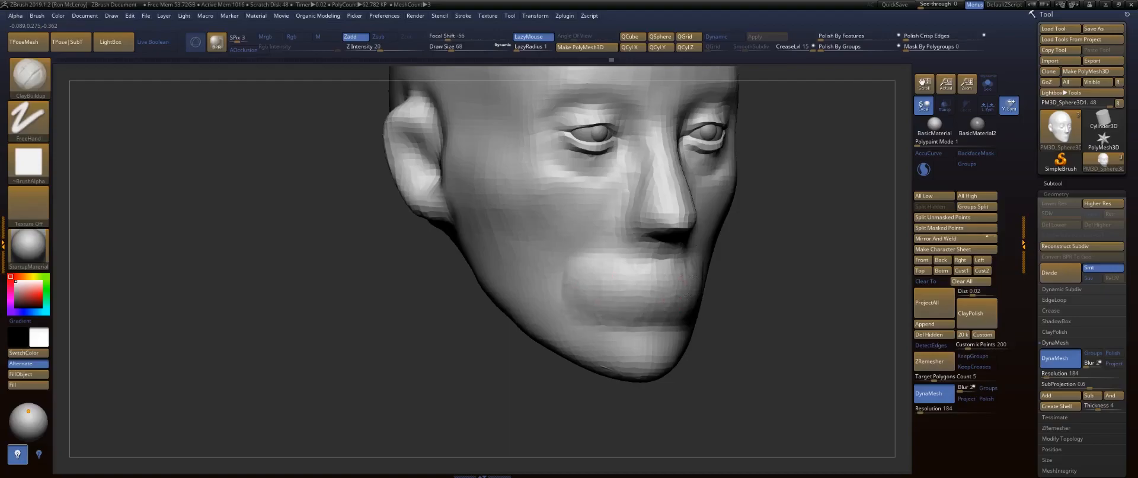
key(shift)
Shape the cheek between the eye and the mouth with ClayBuildup and smooth the strokes.
mouse_move(764, 178)
alt+mouse_down()
mouse_move(736, 204)
mouse_move(762, 243)
mouse_move(788, 240)
mouse_move(724, 241)
alt+mouse_up()
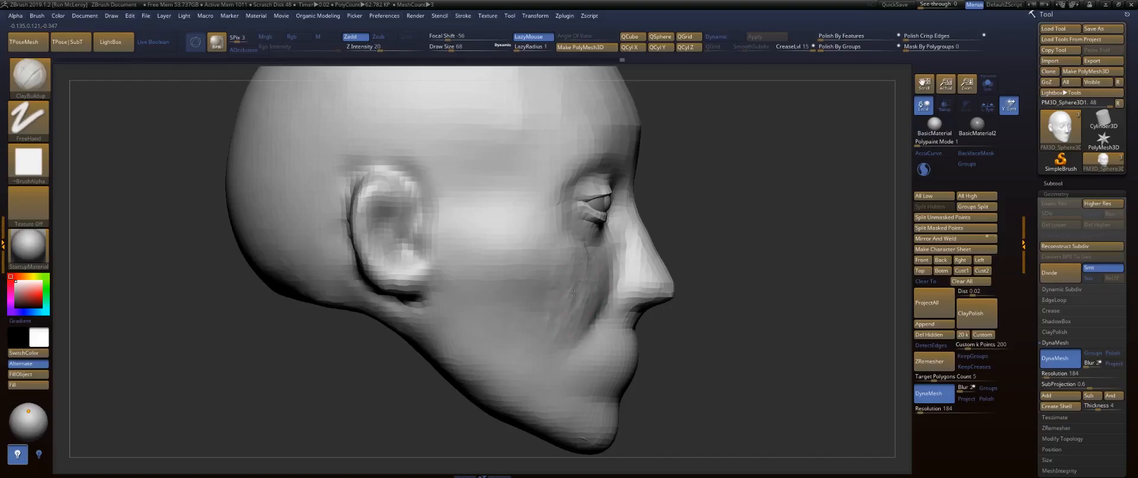
mouse_move(574, 300)
shift+mouse_down()
mouse_move(589, 282)
mouse_move(573, 329)
mouse_move(593, 284)
shift+mouse_up()
mouse_move(739, 280)
mouse_down()
mouse_move(724, 269)
mouse_move(746, 237)
mouse_move(741, 257)
mouse_up()
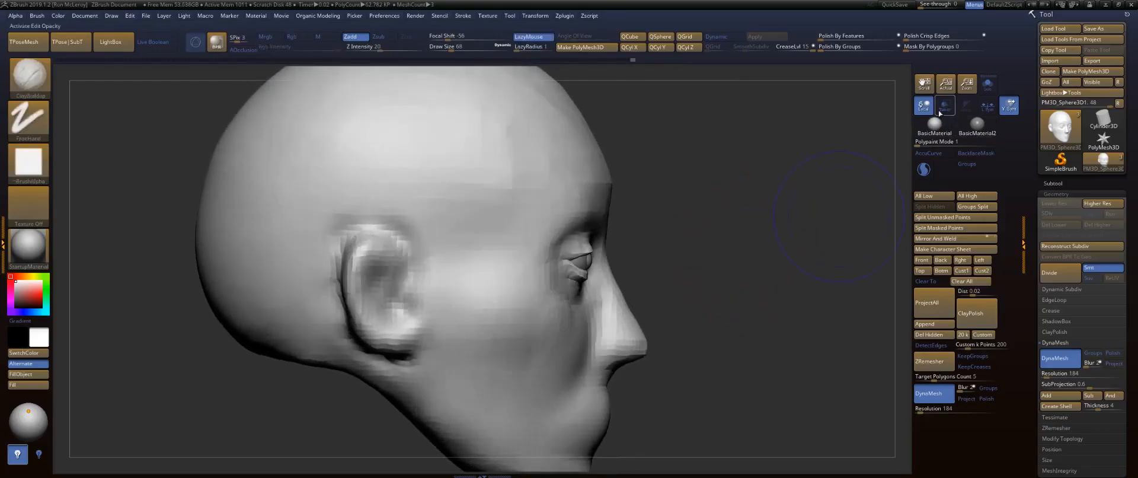
Make the head transparent to show the skull and adjust the nose bridge in profile with the Move brush.
click(945, 106)
alt+drag(763, 221, 767, 254)
key(b)
key(m)
key(v)
key(s)
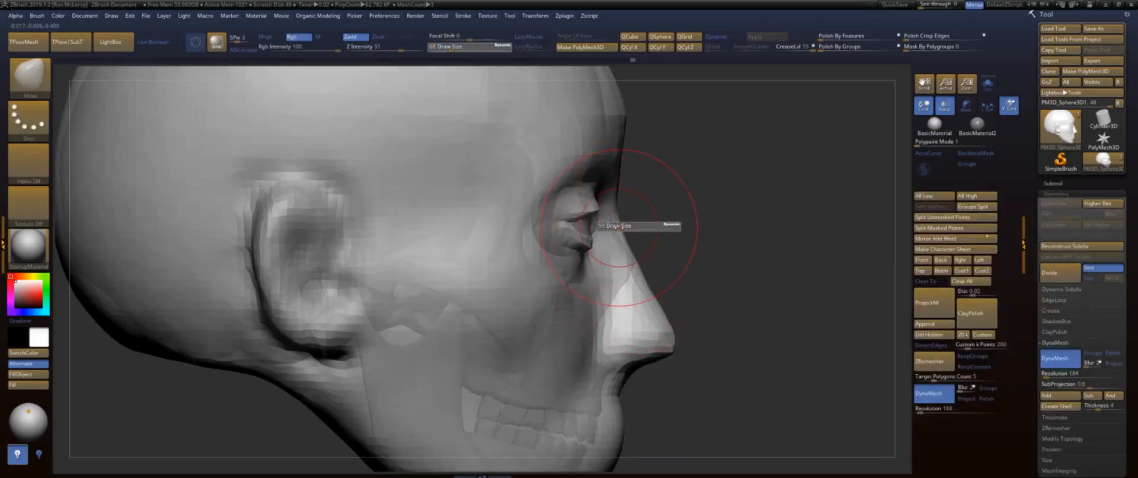
drag(618, 227, 617, 227)
mouse_move(691, 202)
alt+mouse_down()
mouse_move(692, 320)
mouse_move(680, 321)
alt+mouse_up()
key(s)
drag(609, 226, 588, 132)
Reshape the nose's profile and tip against the skull with the Move brush, reducing the draw size to 37.
key(shift)
mouse_move(691, 255)
alt+mouse_down()
mouse_move(660, 193)
mouse_move(661, 132)
alt+mouse_up()
key(s)
drag(611, 268, 608, 268)
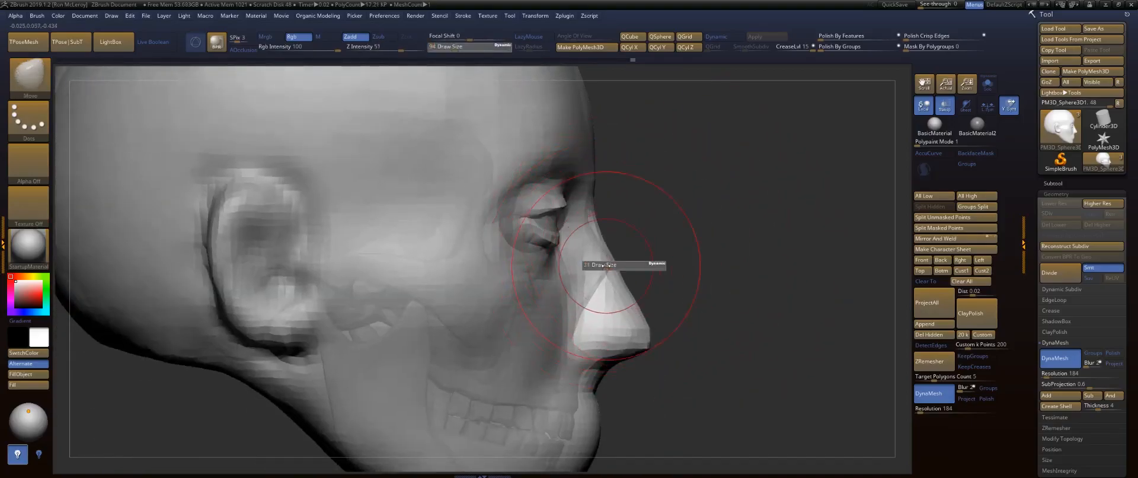
key(s)
drag(619, 229, 613, 229)
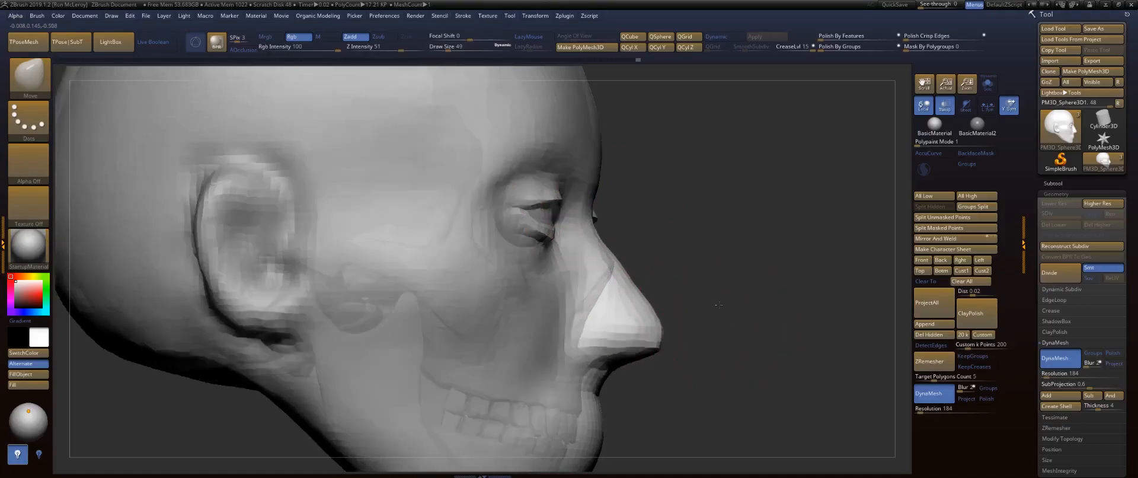
key(s)
drag(602, 340, 600, 341)
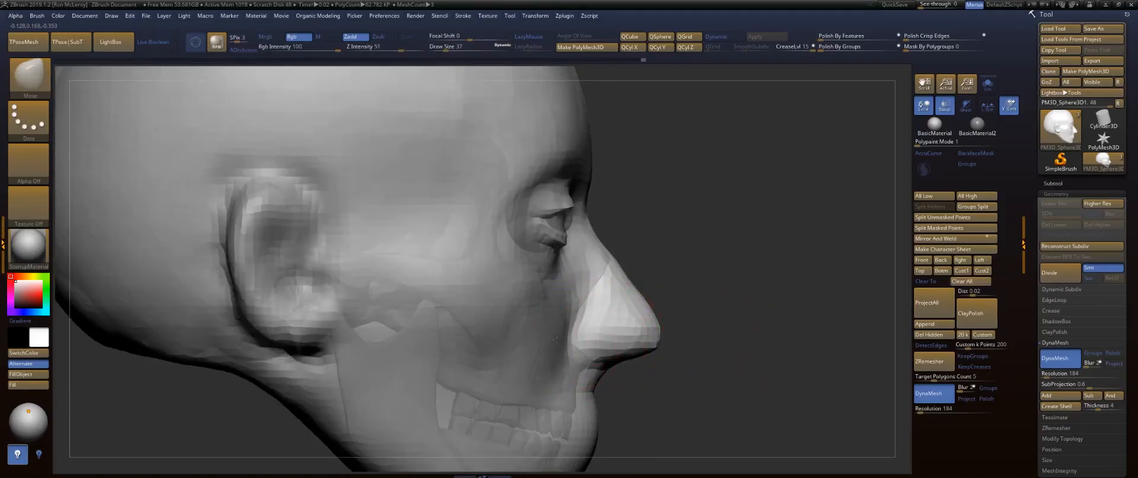
Refine the sides, underside and bridge of the nose from both sides with the Move brush at draw size 37.
drag(705, 287, 641, 293)
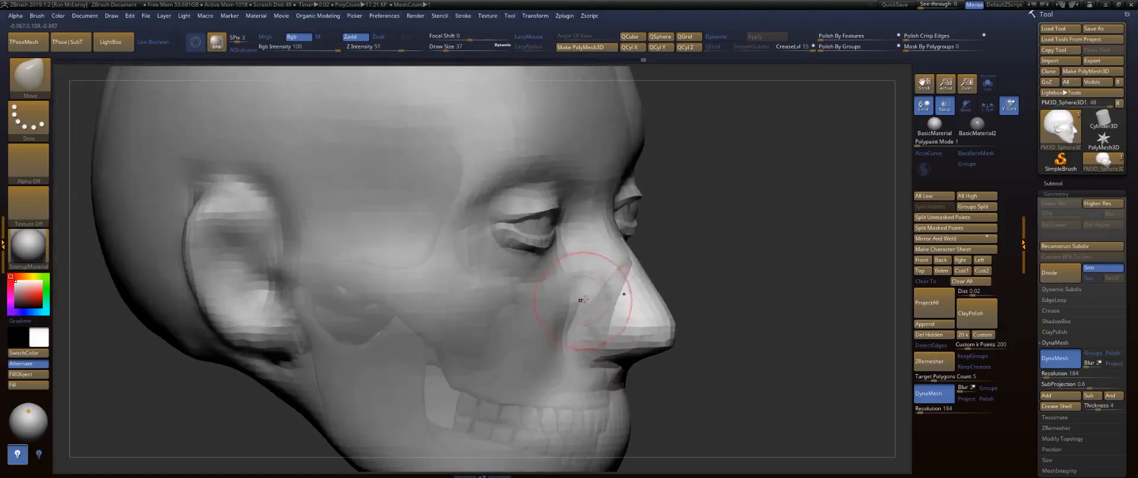
drag(780, 285, 451, 295)
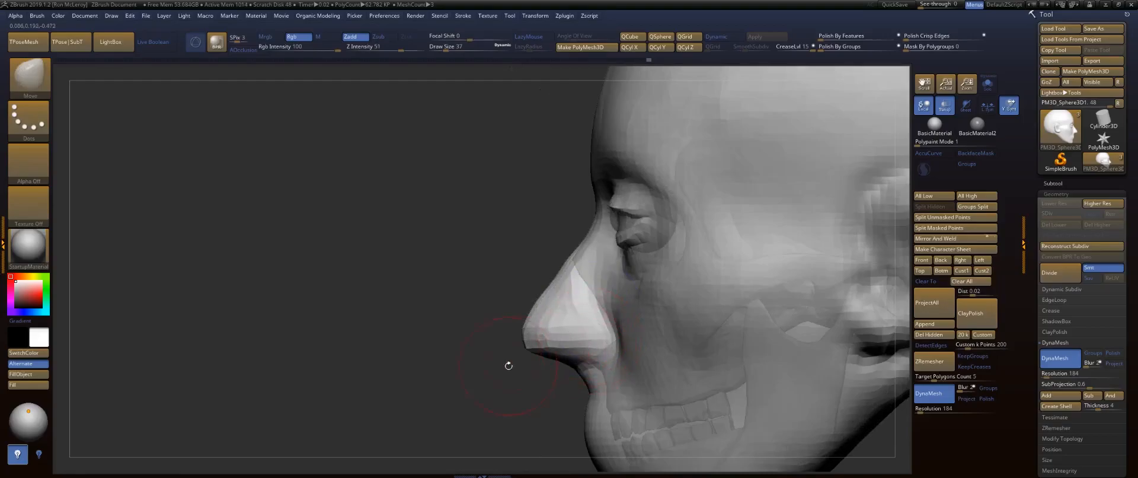
drag(597, 340, 591, 216)
drag(569, 247, 560, 246)
mouse_move(752, 199)
mouse_down()
mouse_move(760, 215)
mouse_move(738, 213)
mouse_move(755, 212)
mouse_up()
Turn off the transparency and widen the base of the nose from below with the Move brush.
click(948, 108)
mouse_move(732, 153)
mouse_down()
mouse_move(800, 158)
mouse_move(755, 177)
mouse_up()
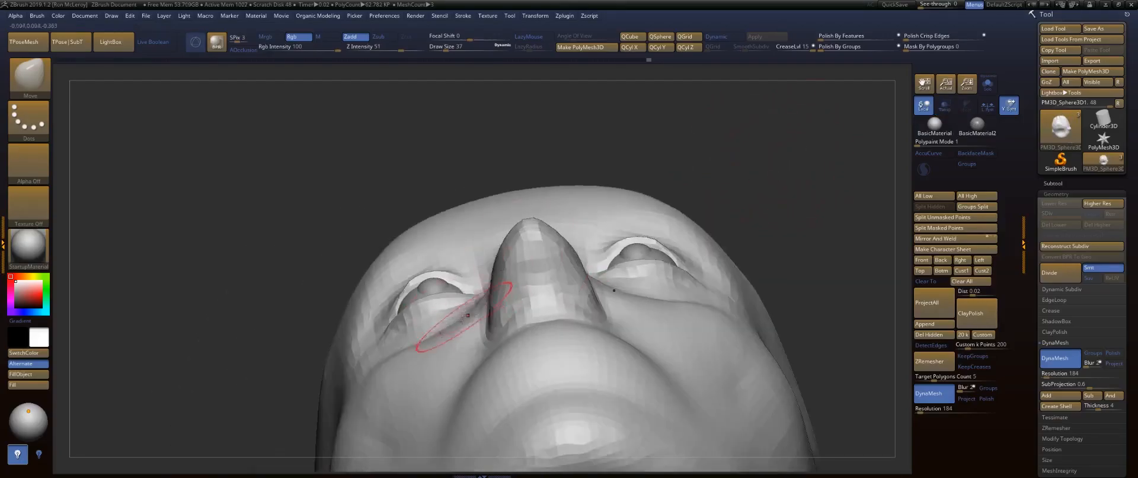
drag(492, 318, 474, 317)
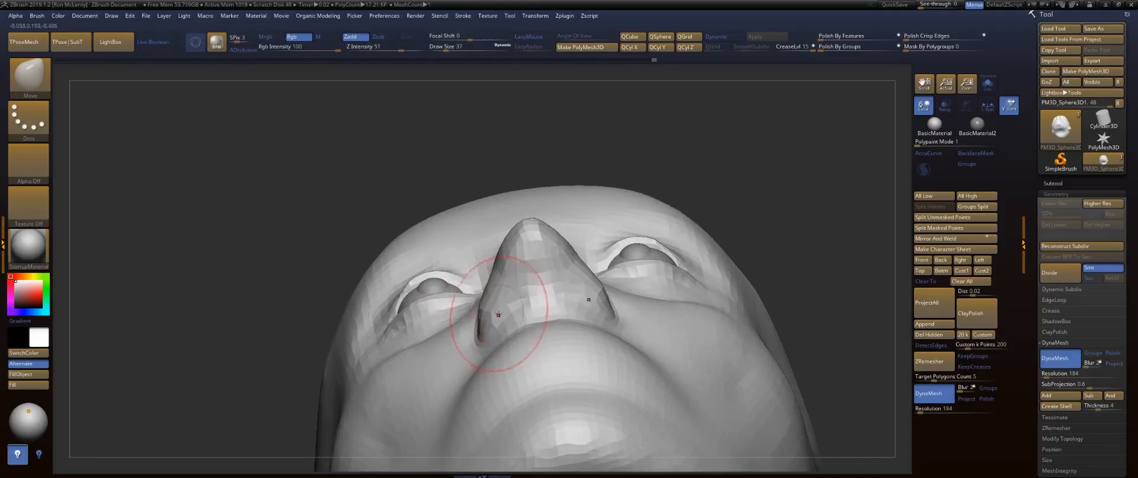
Choose the Standard brush at draw size 39 and remesh the head at a DynaMesh resolution of 256.
key(b)
key(s)
key(t)
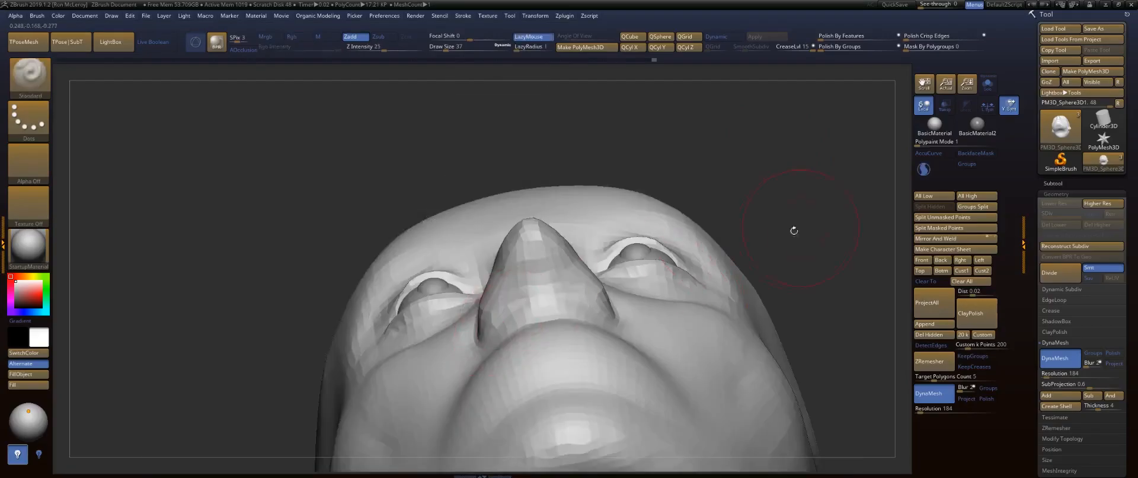
key(s)
drag(506, 306, 508, 306)
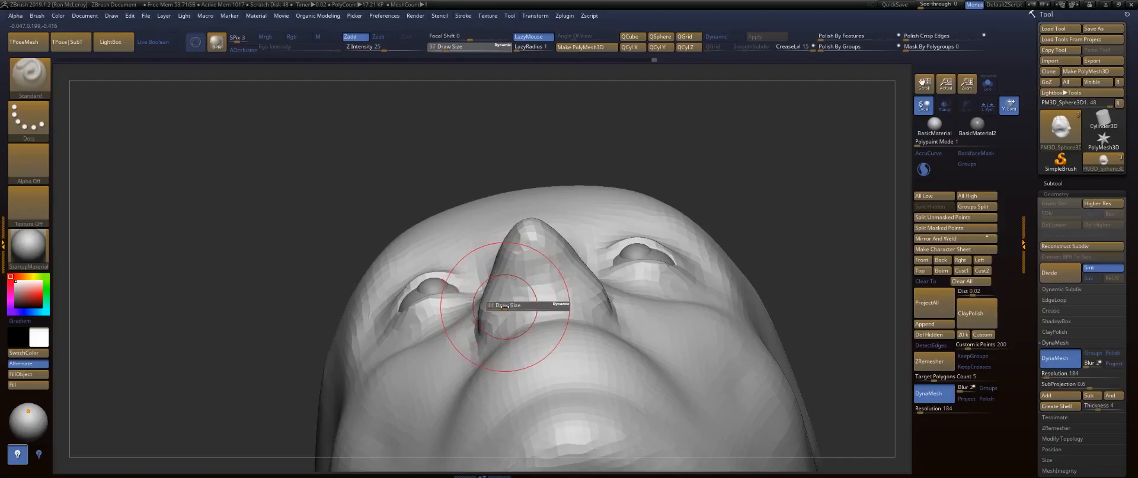
ctrl+drag(768, 267, 790, 296)
drag(920, 411, 915, 410)
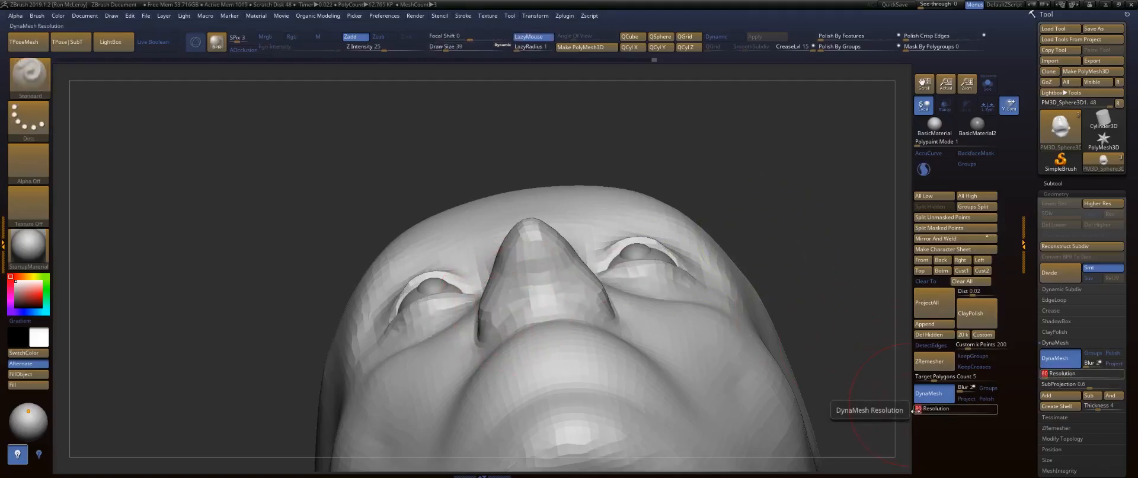
ctrl+drag(783, 187, 791, 203)
Carve the nostrils into the underside of the nose with the Standard brush at draw size 22.
mouse_move(747, 233)
mouse_down()
mouse_move(771, 205)
mouse_move(727, 211)
mouse_up()
key(b)
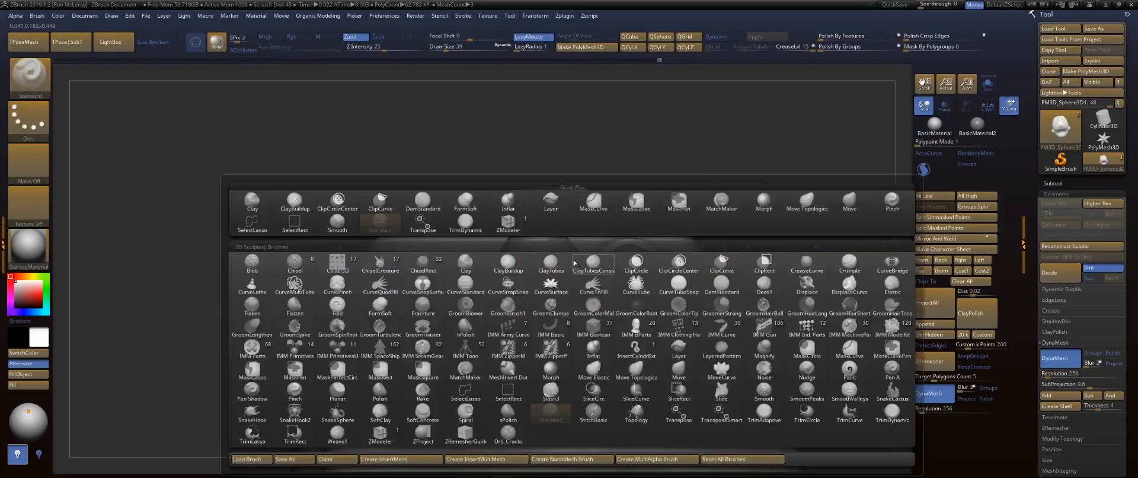
key(Escape)
key(s)
drag(514, 305, 509, 305)
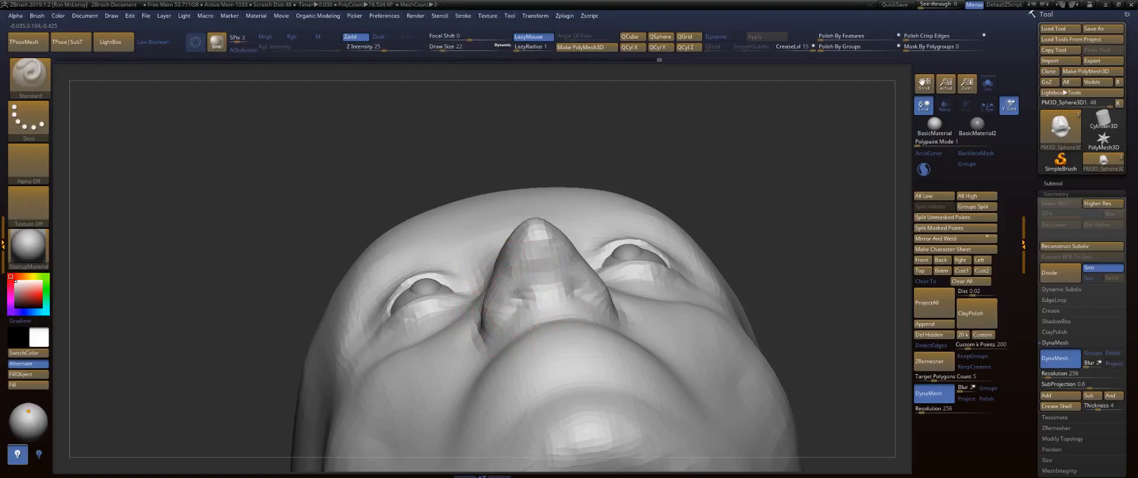
alt+drag(518, 296, 514, 304)
Build up the wings of the nose around the nostrils with the FormSoft brush at draw size 22.
mouse_move(741, 219)
mouse_down()
mouse_move(729, 225)
mouse_move(746, 232)
mouse_move(735, 198)
mouse_move(718, 195)
mouse_move(640, 217)
mouse_move(610, 240)
mouse_up()
key(b)
key(d)
key(s)
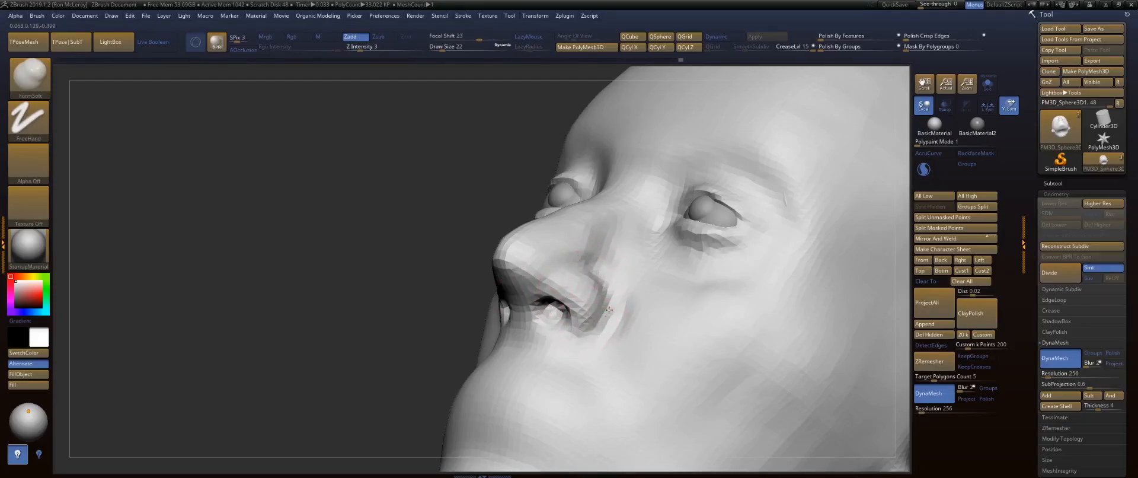
drag(322, 287, 665, 241)
mouse_move(817, 318)
mouse_down()
mouse_move(812, 374)
mouse_move(515, 261)
mouse_move(510, 273)
mouse_up()
Add volume along the side of the nose with the ClayBuildup brush at draw size 54 and smooth it.
key(s)
key(b)
key(c)
key(b)
drag(472, 300, 453, 336)
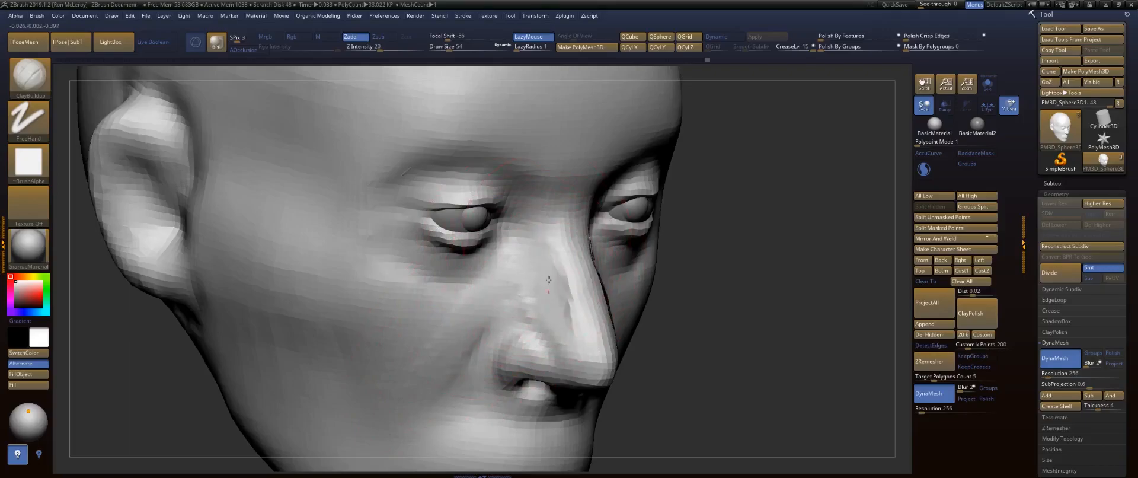
key(shift)
shift+drag(544, 261, 557, 285)
Build up and smooth the nose tip and wings with the ClayBuildup brush at draw size 25.
mouse_move(758, 350)
mouse_down()
mouse_move(708, 326)
mouse_move(685, 297)
mouse_move(634, 303)
mouse_up()
key(s)
drag(552, 324, 545, 324)
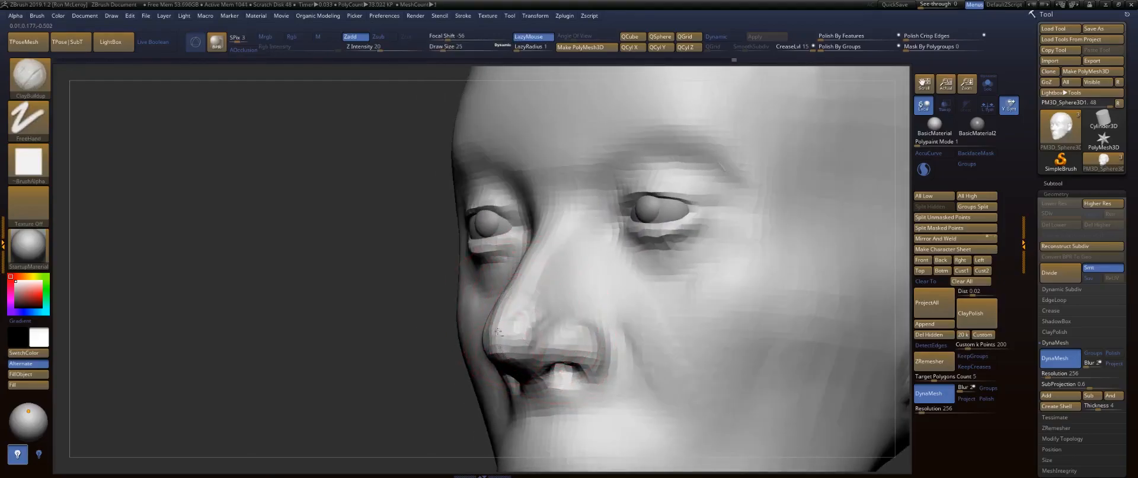
key(shift)
drag(526, 304, 529, 348)
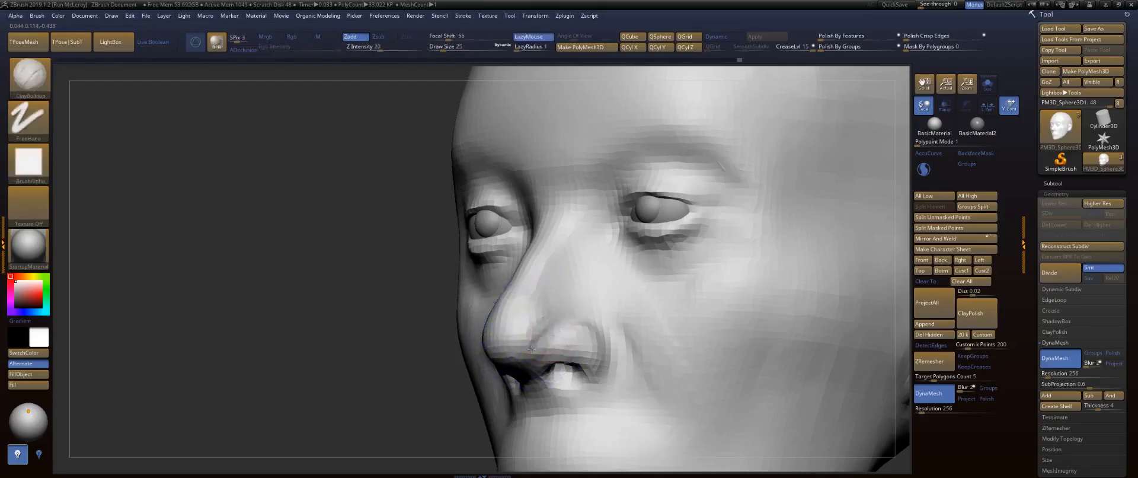
key(shift)
mouse_move(409, 389)
mouse_down()
mouse_move(317, 385)
mouse_move(304, 315)
mouse_up()
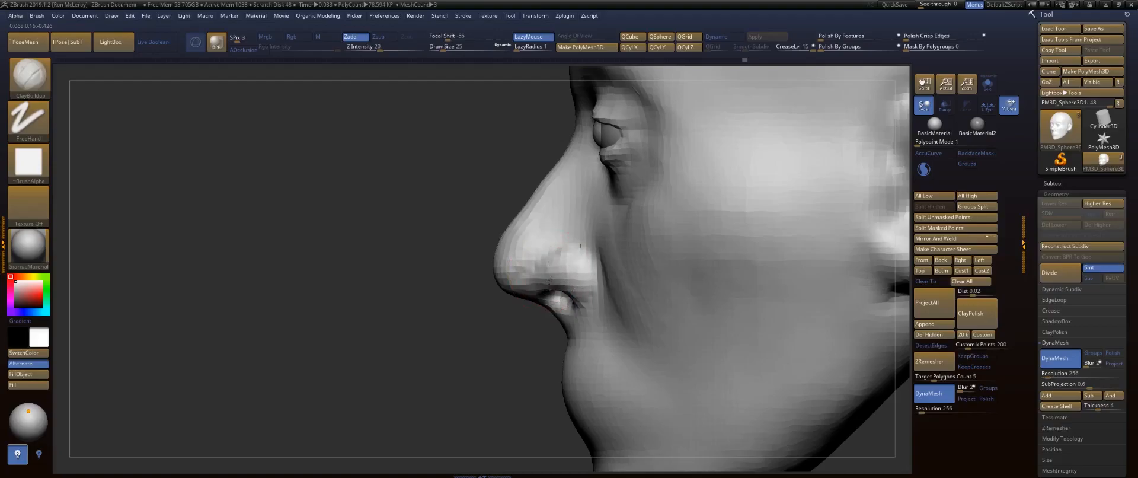
Turn on the transparency and narrow the nose wings against the skull with the Move brush at draw size 39.
mouse_move(465, 307)
mouse_down()
mouse_move(425, 367)
mouse_move(415, 336)
mouse_move(475, 341)
mouse_move(571, 293)
mouse_move(567, 316)
mouse_up()
key(b)
key(m)
key(v)
key(s)
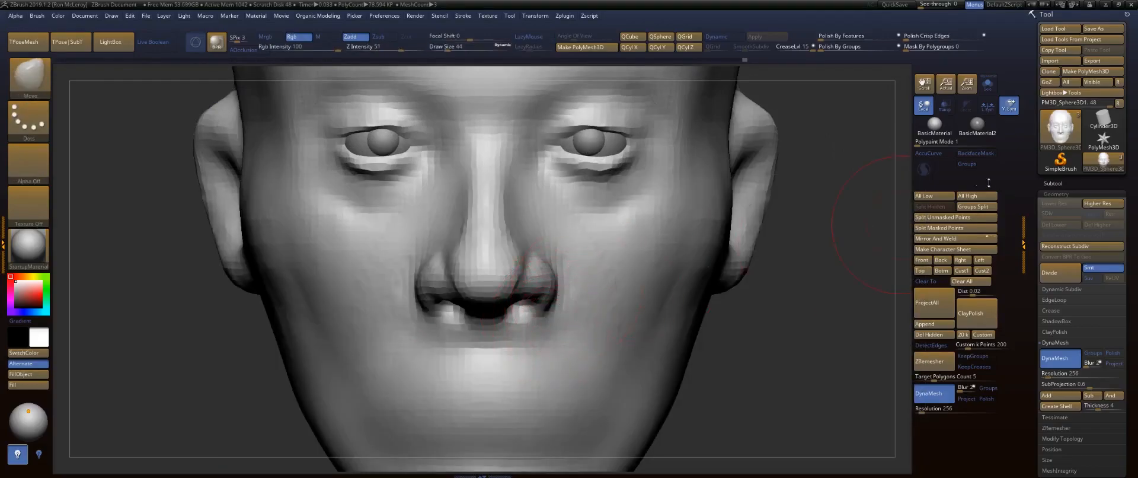
click(945, 107)
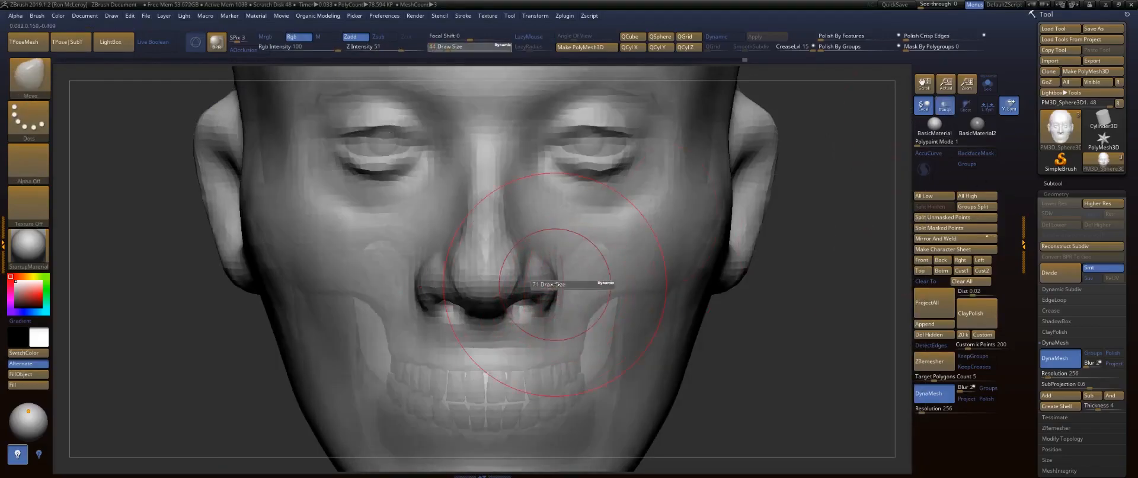
mouse_move(553, 287)
mouse_down()
mouse_move(519, 279)
mouse_move(528, 309)
mouse_move(510, 319)
mouse_move(532, 318)
mouse_move(488, 328)
mouse_up()
key(s)
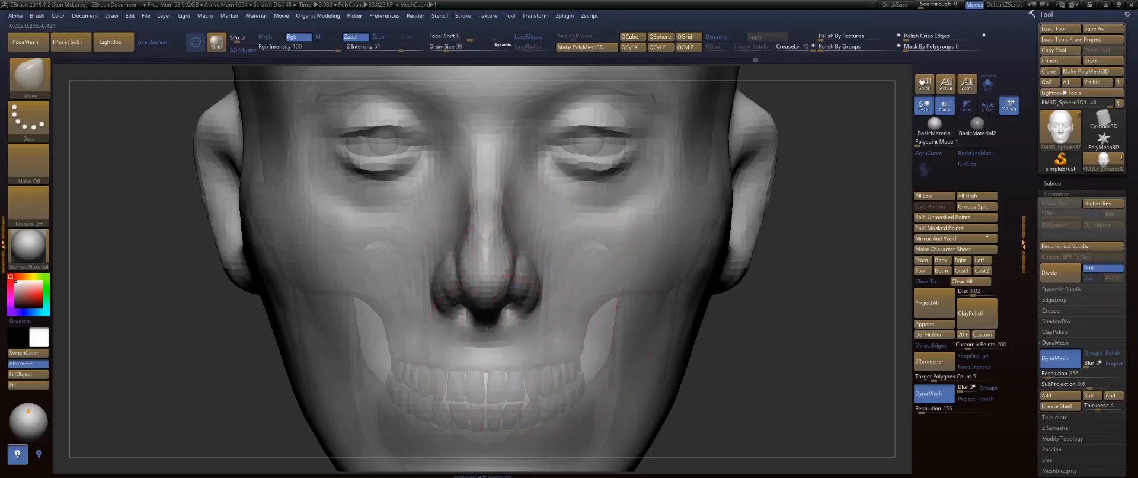
right_drag(502, 329, 627, 344)
mouse_move(496, 333)
mouse_down()
mouse_move(500, 314)
mouse_move(454, 294)
mouse_move(515, 297)
mouse_move(494, 295)
mouse_up()
Reshape the underside, tip and nostril edge of the nose in profile with the Move brush at draw size 31.
alt+drag(448, 316, 445, 380)
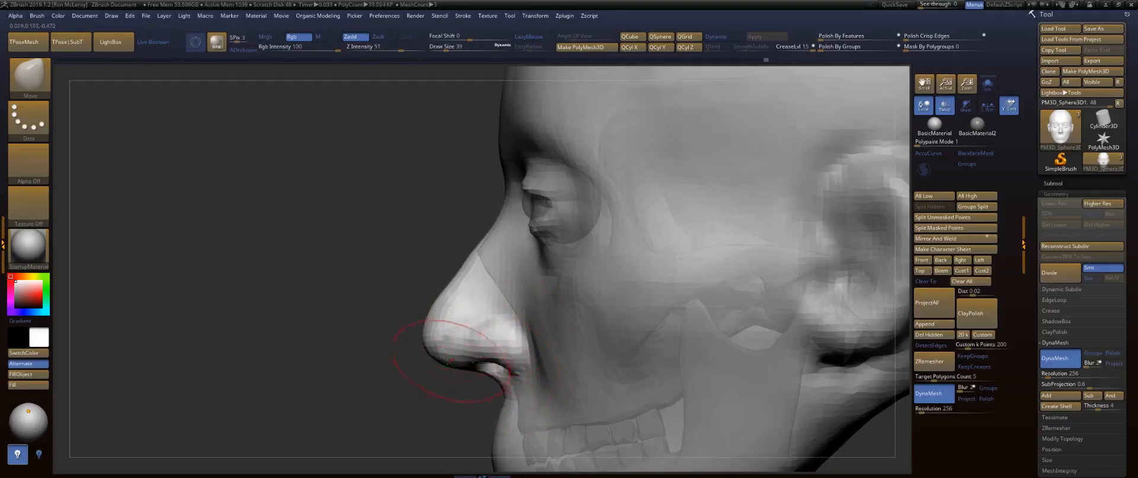
key(s)
drag(513, 364, 511, 364)
drag(512, 372, 456, 357)
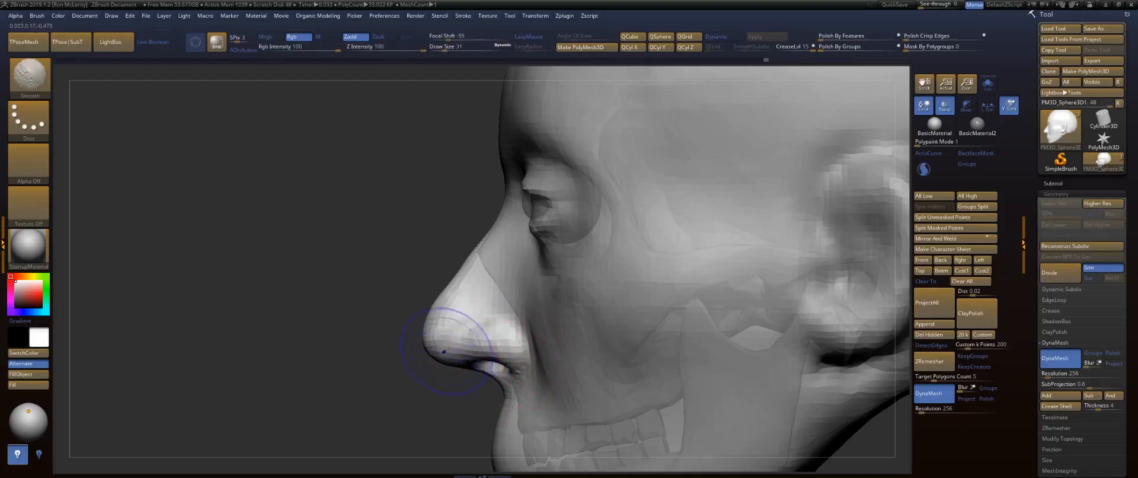
drag(394, 343, 493, 298)
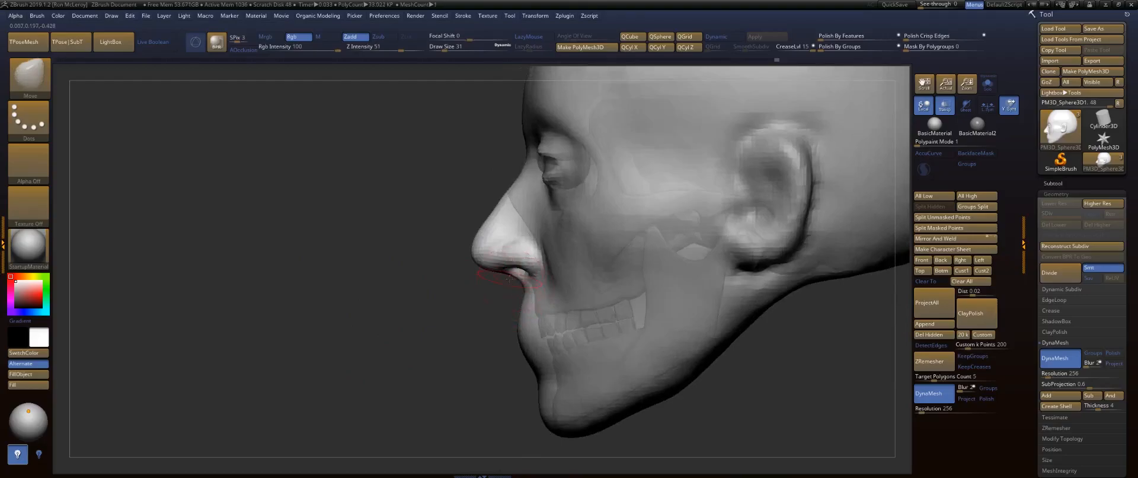
mouse_move(484, 326)
alt+mouse_down()
mouse_move(491, 287)
mouse_move(517, 281)
alt+mouse_up()
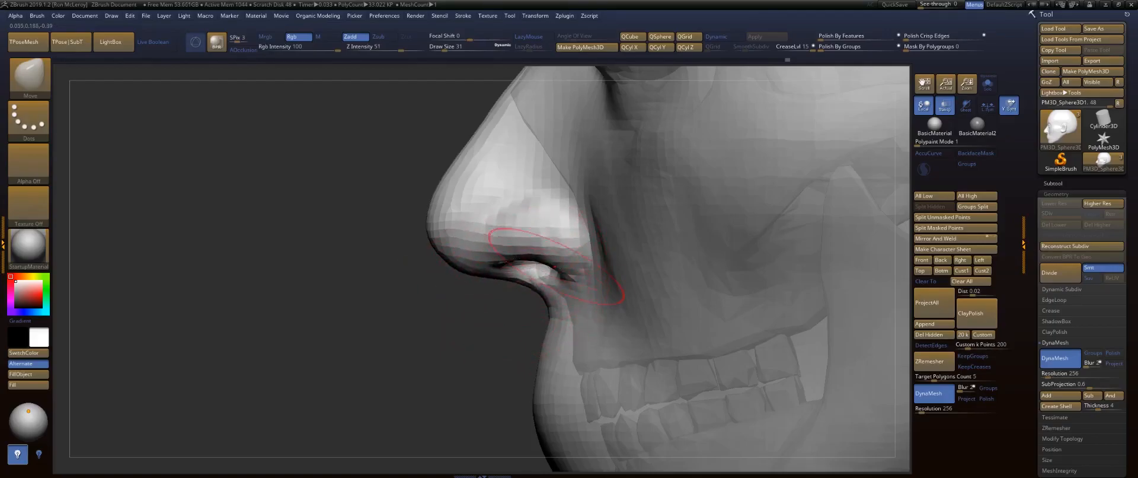
drag(579, 277, 577, 259)
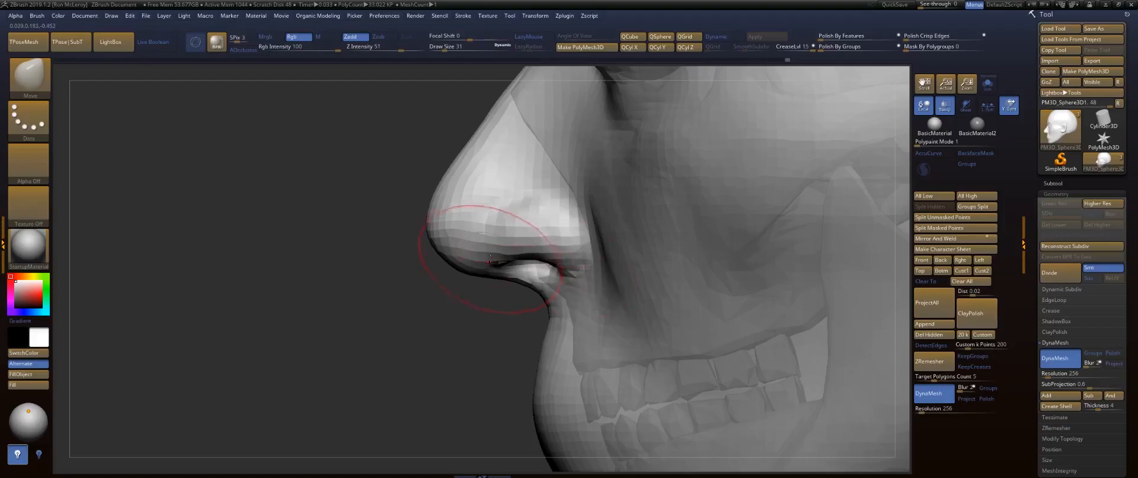
Adjust the upper lip profile below the nose against the teeth with a larger Move brush.
alt+drag(464, 347, 454, 245)
key(s)
drag(475, 297, 479, 297)
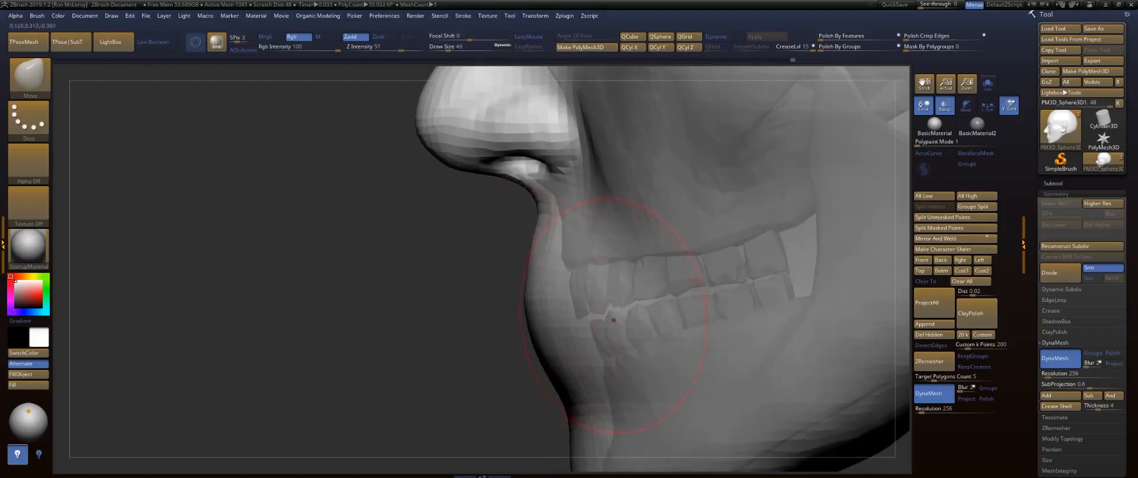
drag(536, 208, 529, 204)
ctrl+drag(474, 254, 436, 296)
alt+drag(400, 349, 392, 294)
drag(392, 294, 711, 344)
Turn off the transparency and choose the DamStandard brush at draw size 23.
key(f)
mouse_move(770, 275)
mouse_down()
mouse_move(830, 314)
mouse_move(765, 261)
mouse_up()
key(shift+f)
key(shift+f)
click(945, 105)
mouse_move(800, 208)
mouse_down()
mouse_move(762, 209)
mouse_move(780, 322)
mouse_move(781, 196)
mouse_move(797, 251)
mouse_move(787, 325)
mouse_up()
key(b)
key(d)
key(s)
key(s)
drag(553, 287, 540, 287)
Try to carve the mouth line over the upper teeth with the DamStandard brush, using the transparent skull as guide.
click(946, 106)
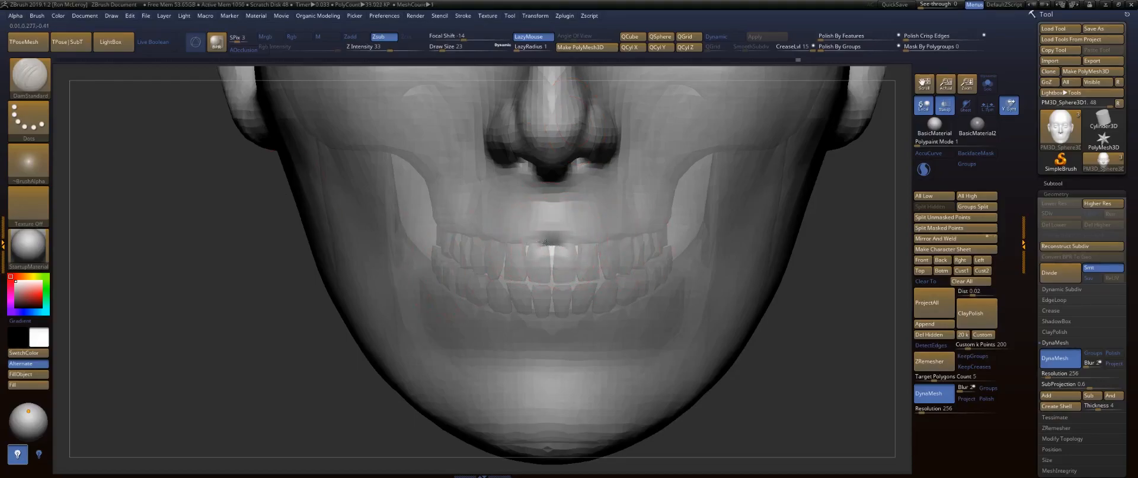
drag(435, 243, 432, 243)
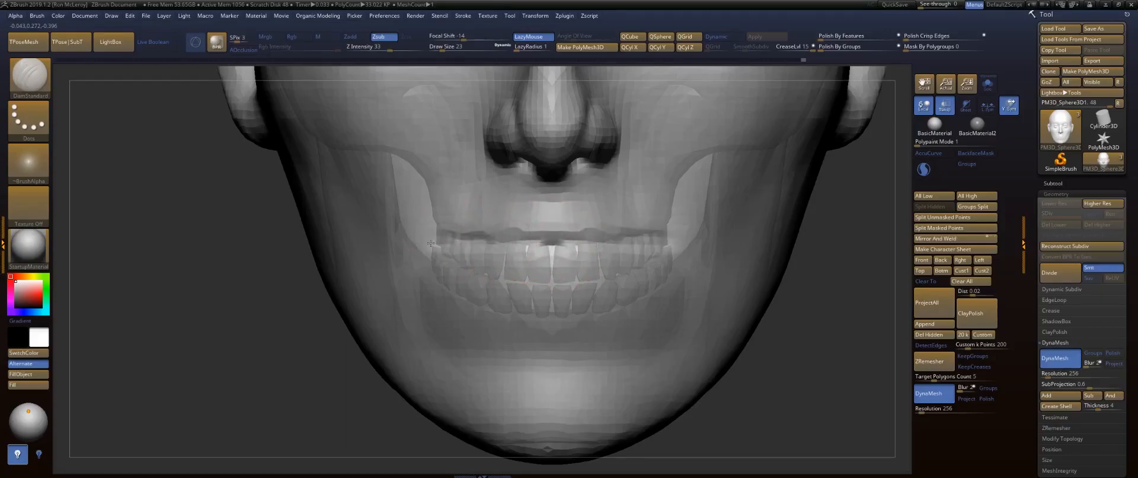
drag(524, 243, 437, 246)
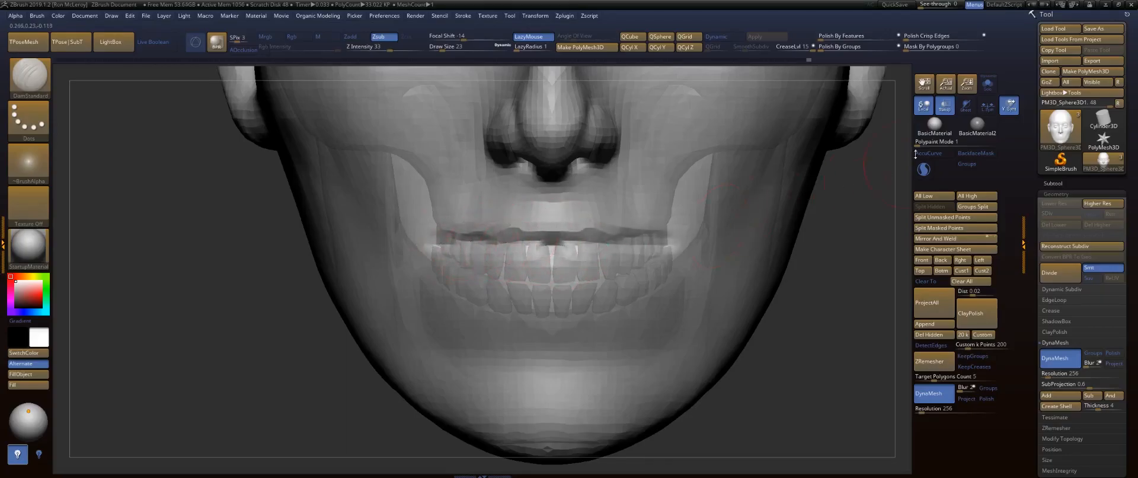
click(942, 107)
drag(823, 313, 752, 319)
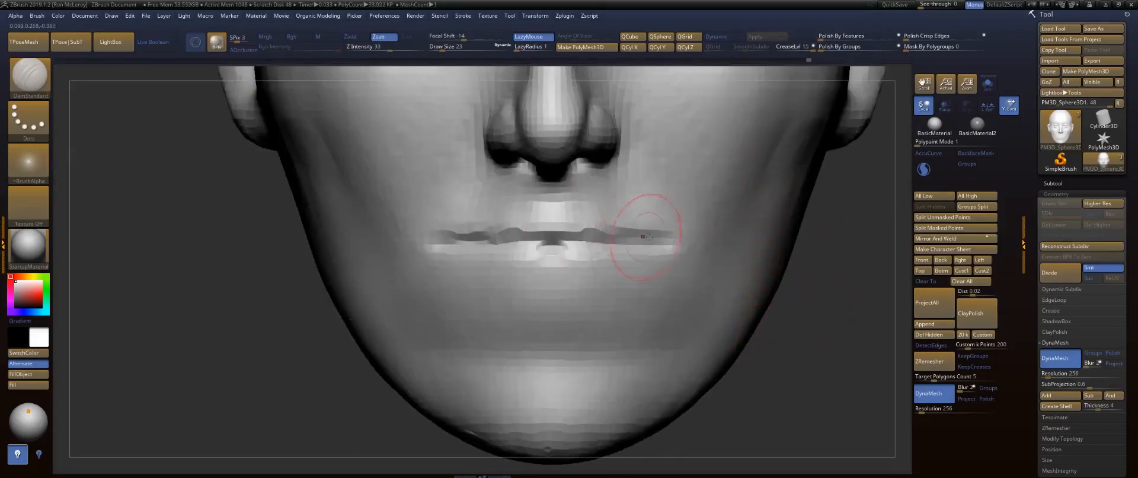
Undo the mouth line strokes.
key(ctrl+z)
key(ctrl+z)
key(ctrl+z)
key(ctrl+z)
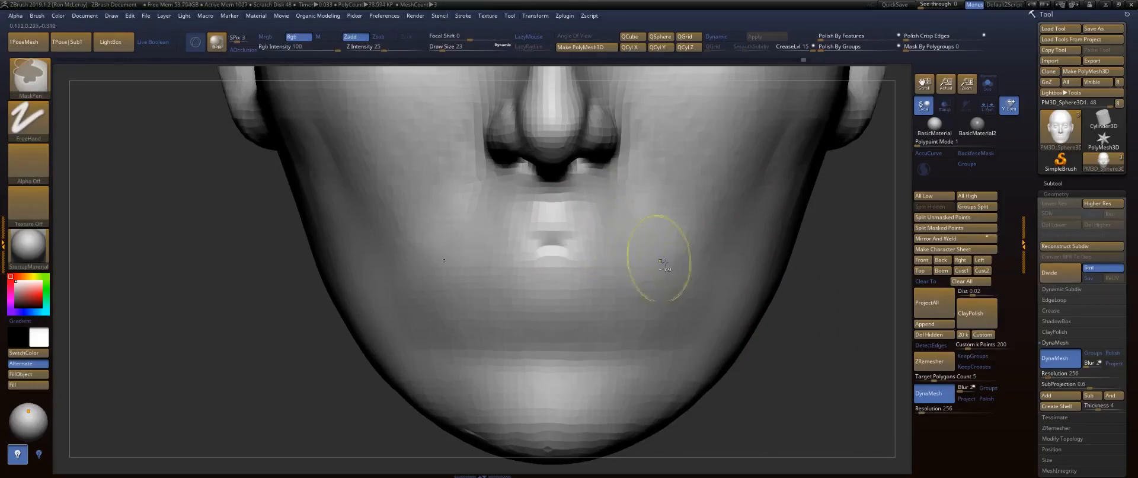
key(ctrl+z)
Remesh the head at a DynaMesh resolution of 512.
drag(928, 411, 931, 411)
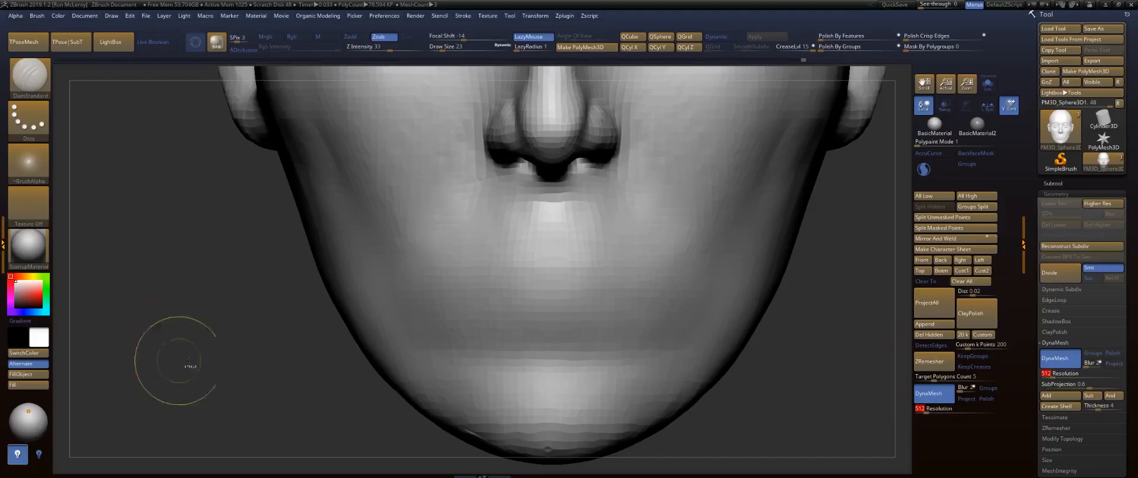
drag(237, 368, 378, 325)
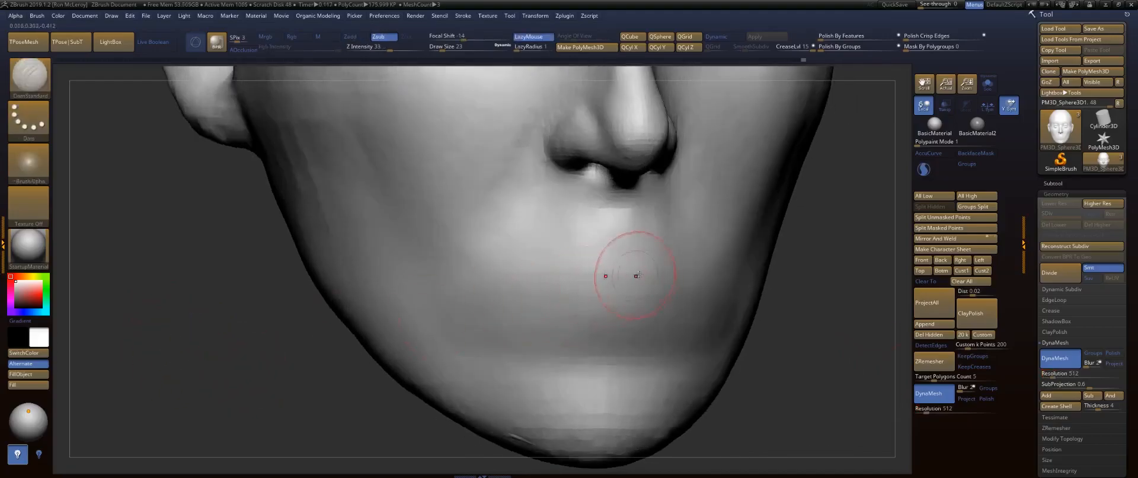
click(951, 110)
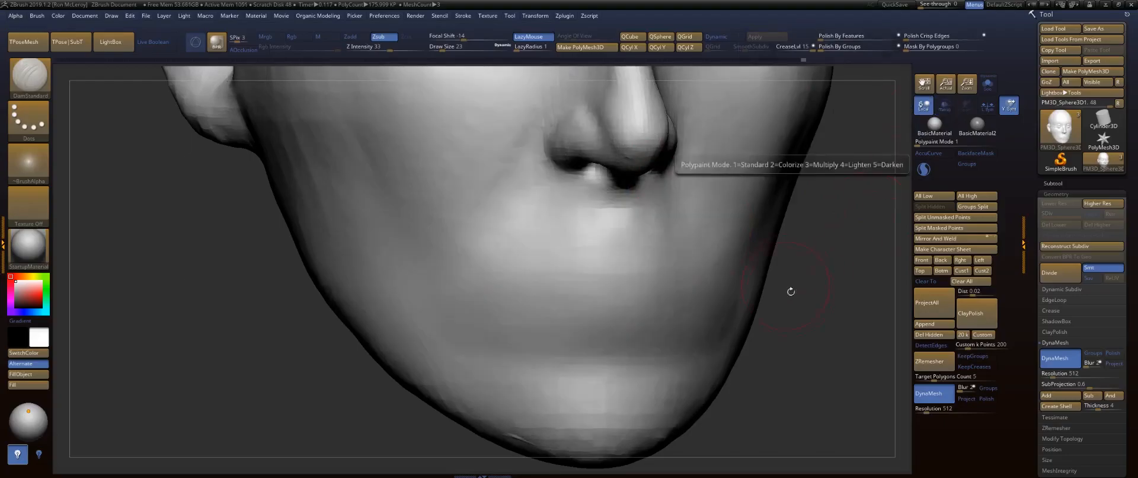
key(shift)
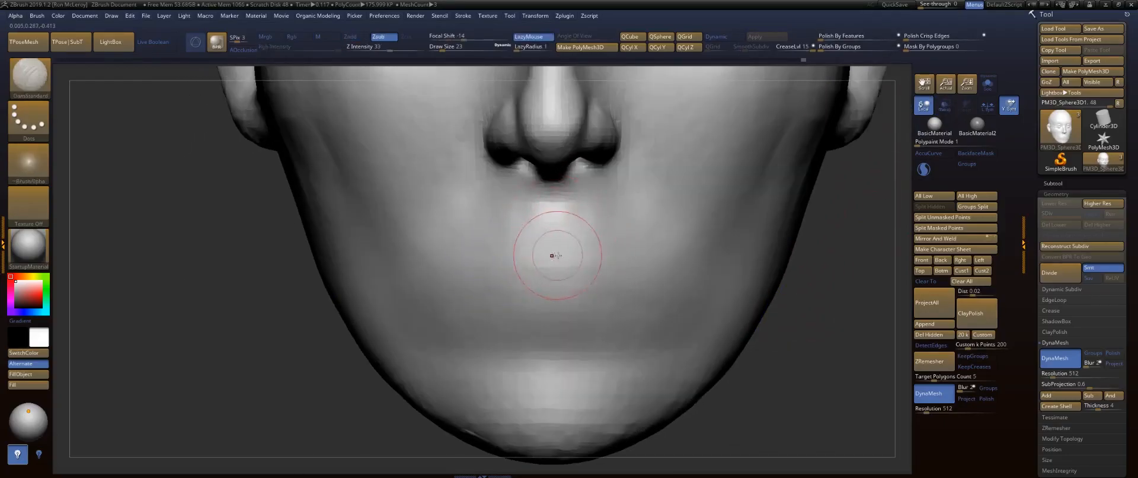
Carve the line between the lips with the DamStandard brush at draw size 23 and smooth the mouth corners.
drag(554, 255, 434, 267)
drag(536, 256, 419, 270)
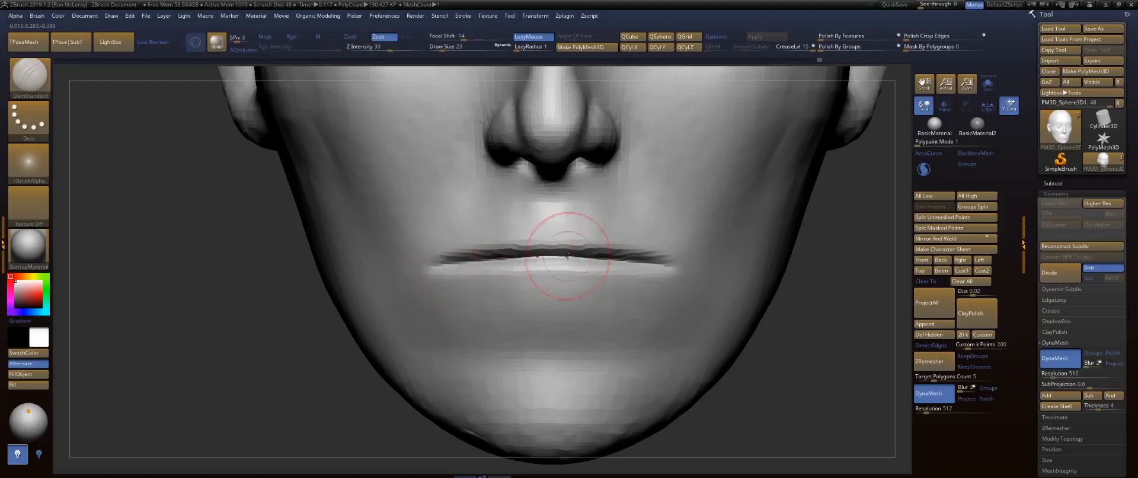
drag(803, 302, 883, 260)
mouse_move(783, 228)
mouse_down()
mouse_move(758, 224)
mouse_move(681, 255)
mouse_up()
mouse_move(422, 264)
shift+mouse_down()
mouse_move(412, 264)
mouse_move(454, 279)
shift+mouse_up()
Carve the upper edge of the upper lip from its centre to the corner with the DamStandard brush.
drag(463, 234, 483, 239)
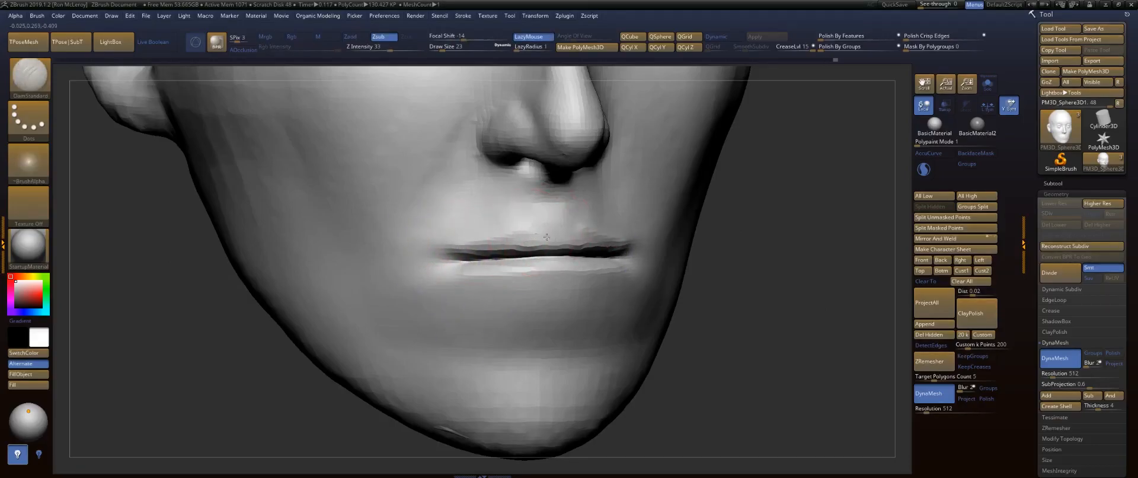
drag(557, 238, 464, 244)
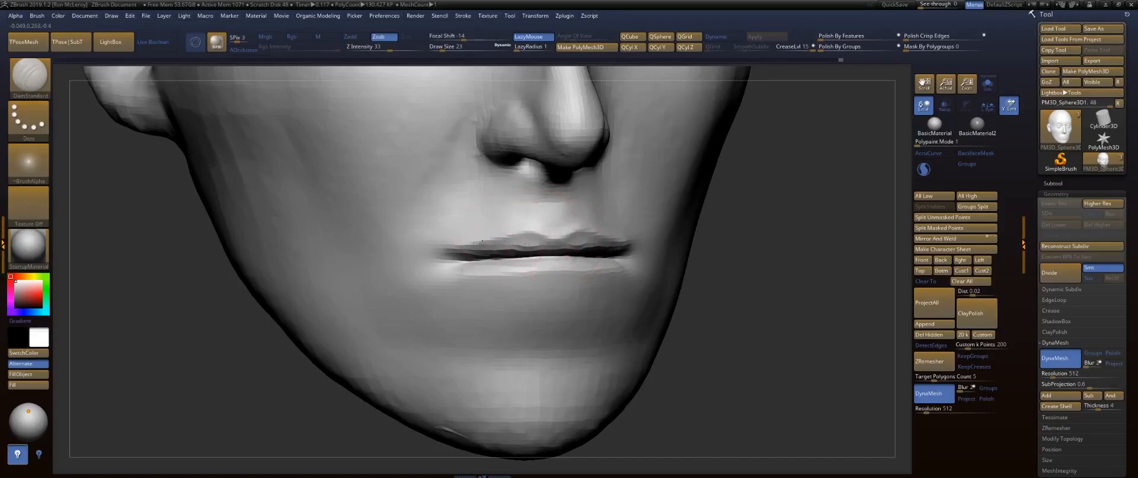
drag(563, 238, 502, 238)
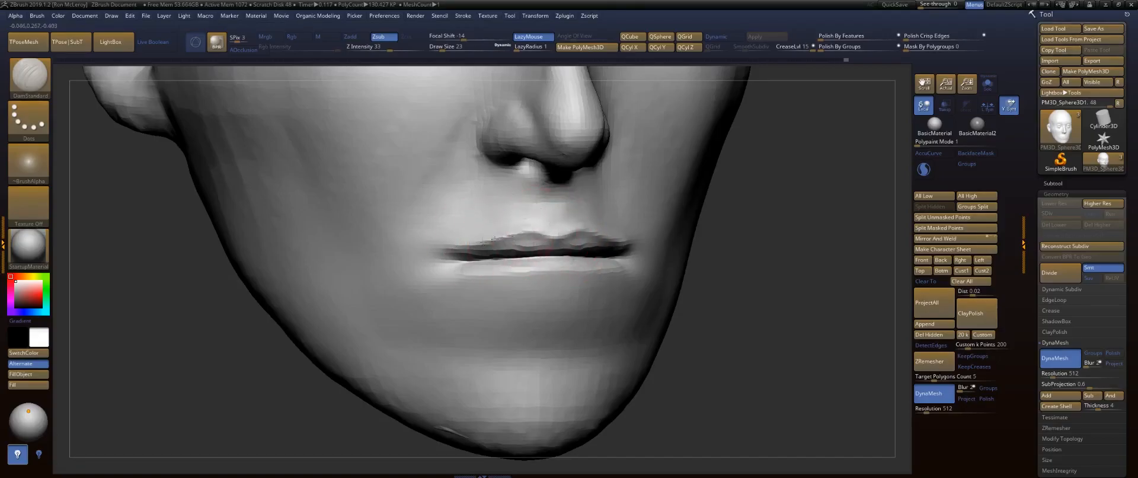
Carve the crease below the lower lip and define the lip's edge with the DamStandard brush.
right_drag(545, 275, 478, 269)
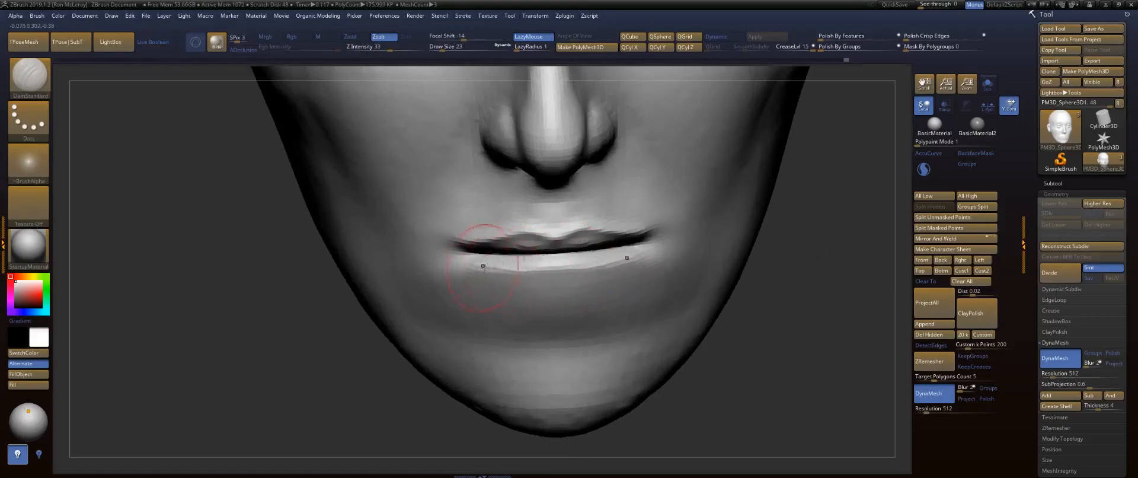
mouse_move(537, 289)
mouse_down()
mouse_move(518, 288)
mouse_move(556, 289)
mouse_move(534, 289)
mouse_move(559, 295)
mouse_move(550, 320)
mouse_up()
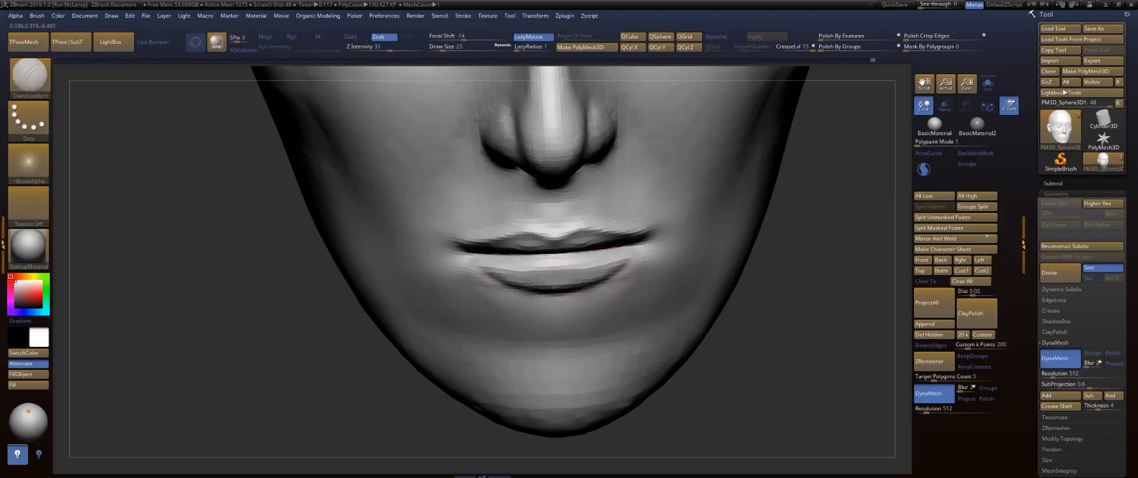
alt+drag(556, 280, 623, 267)
Add volume to the upper and lower lips with the FormSoft brush at draw size 23.
mouse_move(797, 303)
mouse_down()
mouse_move(667, 268)
mouse_move(701, 267)
mouse_move(708, 294)
mouse_move(617, 287)
mouse_move(628, 261)
mouse_move(654, 266)
mouse_move(587, 278)
mouse_up()
key(b)
key(f)
key(s)
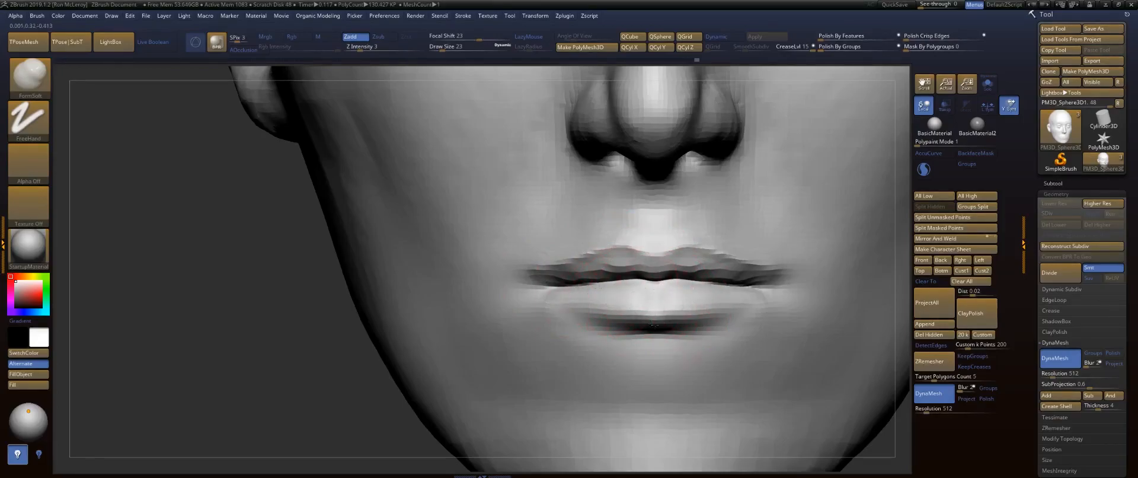
Reshape the upper lip's curve below the nostrils from underneath with the Move brush at draw size 23.
mouse_move(320, 357)
mouse_down()
mouse_move(321, 263)
mouse_move(342, 251)
mouse_move(427, 248)
mouse_up()
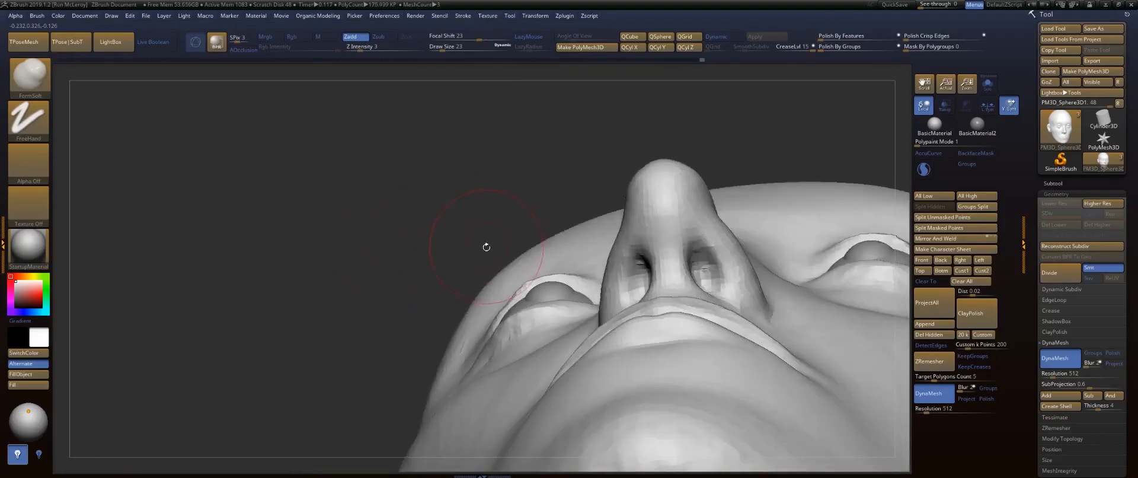
key(b)
key(m)
key(v)
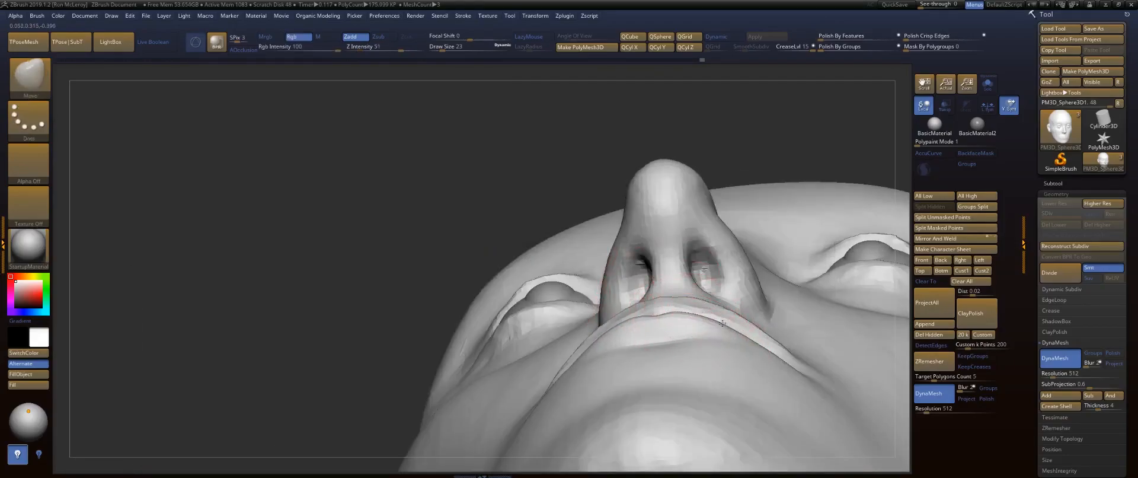
drag(671, 313, 698, 328)
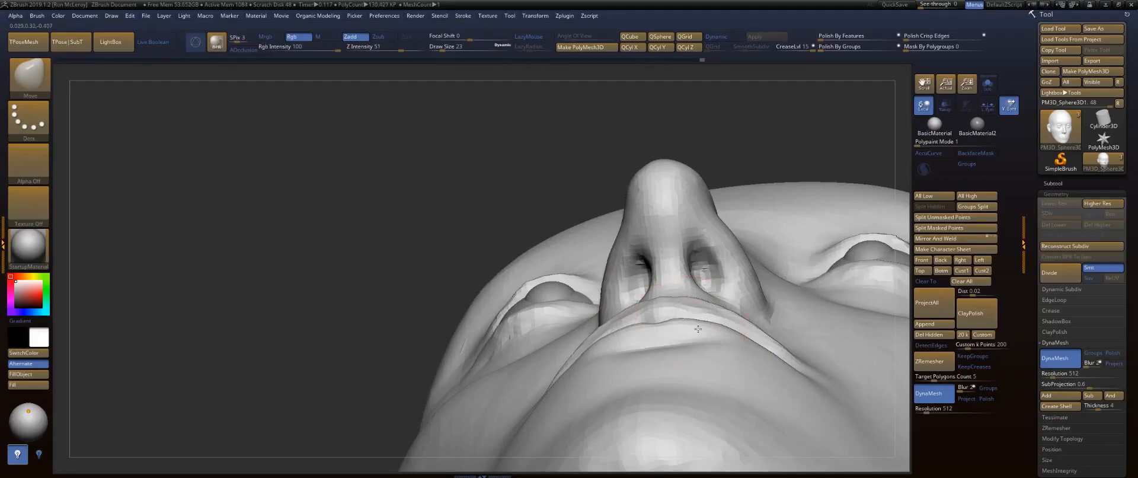
key(shift)
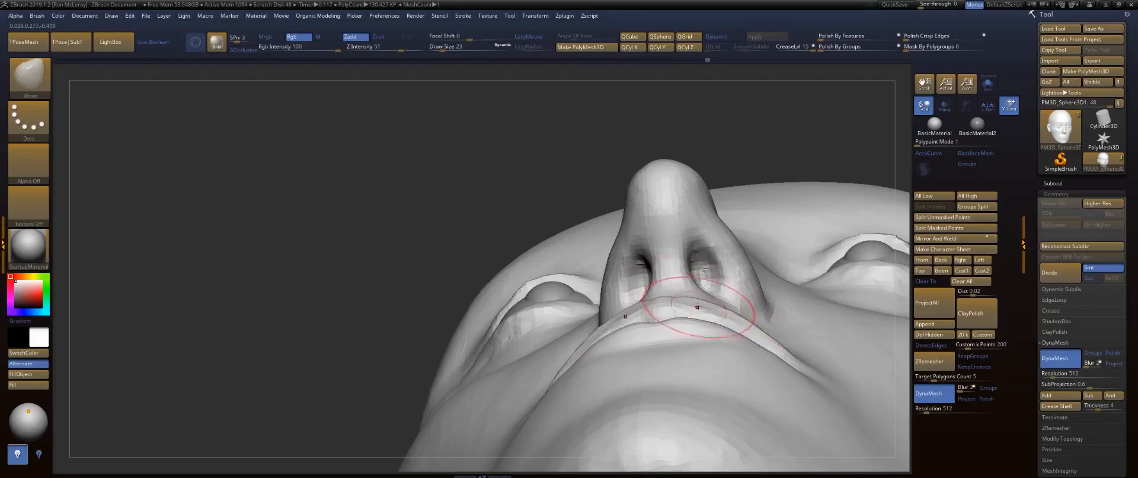
drag(790, 160, 737, 204)
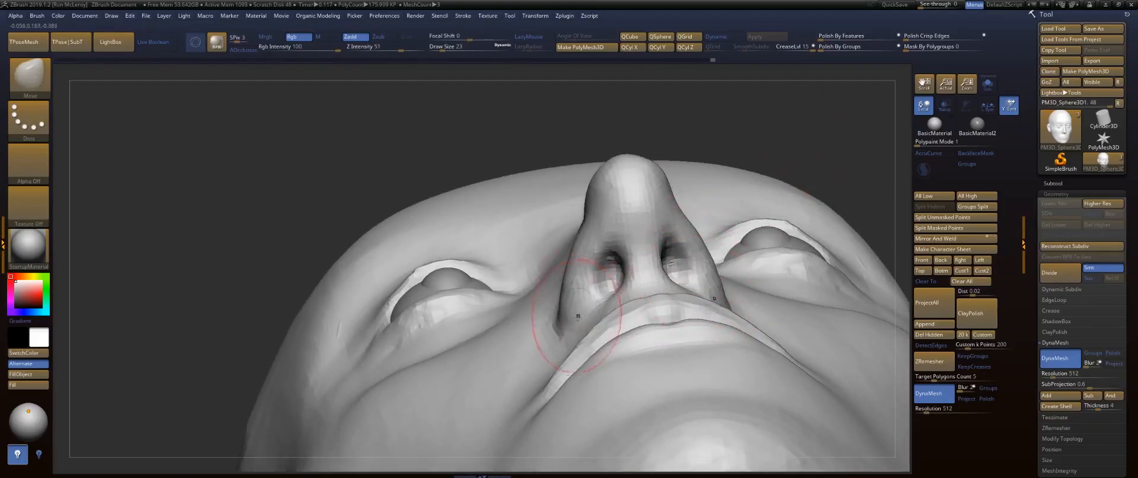
drag(805, 136, 726, 142)
drag(674, 239, 686, 204)
drag(716, 116, 722, 243)
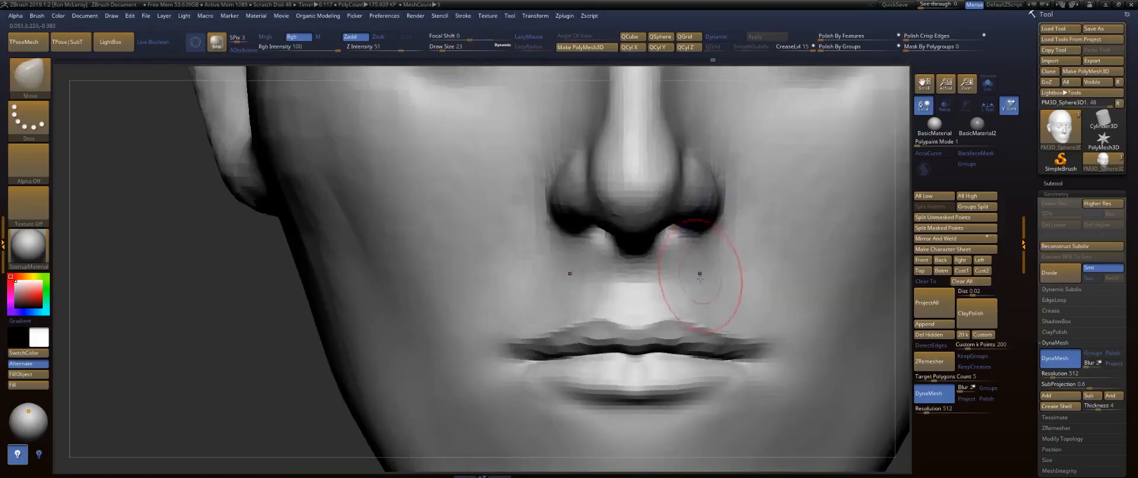
Shape the philtrum between the nose and upper lip with the FormSoft brush at draw size 23.
key(g)
key(Escape)
key(f)
mouse_move(719, 298)
mouse_down()
mouse_move(703, 330)
mouse_move(763, 269)
mouse_move(767, 286)
mouse_move(713, 288)
mouse_move(708, 309)
mouse_move(723, 302)
mouse_up()
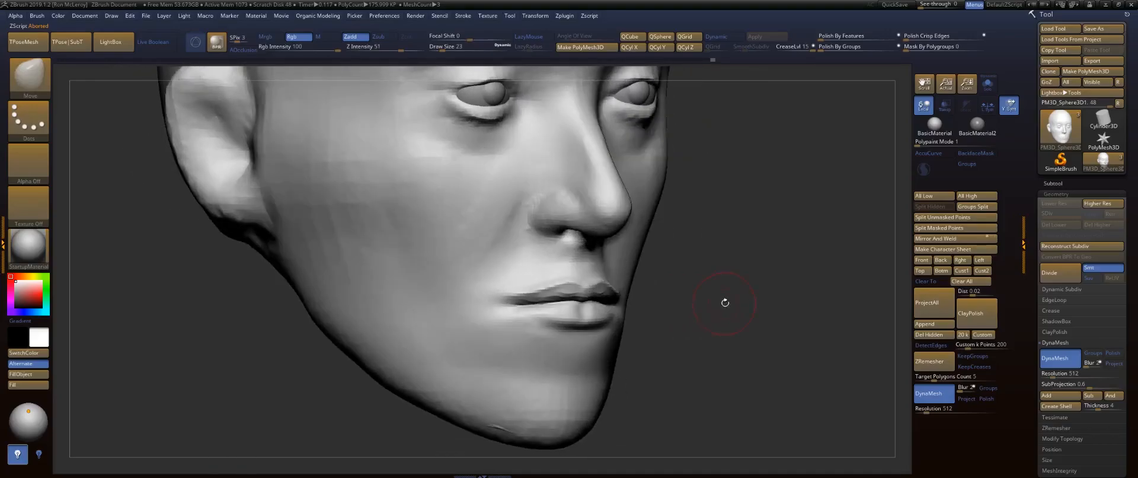
key(b)
key(f)
key(s)
drag(713, 341, 703, 317)
shift+drag(720, 269, 779, 312)
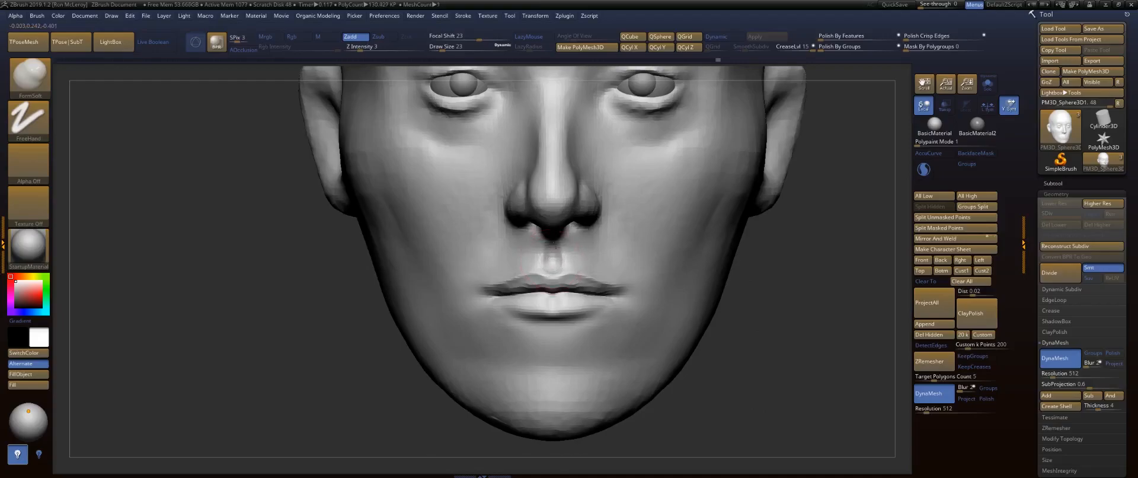
key(shift)
mouse_move(794, 288)
mouse_down()
mouse_move(788, 326)
mouse_move(797, 250)
mouse_move(751, 178)
mouse_move(766, 172)
mouse_up()
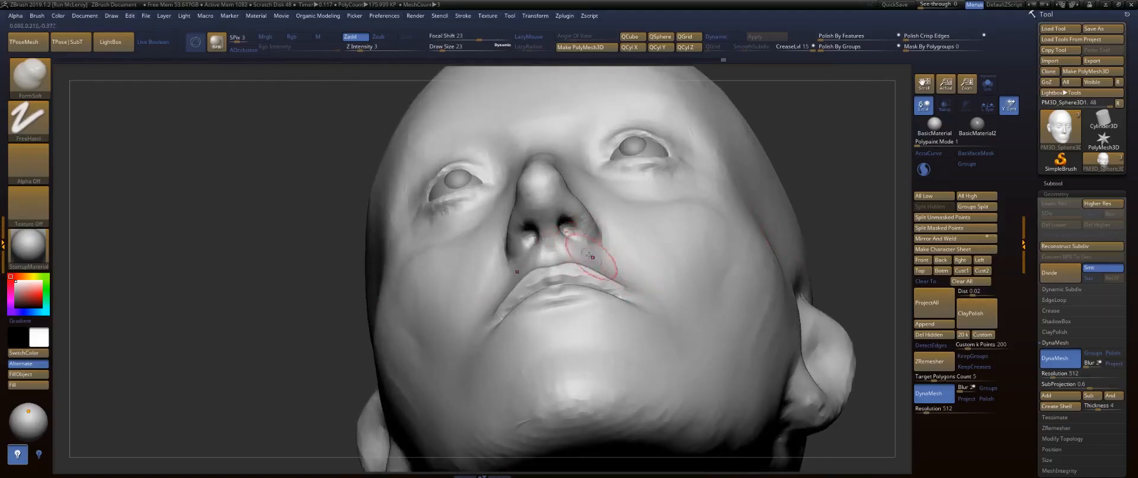
Build up the area between the nostrils and mouth corners with the FormSoft brush from a low view.
mouse_move(610, 263)
mouse_down()
mouse_move(623, 263)
mouse_move(606, 274)
mouse_move(605, 258)
mouse_move(664, 310)
mouse_up()
drag(640, 277, 669, 320)
drag(610, 258, 646, 278)
drag(654, 315, 631, 254)
mouse_move(625, 248)
mouse_down()
mouse_move(637, 264)
mouse_move(629, 237)
mouse_up()
mouse_move(832, 147)
mouse_down()
mouse_move(756, 345)
mouse_move(676, 261)
mouse_move(628, 283)
mouse_move(621, 305)
mouse_up()
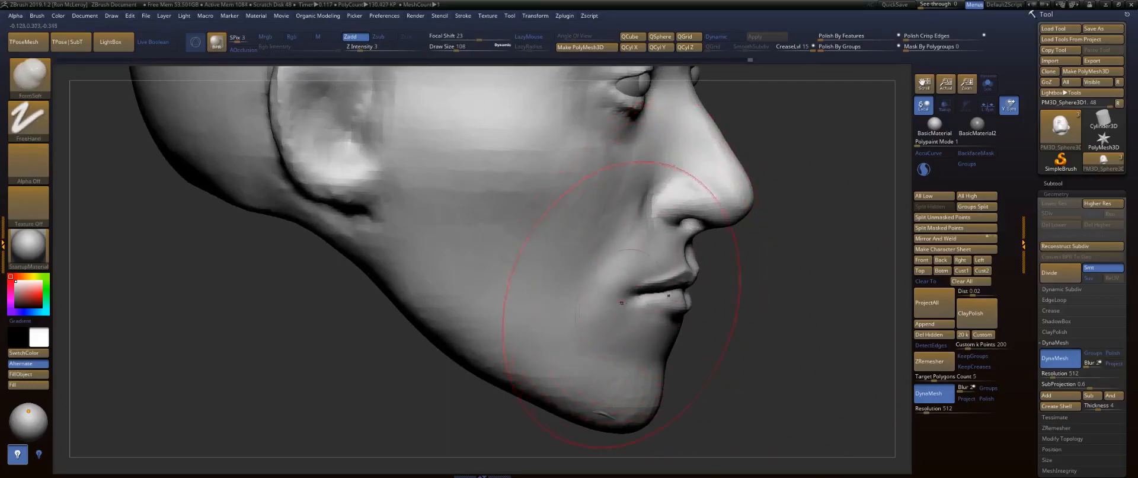
Undo the last oversized stroke, then build up and smooth the chin with the FormSoft brush at draw size 77.
mouse_move(711, 285)
mouse_down()
mouse_move(622, 284)
mouse_move(640, 291)
mouse_move(645, 278)
mouse_move(631, 296)
mouse_up()
key(ctrl+z)
key(s)
key(shift)
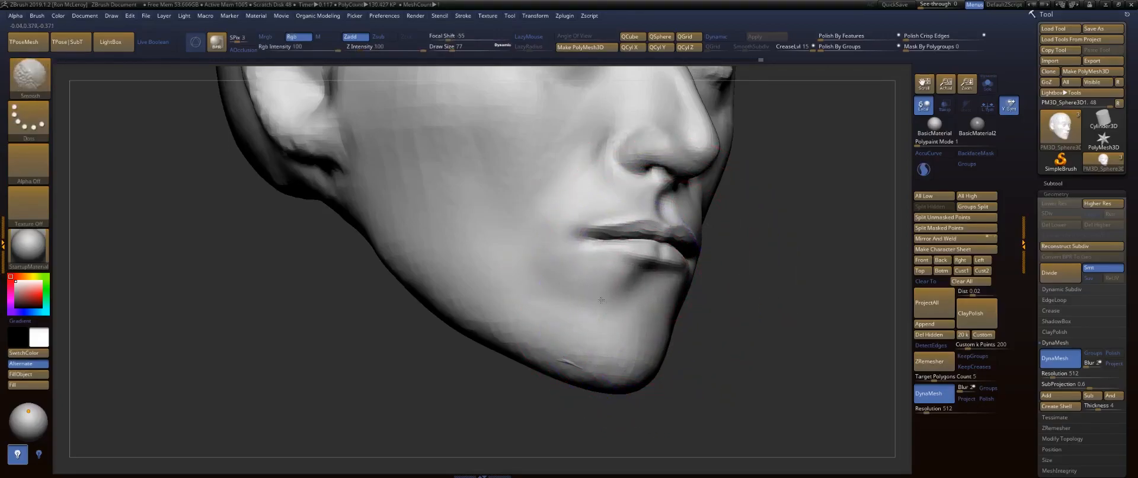
shift+drag(759, 291, 735, 294)
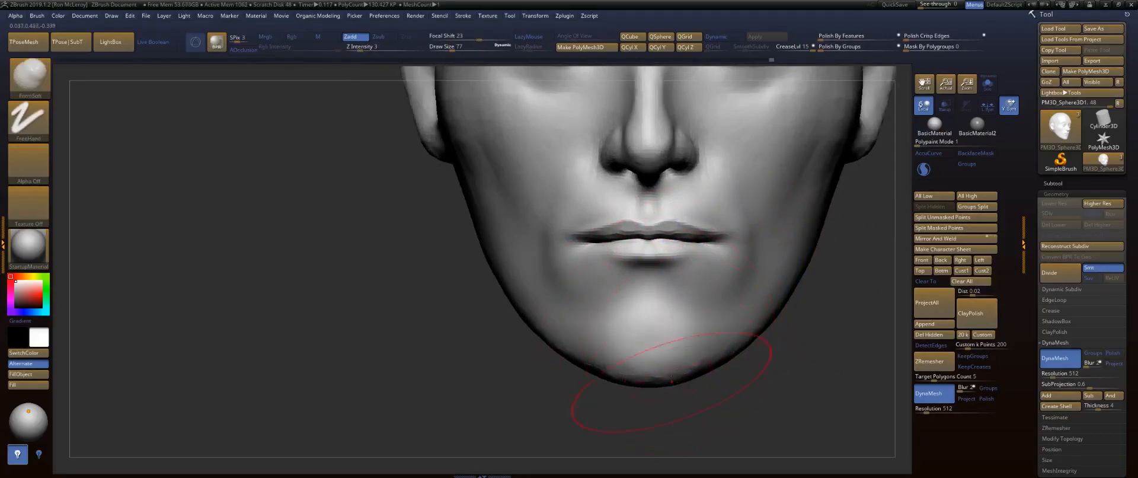
key(shift)
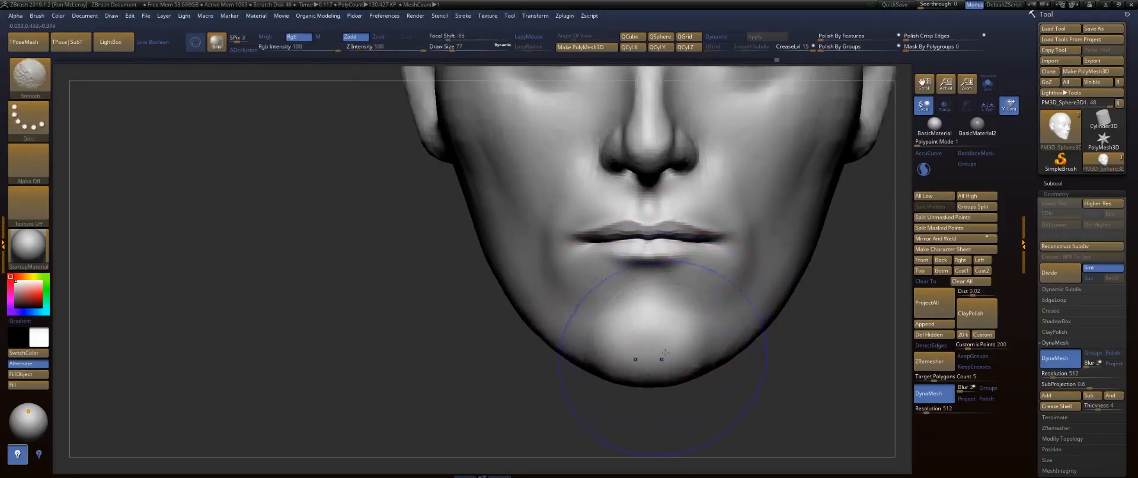
mouse_move(795, 386)
mouse_down()
mouse_move(652, 394)
mouse_move(767, 391)
mouse_move(731, 355)
mouse_move(773, 401)
mouse_move(805, 389)
mouse_move(804, 354)
mouse_move(836, 330)
mouse_move(869, 421)
mouse_up()
Carve the upper eyelid line out past the outer eye corners with the DamStandard brush at draw size 22.
shift+drag(695, 249, 665, 238)
mouse_move(862, 246)
mouse_down()
mouse_move(840, 264)
mouse_move(828, 238)
mouse_move(829, 258)
mouse_move(800, 256)
mouse_up()
key(b)
key(s)
key(s)
drag(686, 256, 690, 255)
key(s)
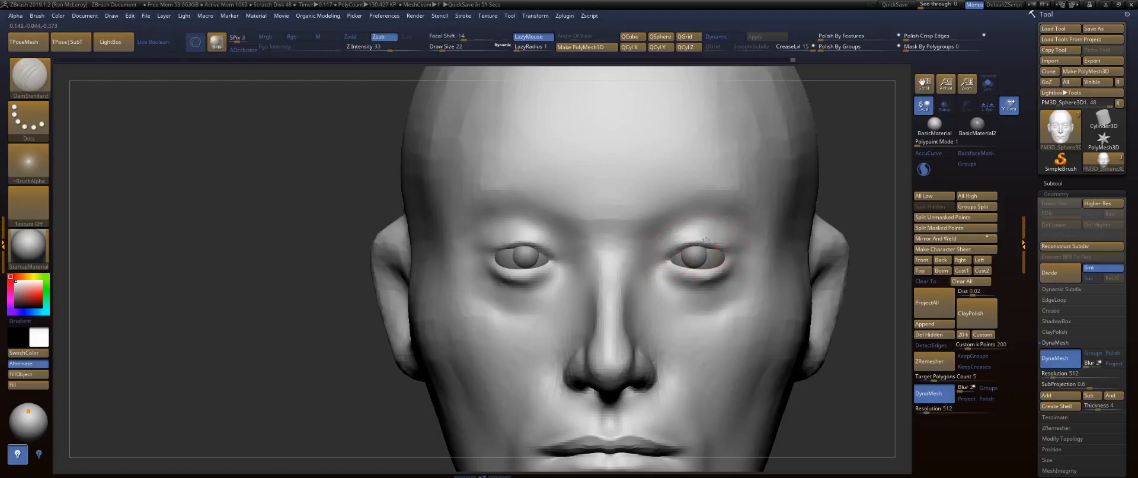
drag(850, 226, 717, 259)
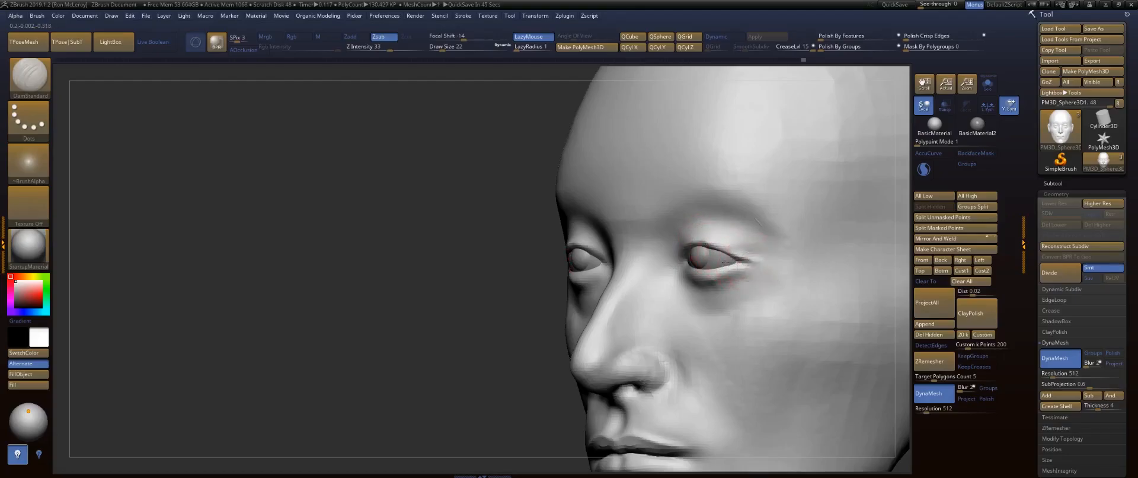
Carve the inner eye corners and sharpen the upper eyelid line with the DamStandard brush.
right_drag(721, 261, 893, 310)
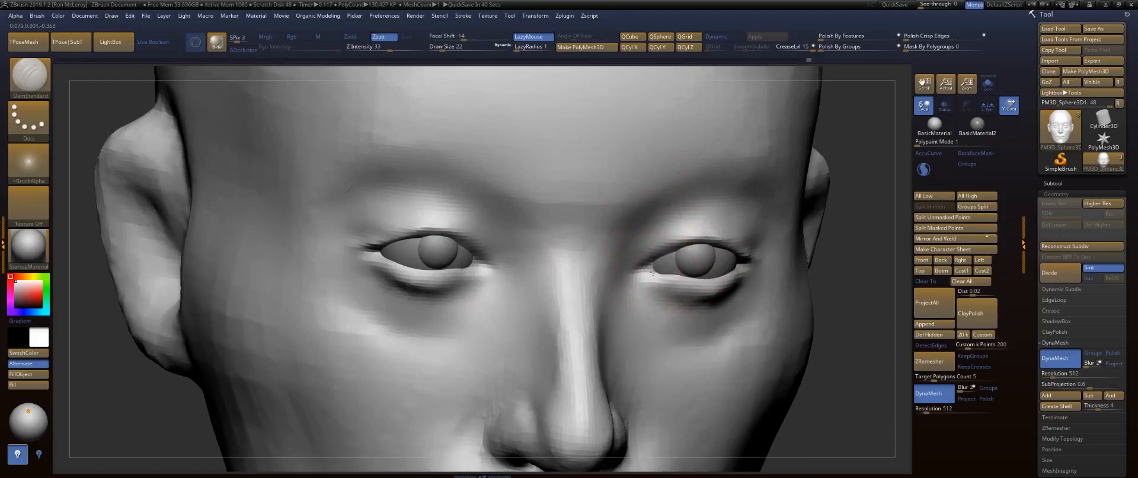
right_drag(800, 280, 678, 275)
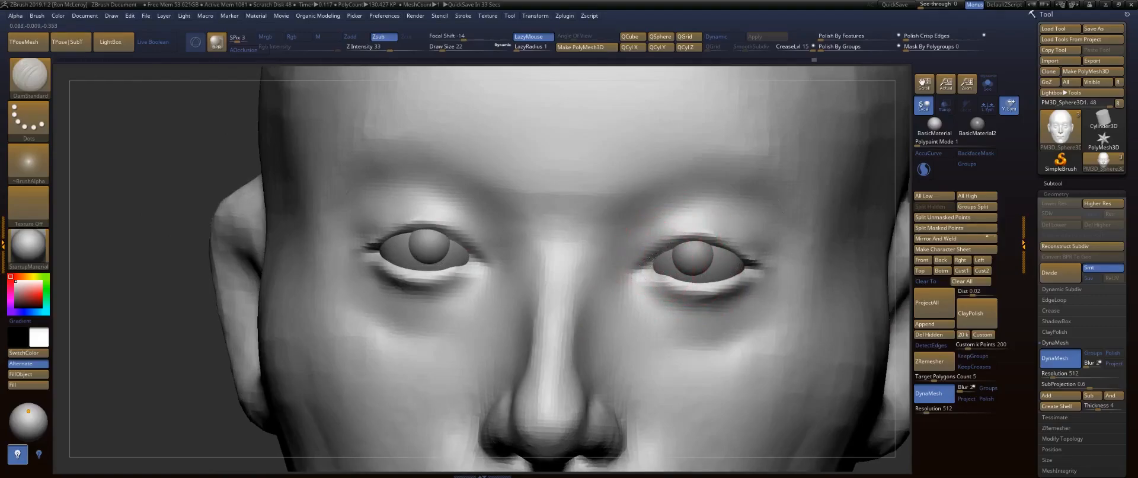
drag(651, 254, 667, 243)
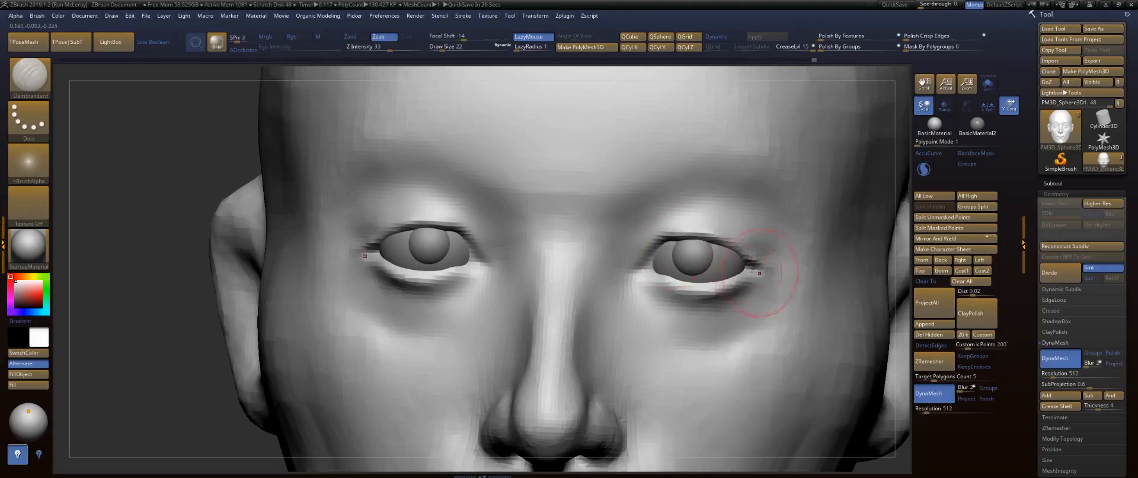
drag(118, 308, 308, 302)
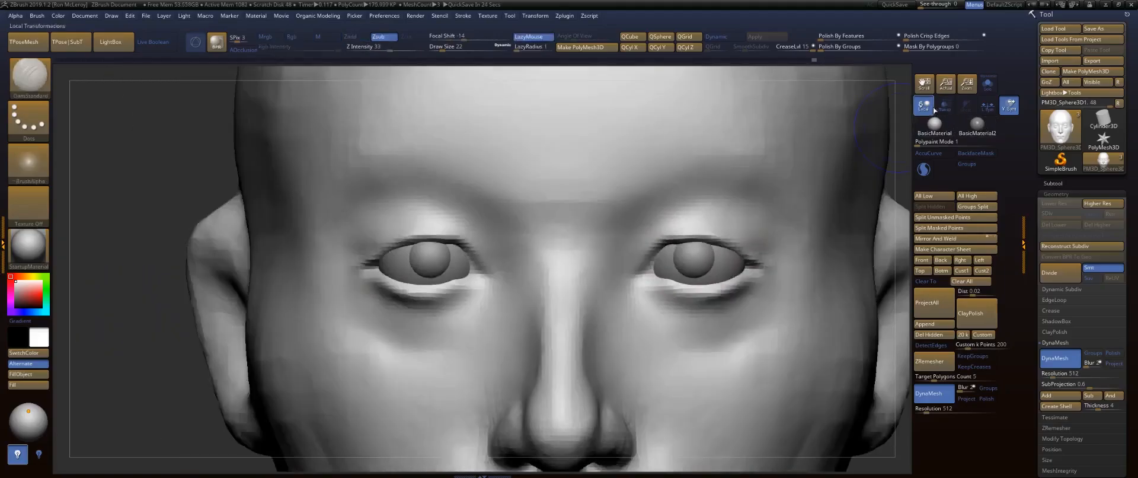
Turn on transparency, select the eyeballs subtool and raise the eyeballs slightly within the skull's sockets.
click(948, 112)
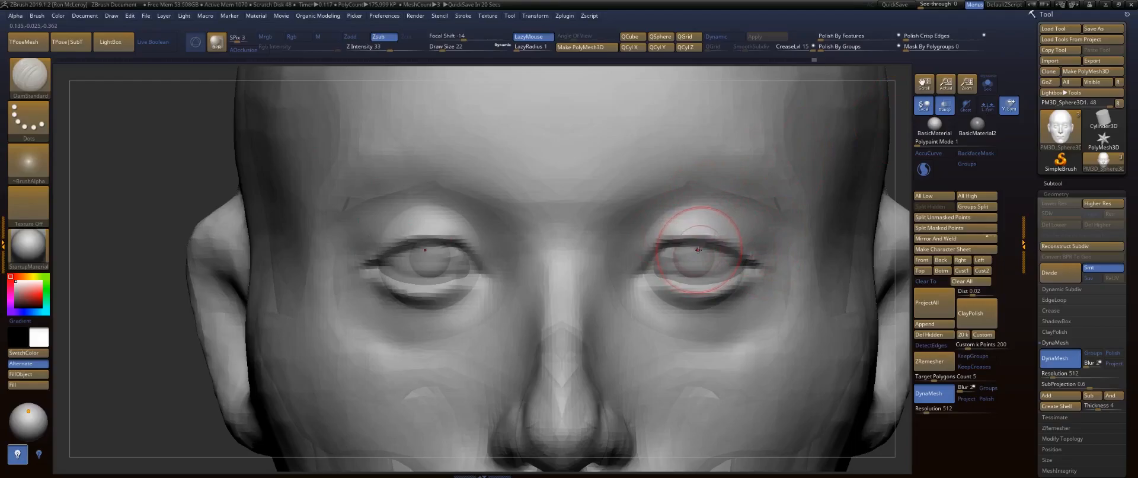
click(1053, 183)
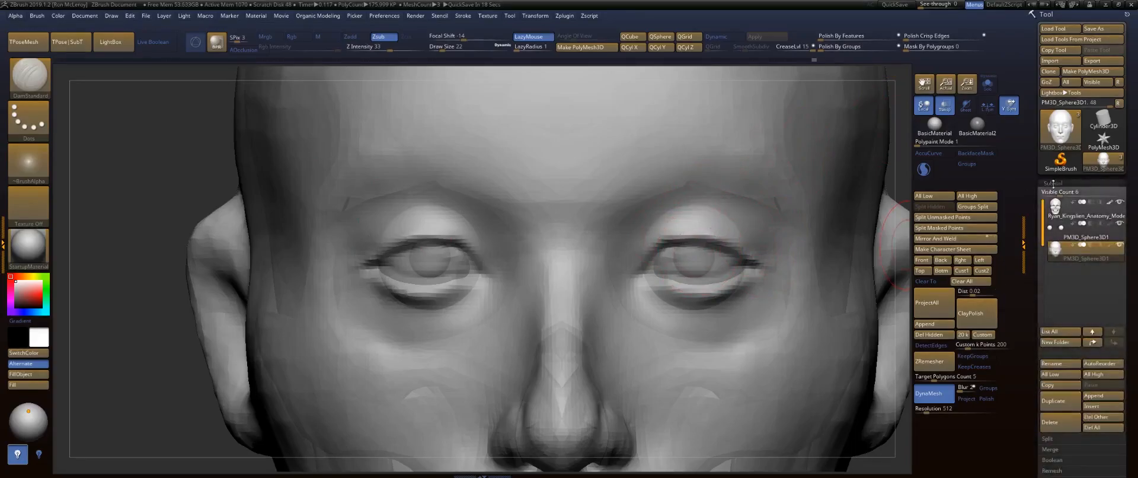
click(1084, 235)
key(w)
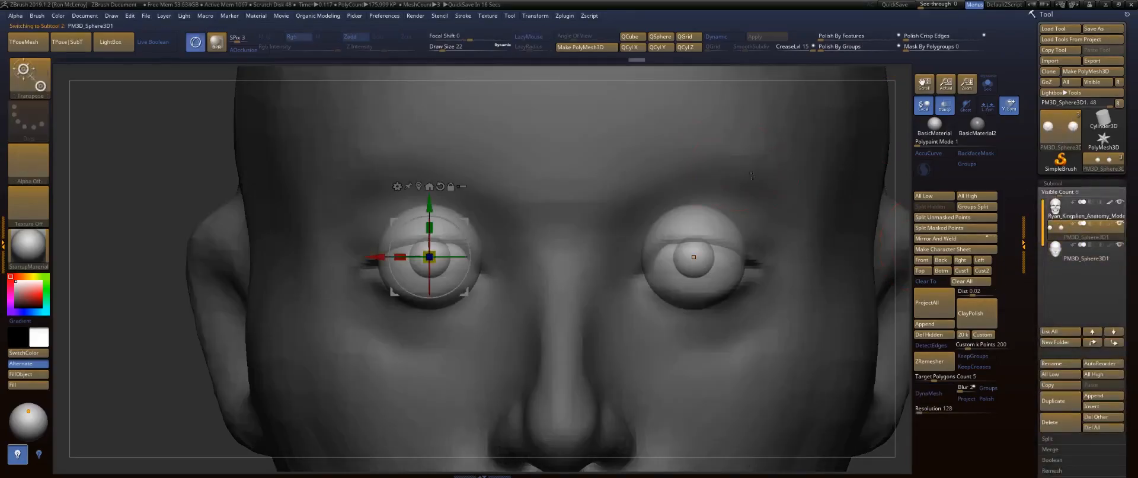
click(1120, 202)
click(1119, 244)
mouse_move(422, 194)
mouse_down()
mouse_move(424, 159)
mouse_move(428, 181)
mouse_up()
Select the head subtool and fit its eyelids and brows around the raised eyeballs with the Move brush at draw size 37.
click(1079, 218)
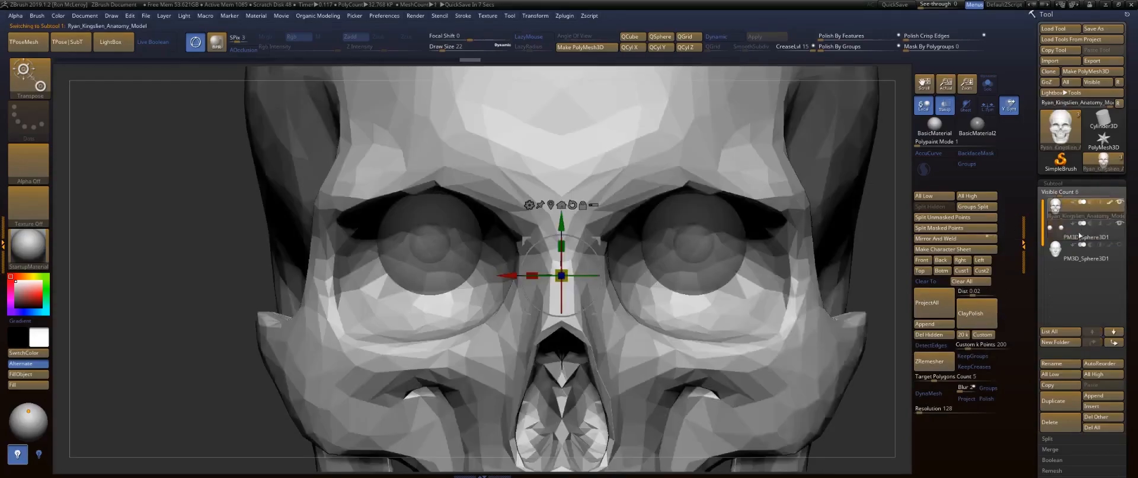
click(1085, 249)
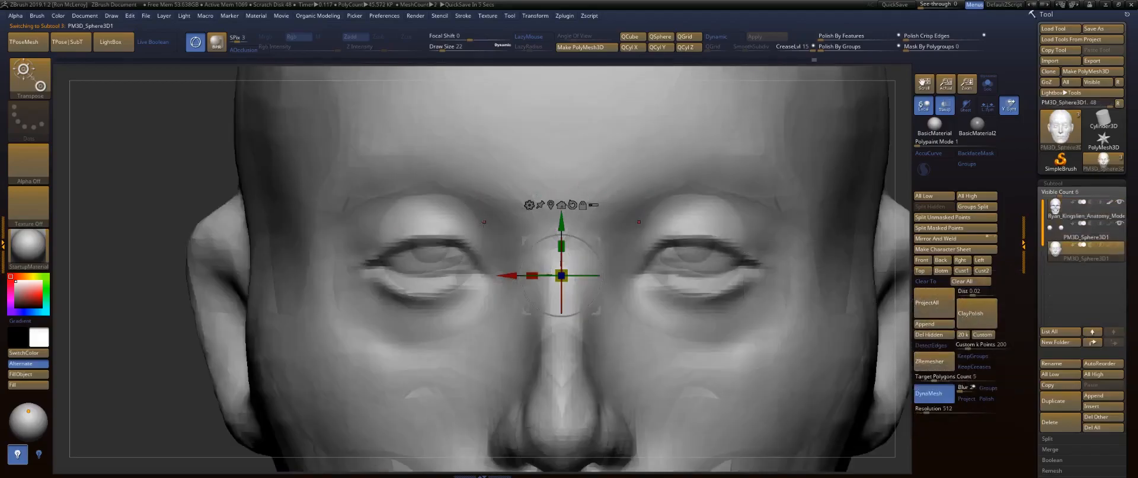
key(b)
key(m)
key(v)
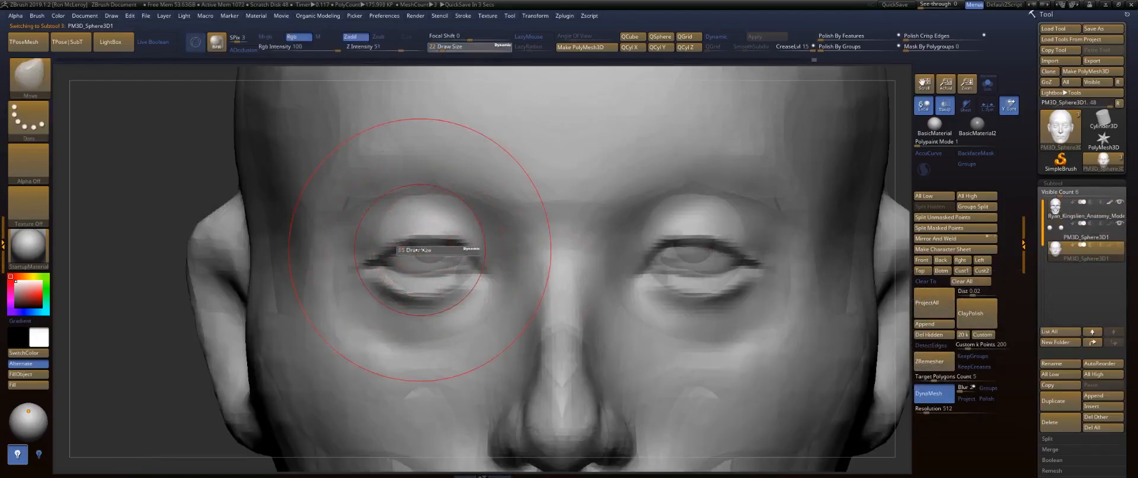
mouse_move(422, 263)
mouse_down()
mouse_move(422, 247)
mouse_move(470, 263)
mouse_up()
drag(401, 228, 397, 222)
key(s)
click(347, 200)
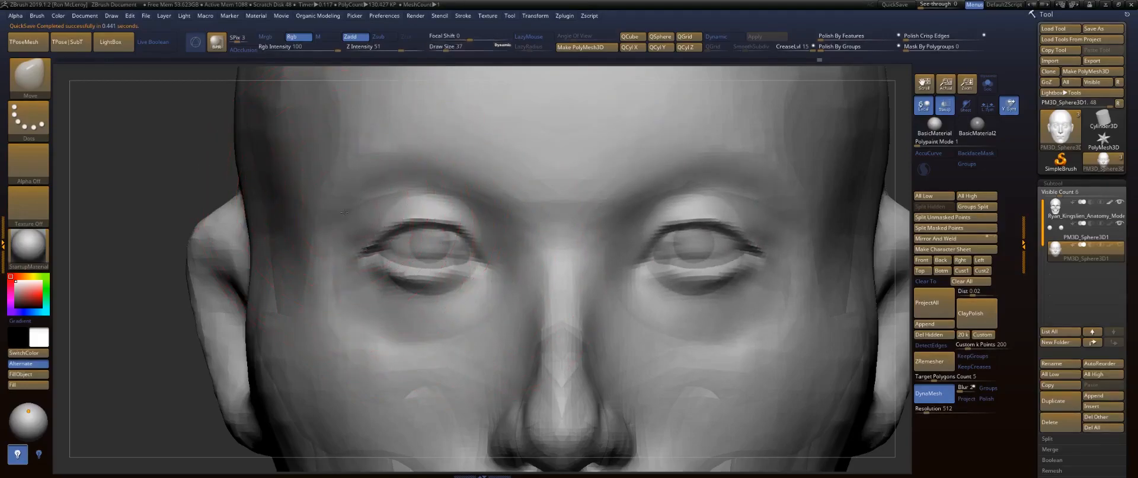
mouse_move(384, 173)
mouse_down()
mouse_move(438, 180)
mouse_move(375, 184)
mouse_move(435, 182)
mouse_up()
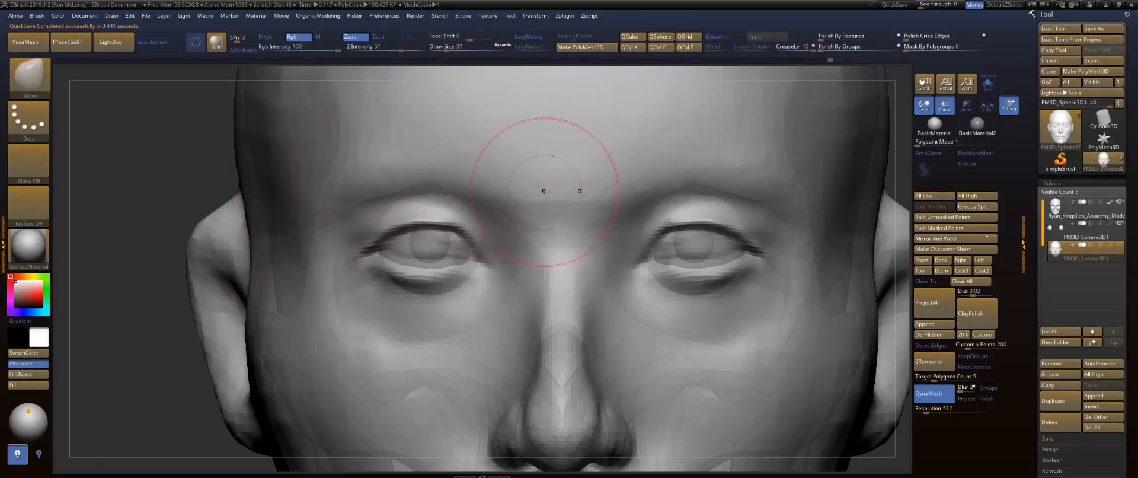
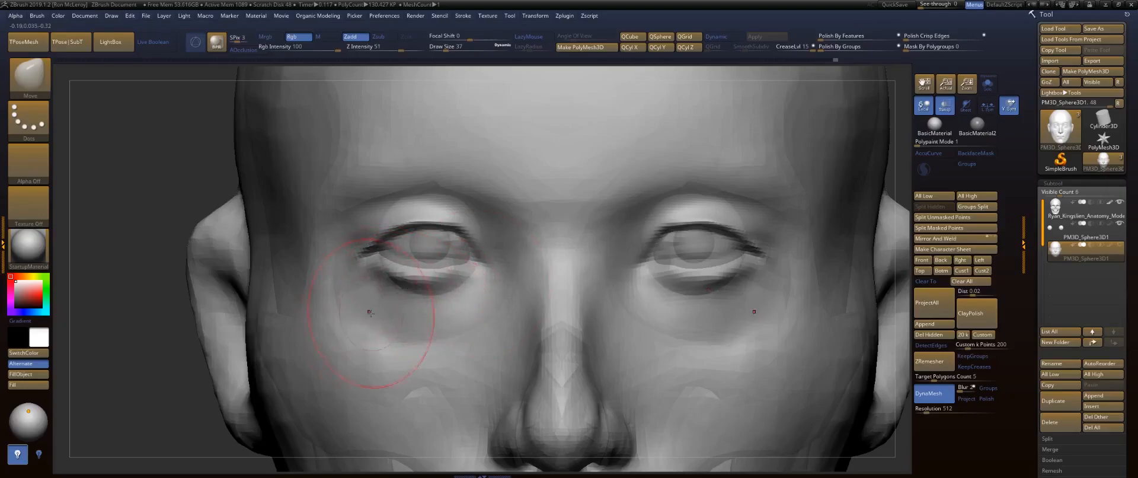
Turn off the transparency and inspect the adjusted eyes from the front and three-quarter view.
key(f)
drag(737, 214, 841, 226)
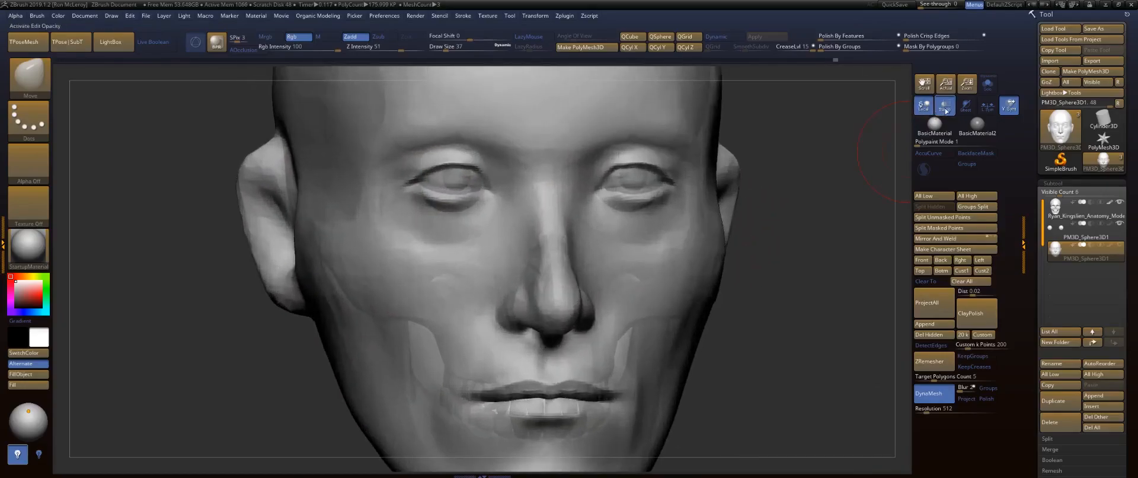
click(946, 108)
drag(813, 156, 809, 170)
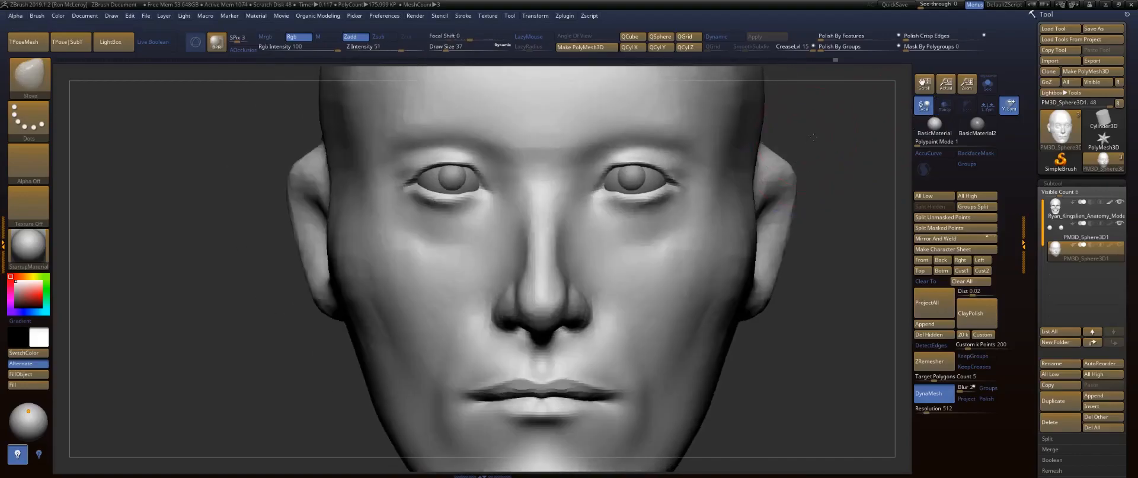
alt+drag(811, 137, 829, 169)
mouse_move(646, 177)
right_down()
mouse_move(660, 174)
mouse_move(607, 185)
mouse_move(566, 215)
right_up()
Define the hollows between the nose bridge and inner eye corners with the FormSoft brush at draw sizes 37 and 56.
key(b)
key(d)
key(s)
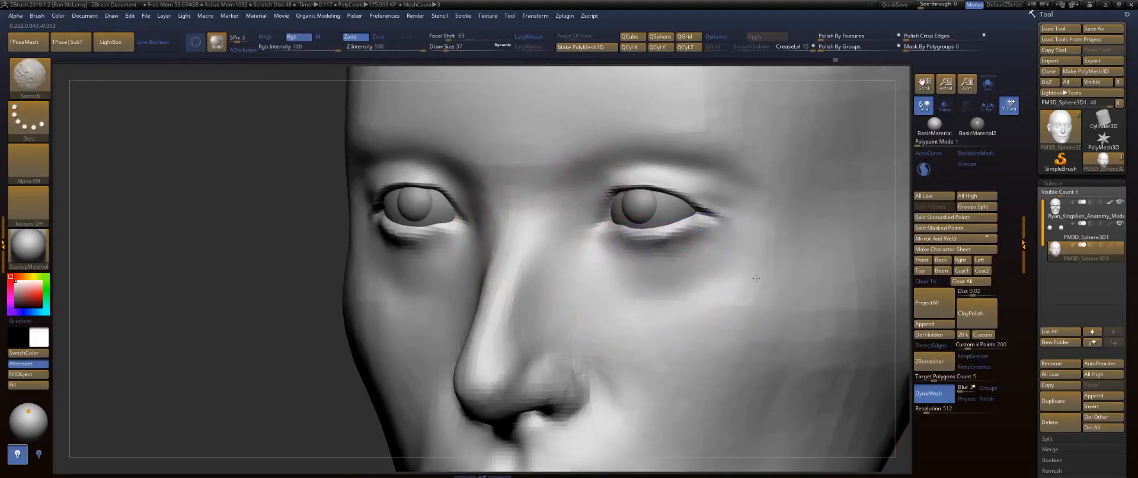
key(b)
key(f)
key(s)
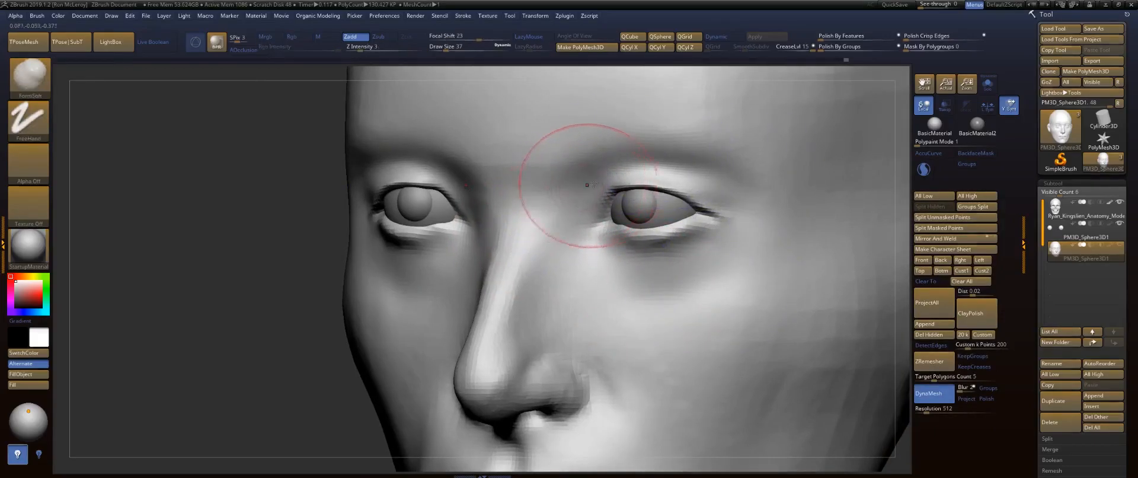
drag(546, 205, 557, 267)
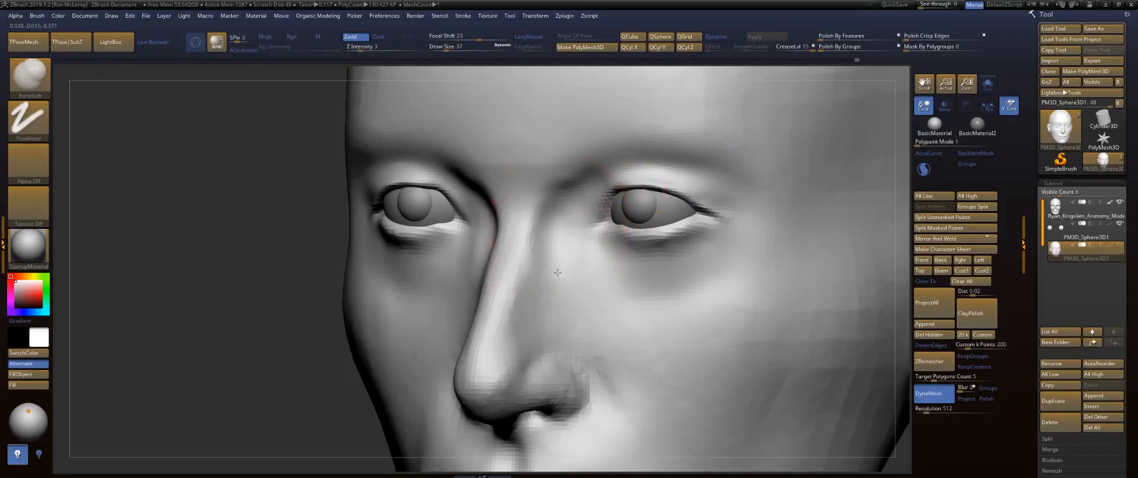
key(shift)
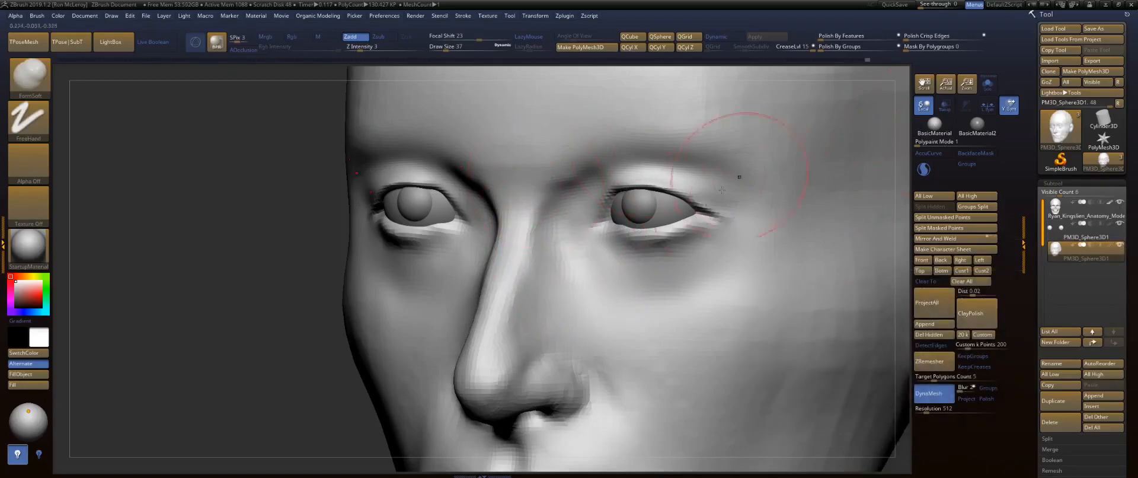
key(s)
click(581, 260)
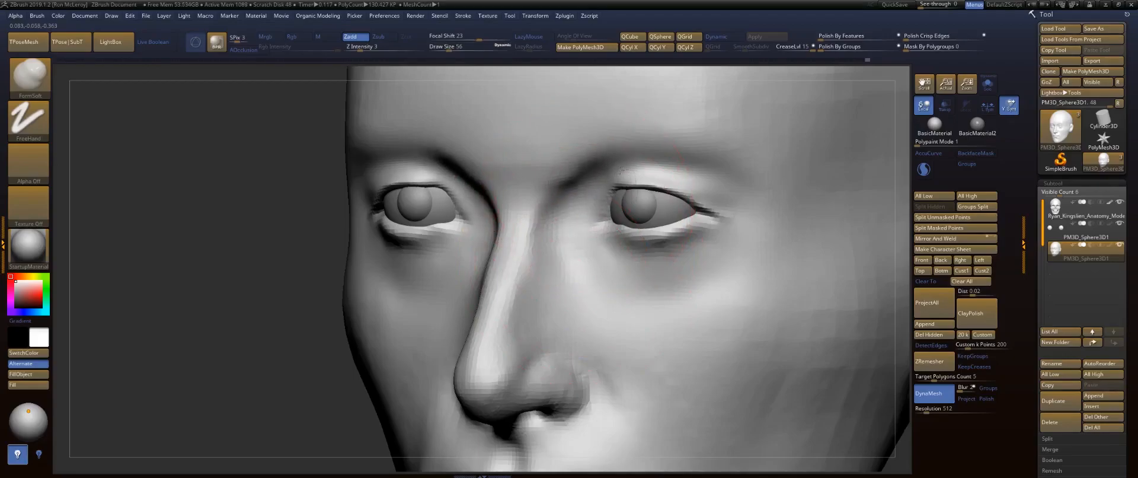
Refine the upper and lower eyelid contours around the eyeballs with the Move brush at draw size 14.
drag(618, 172, 656, 177)
right_drag(596, 211, 688, 198)
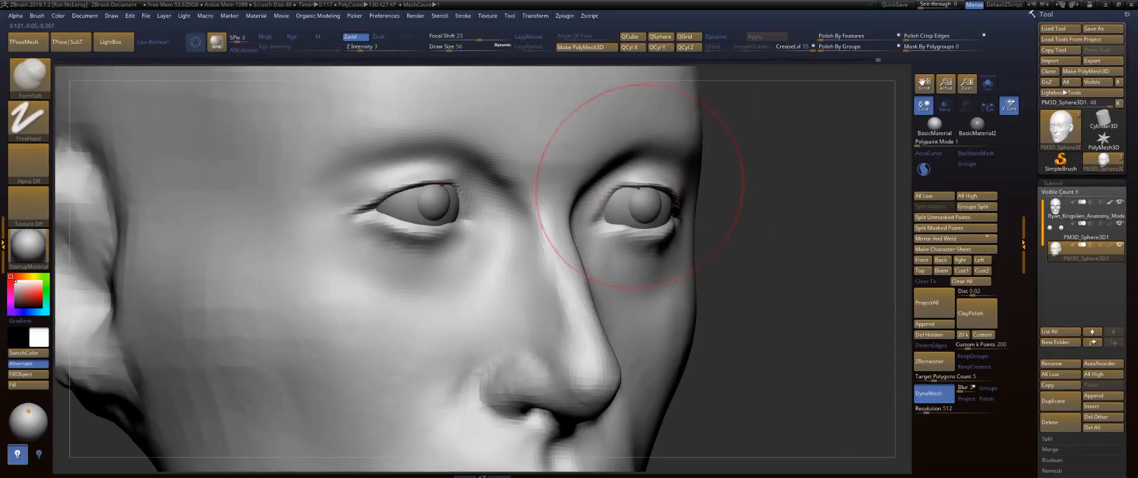
key(b)
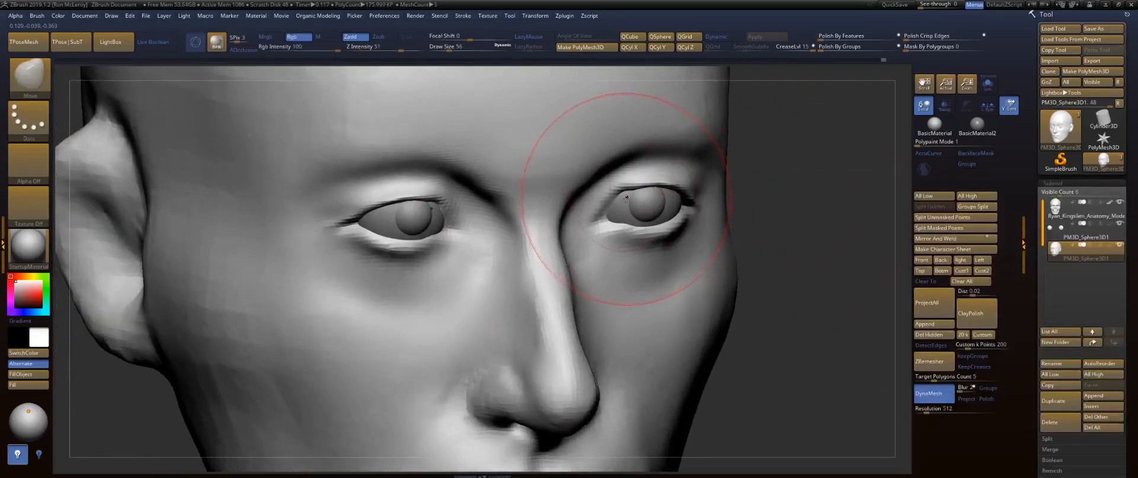
key(s)
drag(622, 197, 616, 195)
drag(797, 202, 767, 160)
drag(641, 221, 667, 260)
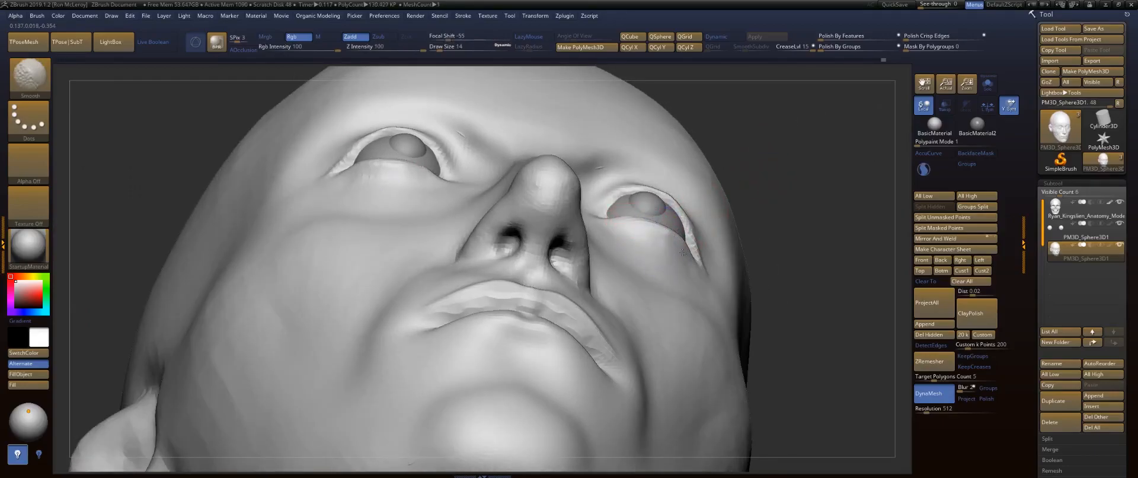
drag(815, 226, 813, 198)
key(f)
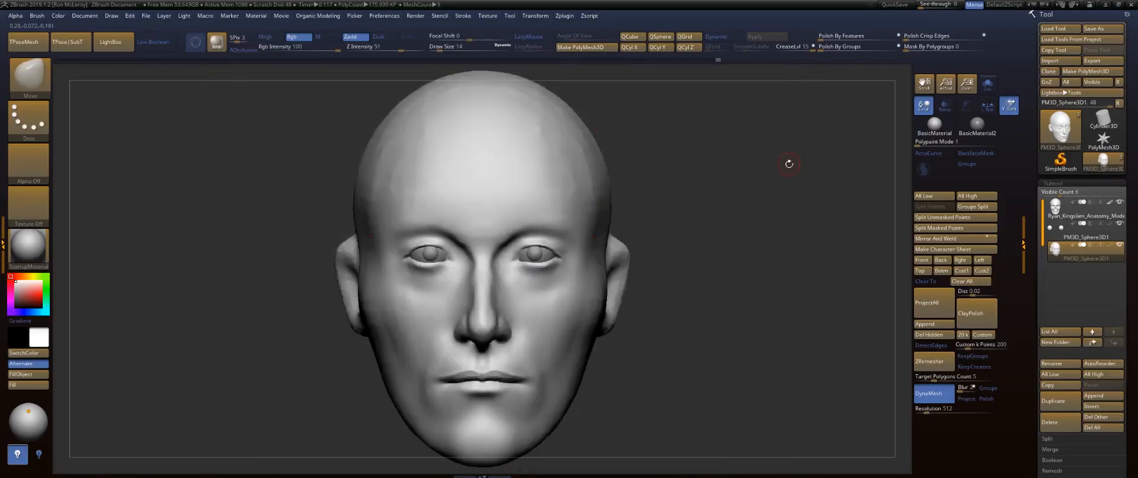
alt+drag(684, 195, 807, 187)
key(shift)
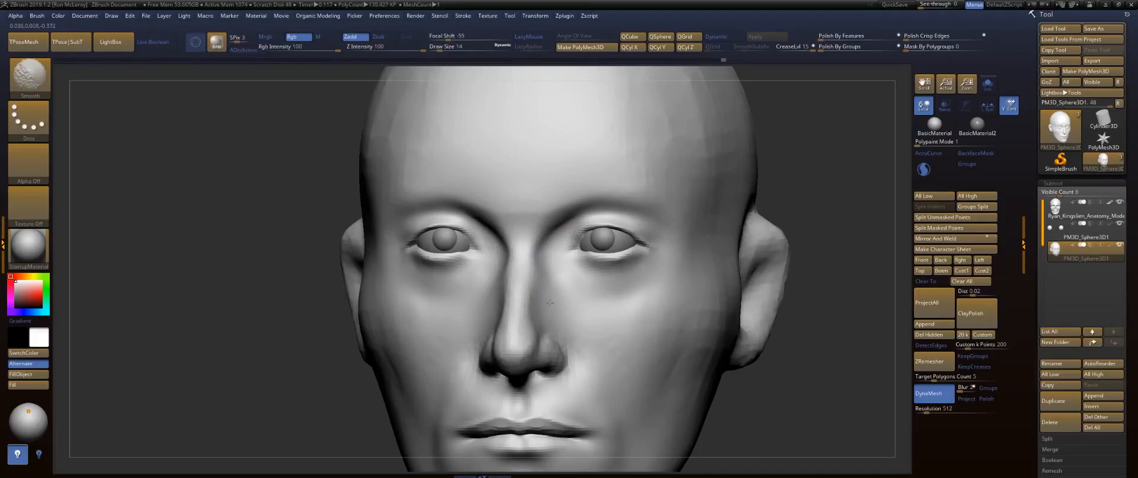
drag(859, 169, 904, 163)
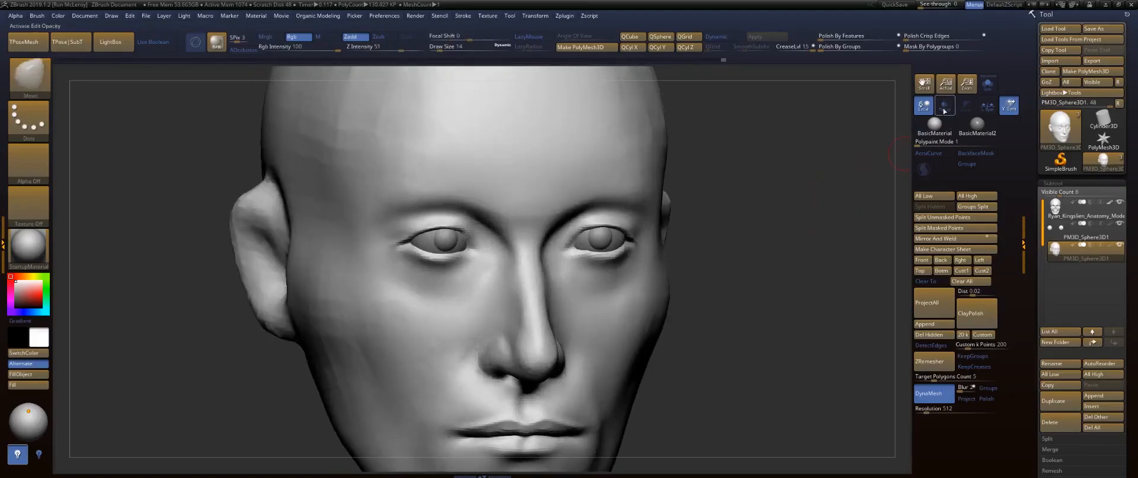
Turn on transparency and build up the area from the inner eye corners to the upper cheeks with the FormSoft brush at draw size 44.
click(947, 106)
mouse_move(792, 183)
shift+mouse_down()
mouse_move(765, 184)
mouse_move(812, 187)
shift+mouse_up()
key(b)
key(f)
key(s)
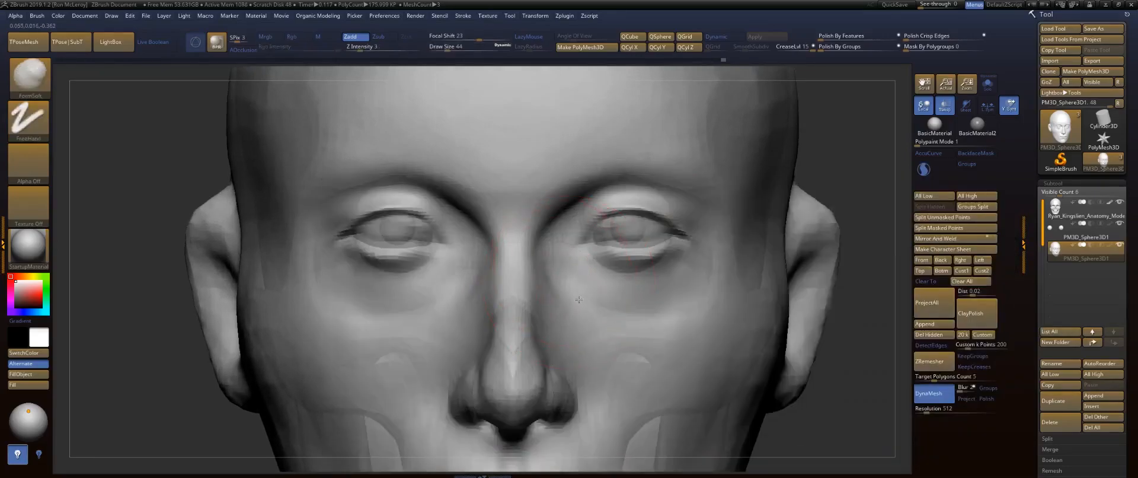
drag(550, 269, 598, 306)
drag(556, 268, 614, 317)
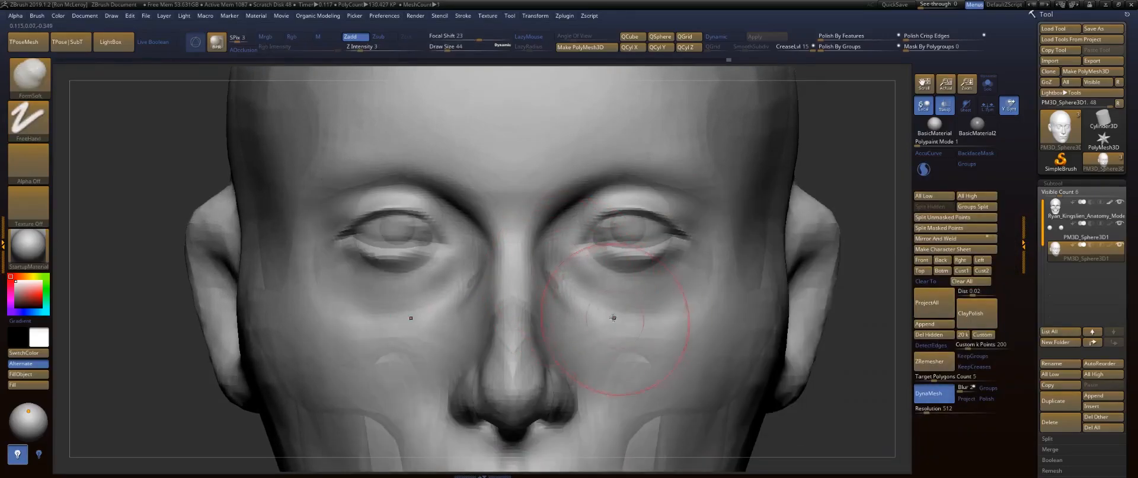
mouse_move(562, 273)
mouse_down()
mouse_move(599, 285)
mouse_move(601, 309)
mouse_up()
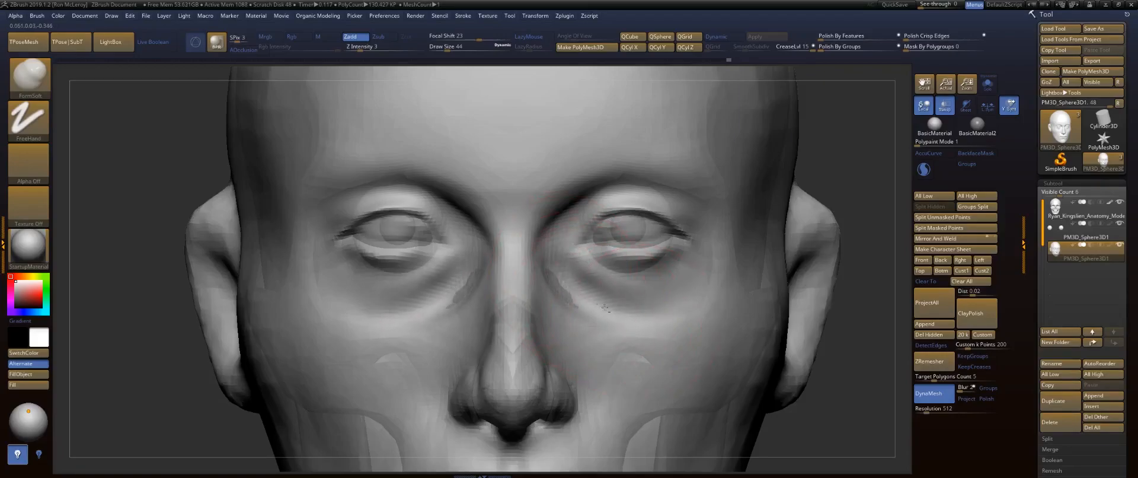
Fill the transition from nose to cheek with the FormSoft brush at draw size 33, and turn off transparency.
right_drag(611, 307, 561, 287)
key(s)
mouse_move(556, 285)
mouse_down()
mouse_move(538, 299)
mouse_move(569, 352)
mouse_up()
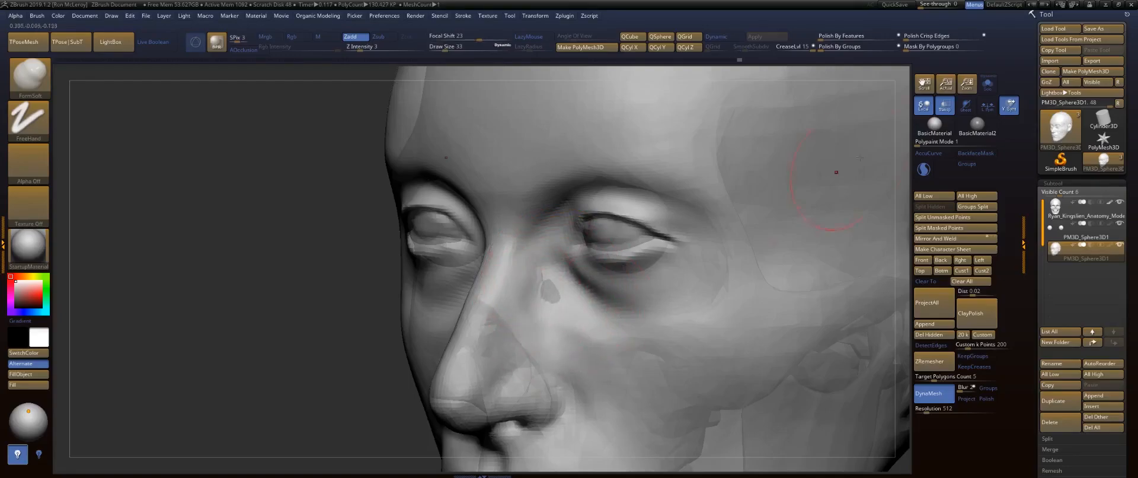
click(945, 106)
Add clay between the nose side and upper cheek with the ClayBuildup brush at draw size 33, and smooth it.
alt+right_drag(560, 285, 589, 211)
key(b)
key(c)
key(b)
mouse_move(572, 206)
mouse_down()
mouse_move(614, 258)
mouse_move(561, 198)
mouse_up()
mouse_move(613, 252)
mouse_down()
mouse_move(545, 255)
mouse_move(570, 223)
mouse_move(610, 290)
mouse_move(520, 208)
mouse_up()
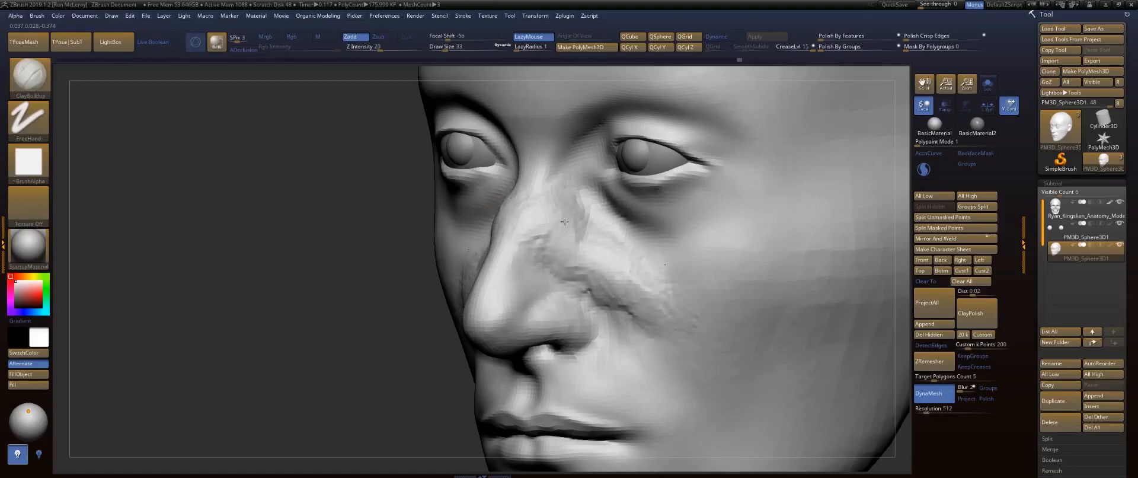
mouse_move(665, 330)
shift+mouse_down()
mouse_move(593, 232)
mouse_move(628, 309)
shift+mouse_up()
Build diagonal forms from the inner eye corner past the nostril toward the mouth corner with ClayBuildup, and blend them smooth.
drag(591, 218, 645, 364)
mouse_move(604, 266)
mouse_down()
mouse_move(650, 362)
mouse_move(645, 405)
mouse_up()
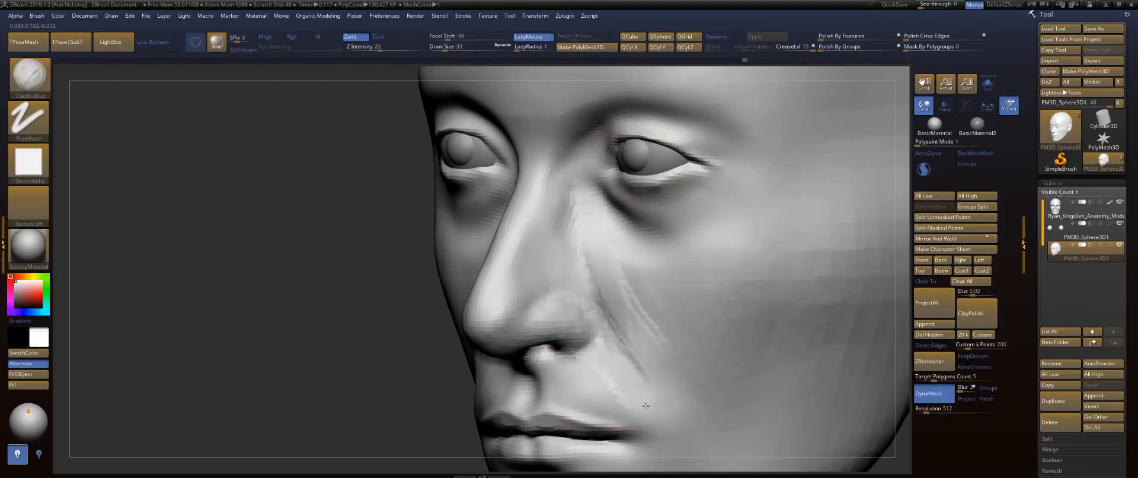
mouse_move(640, 355)
shift+mouse_down()
mouse_move(599, 267)
mouse_move(643, 349)
shift+mouse_up()
drag(591, 245, 667, 386)
drag(598, 252, 661, 376)
mouse_move(589, 208)
mouse_down()
mouse_move(597, 272)
mouse_move(667, 389)
mouse_up()
shift+drag(667, 386, 644, 355)
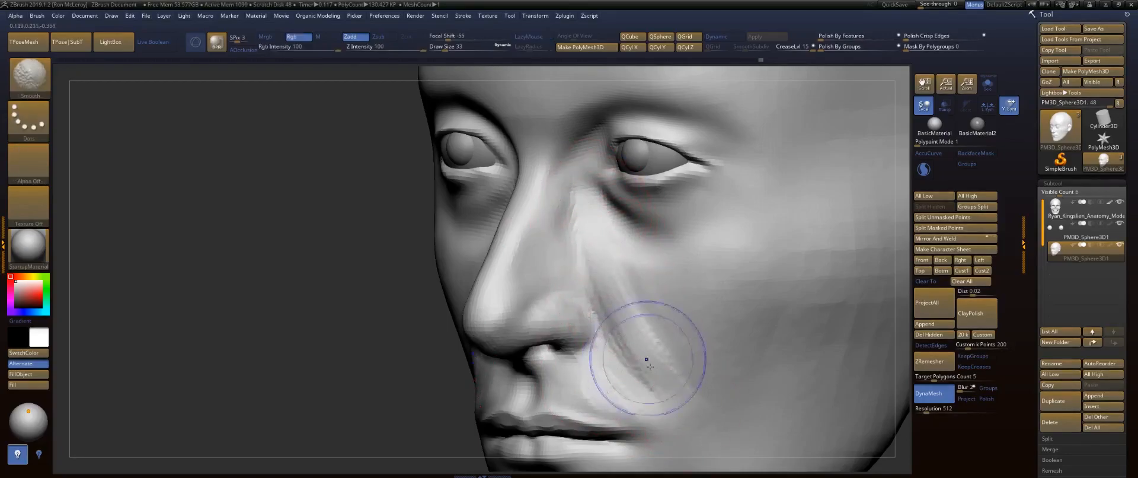
mouse_move(617, 385)
mouse_down()
mouse_move(652, 431)
mouse_move(668, 417)
mouse_up()
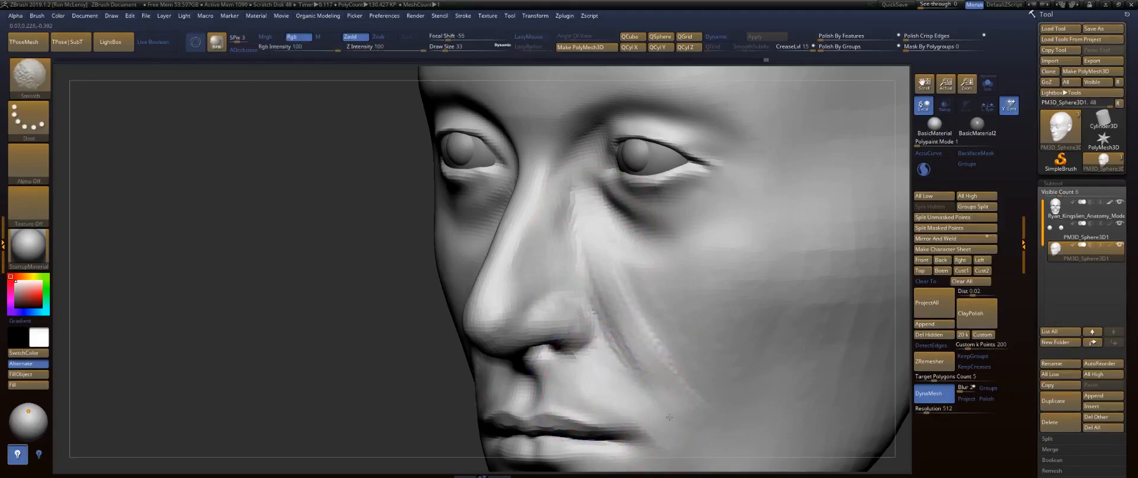
shift+drag(594, 269, 663, 362)
Add clay along the side of the nose bridge below the inner eye corner and smooth it.
drag(572, 185, 575, 177)
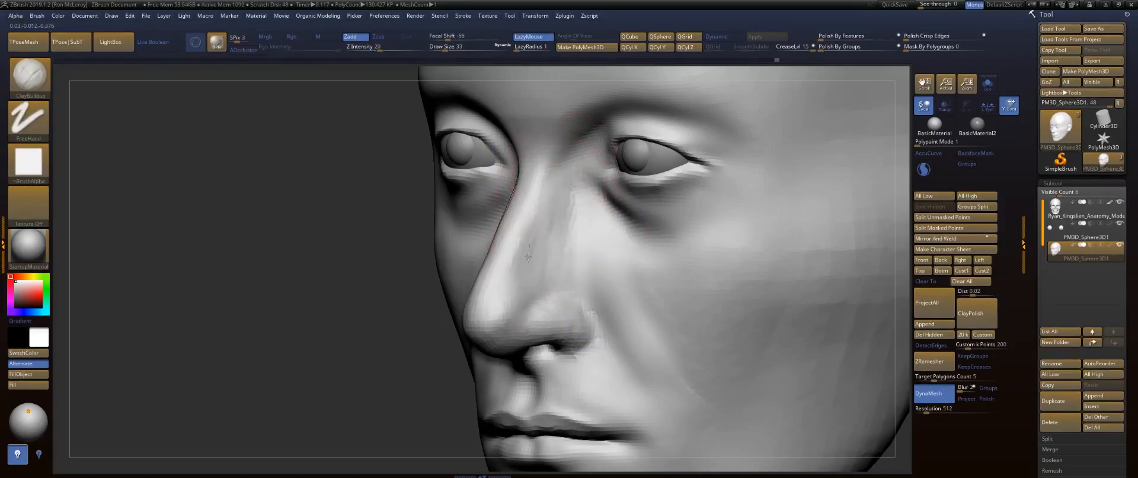
key(shift)
shift+drag(551, 250, 560, 246)
Build up the nose side and the fold beside the nostril with ClayBuildup at draw size 37, and smooth the fold.
drag(302, 219, 471, 214)
right_drag(467, 209, 558, 206)
right_drag(642, 208, 570, 255)
key(s)
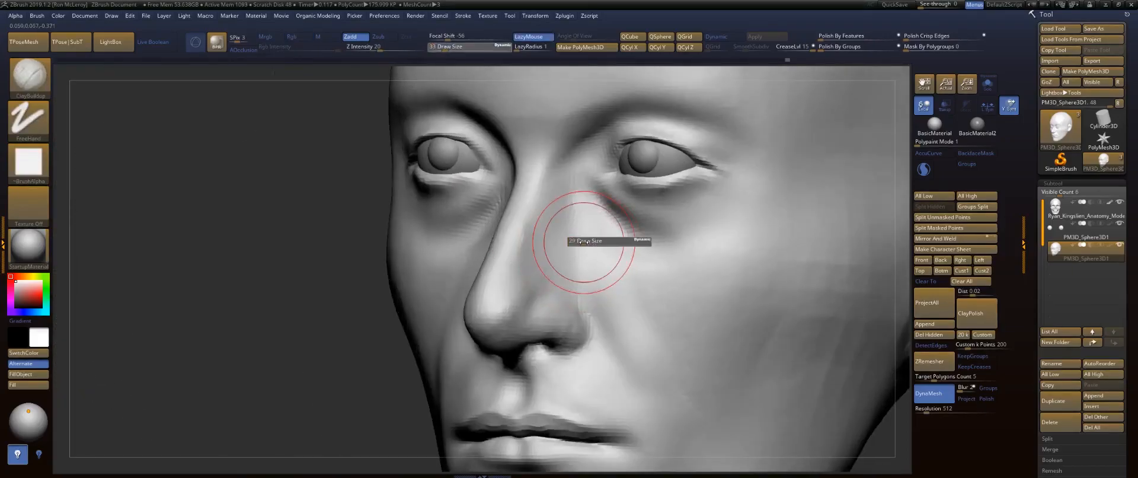
drag(585, 242, 532, 218)
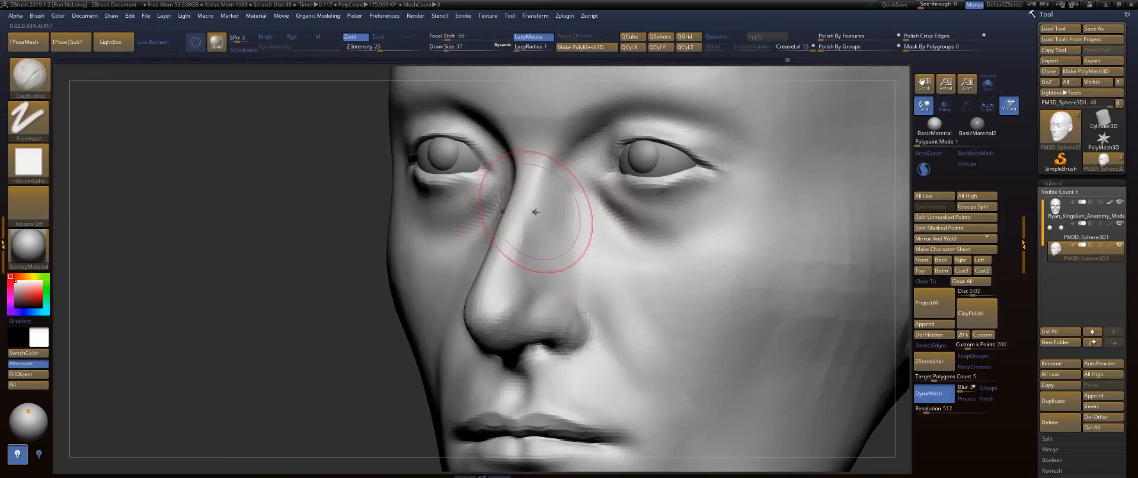
drag(579, 256, 644, 387)
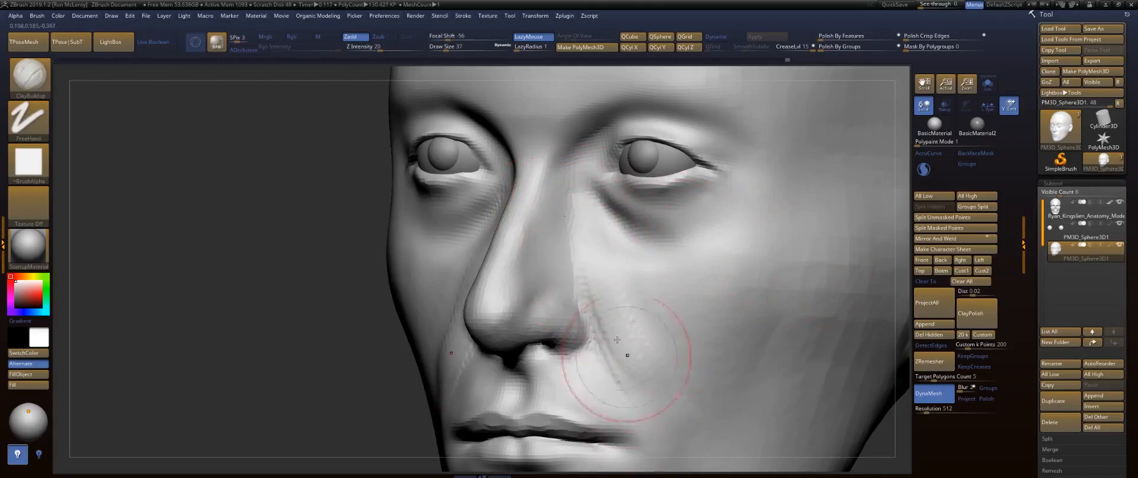
shift+drag(648, 326, 611, 350)
Reshape the lower lids and under-eye contour from a high view with the Move brush at draw size 25.
right_drag(534, 267, 595, 225)
mouse_move(587, 262)
right_down()
mouse_move(836, 188)
mouse_move(813, 221)
mouse_move(795, 221)
mouse_move(800, 236)
mouse_move(688, 208)
right_up()
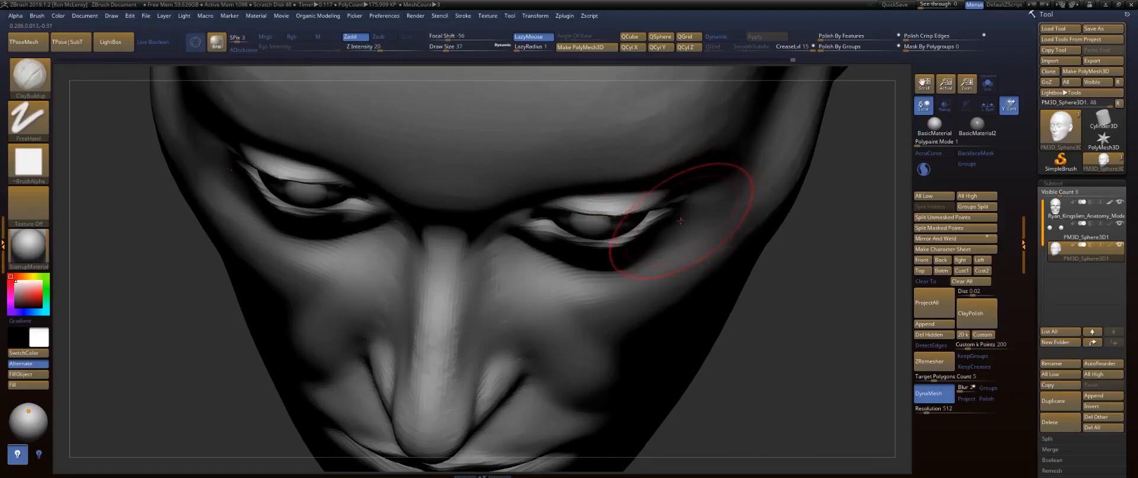
key(b)
key(m)
key(v)
key(s)
drag(595, 240, 590, 245)
mouse_move(617, 210)
mouse_down()
mouse_move(647, 229)
mouse_move(603, 246)
mouse_up()
key(shift)
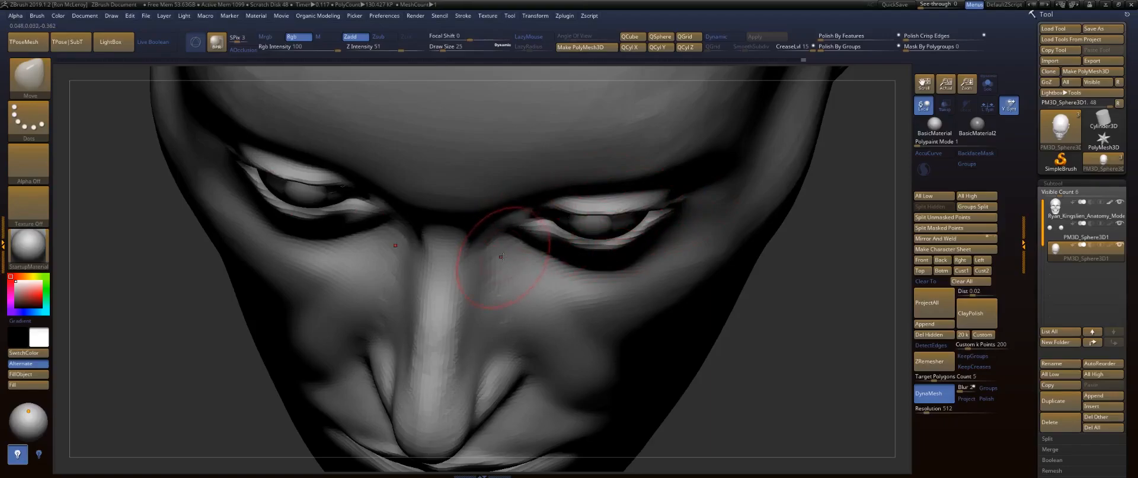
drag(813, 330, 790, 197)
key(f)
key(d)
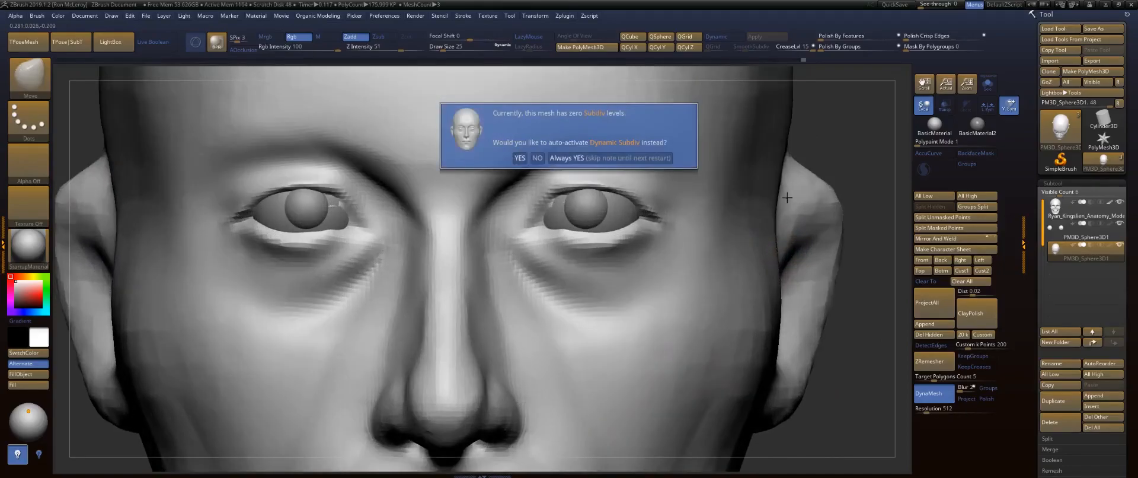
key(b)
key(Escape)
Refine the creases around the inner eye corners with the DamStandard brush at draw size 25.
mouse_move(855, 159)
alt+mouse_down()
mouse_move(859, 116)
mouse_move(764, 104)
alt+mouse_up()
key(b)
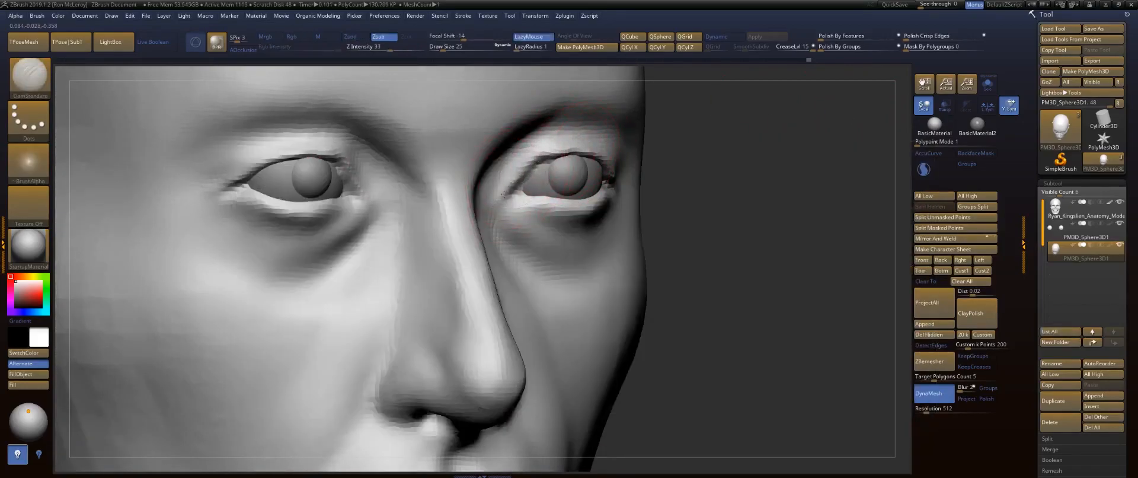
drag(743, 174, 643, 182)
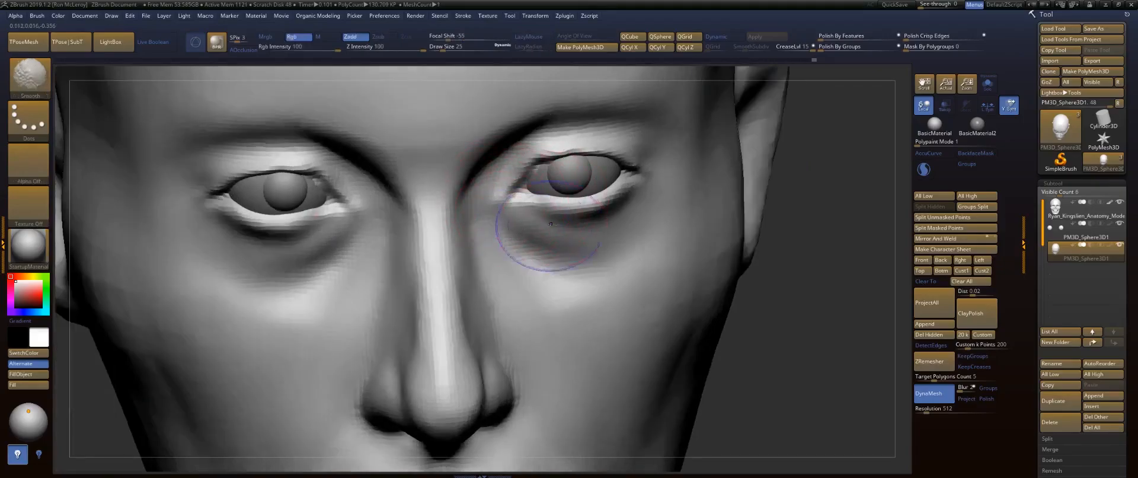
Refine the crease beneath the lower eyelid.
mouse_move(834, 224)
mouse_down()
mouse_move(813, 172)
mouse_move(835, 163)
mouse_up()
mouse_move(515, 212)
mouse_down()
mouse_move(611, 215)
mouse_move(654, 198)
mouse_up()
drag(856, 160, 820, 202)
Build up the area between the lower eyelid and the nose with the ClayBuildup brush and smooth it into the cheek.
key(b)
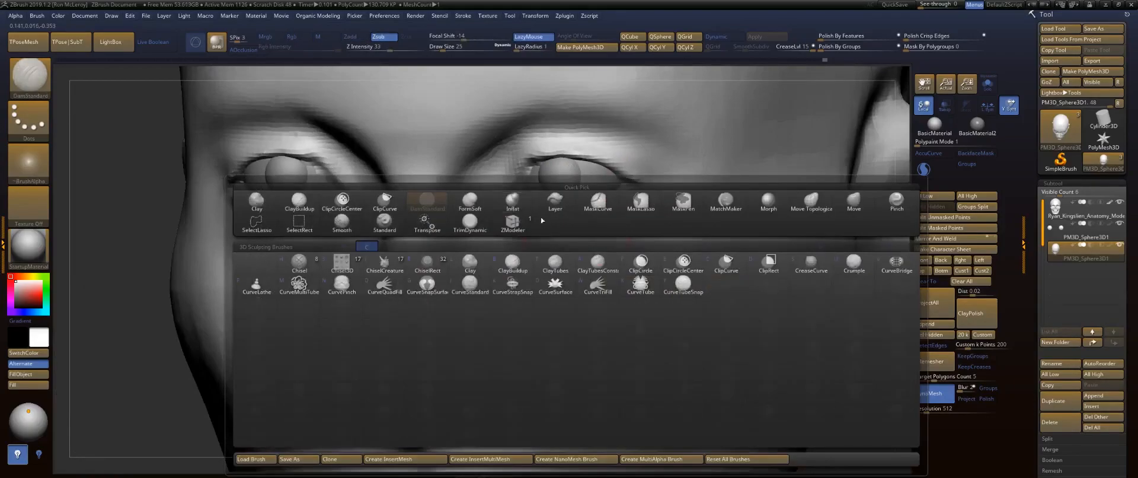
key(c)
key(b)
mouse_move(498, 244)
mouse_down()
mouse_move(552, 270)
mouse_move(515, 239)
mouse_move(523, 254)
mouse_up()
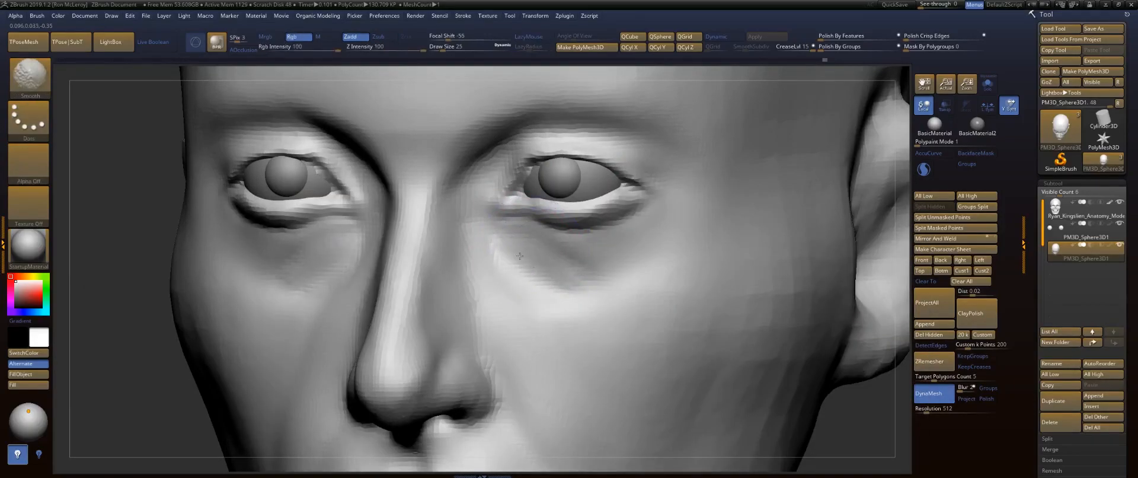
shift+drag(601, 269, 557, 250)
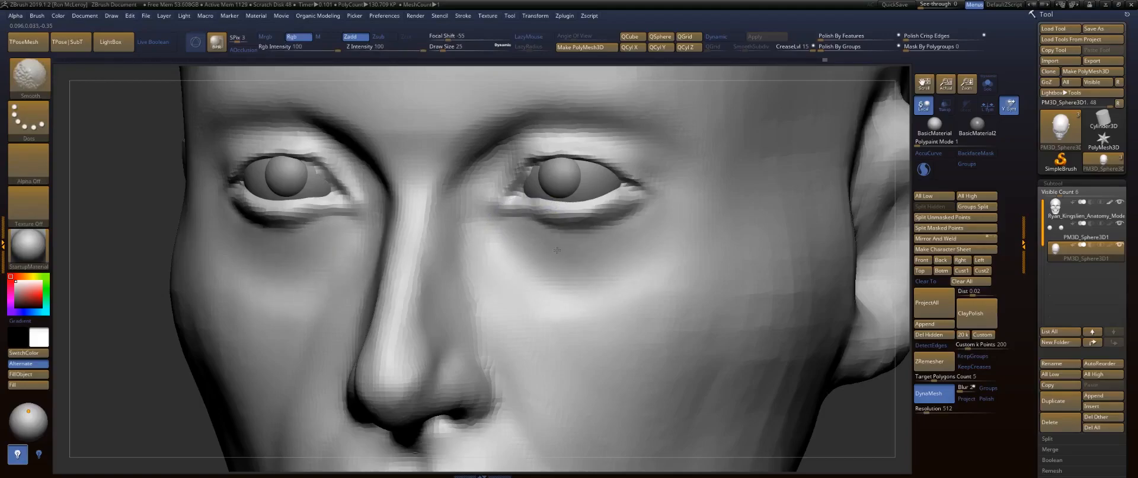
Isolate the head in Solo mode and carve the eyelid edges and inner eye corner with the DamStandard brush at draw size 11.
mouse_move(573, 129)
alt+right_down()
mouse_move(593, 207)
mouse_move(623, 214)
mouse_move(582, 228)
alt+right_up()
key(b)
key(d)
key(s)
key(s)
drag(542, 255, 537, 253)
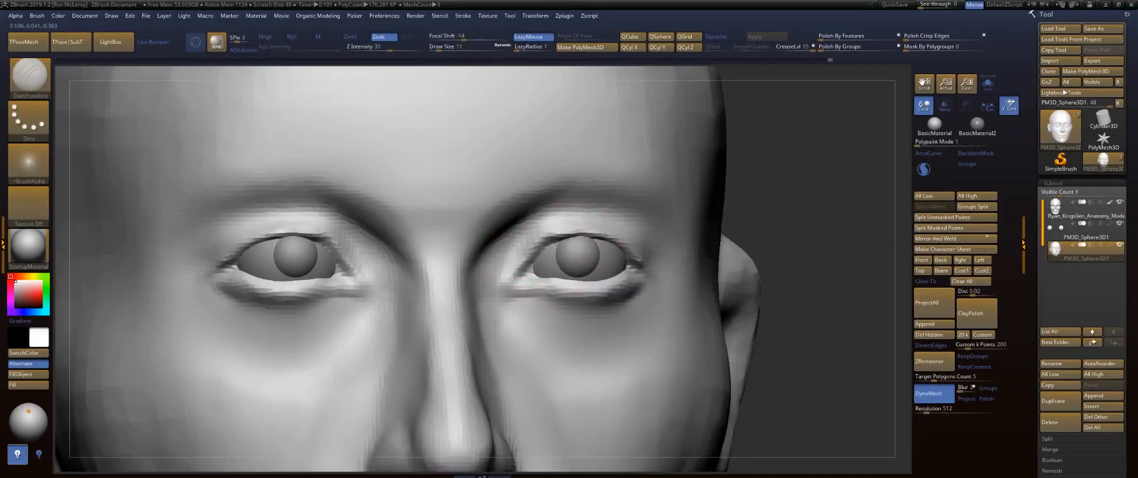
click(988, 83)
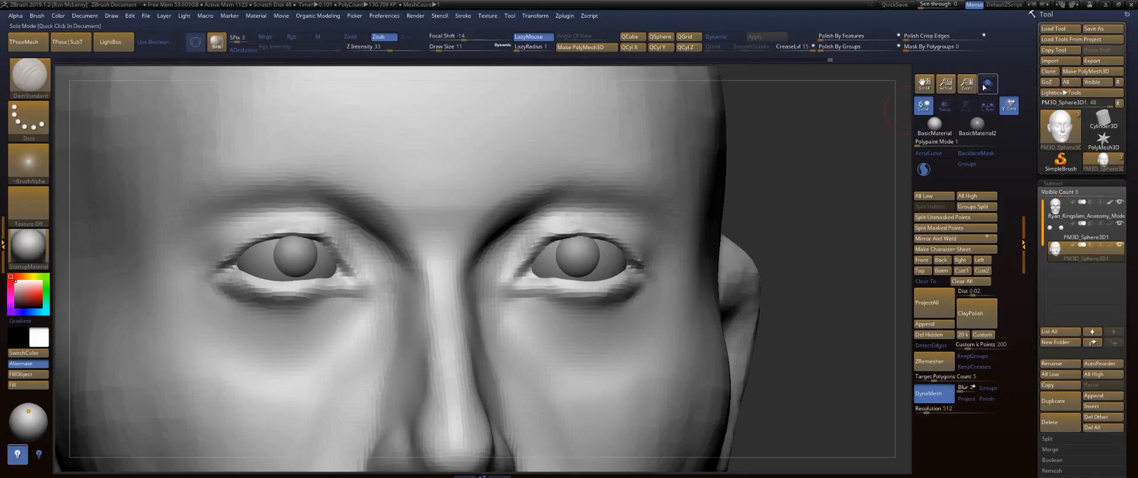
mouse_move(821, 145)
mouse_down()
mouse_move(779, 236)
mouse_move(788, 285)
mouse_up()
key(s)
drag(548, 283, 517, 283)
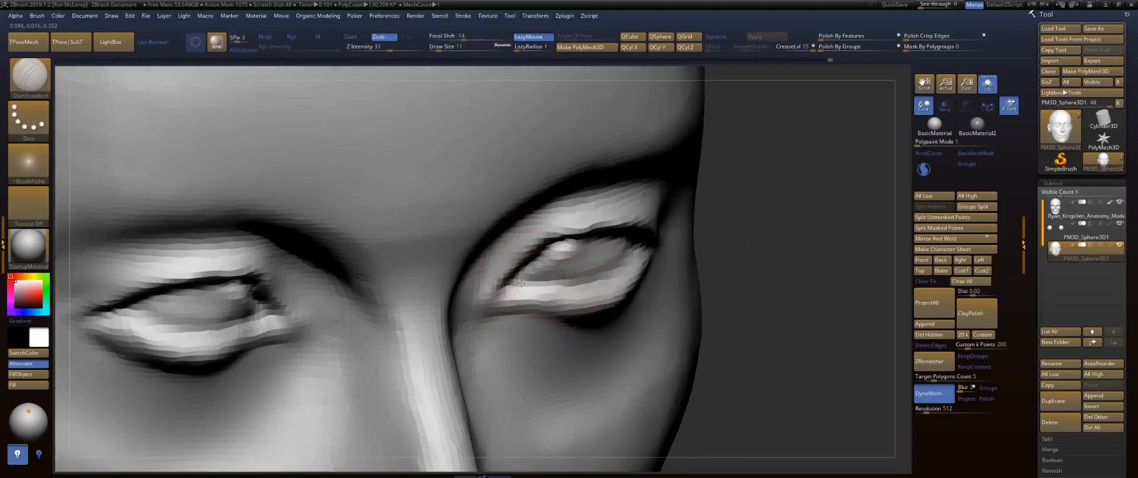
mouse_move(634, 260)
mouse_down()
mouse_move(522, 281)
mouse_move(638, 258)
mouse_up()
drag(519, 280, 639, 260)
Smooth the inside of the eye opening, switch to ClayBuildup at draw size 17, and turn off Solo mode.
drag(788, 215, 735, 226)
mouse_move(569, 248)
shift+mouse_down()
mouse_move(557, 260)
mouse_move(575, 252)
mouse_move(548, 248)
mouse_move(532, 268)
mouse_move(621, 259)
mouse_move(563, 256)
mouse_move(613, 251)
mouse_move(525, 271)
mouse_move(622, 265)
shift+mouse_up()
key(b)
key(c)
key(b)
key(s)
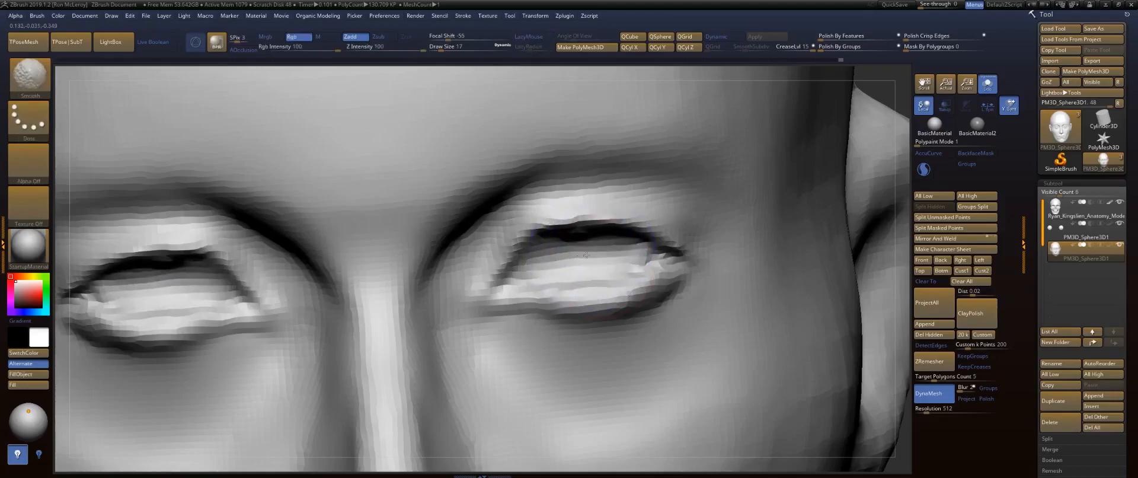
key(f)
click(988, 93)
Select the Move brush for reshaping the eyelids from below.
drag(750, 228, 785, 297)
key(b)
key(m)
key(v)
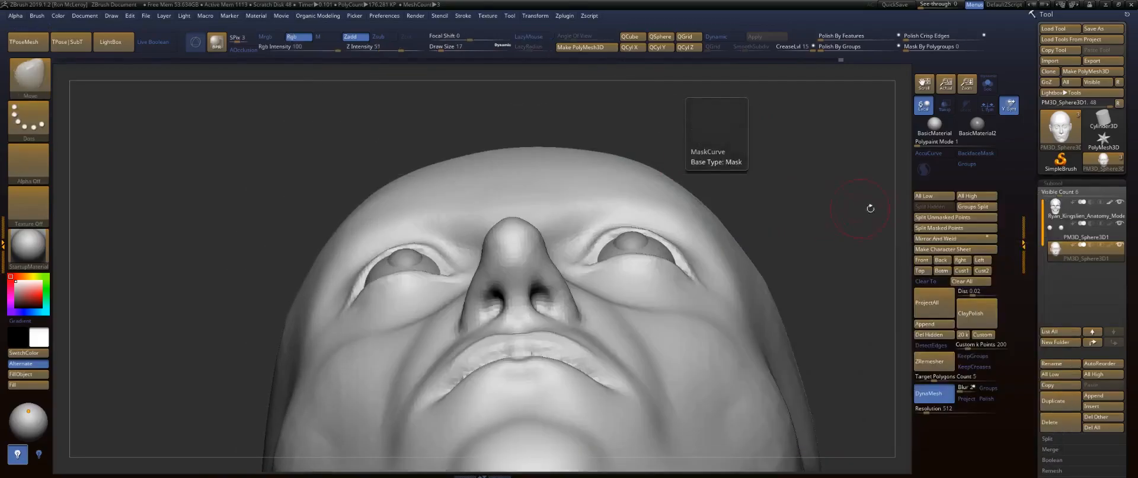
Try to reshape the inner eye corner and eyelid with the Move brush at draw size 65, and undo both strokes.
mouse_move(743, 217)
mouse_down()
mouse_move(768, 206)
mouse_move(754, 203)
mouse_up()
text(65)
key(Return)
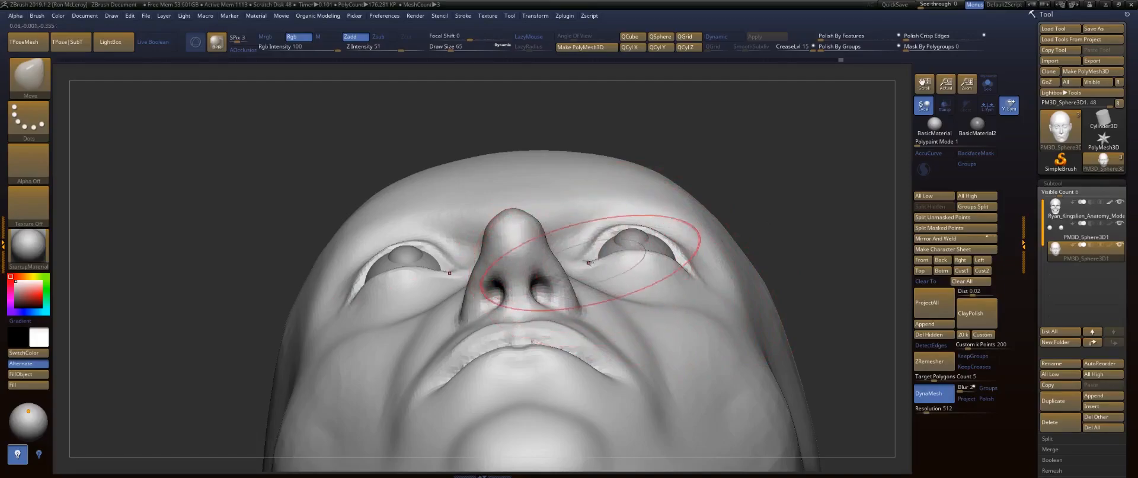
drag(590, 260, 586, 279)
drag(618, 239, 608, 225)
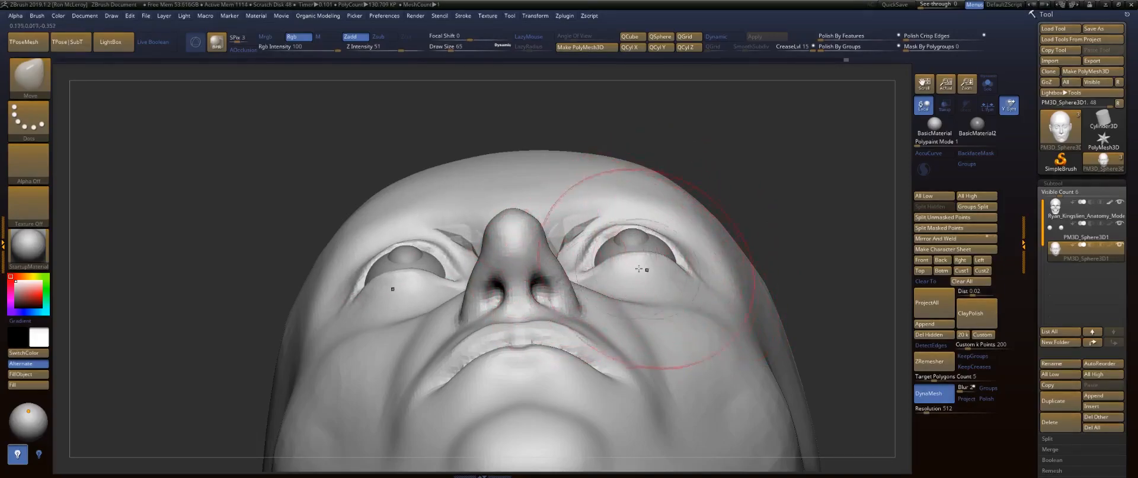
key(ctrl+z)
key(ctrl+z)
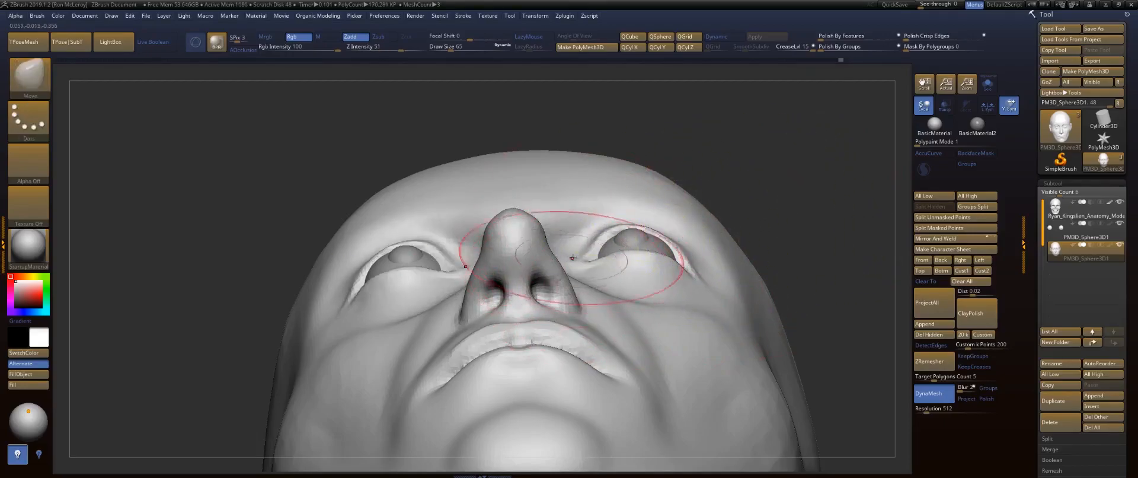
Adjust the upper eyelid and outer eye corner with the Move brush, using draw sizes 33 and 25.
key(s)
drag(653, 231, 647, 231)
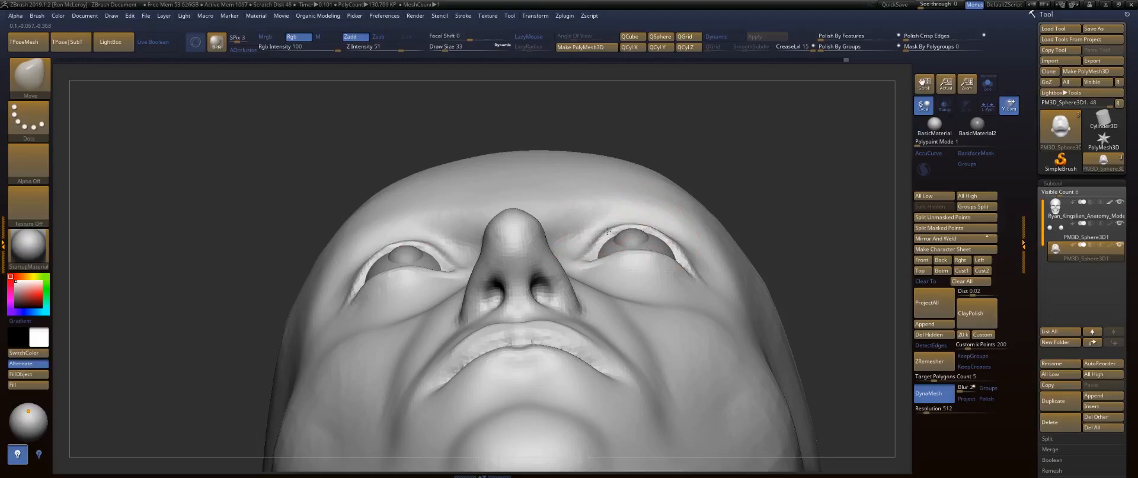
key(s)
drag(689, 273, 674, 259)
key(s)
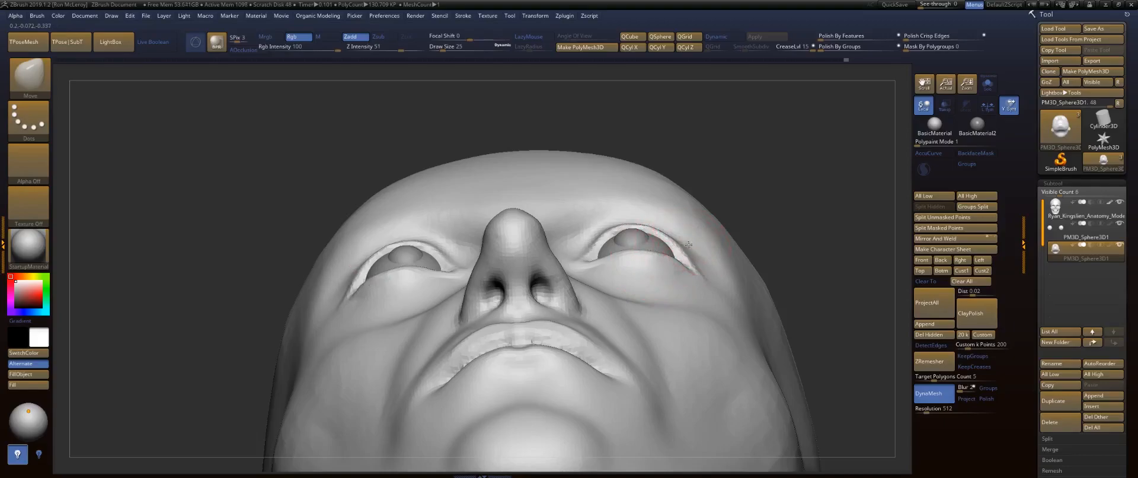
Smooth the lower eyelid's edge as seen from above the forehead.
drag(772, 173, 779, 203)
drag(857, 175, 852, 252)
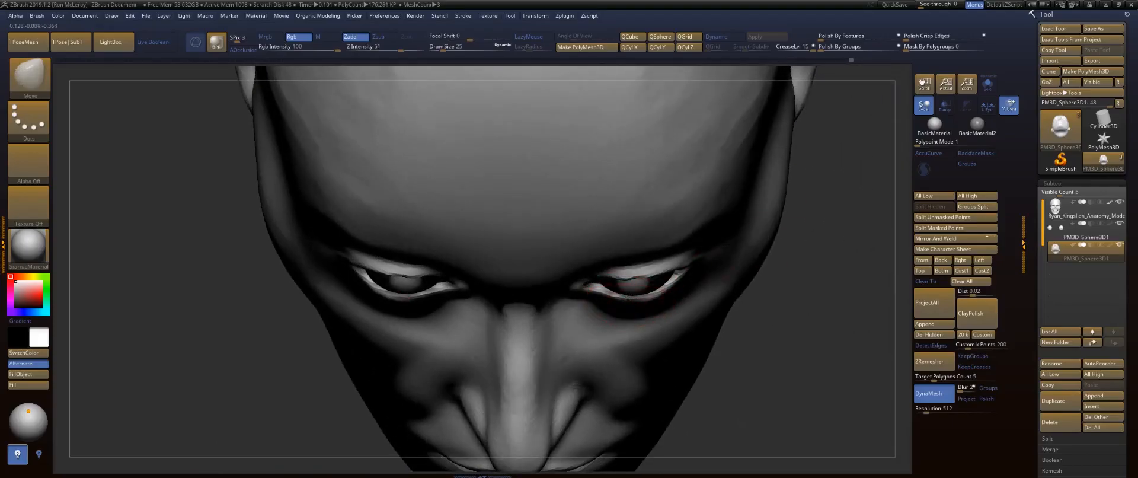
shift+drag(662, 295, 644, 300)
drag(852, 296, 852, 229)
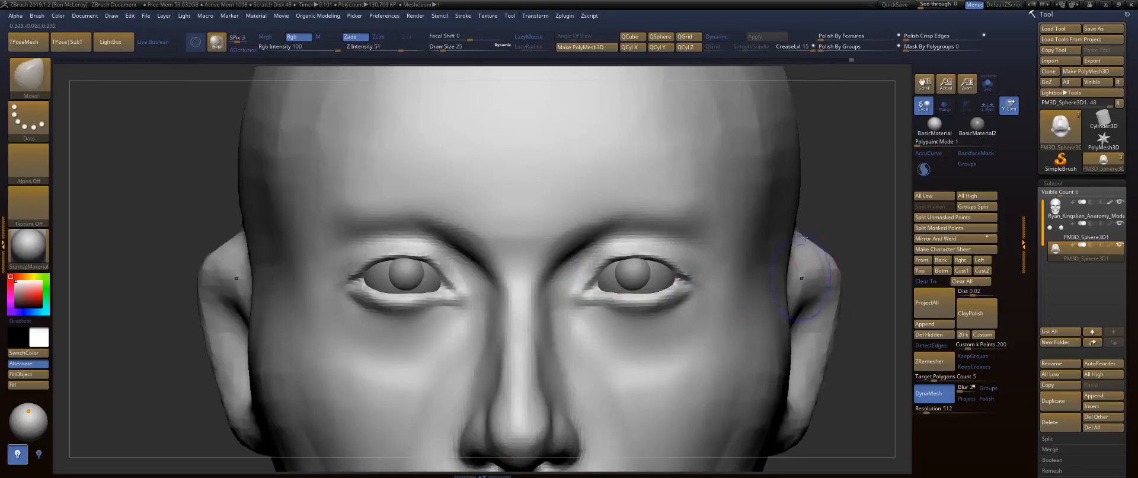
Smooth the cheek beside the nose with the Smooth brush at draw size 71.
key(f)
mouse_move(699, 247)
alt+mouse_down()
mouse_move(736, 166)
mouse_move(738, 202)
alt+mouse_up()
drag(746, 237, 692, 240)
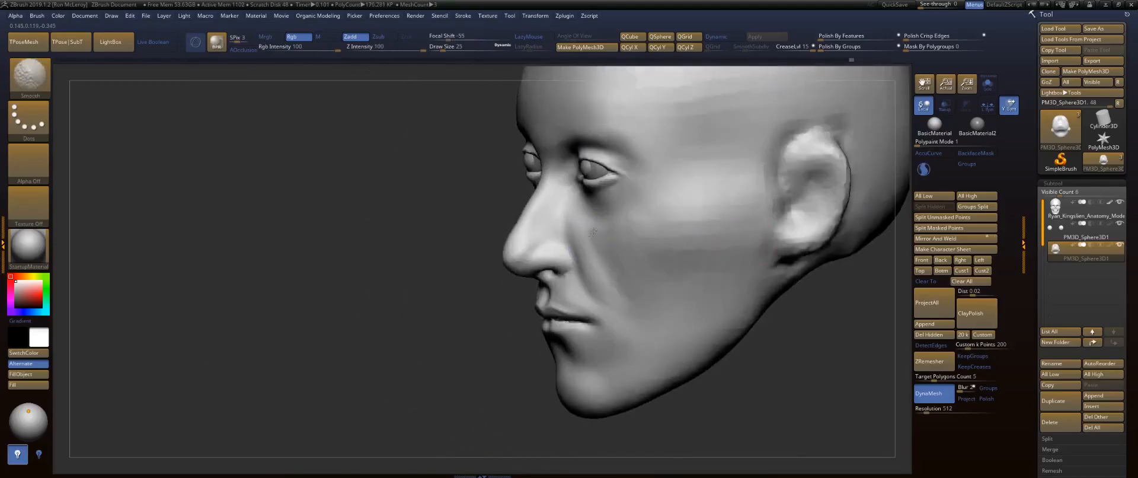
key(s)
drag(598, 272, 589, 261)
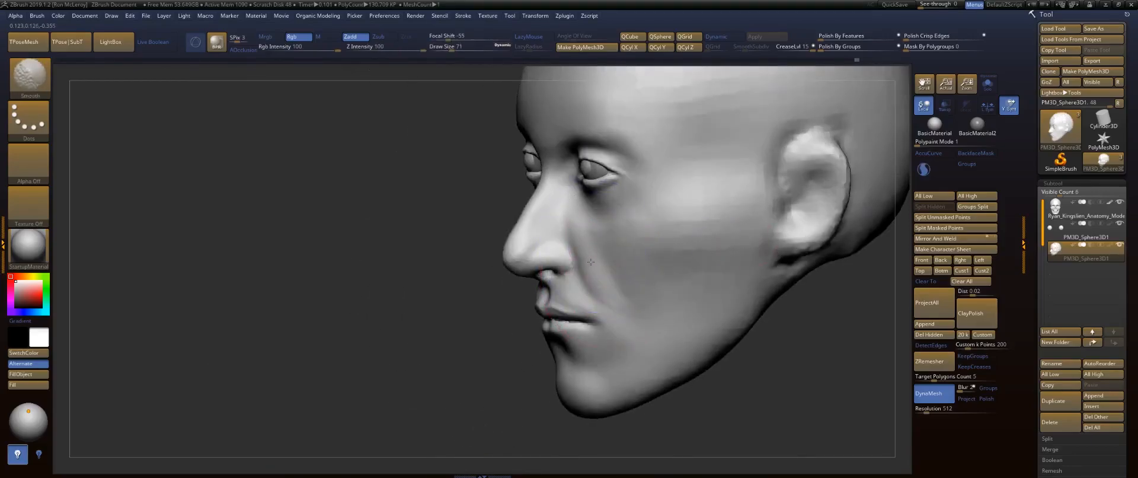
Carve the crease around the nostril wing with the DamStandard brush at draw size 37 and smooth its transition into the cheek.
mouse_move(509, 329)
mouse_down()
mouse_move(696, 300)
mouse_move(775, 249)
mouse_move(794, 277)
mouse_move(682, 274)
mouse_up()
key(b)
key(d)
key(s)
alt+drag(440, 258, 467, 332)
key(s)
drag(554, 224, 582, 239)
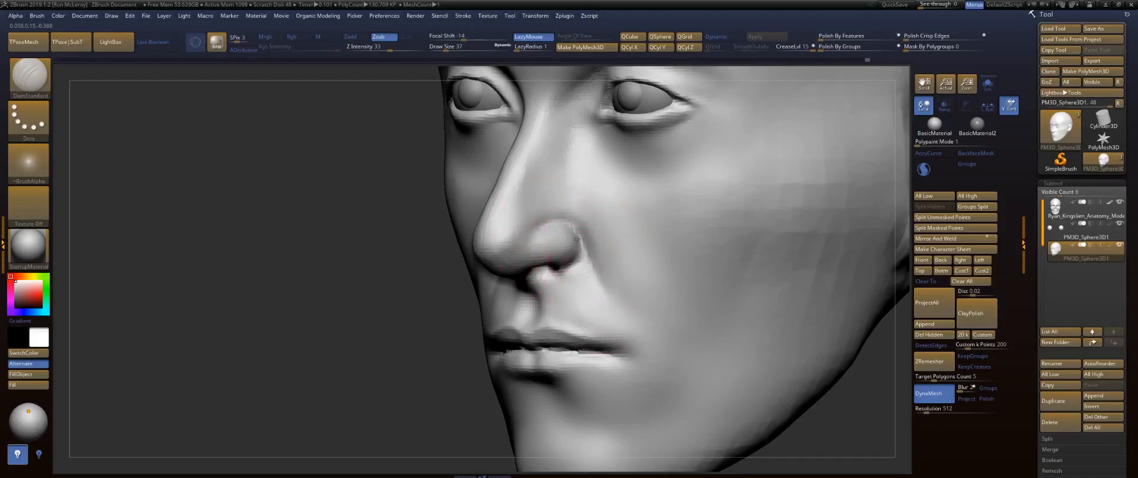
key(shift)
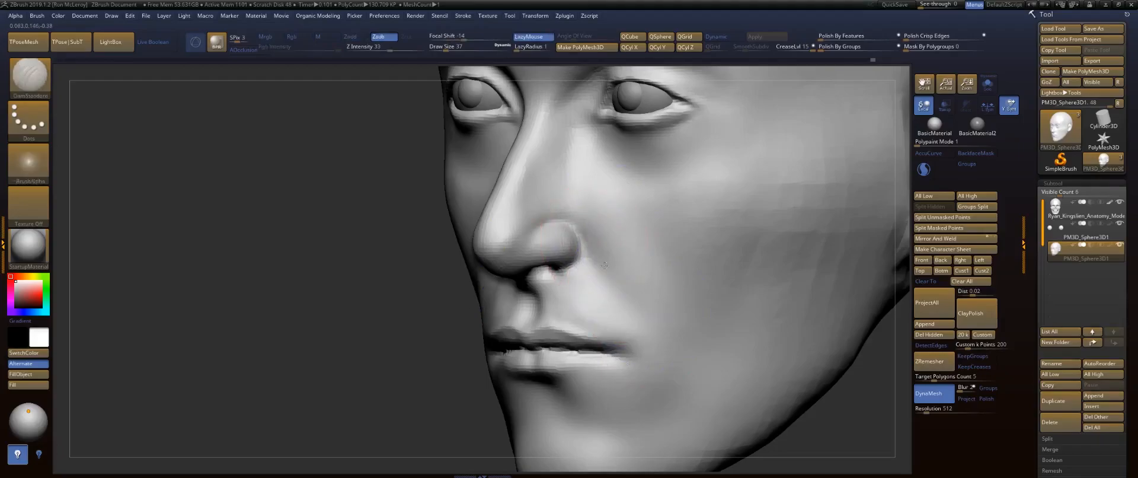
Compare the face with the skull's eye socket using temporary transparency, and smooth the areas below and beside the eye.
drag(381, 229, 655, 267)
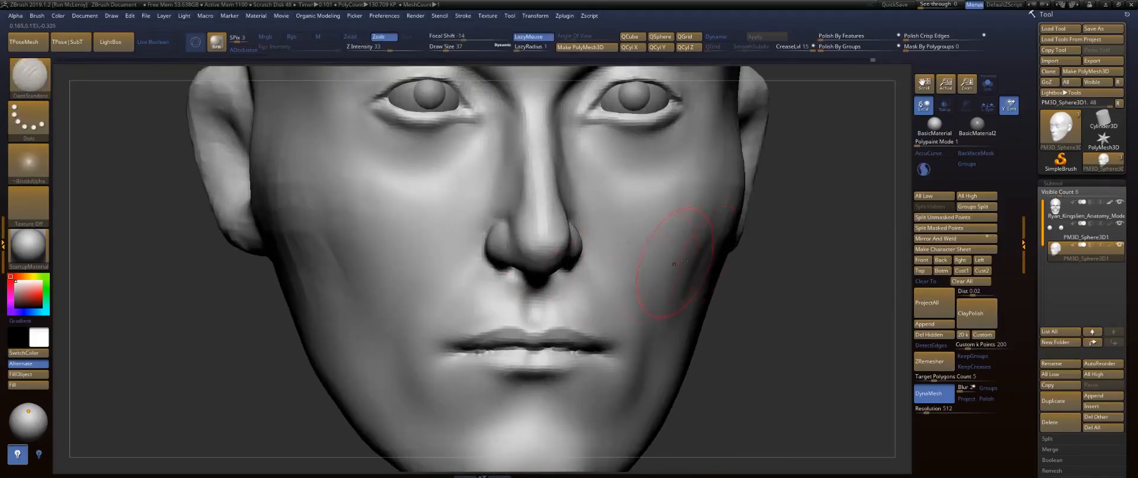
mouse_move(796, 298)
alt+mouse_down()
mouse_move(775, 318)
mouse_move(791, 343)
mouse_move(774, 287)
mouse_move(802, 300)
mouse_move(800, 187)
mouse_move(660, 188)
alt+mouse_up()
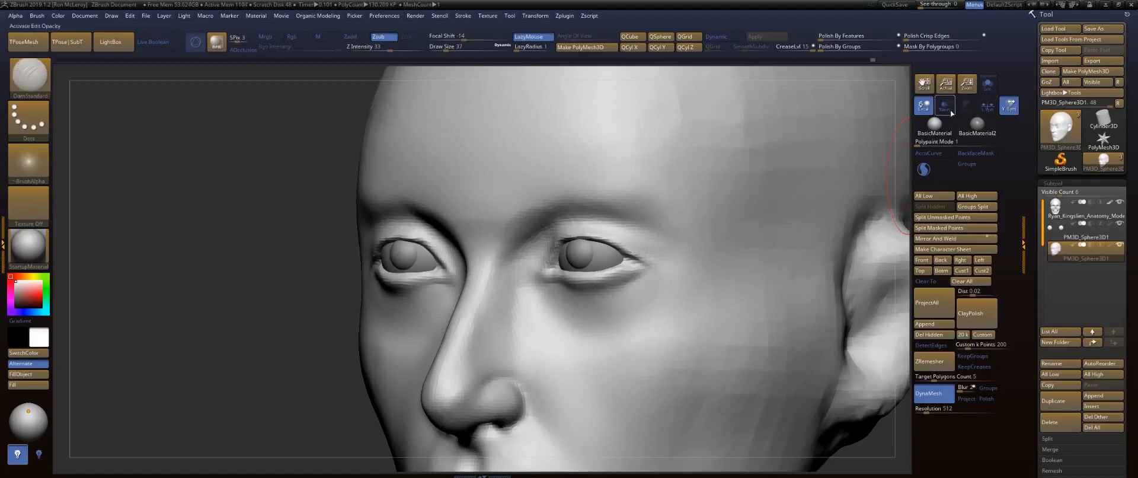
click(950, 113)
drag(277, 262, 281, 314)
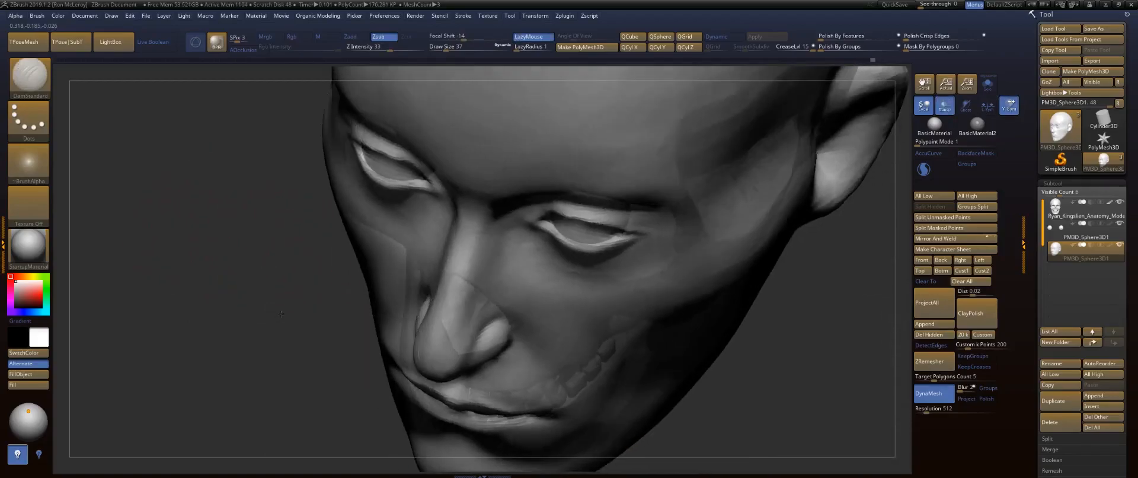
mouse_move(792, 359)
mouse_down()
mouse_move(800, 367)
mouse_move(787, 326)
mouse_move(803, 358)
mouse_move(784, 374)
mouse_up()
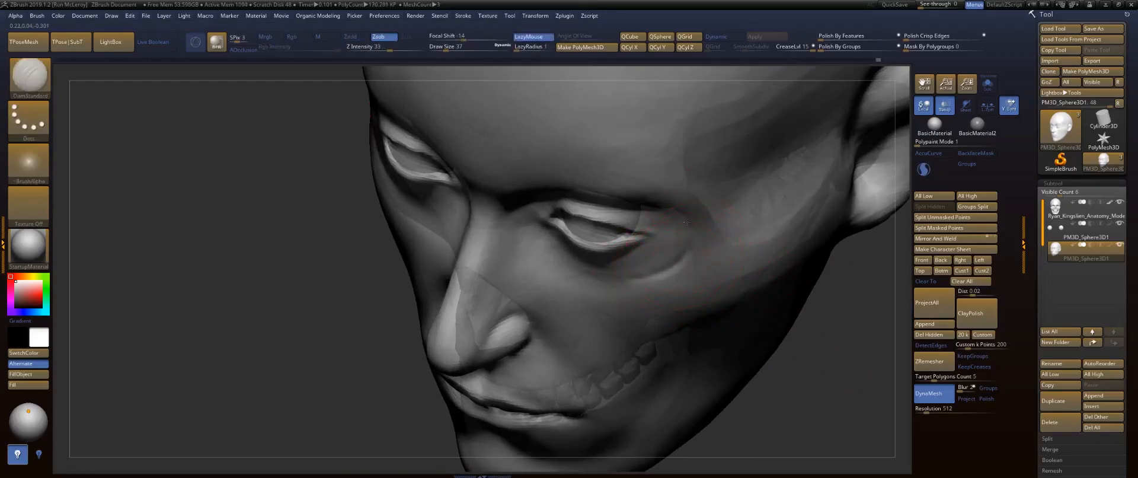
key(shift)
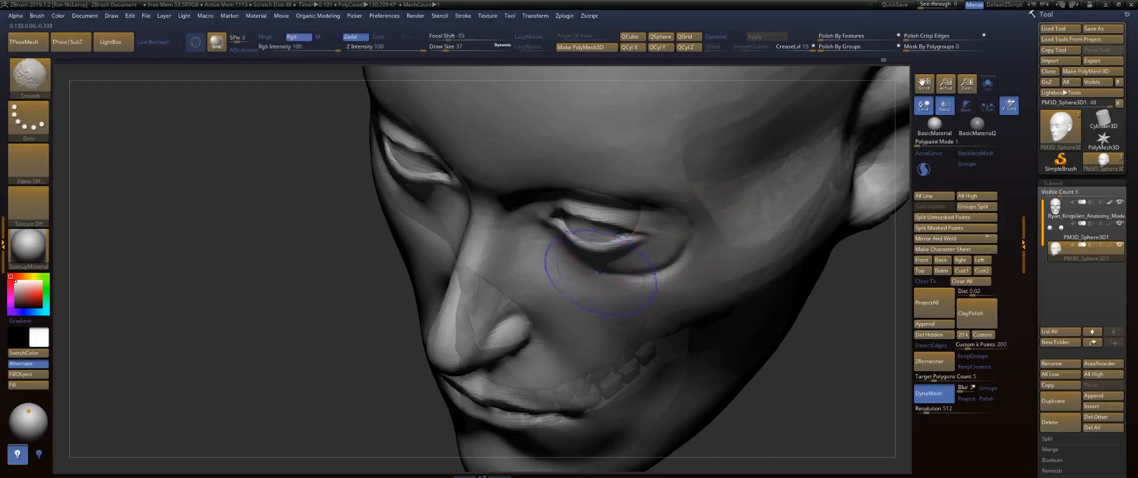
drag(816, 375, 848, 315)
click(945, 109)
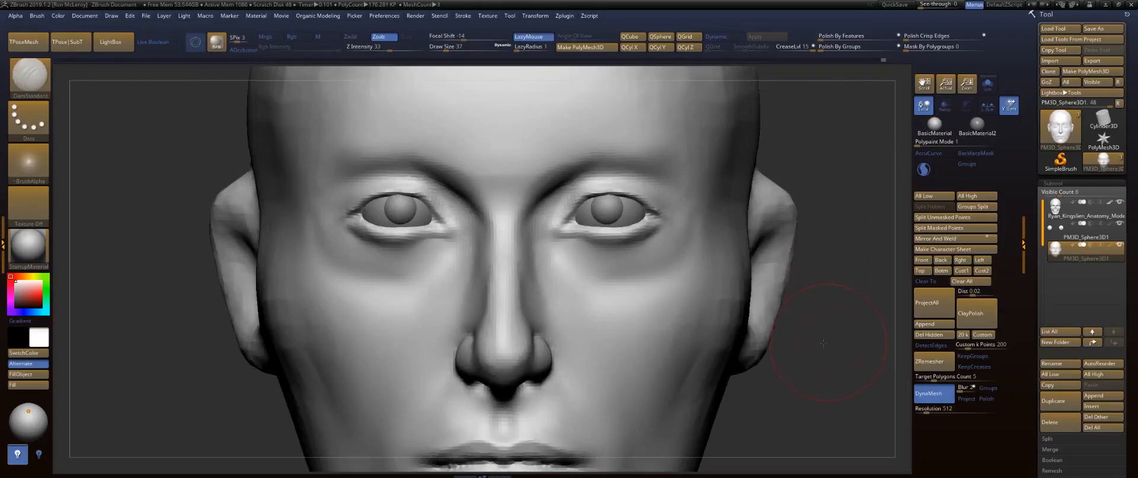
right_drag(826, 342, 635, 165)
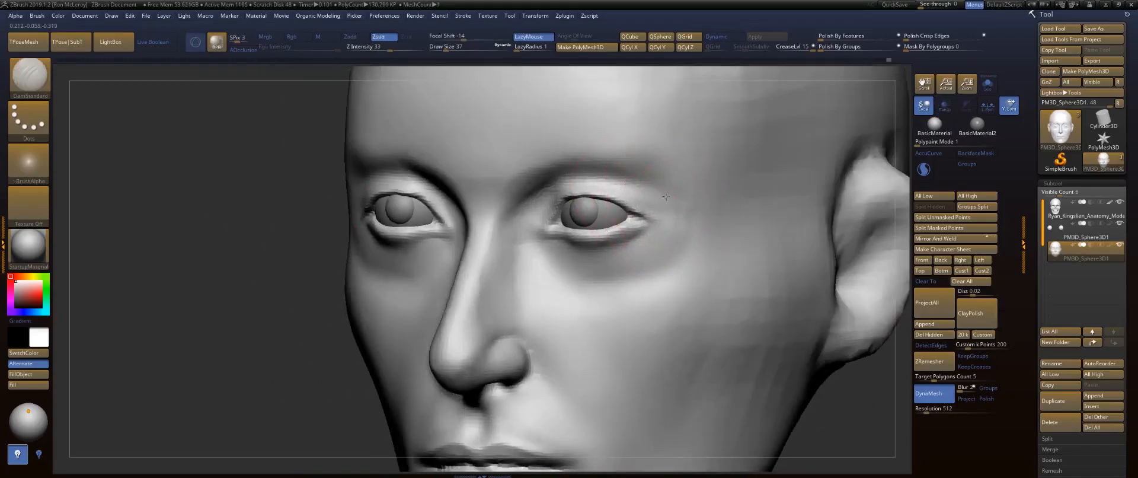
key(shift)
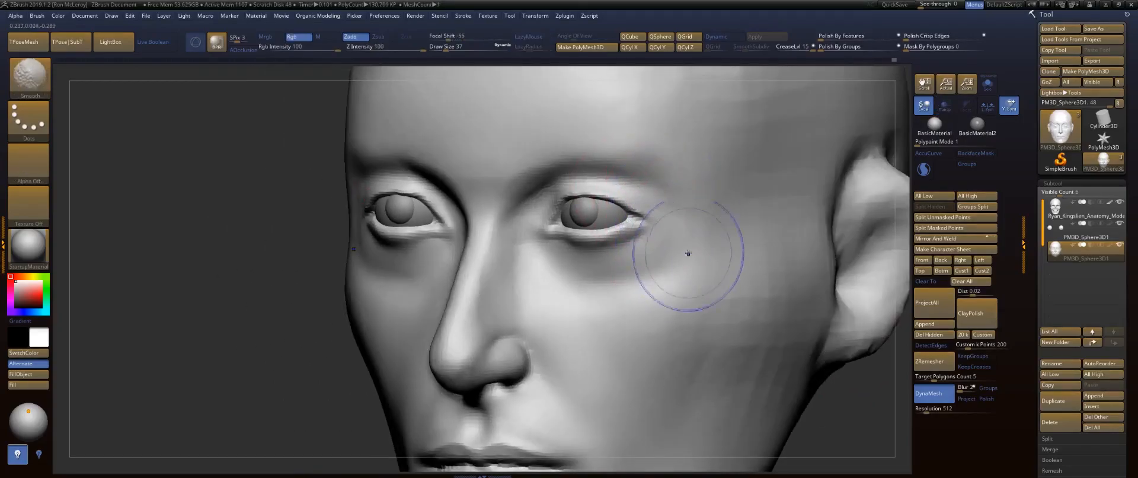
Isolate the skull subtool and pull the eye socket's outer rim forward in profile with the Move brush at draw size 71.
shift+drag(270, 280, 190, 279)
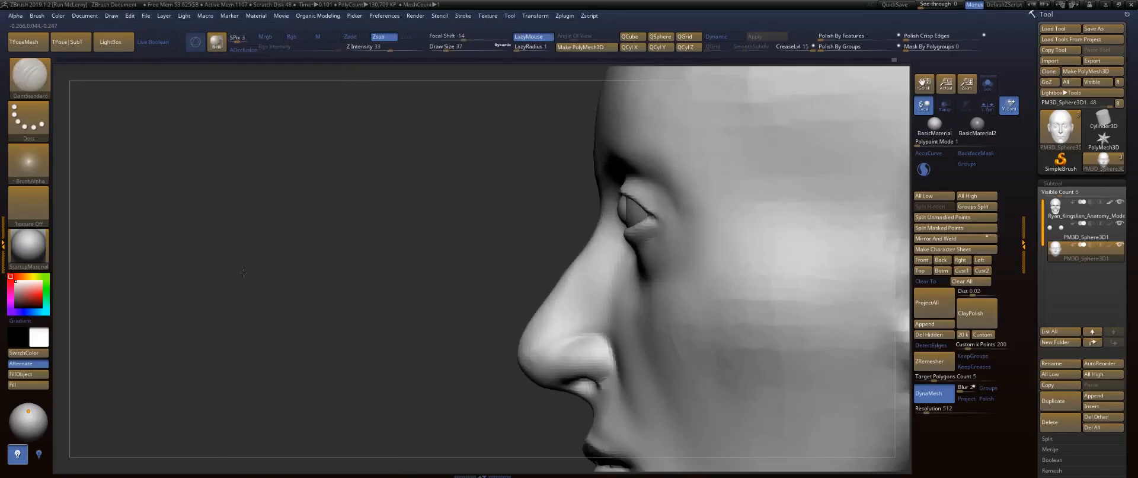
click(1074, 214)
click(985, 87)
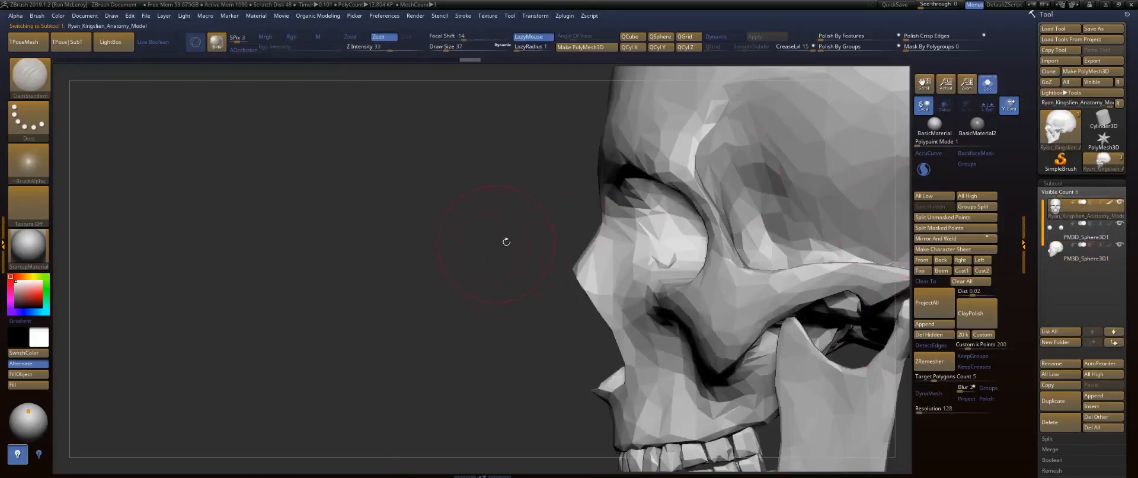
key(b)
key(m)
key(v)
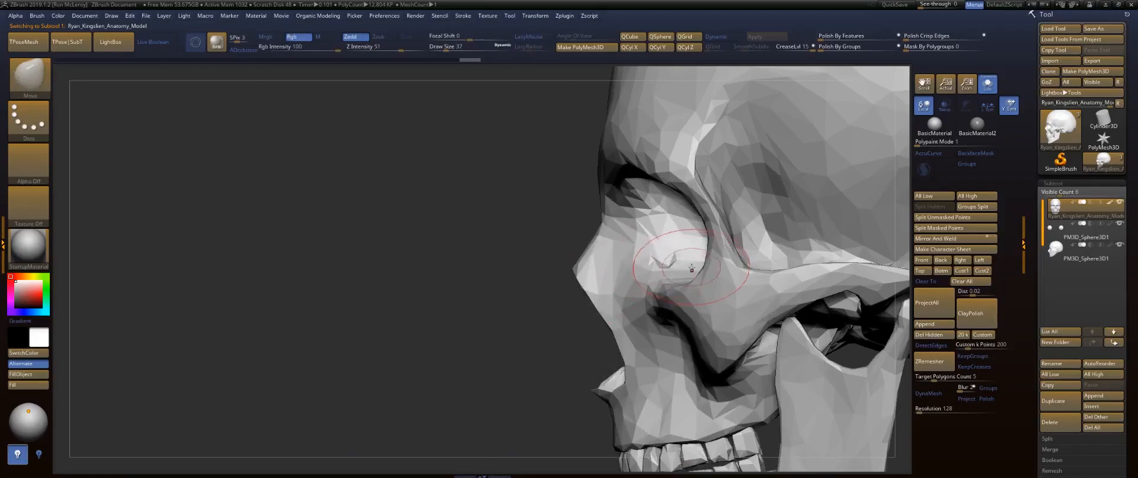
key(s)
mouse_move(703, 268)
mouse_down()
mouse_move(677, 234)
mouse_move(689, 238)
mouse_up()
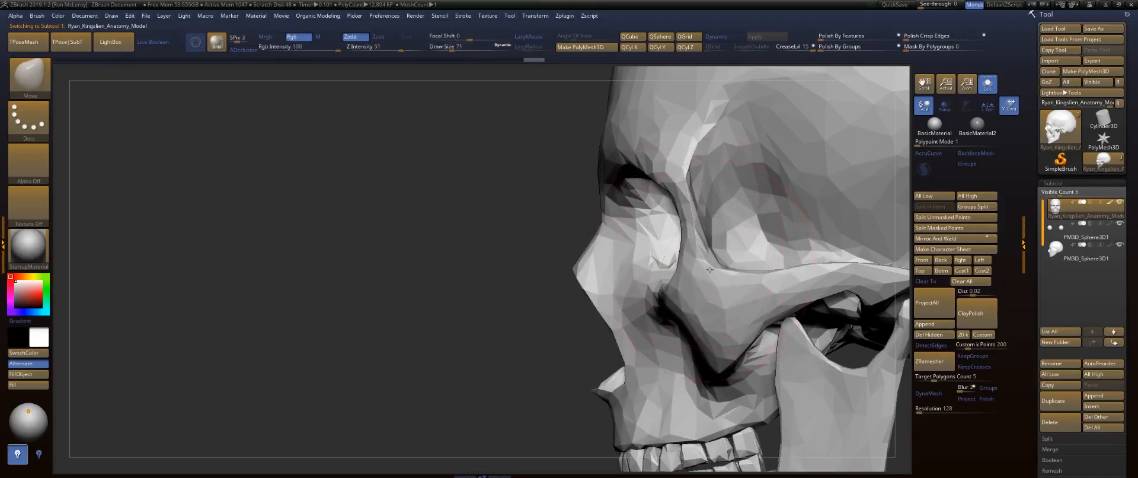
Switch back to the head subtool and turn off Solo mode to check the fit of the edited skull.
click(1082, 260)
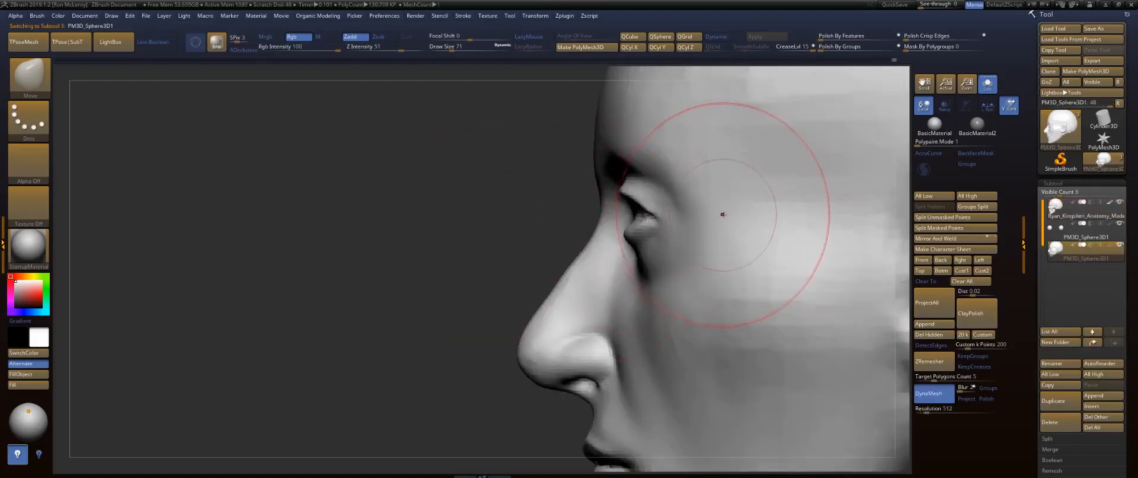
drag(464, 251, 889, 236)
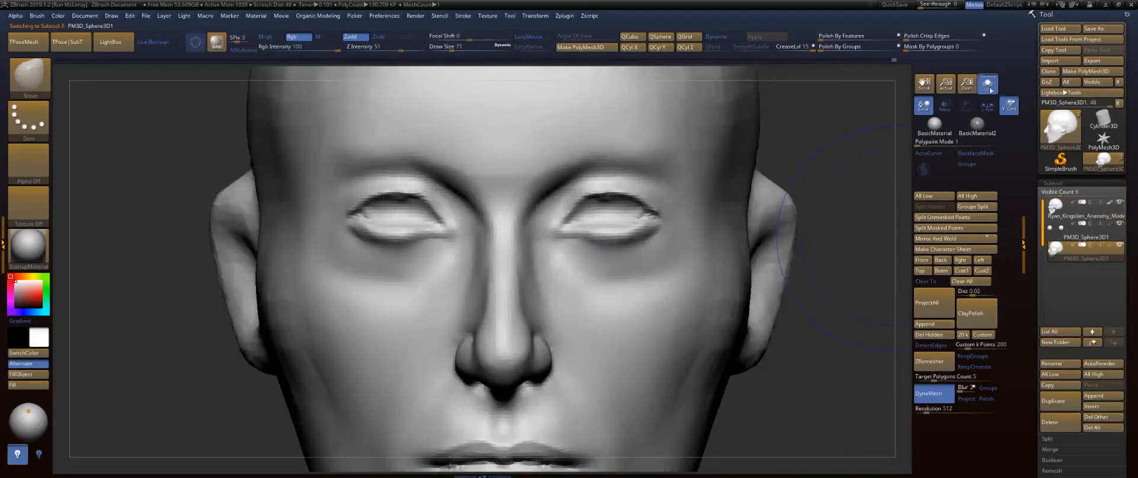
click(987, 94)
mouse_move(822, 154)
mouse_down()
mouse_move(796, 155)
mouse_move(836, 157)
mouse_up()
Mirror and weld the skull subtool so its edited eye socket is symmetrical, and reselect the head subtool.
click(1082, 217)
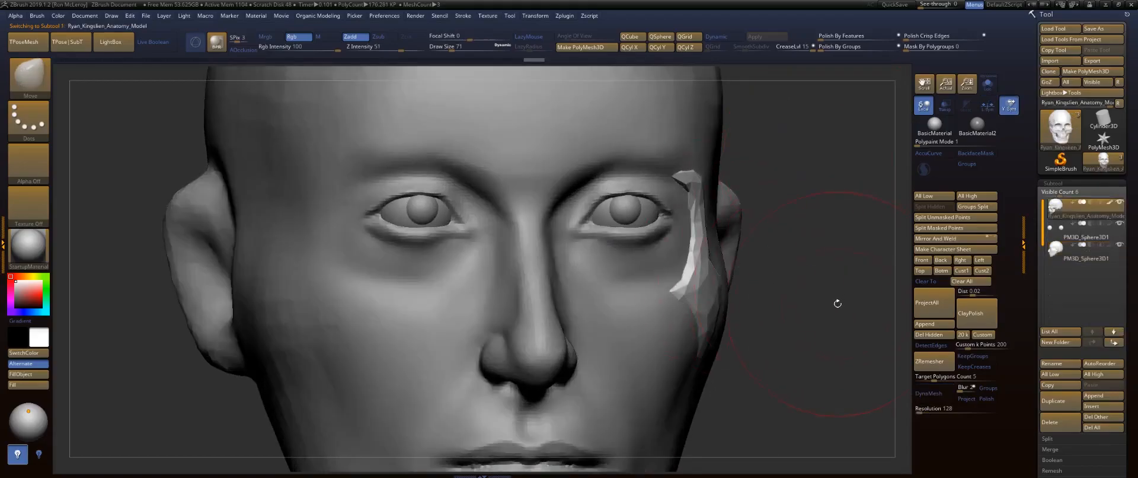
key(space)
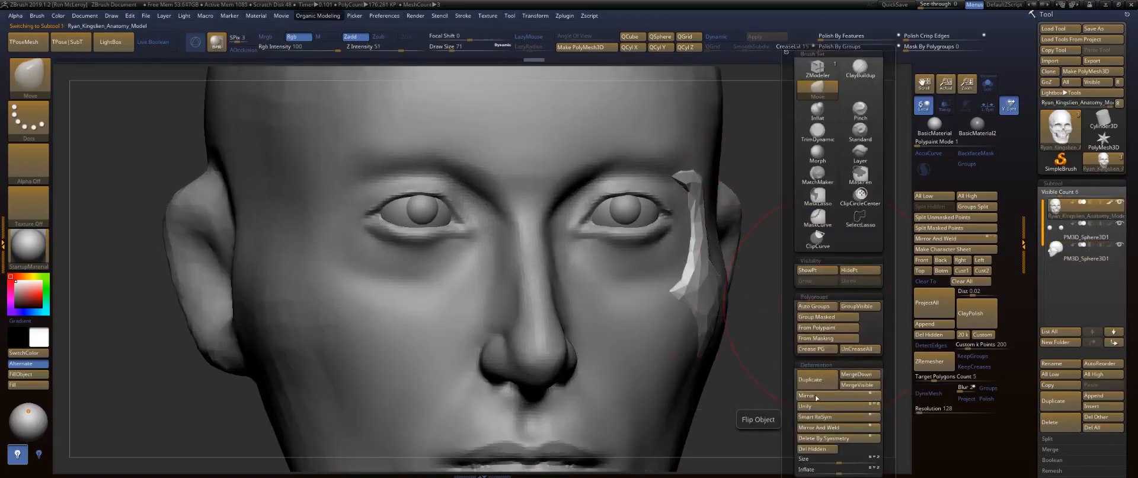
click(816, 397)
click(818, 428)
click(1080, 255)
Adjust the temple beside the eye with the Move brush and smooth the side of the head at draw size 163.
drag(831, 301, 790, 308)
right_drag(790, 309, 779, 308)
mouse_move(713, 294)
mouse_down()
mouse_move(685, 265)
mouse_move(685, 246)
mouse_up()
mouse_move(689, 207)
mouse_down()
mouse_move(679, 200)
mouse_move(688, 172)
mouse_up()
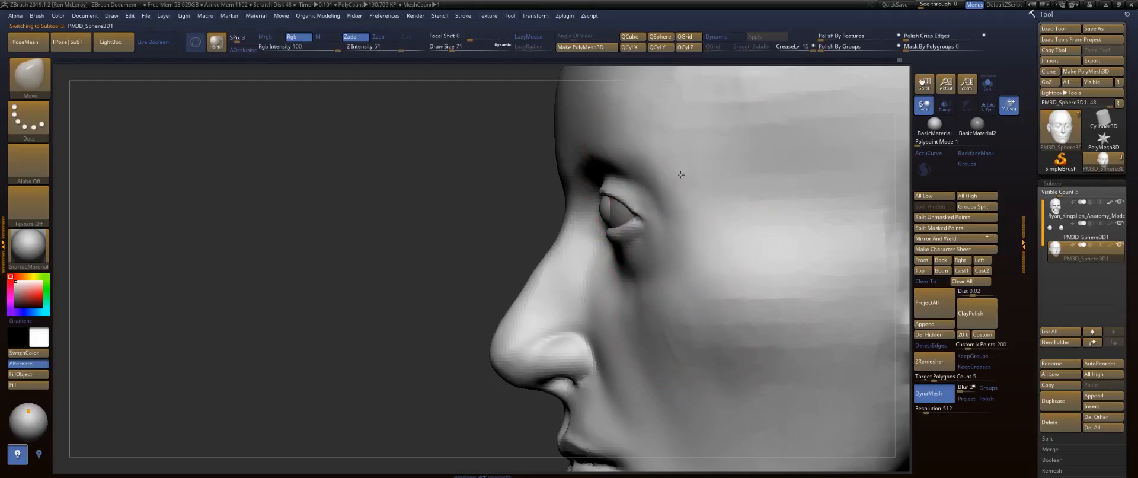
right_drag(634, 195, 785, 148)
alt+right_drag(785, 149, 811, 97)
mouse_move(812, 190)
ctrl+right_down()
mouse_move(805, 292)
mouse_move(788, 293)
mouse_move(810, 216)
mouse_move(755, 320)
mouse_move(751, 370)
ctrl+right_up()
right_drag(781, 249, 690, 292)
key(s)
drag(651, 210, 713, 159)
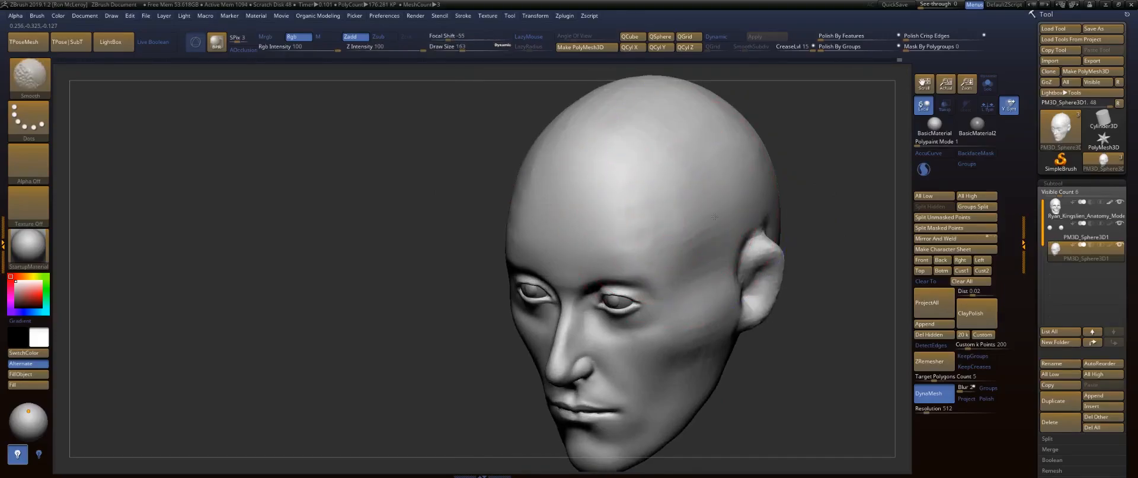
mouse_move(863, 356)
right_down()
mouse_move(818, 375)
mouse_move(811, 340)
mouse_move(774, 330)
mouse_move(766, 268)
mouse_move(735, 258)
mouse_move(752, 273)
mouse_move(746, 299)
right_up()
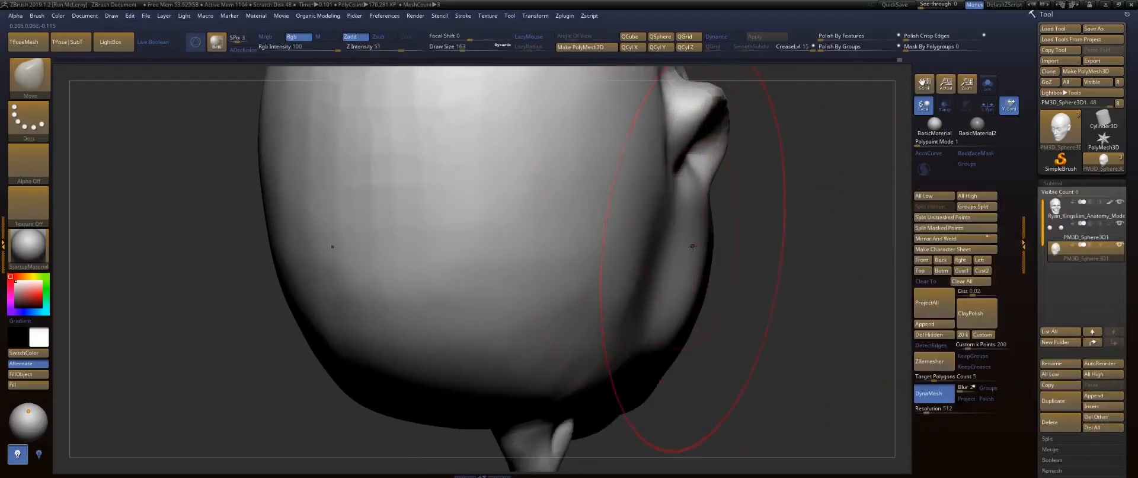
Refine the side of the cranium with the Move brush at draw size 87 and smooth the crown.
key(s)
drag(694, 246, 685, 245)
alt+drag(723, 205, 701, 323)
mouse_move(770, 223)
mouse_down()
mouse_move(708, 297)
mouse_move(691, 344)
mouse_move(652, 349)
mouse_up()
shift+drag(787, 168, 819, 127)
mouse_move(440, 380)
mouse_down()
mouse_move(531, 190)
mouse_move(527, 170)
mouse_up()
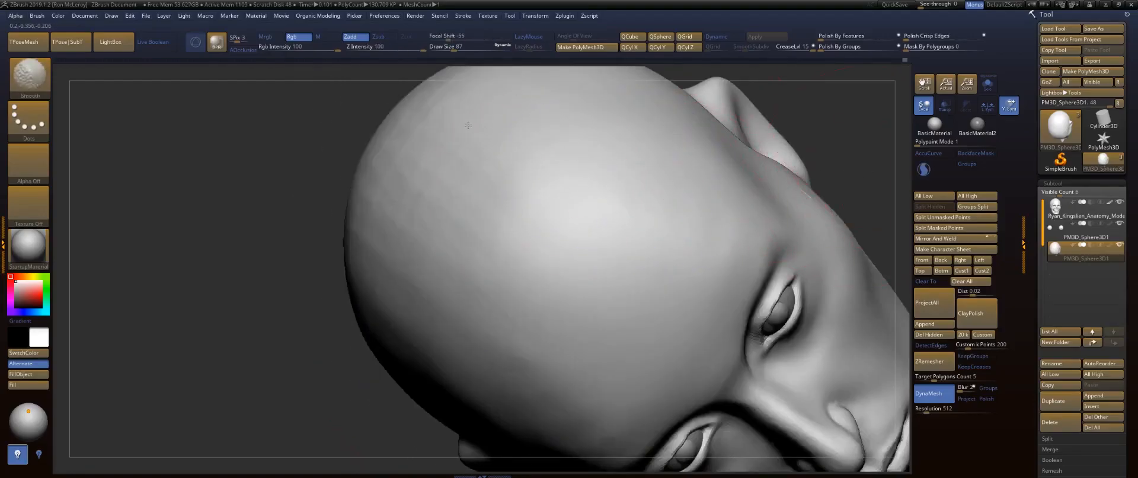
drag(308, 291, 275, 265)
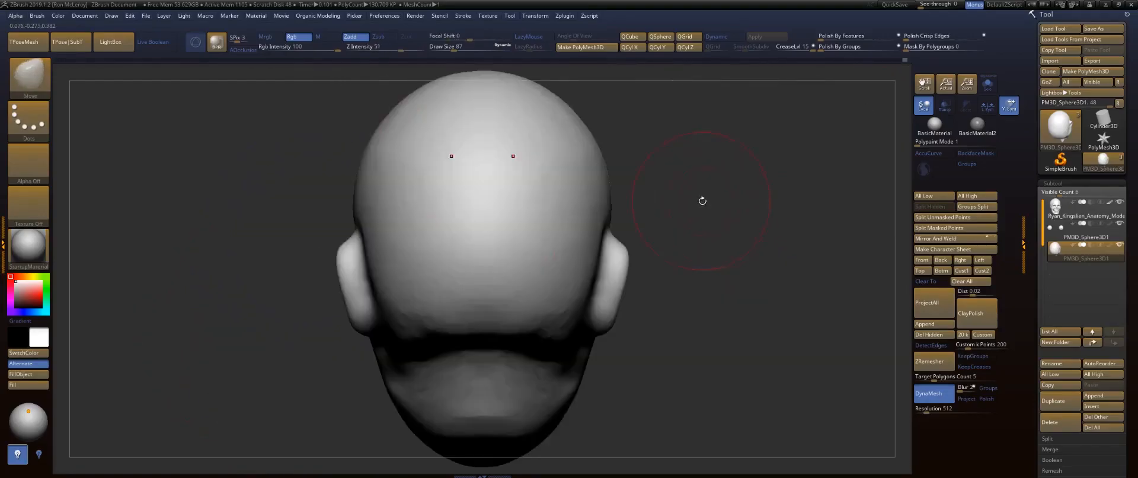
Sculpt the ear's inner hollow and fold in side view with the Standard brush at draw size 25 and smooth them.
drag(702, 195, 770, 208)
key(b)
click(537, 223)
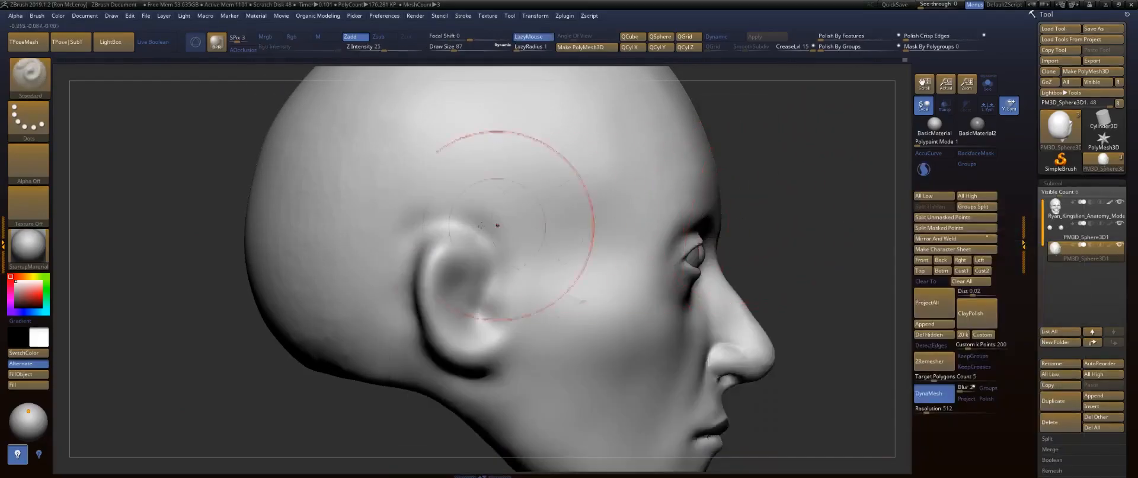
key(s)
drag(469, 291, 464, 292)
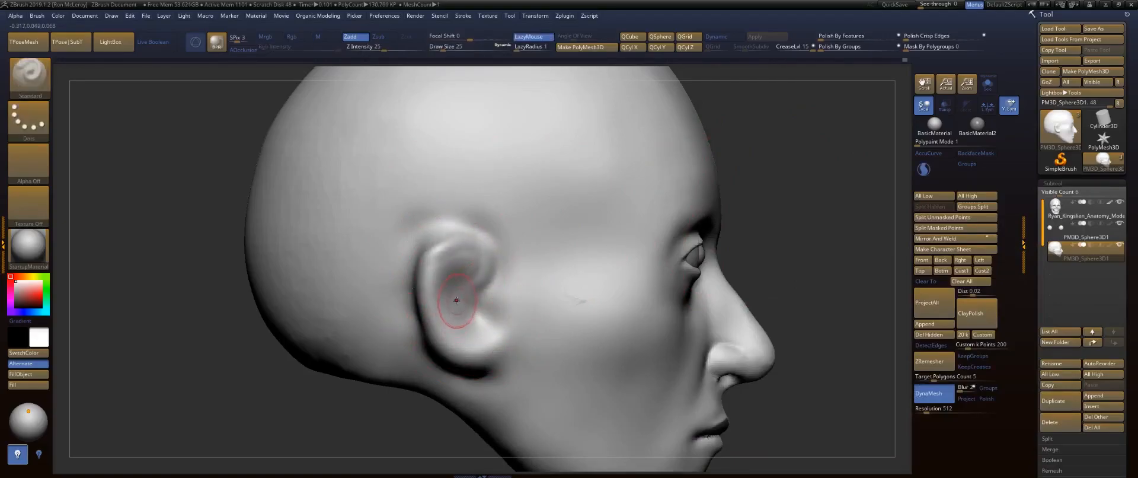
mouse_move(466, 251)
shift+mouse_down()
mouse_move(458, 264)
mouse_move(478, 279)
shift+mouse_up()
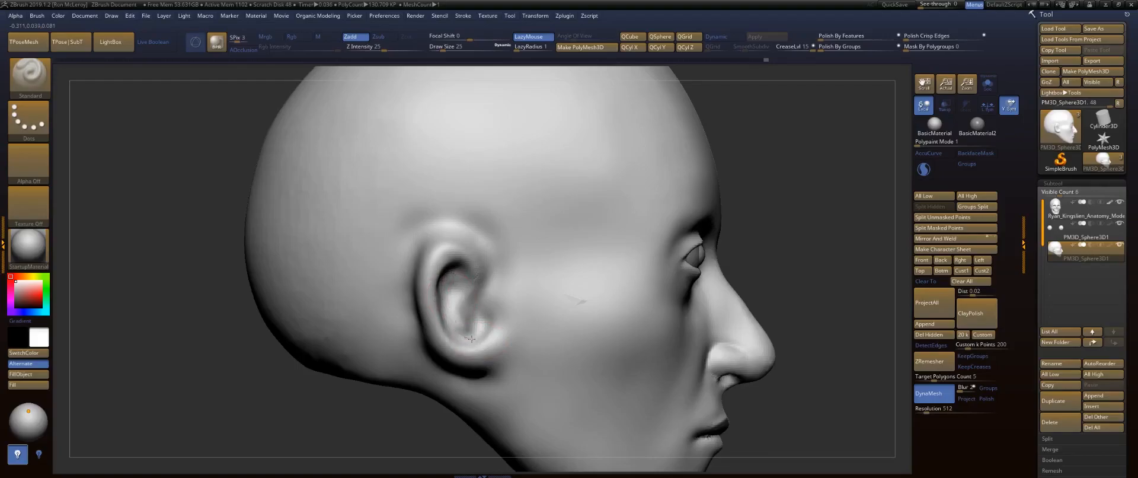
key(shift)
Carve the crease behind the ear with the Standard brush and smooth its transition into the head.
right_drag(541, 286, 604, 236)
alt+right_drag(614, 199, 669, 159)
drag(669, 159, 667, 213)
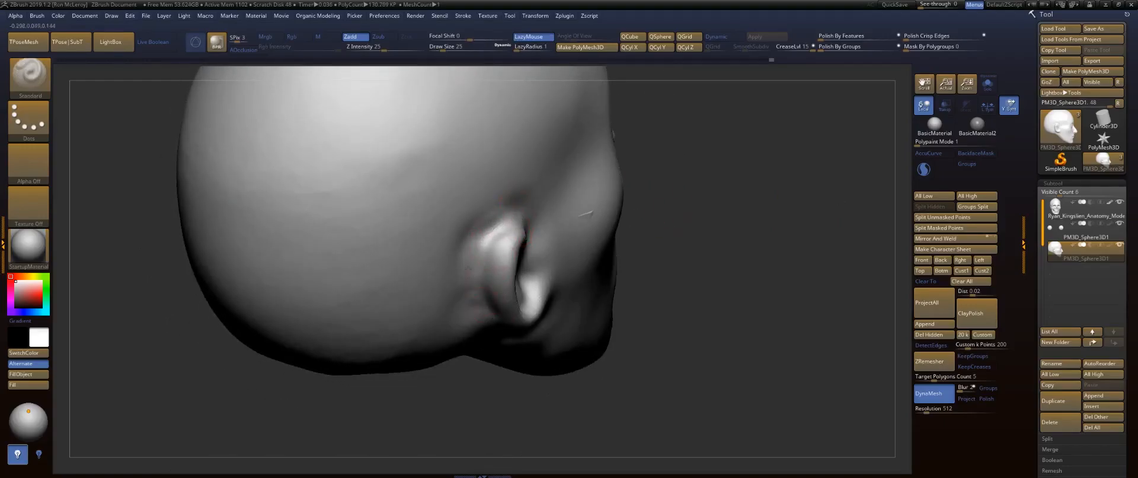
mouse_move(753, 238)
mouse_down()
mouse_move(725, 208)
mouse_move(706, 223)
mouse_move(713, 189)
mouse_up()
mouse_move(486, 231)
mouse_down()
mouse_move(485, 271)
mouse_move(521, 324)
mouse_up()
drag(487, 249, 523, 323)
drag(496, 297, 525, 323)
drag(486, 277, 532, 331)
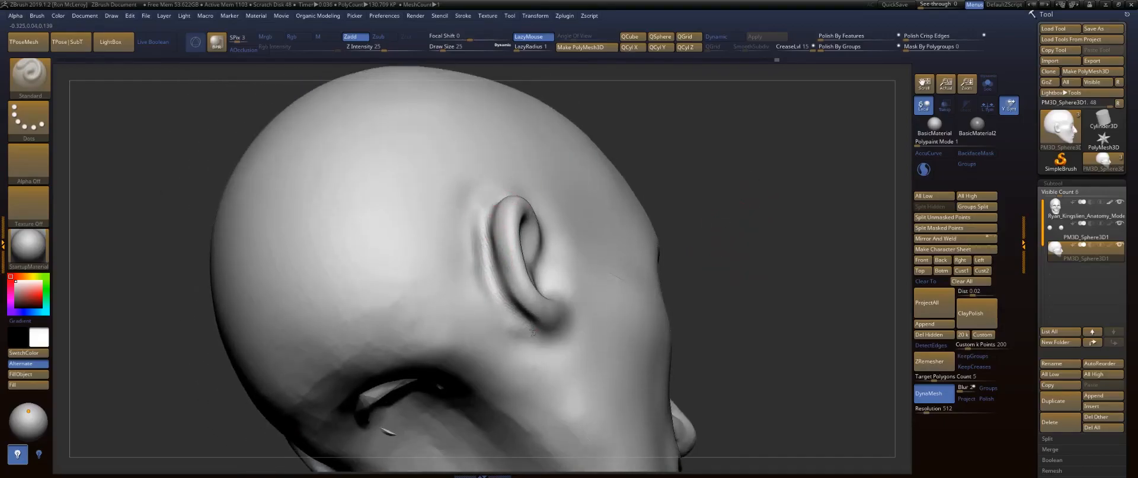
mouse_move(490, 228)
mouse_down()
mouse_move(484, 276)
mouse_move(506, 300)
mouse_up()
drag(492, 231, 531, 325)
drag(472, 230, 491, 291)
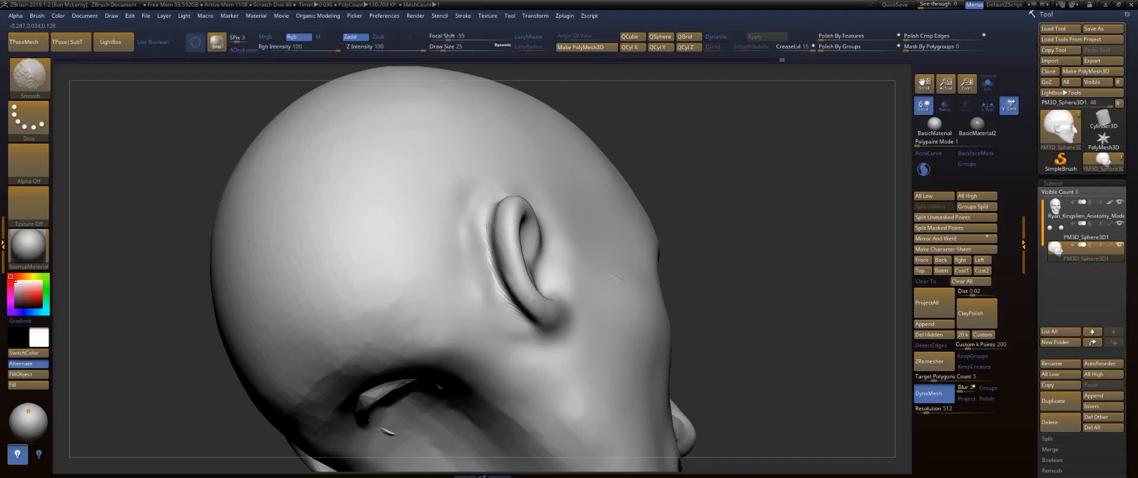
shift+drag(486, 237, 503, 290)
Define the ear's outer rim with the Standard brush and smooth the upper inner fold.
drag(511, 198, 536, 305)
drag(734, 191, 564, 173)
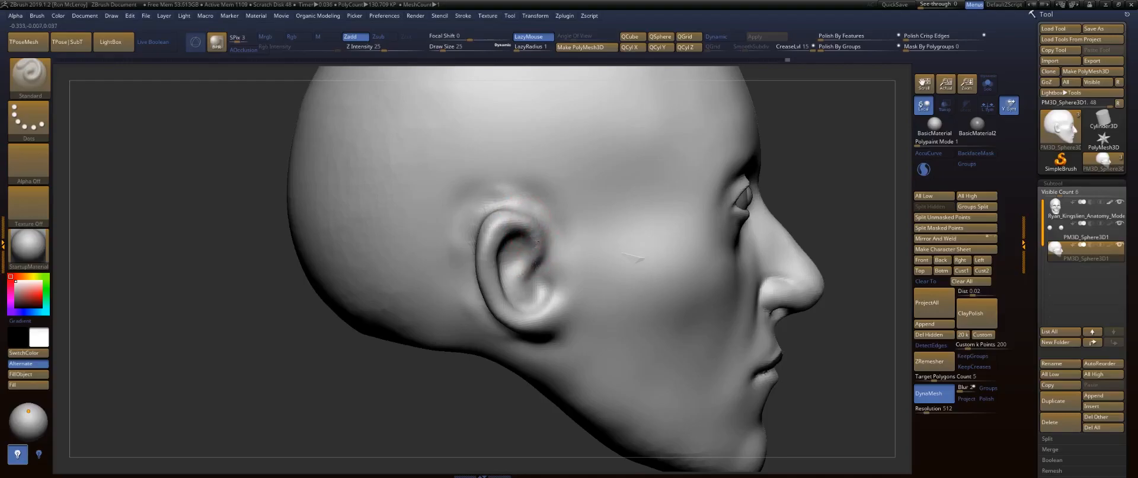
key(shift)
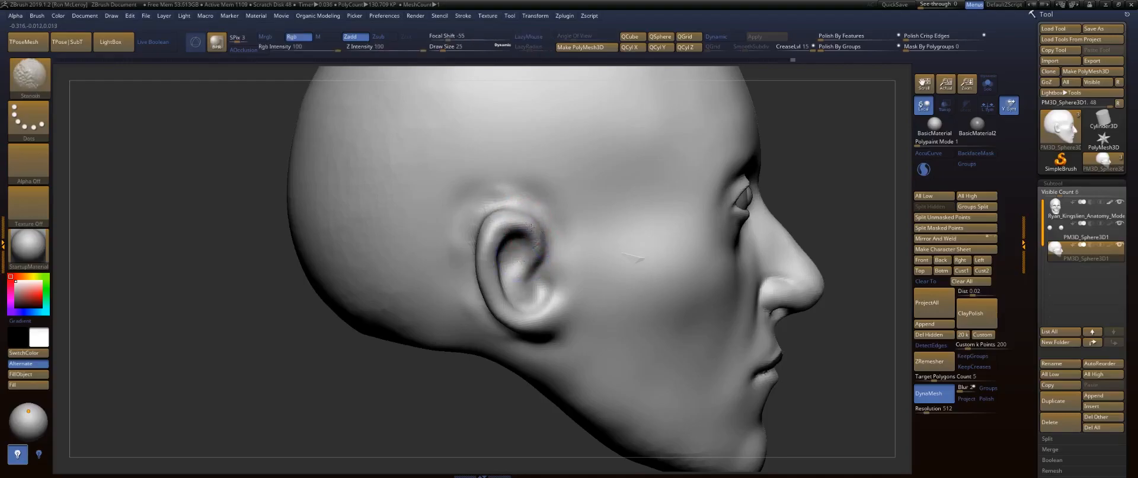
drag(866, 143, 838, 158)
drag(795, 190, 828, 186)
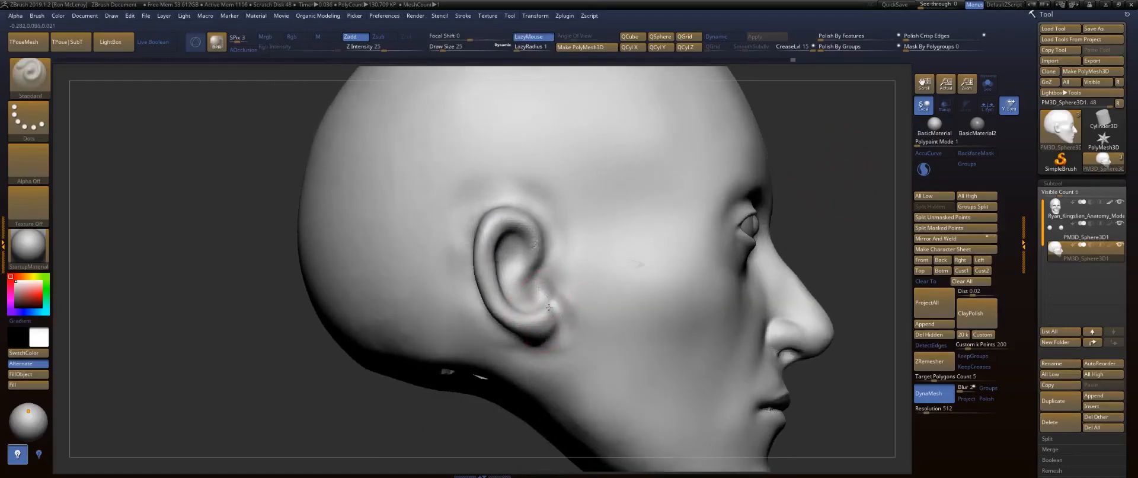
Form the tragus and the notch above the earlobe with the Standard brush, and smooth the inner ear.
mouse_move(552, 312)
mouse_down()
mouse_move(560, 330)
mouse_move(533, 324)
mouse_move(537, 313)
mouse_up()
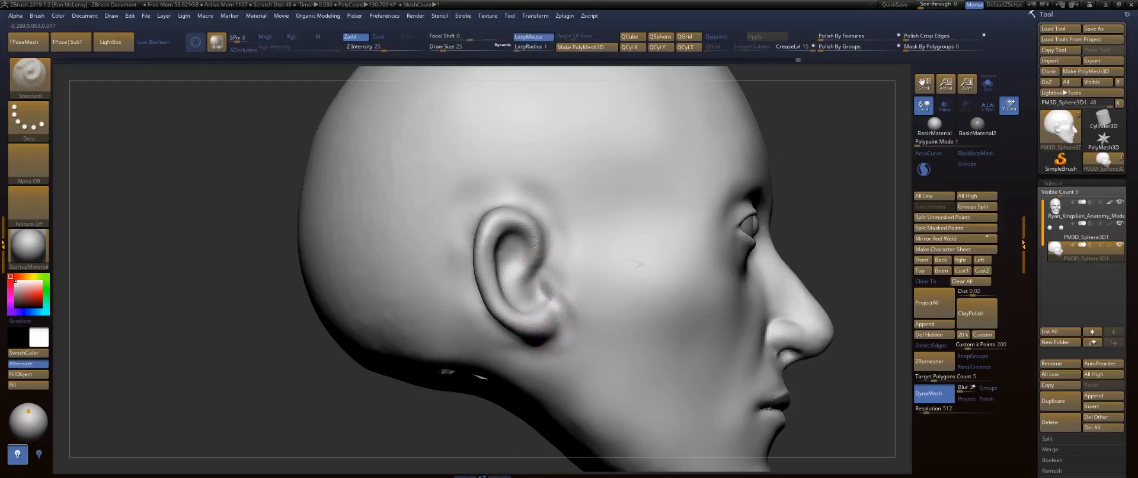
mouse_move(548, 292)
mouse_down()
mouse_move(540, 298)
mouse_move(561, 298)
mouse_move(541, 298)
mouse_up()
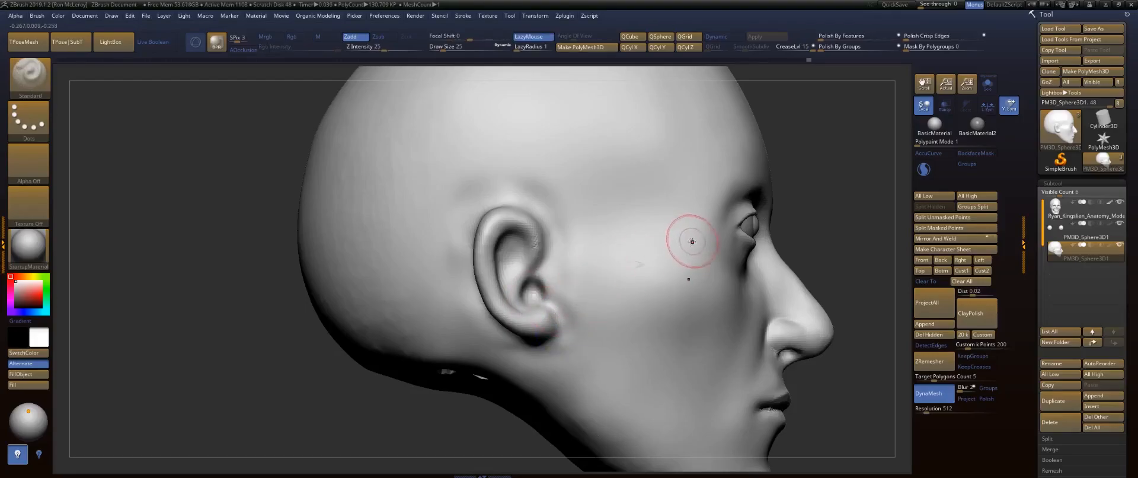
shift+drag(534, 300, 527, 291)
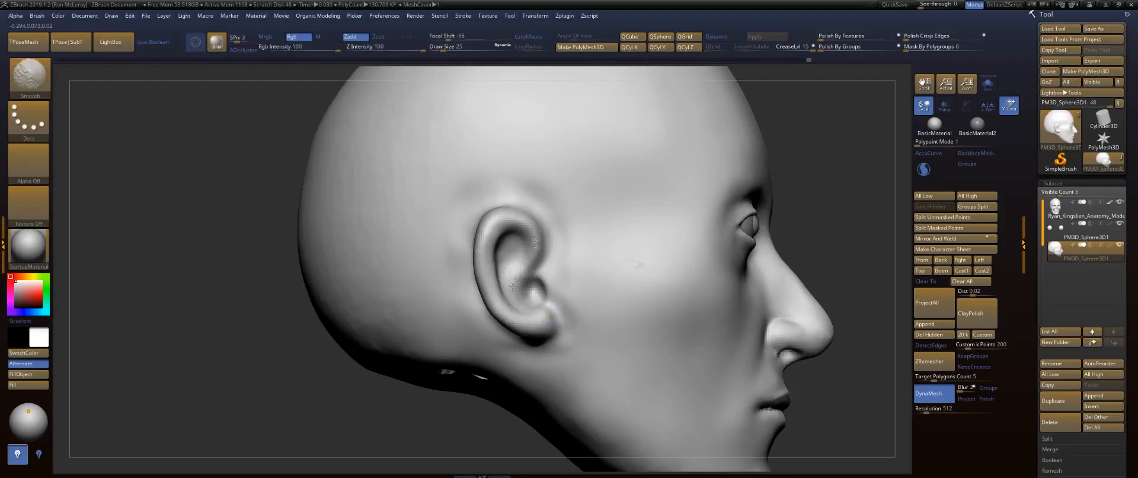
key(f)
shift+drag(827, 207, 688, 230)
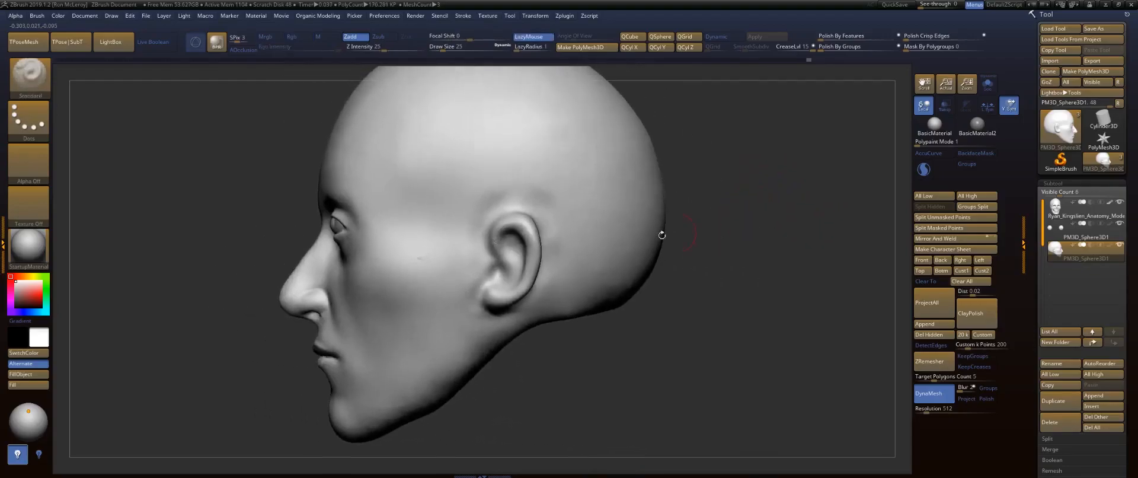
Try to shift the whole ear forward in profile with the Move brush at draw size 120.
key(b)
key(m)
key(v)
key(s)
drag(489, 300, 501, 301)
key(s)
drag(514, 237, 471, 229)
key(ctrl+z)
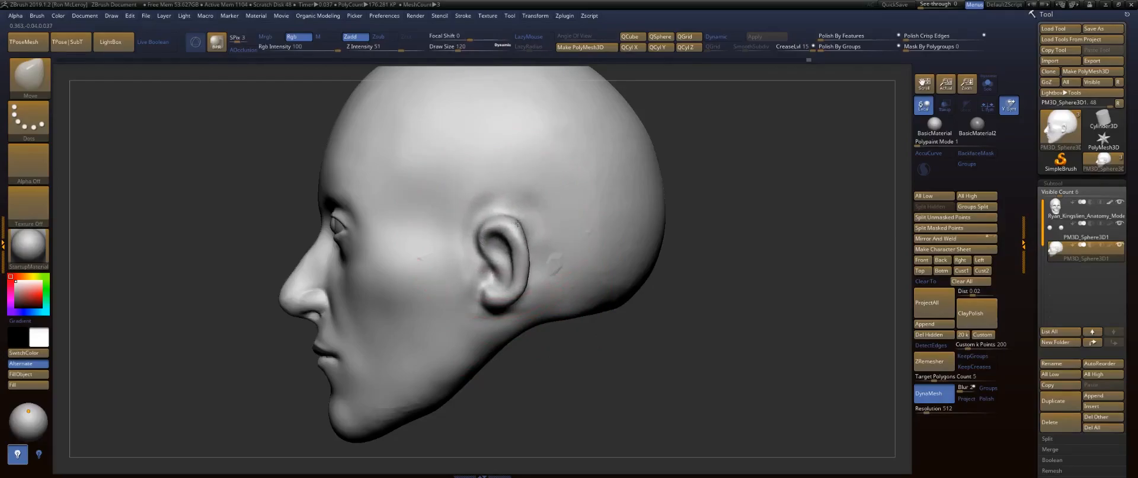
key(ctrl+z)
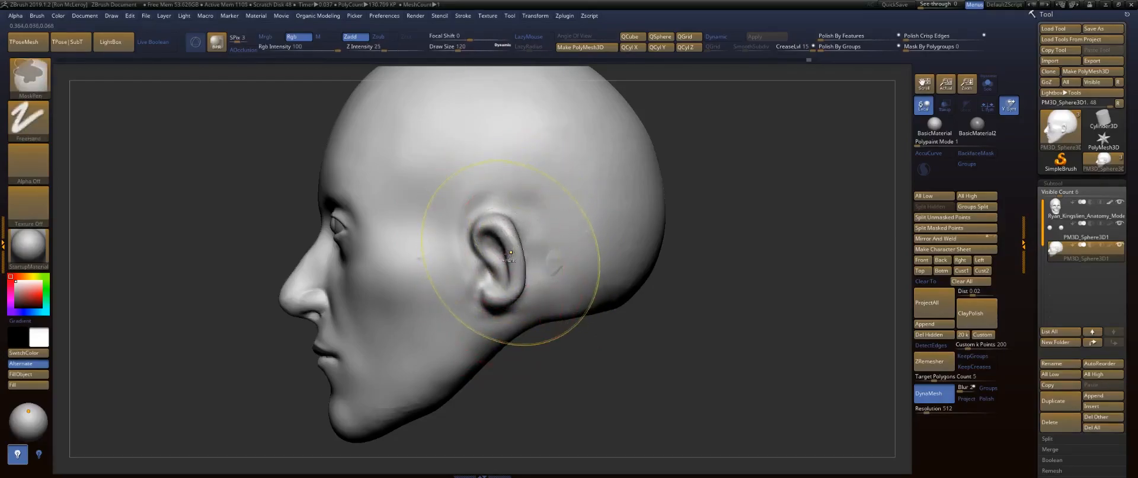
key(ctrl+z)
Adjust the outline of the earlobe in profile with the Move brush at draw size 23.
key(s)
drag(503, 308, 492, 312)
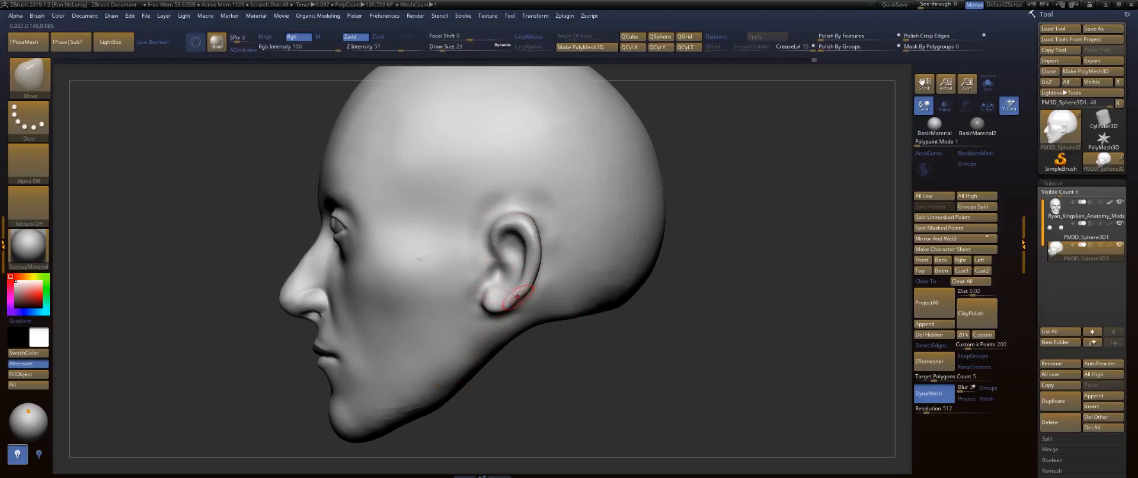
drag(583, 379, 637, 378)
mouse_move(603, 207)
alt+mouse_down()
mouse_move(626, 183)
mouse_move(634, 243)
mouse_move(569, 280)
alt+mouse_up()
mouse_move(604, 307)
shift+mouse_down()
mouse_move(762, 188)
mouse_move(708, 193)
mouse_move(723, 249)
shift+mouse_up()
Frame the whole head in three-quarter view and set the Move brush to draw size 41 for the area around the ear.
key(f)
mouse_move(752, 191)
mouse_down()
mouse_move(720, 222)
mouse_move(721, 194)
mouse_move(752, 208)
mouse_move(746, 188)
mouse_move(751, 198)
mouse_move(714, 186)
mouse_up()
drag(762, 211, 718, 245)
key(s)
drag(613, 273, 616, 273)
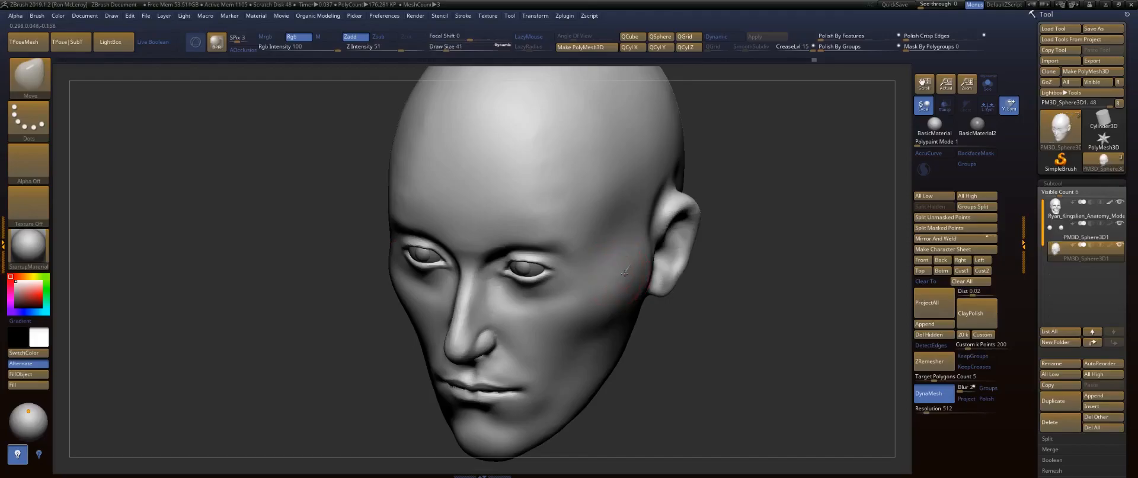
mouse_move(735, 324)
mouse_down()
mouse_move(802, 254)
mouse_move(774, 325)
mouse_move(808, 249)
mouse_move(795, 271)
mouse_move(821, 282)
mouse_up()
Reshape the lips with the Move brush at draw size 23 and smooth the lower lip.
key(b)
key(m)
key(v)
key(s)
mouse_move(616, 260)
mouse_down()
mouse_move(605, 266)
mouse_move(619, 269)
mouse_move(561, 255)
mouse_up()
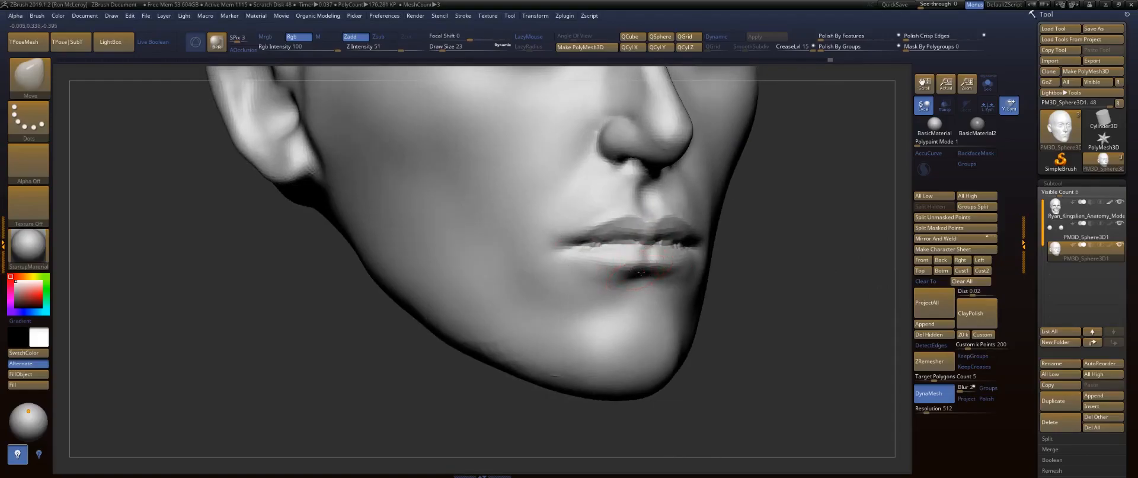
key(shift)
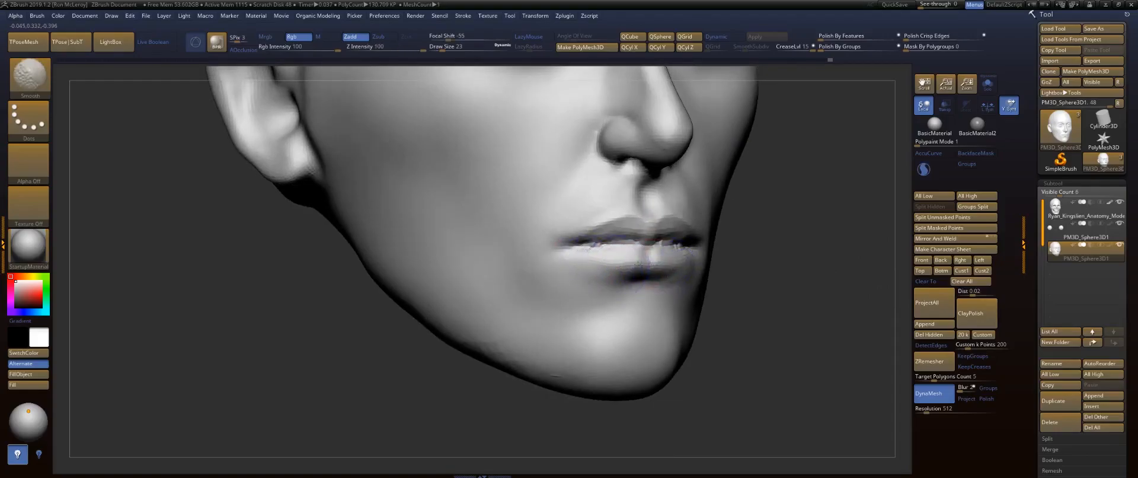
mouse_move(741, 255)
mouse_down()
mouse_move(809, 232)
mouse_move(735, 228)
mouse_move(764, 249)
mouse_move(753, 228)
mouse_up()
Carve the line between the lips out to the mouth corner with the DamStandard brush at draw size 23.
key(b)
key(d)
key(s)
drag(619, 232, 535, 236)
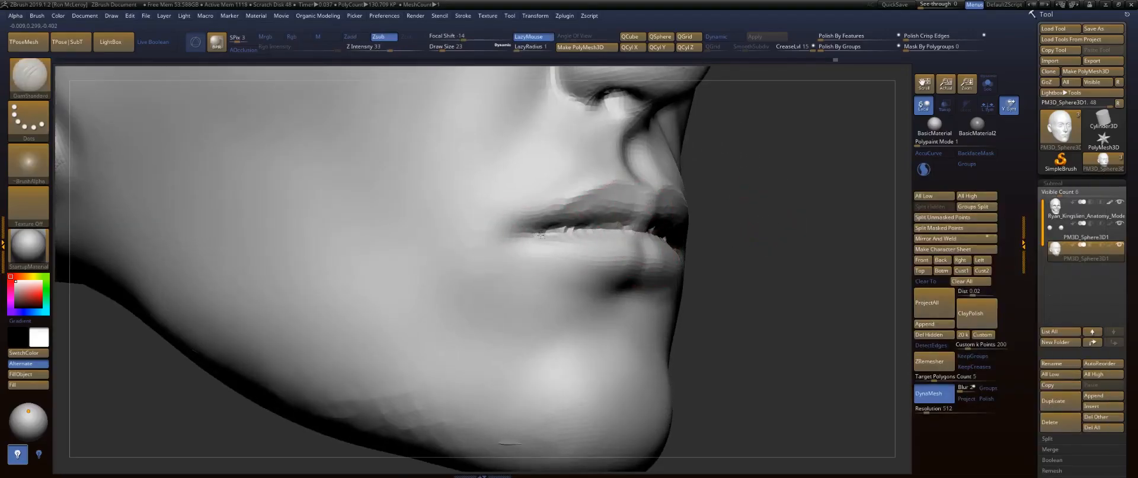
drag(644, 233, 534, 236)
drag(777, 216, 762, 219)
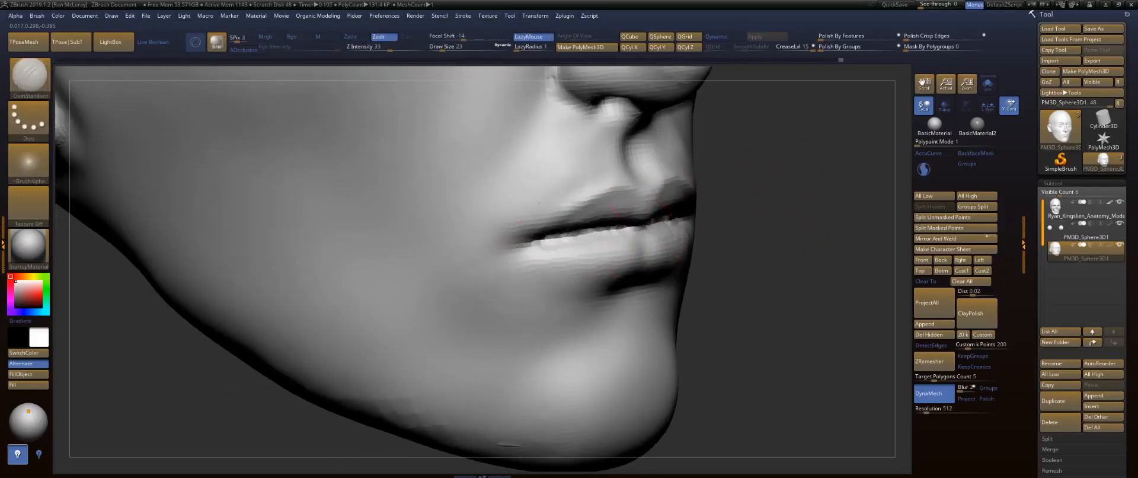
drag(570, 233, 525, 242)
Build up the lower lip with the FormSoft brush at draw size 23 and smooth its surface and lower edge.
drag(799, 226, 652, 204)
drag(332, 291, 207, 296)
drag(433, 294, 326, 284)
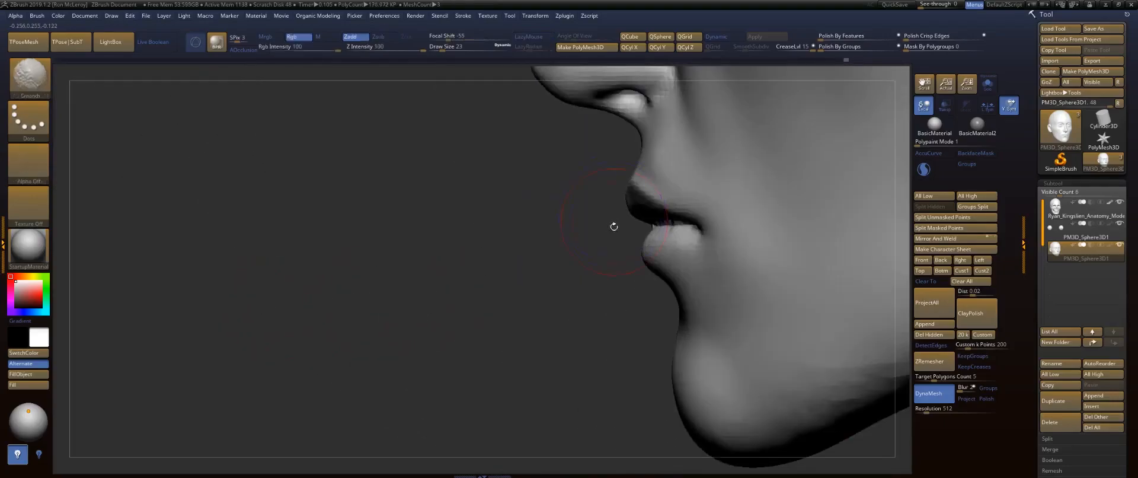
drag(449, 276, 503, 278)
key(b)
click(742, 202)
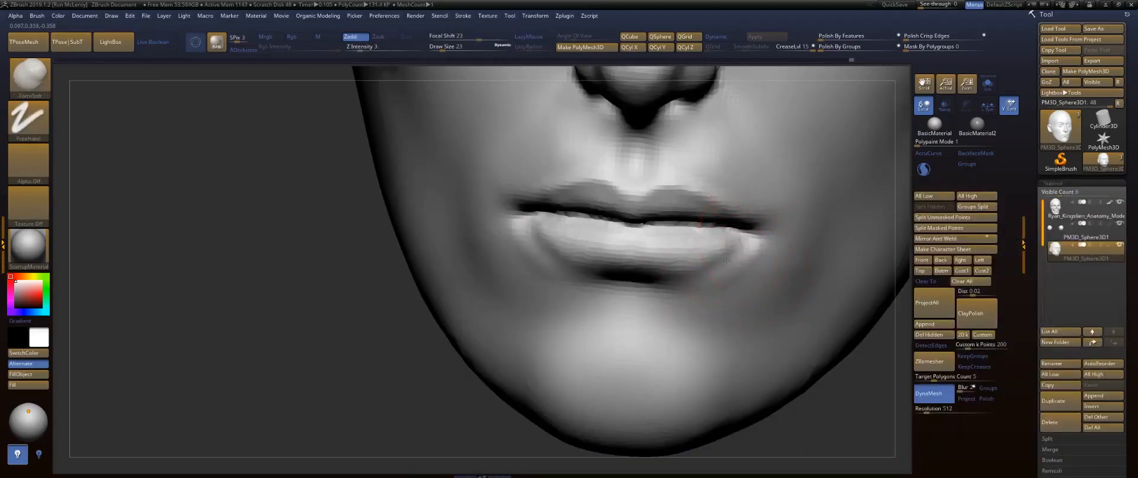
key(shift)
shift+drag(655, 282, 651, 281)
mouse_move(556, 240)
mouse_down()
mouse_move(588, 259)
mouse_move(646, 266)
mouse_move(583, 264)
mouse_up()
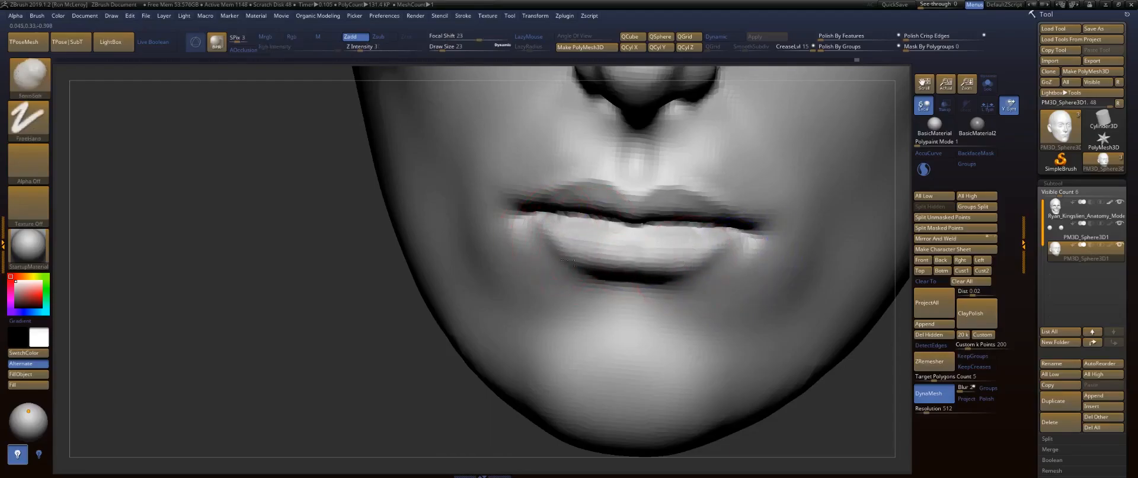
shift+drag(671, 260, 577, 247)
Shape the area beneath the lower lip with the FormSoft brush and smooth the corner of the mouth.
drag(336, 308, 418, 255)
mouse_move(626, 278)
mouse_down()
mouse_move(642, 291)
mouse_move(519, 254)
mouse_up()
mouse_move(609, 279)
mouse_down()
mouse_move(645, 292)
mouse_move(598, 298)
mouse_move(615, 300)
mouse_move(599, 284)
mouse_move(651, 292)
mouse_move(574, 299)
mouse_up()
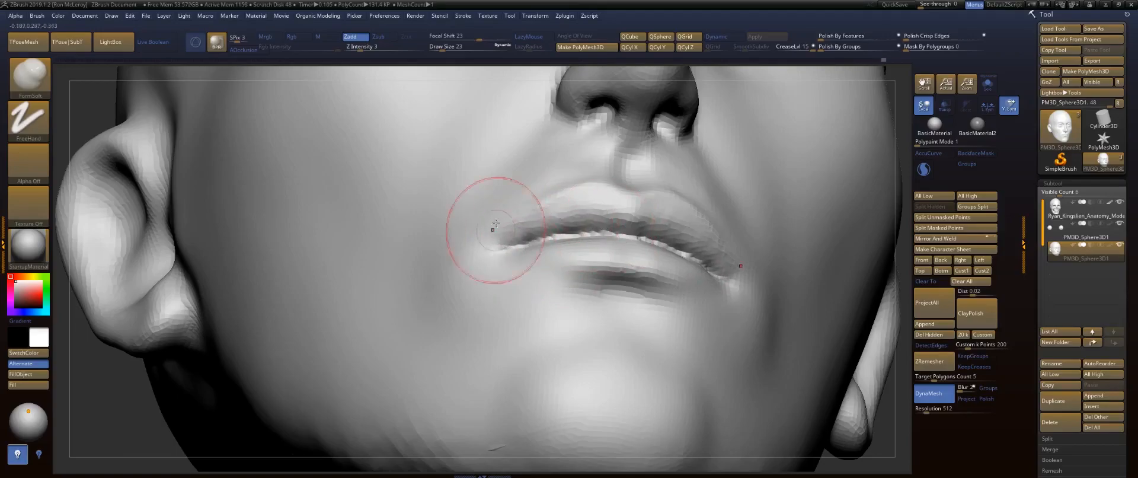
shift+drag(518, 229, 534, 220)
key(f)
mouse_move(758, 192)
shift+mouse_down()
mouse_move(755, 260)
mouse_move(772, 203)
mouse_move(751, 230)
mouse_move(800, 255)
mouse_move(760, 196)
mouse_move(773, 219)
mouse_move(778, 298)
mouse_move(721, 348)
mouse_move(741, 252)
mouse_move(766, 259)
mouse_move(761, 319)
mouse_move(773, 332)
shift+mouse_up()
Build up the cheeks below the eyes with the ClayBuildup brush at draw size 59 and smooth them.
key(b)
key(c)
key(b)
key(s)
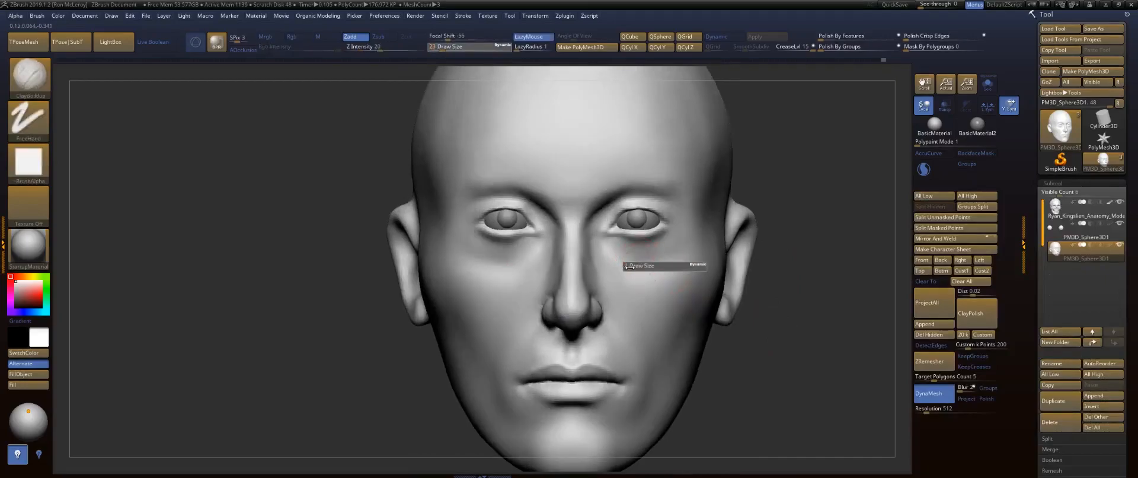
drag(643, 269, 653, 270)
drag(832, 285, 779, 290)
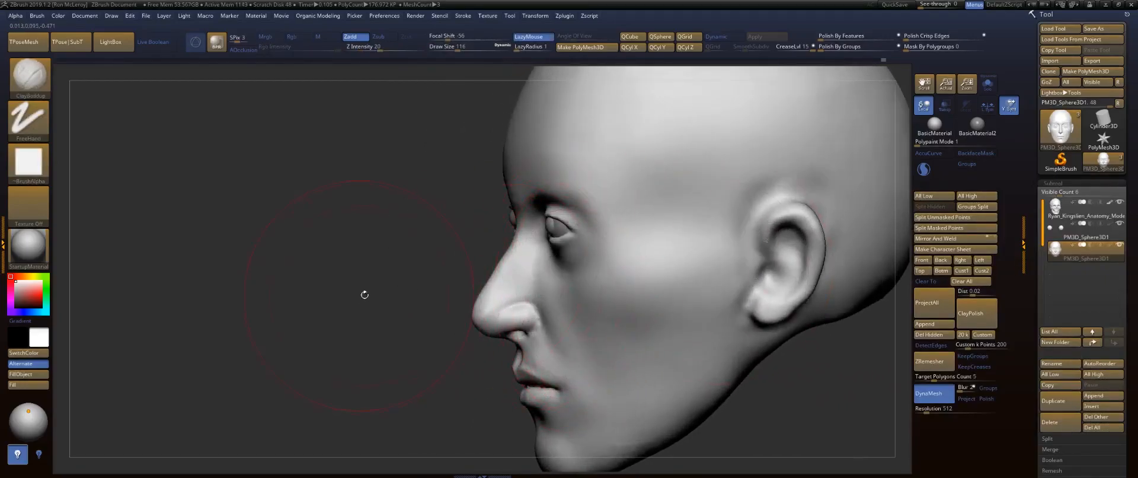
shift+drag(358, 293, 433, 291)
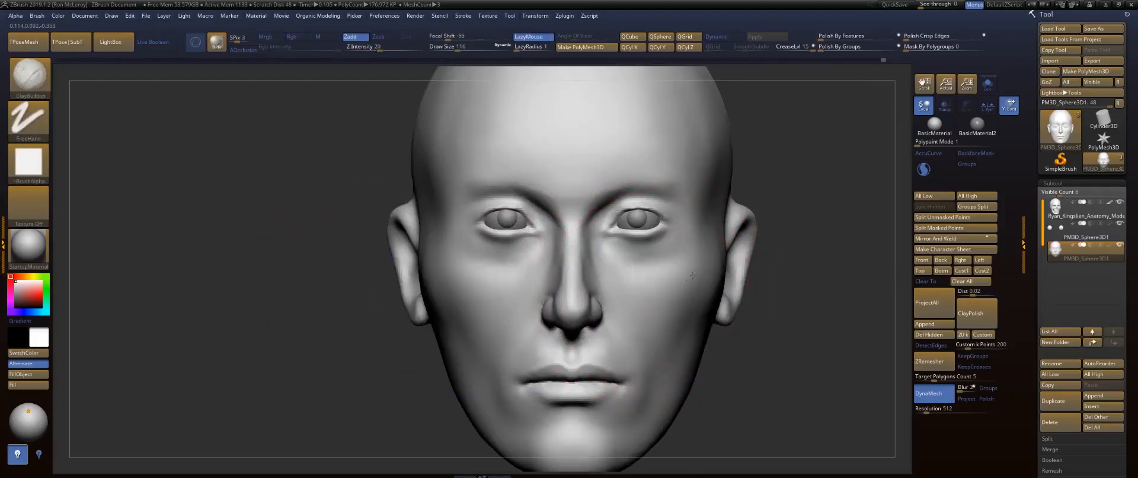
key(ctrl+z)
key(s)
drag(655, 277, 645, 277)
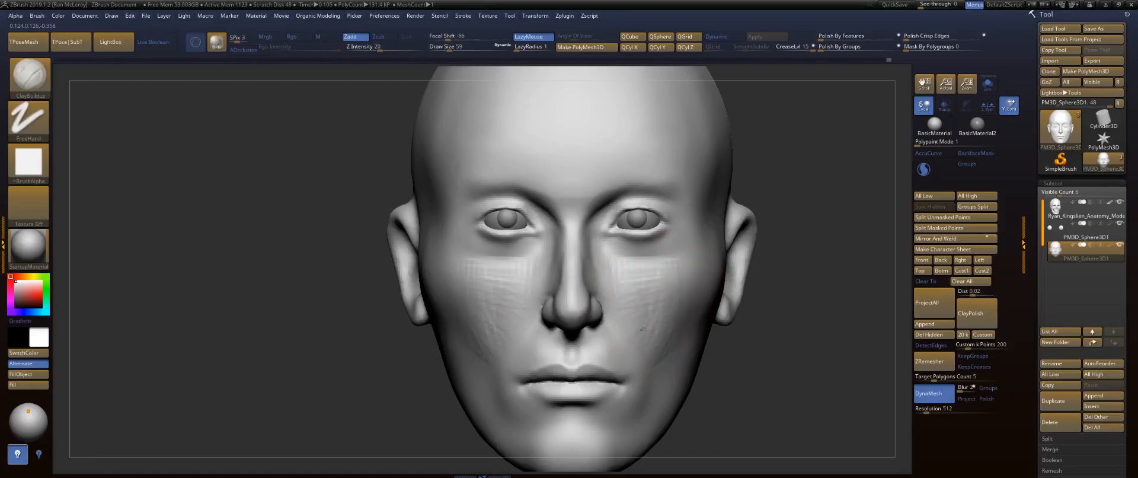
drag(624, 272, 623, 277)
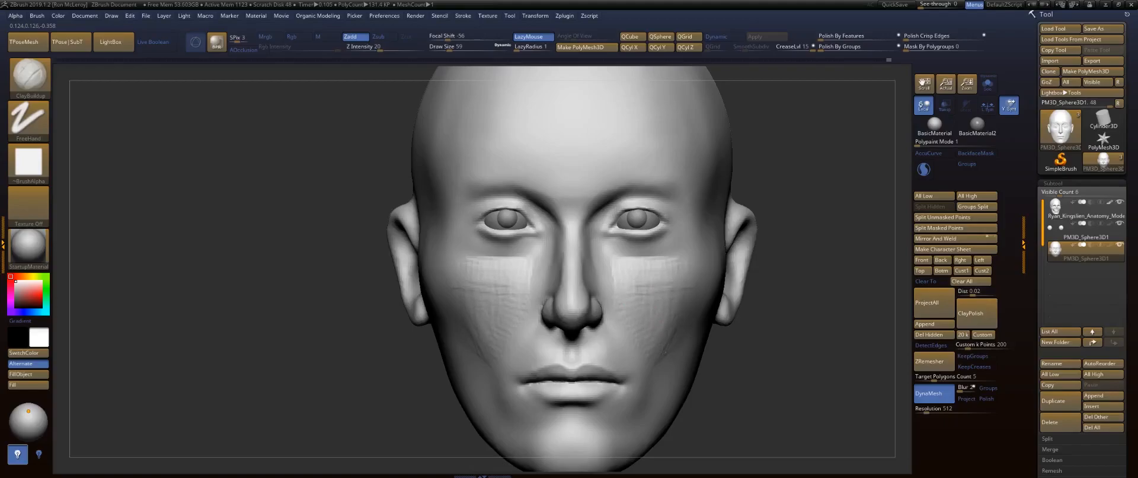
key(shift)
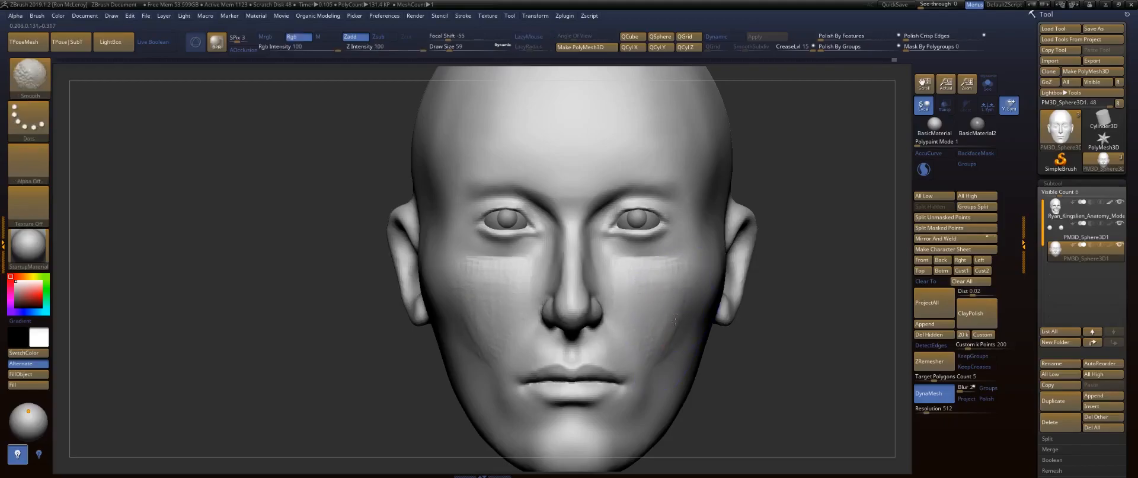
Make the head transparent over the skull and shape the cheekbone below the eye socket with the FormSoft brush at draw size 41.
mouse_move(801, 339)
alt+mouse_down()
mouse_move(808, 287)
mouse_move(547, 278)
alt+mouse_up()
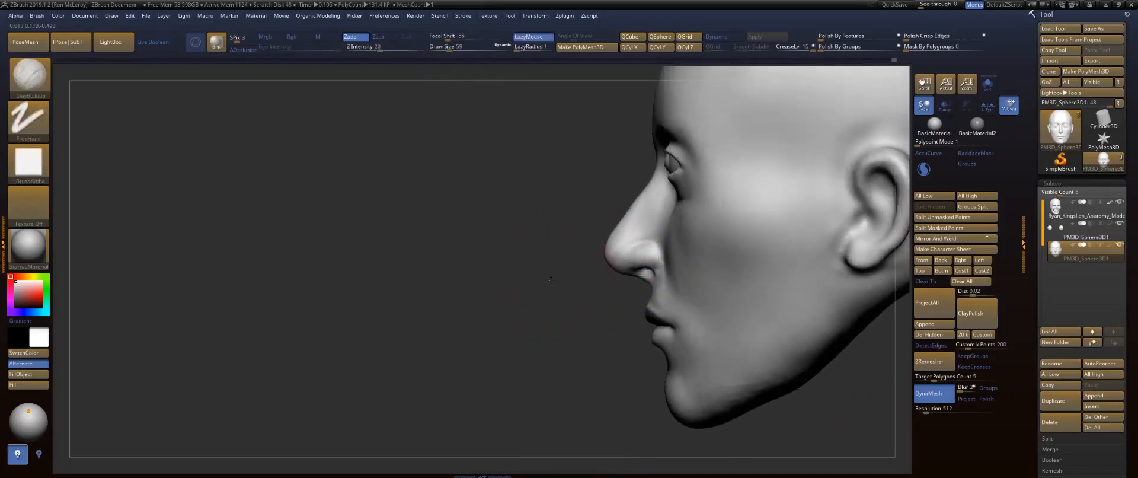
right_drag(547, 277, 757, 223)
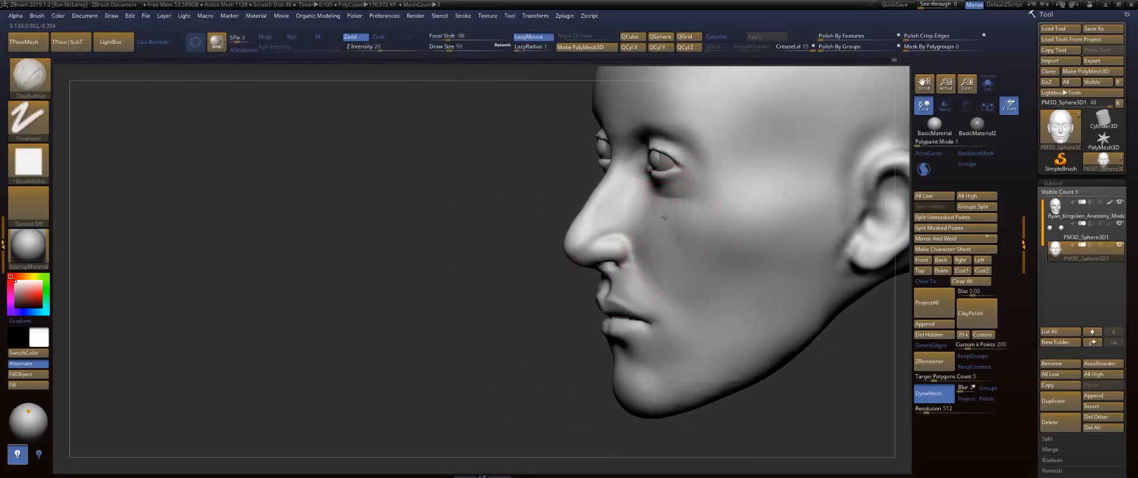
click(945, 105)
right_drag(750, 235, 843, 251)
mouse_move(666, 231)
ctrl+right_down()
mouse_move(654, 189)
mouse_move(663, 281)
ctrl+right_up()
key(b)
key(f)
key(s)
key(s)
mouse_move(652, 283)
mouse_down()
mouse_move(702, 283)
mouse_move(664, 281)
mouse_move(700, 293)
mouse_up()
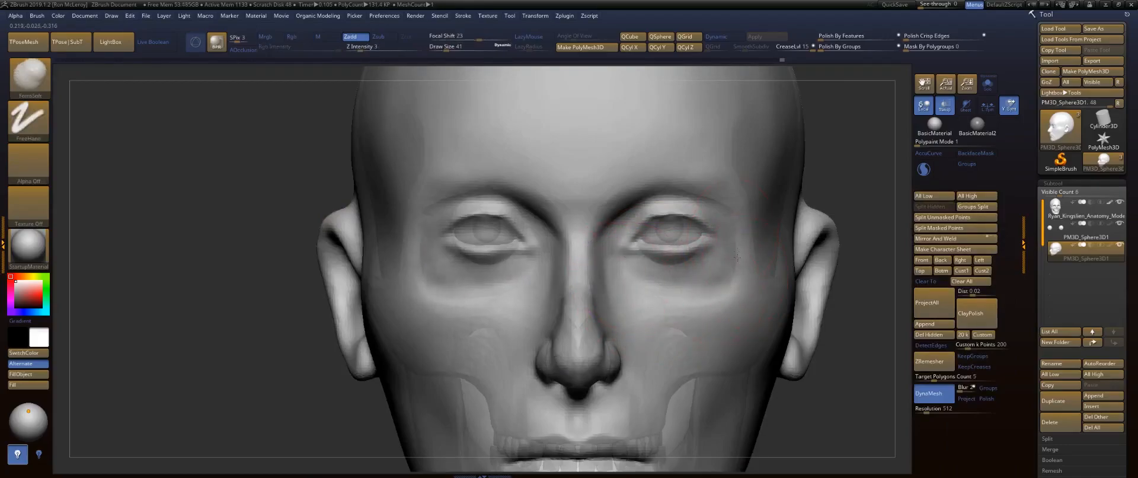
mouse_move(703, 279)
shift+mouse_down()
mouse_move(735, 285)
mouse_move(740, 274)
mouse_move(707, 303)
mouse_move(743, 268)
shift+mouse_up()
alt+drag(818, 389, 799, 319)
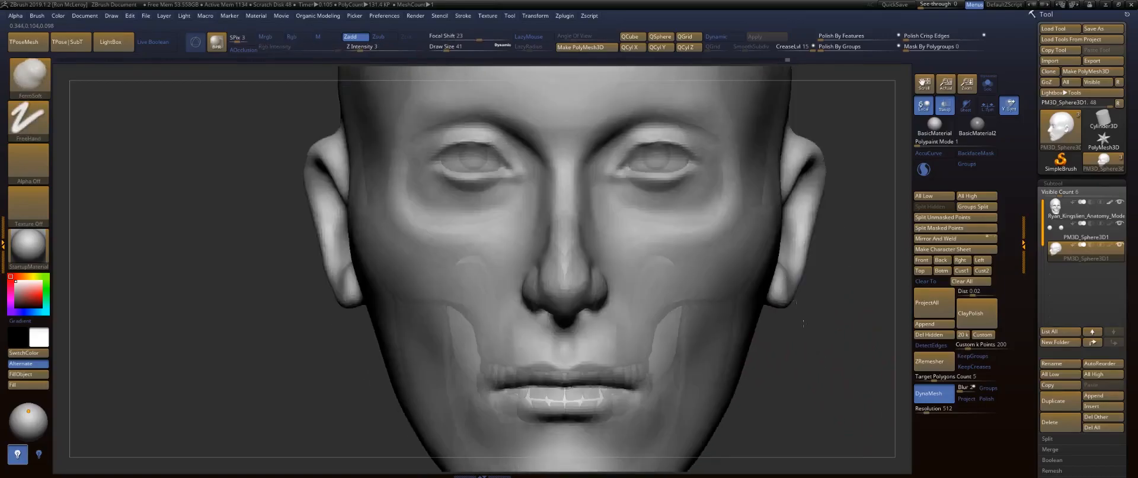
Build up the cheeks from the cheekbones towards the jaw with the ClayBuildup brush at draw size 54 and smooth the strokes.
key(b)
key(c)
key(b)
key(s)
drag(664, 273, 682, 374)
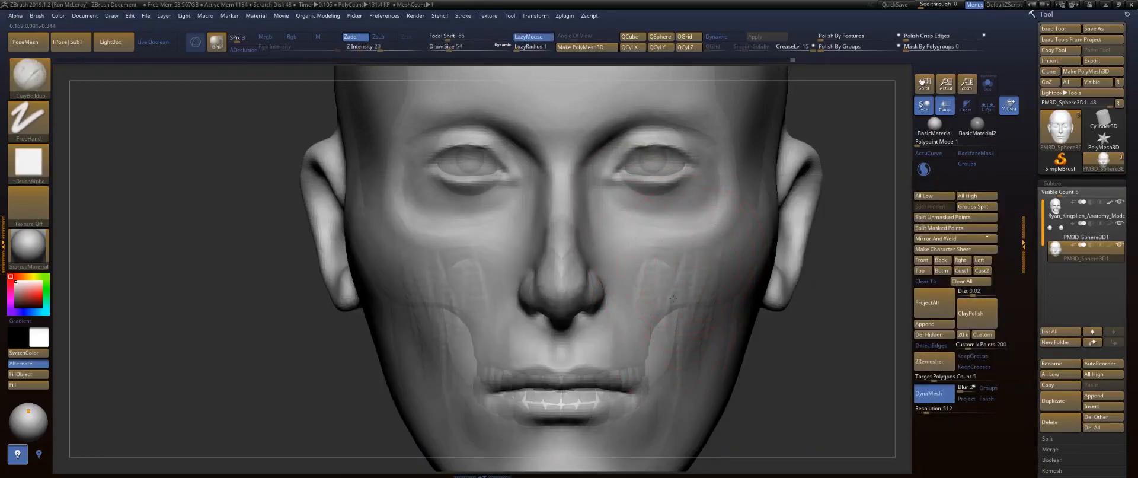
mouse_move(714, 255)
mouse_down()
mouse_move(694, 340)
mouse_move(707, 362)
mouse_up()
drag(675, 258, 679, 333)
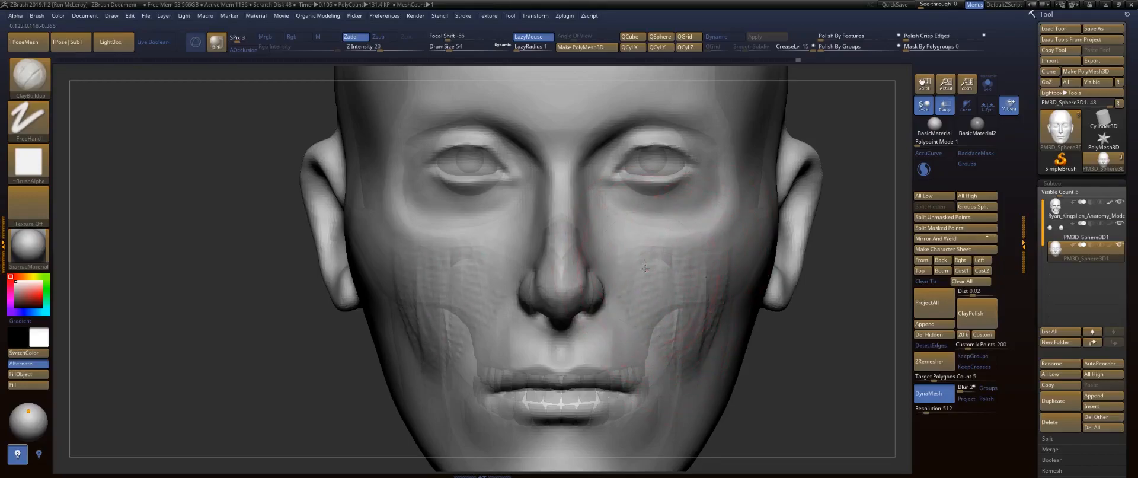
mouse_move(712, 283)
mouse_down()
mouse_move(706, 359)
mouse_move(695, 350)
mouse_up()
mouse_move(683, 267)
mouse_down()
mouse_move(680, 327)
mouse_move(679, 292)
mouse_move(643, 341)
mouse_move(699, 375)
mouse_move(698, 325)
mouse_up()
key(shift)
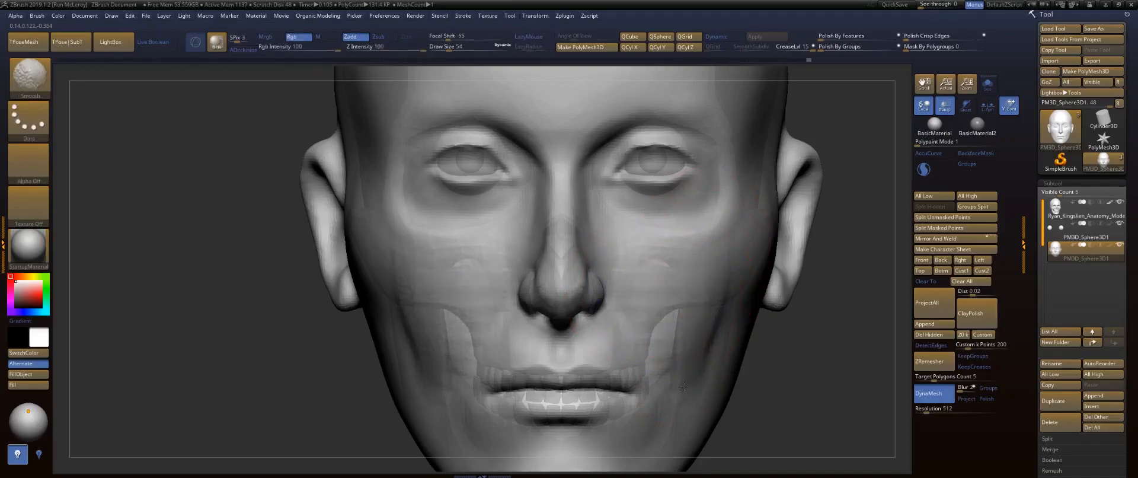
Fill in the side of the cheek over the upper jaw with the ClayBuildup brush at draw size 54 and smooth it.
mouse_move(814, 372)
mouse_down()
mouse_move(797, 369)
mouse_move(720, 255)
mouse_up()
drag(753, 216, 763, 215)
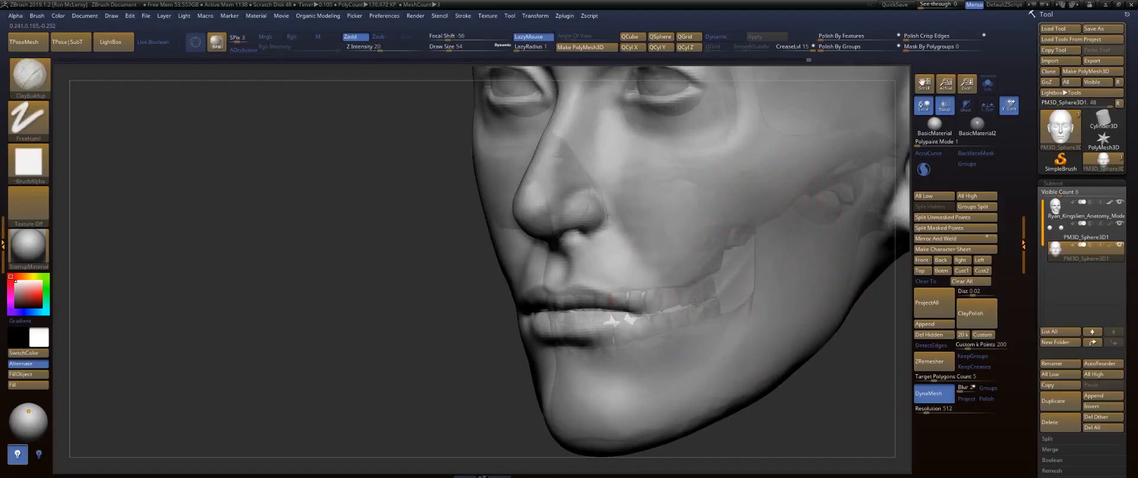
key(shift)
drag(691, 258, 677, 270)
key(shift)
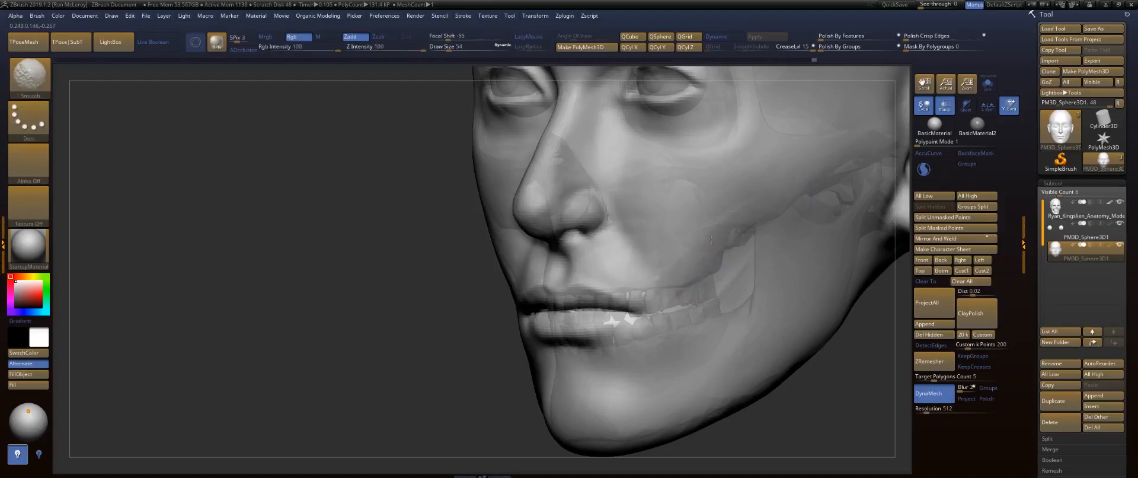
shift+drag(427, 333, 546, 329)
key(shift)
mouse_move(817, 315)
alt+mouse_down()
mouse_move(787, 288)
mouse_move(800, 309)
mouse_move(764, 311)
mouse_move(803, 328)
mouse_move(807, 344)
mouse_move(684, 269)
alt+mouse_up()
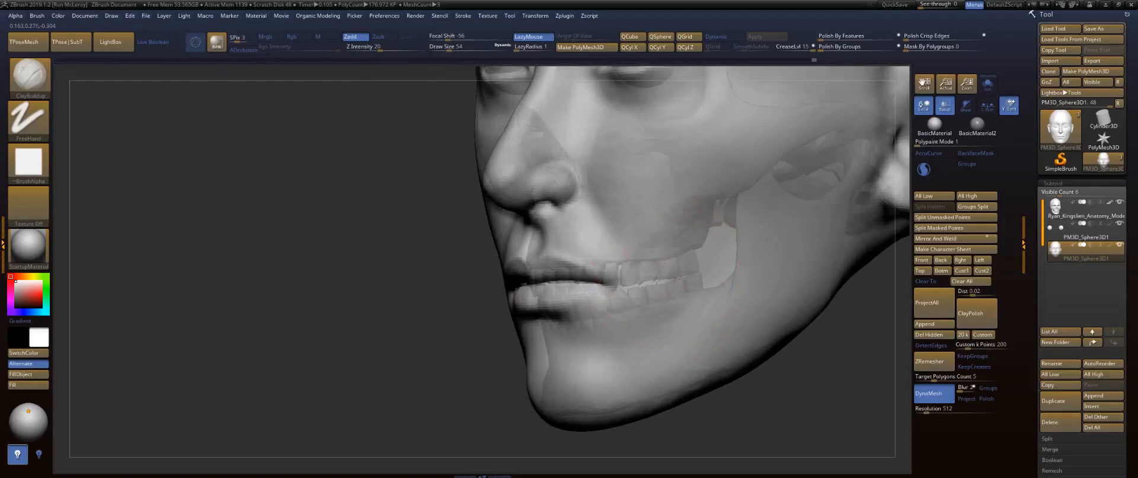
key(shift)
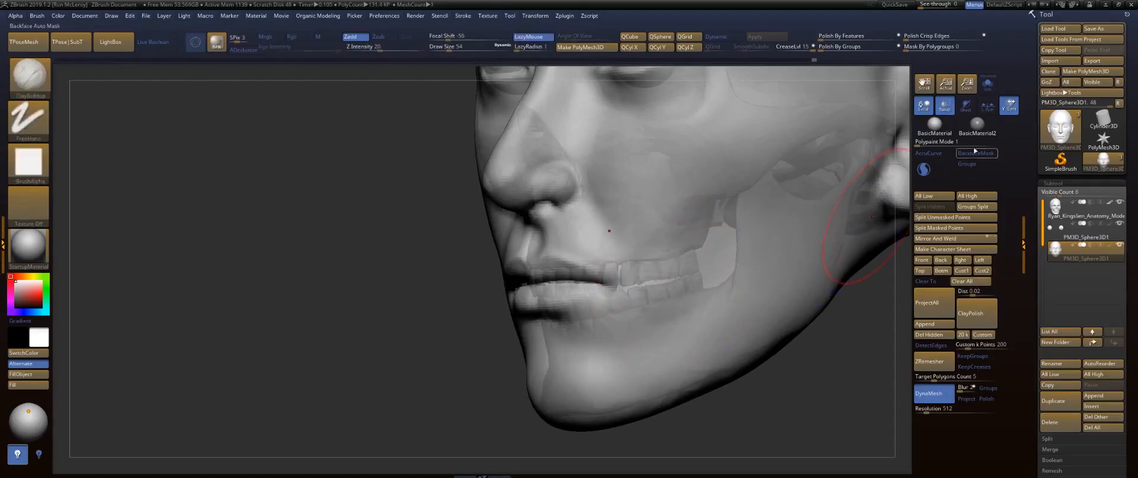
Turn off the head's transparency and smooth the cheek beside the nose and mouth.
click(945, 109)
shift+drag(358, 284, 563, 278)
mouse_move(797, 285)
alt+mouse_down()
mouse_move(728, 275)
mouse_move(705, 326)
alt+mouse_up()
drag(781, 328, 693, 302)
shift+drag(628, 276, 633, 282)
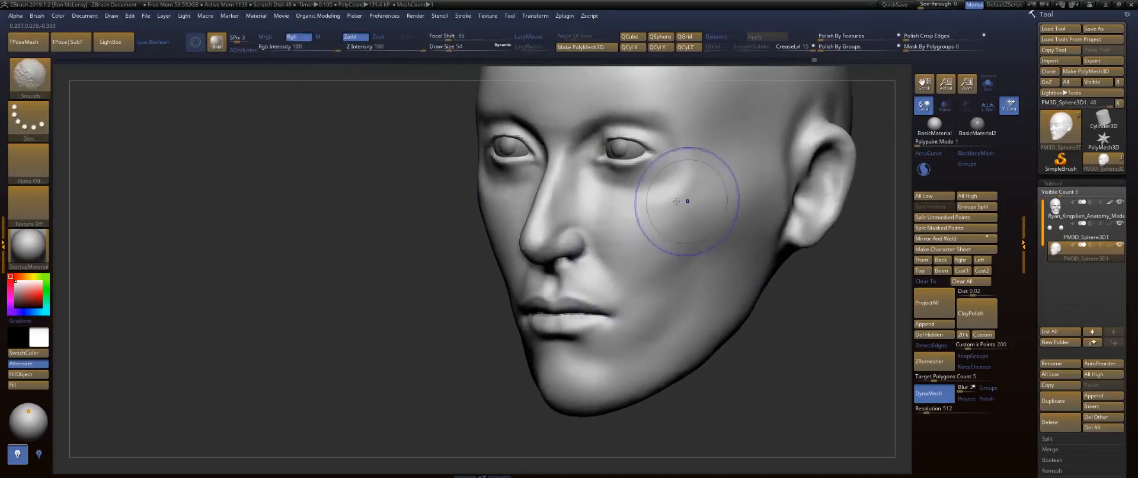
Build up the cheek beside the nose down towards the mouth with the ClayBuildup brush at draw size 41 and smooth it.
mouse_move(381, 278)
alt+mouse_down()
mouse_move(416, 345)
mouse_move(418, 379)
alt+mouse_up()
key(s)
drag(601, 242, 599, 242)
drag(611, 327, 611, 260)
mouse_move(589, 229)
mouse_down()
mouse_move(596, 308)
mouse_move(623, 339)
mouse_up()
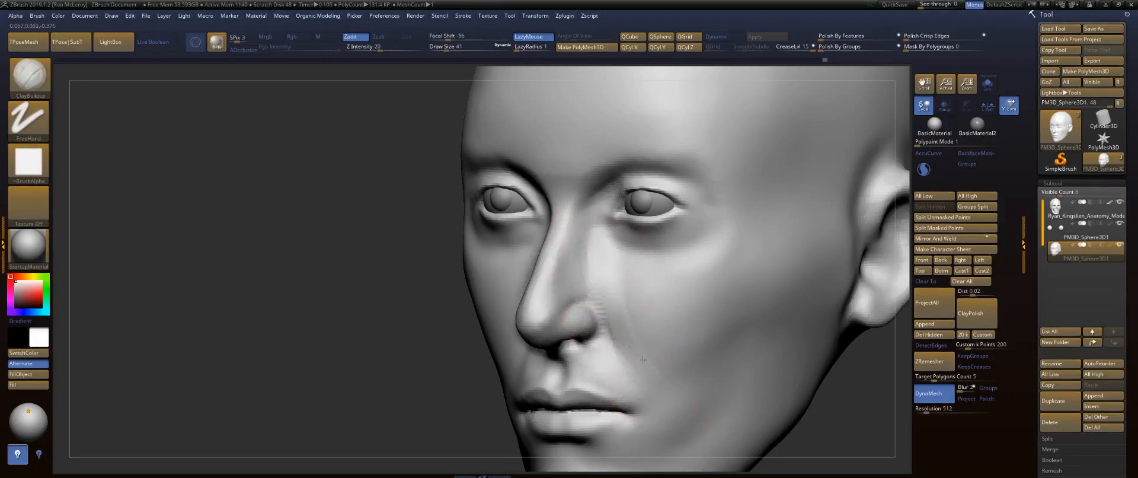
key(shift)
shift+drag(649, 363, 649, 373)
Build up the area beneath the lower eyelids with the ClayBuildup brush at draw size 27.
mouse_move(408, 237)
mouse_down()
mouse_move(682, 228)
mouse_move(720, 310)
mouse_up()
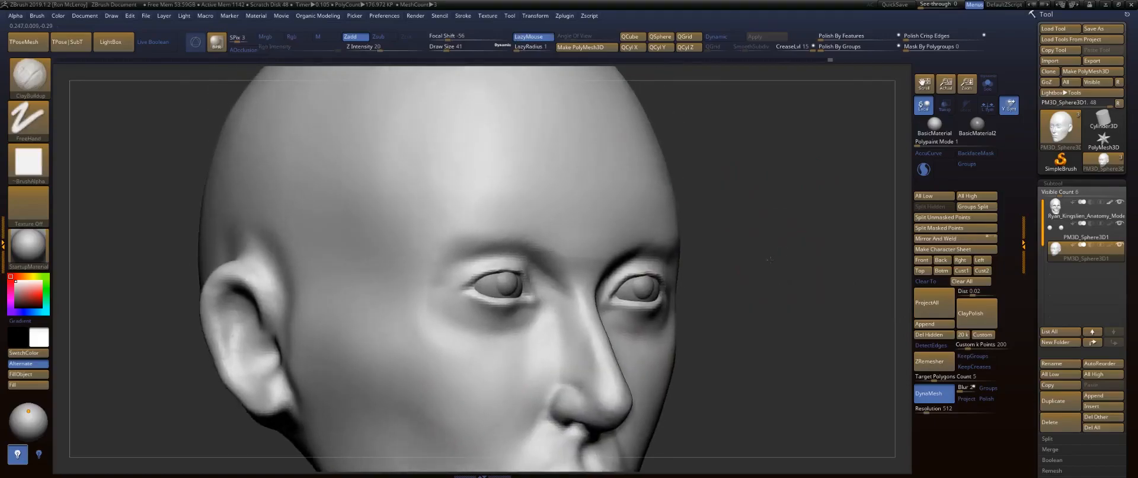
shift+drag(809, 253, 790, 250)
mouse_move(806, 219)
alt+mouse_down()
mouse_move(793, 223)
mouse_move(758, 296)
alt+mouse_up()
key(s)
drag(637, 241, 633, 242)
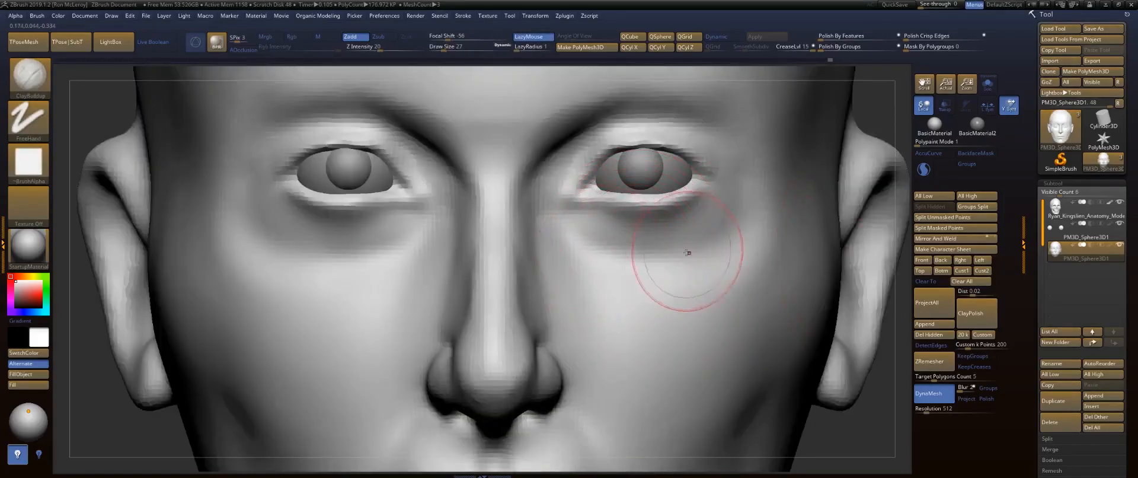
drag(707, 239, 598, 246)
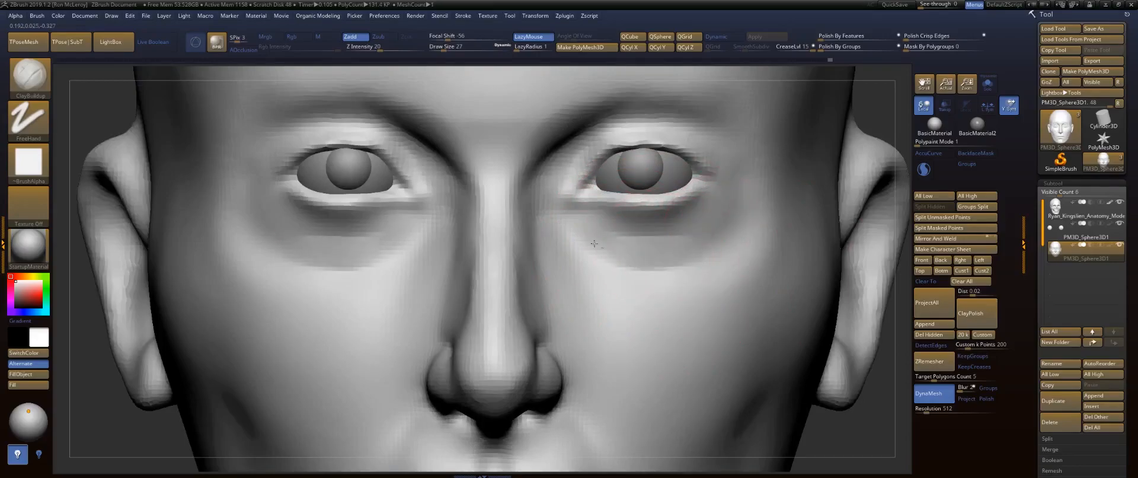
drag(694, 236, 592, 233)
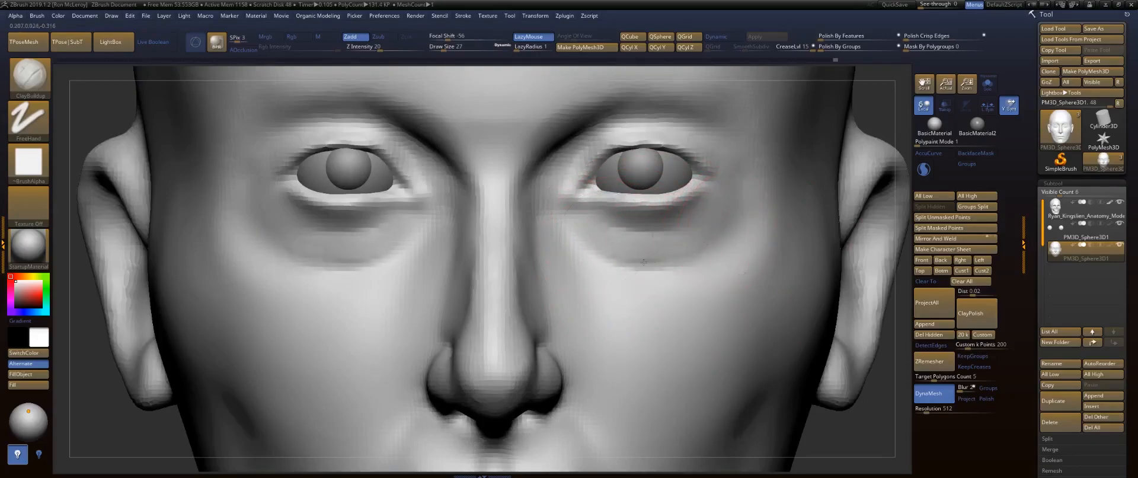
drag(646, 259, 607, 248)
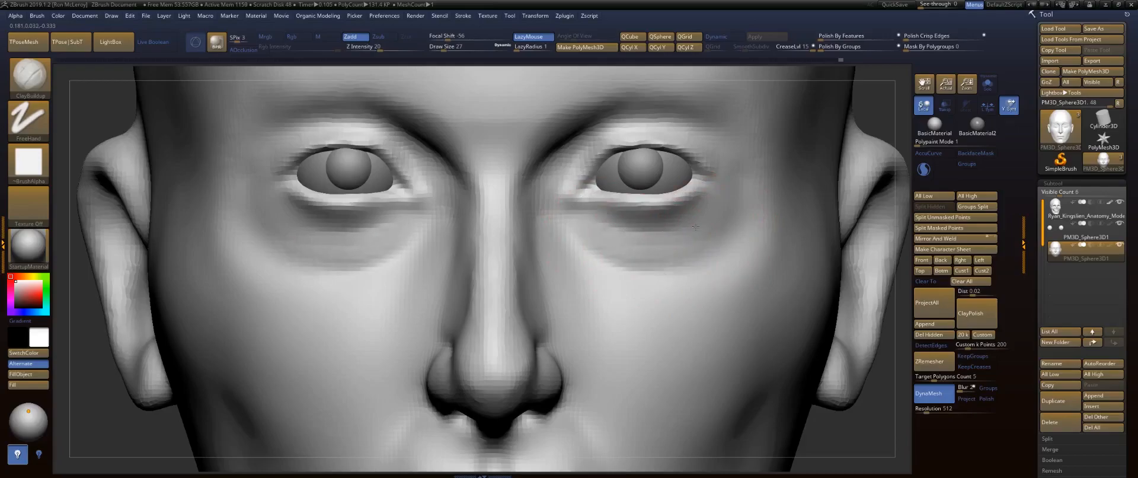
Smooth the under-eye area into the cheek and around the outer side of the eye.
key(shift)
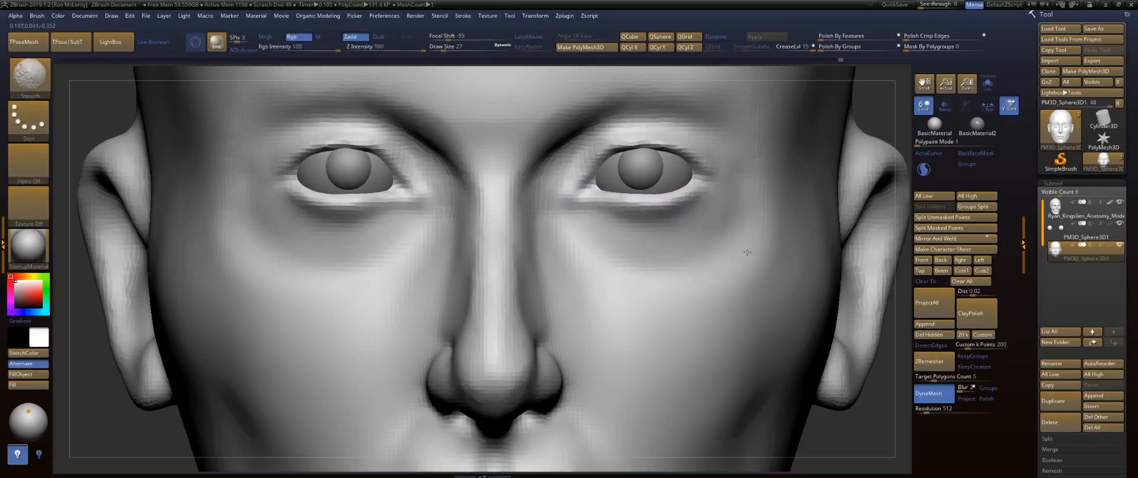
shift+drag(743, 193, 711, 254)
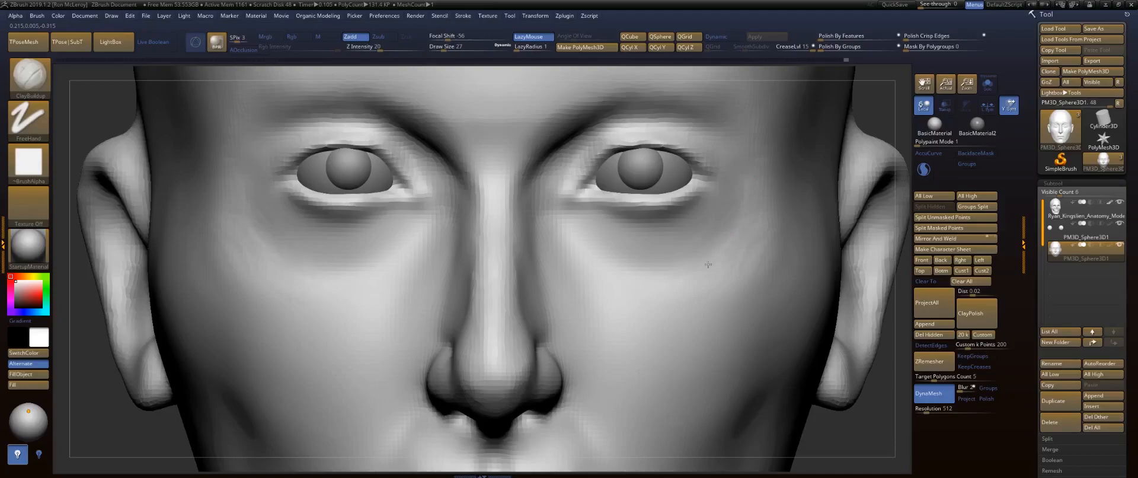
shift+drag(722, 252, 755, 172)
mouse_move(666, 256)
shift+mouse_down()
mouse_move(710, 225)
mouse_move(704, 309)
mouse_move(720, 227)
mouse_move(737, 317)
mouse_move(719, 299)
mouse_move(763, 264)
shift+mouse_up()
key(f)
Make the head transparent over the skull and build up the wing of the nose with the ClayBuildup brush at draw size 22.
shift+drag(543, 316, 561, 313)
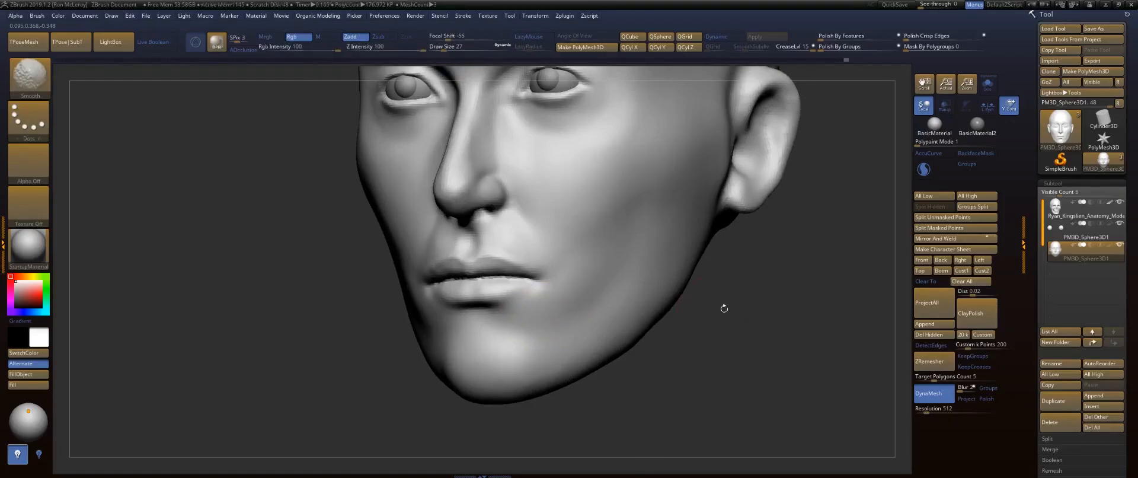
drag(696, 309, 759, 314)
alt+drag(753, 249, 812, 362)
mouse_move(705, 314)
mouse_down()
mouse_move(772, 317)
mouse_move(769, 256)
mouse_move(785, 314)
mouse_up()
alt+drag(729, 106, 771, 260)
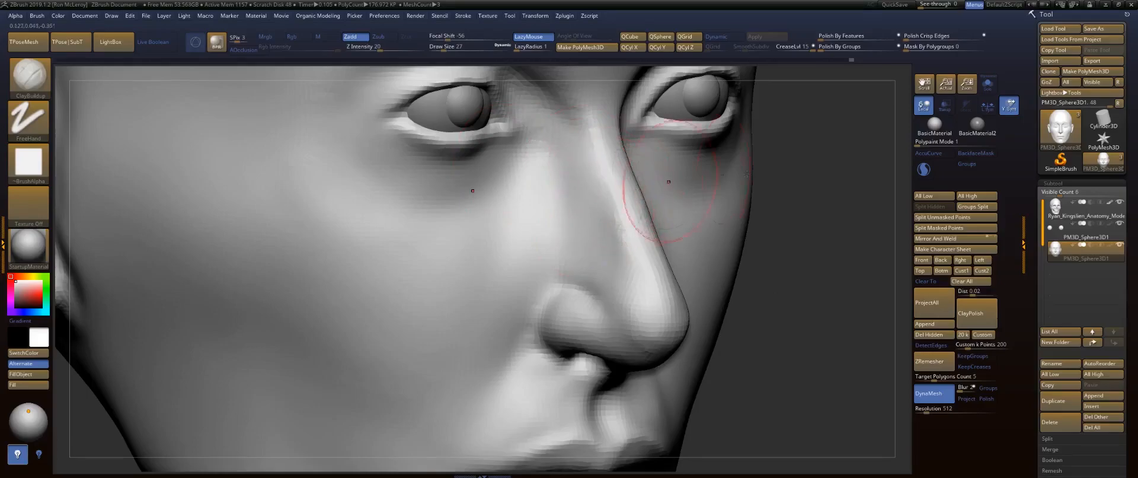
click(943, 109)
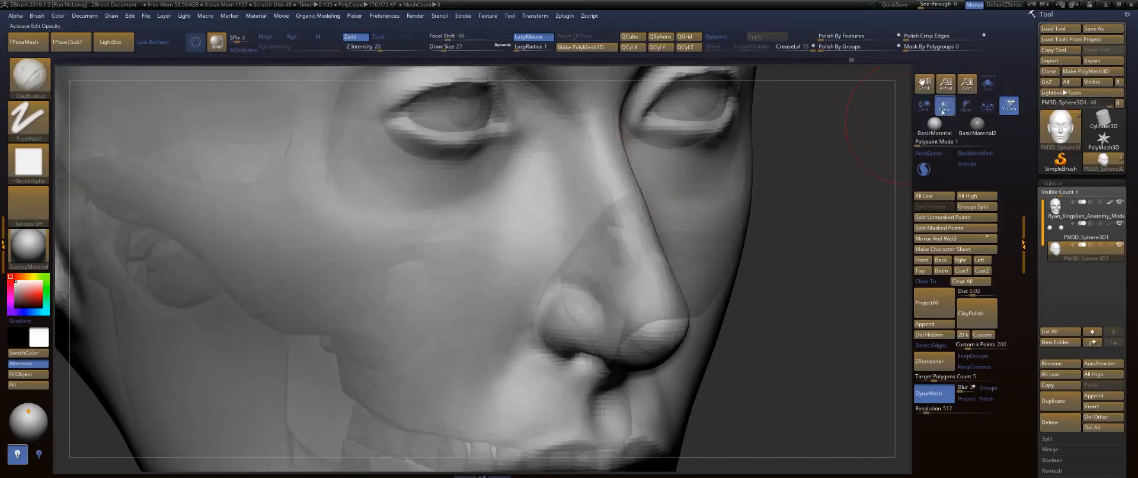
click(924, 106)
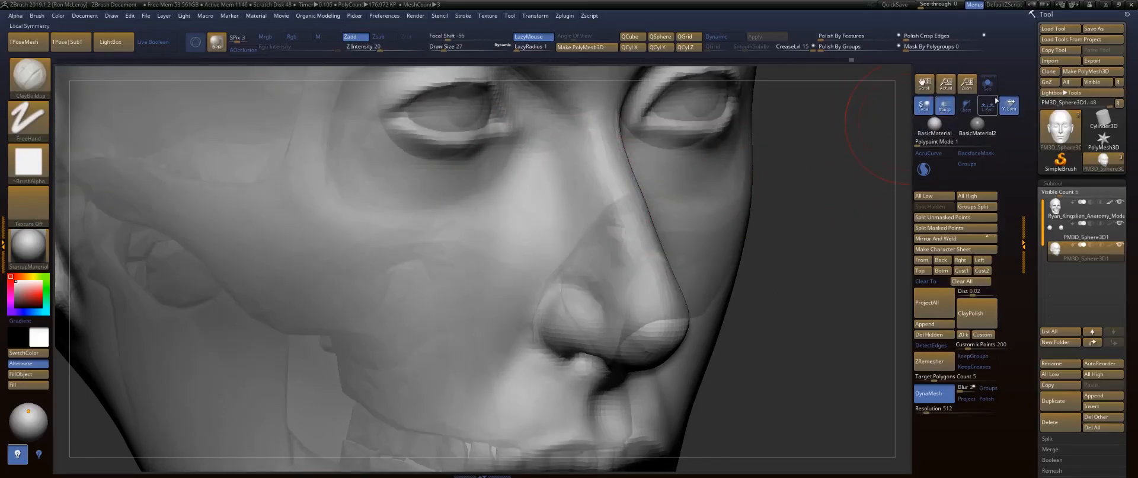
drag(830, 276, 796, 257)
alt+drag(810, 312, 840, 206)
key(s)
drag(603, 274, 601, 273)
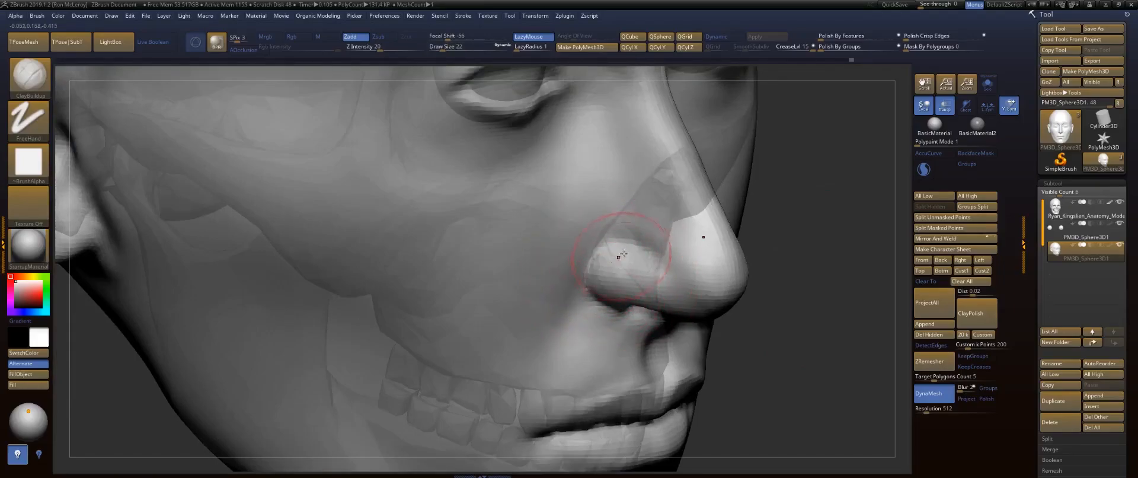
drag(650, 275, 661, 280)
Turn off the transparency and reshape the nostril's edge from below with the Move brush at draw size 22.
click(945, 110)
mouse_move(845, 193)
mouse_down()
mouse_move(806, 181)
mouse_move(754, 203)
mouse_move(752, 169)
mouse_up()
key(b)
key(m)
key(v)
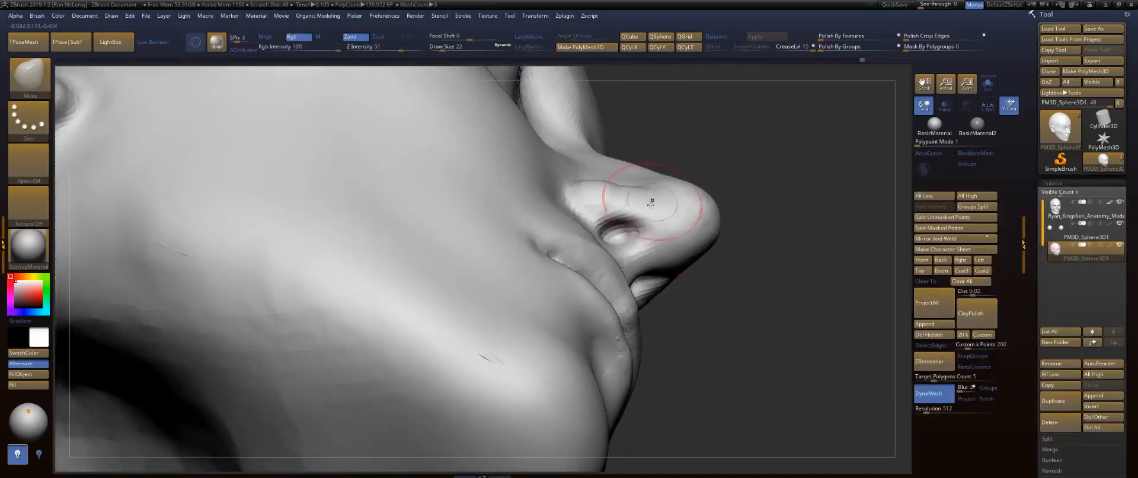
mouse_move(637, 220)
mouse_down()
mouse_move(658, 213)
mouse_move(595, 214)
mouse_move(655, 212)
mouse_up()
Flatten the wing of the nose above the nostril with the TrimDynamic brush at draw size 22 and smooth it.
drag(800, 180, 863, 239)
key(b)
key(t)
key(d)
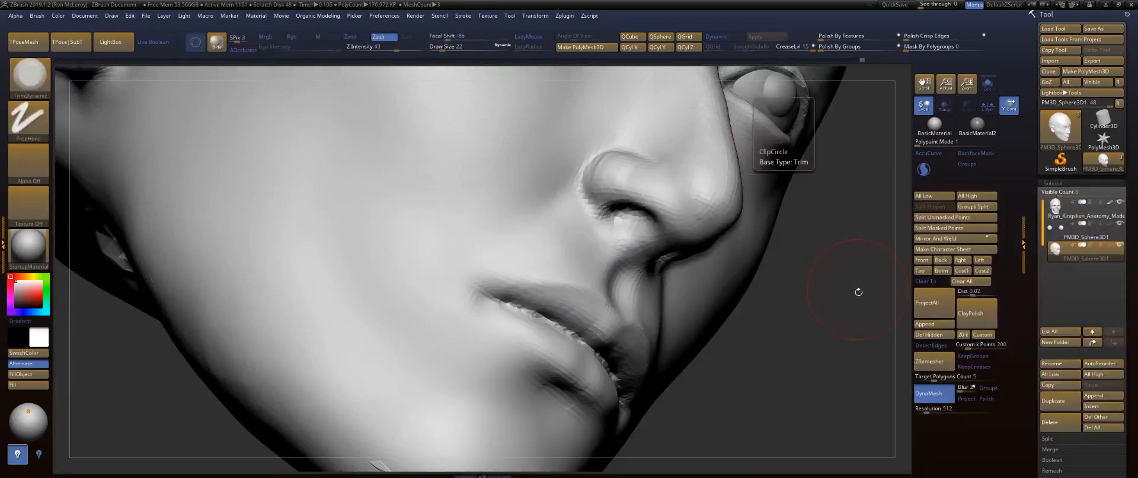
drag(858, 289, 892, 267)
drag(647, 211, 658, 215)
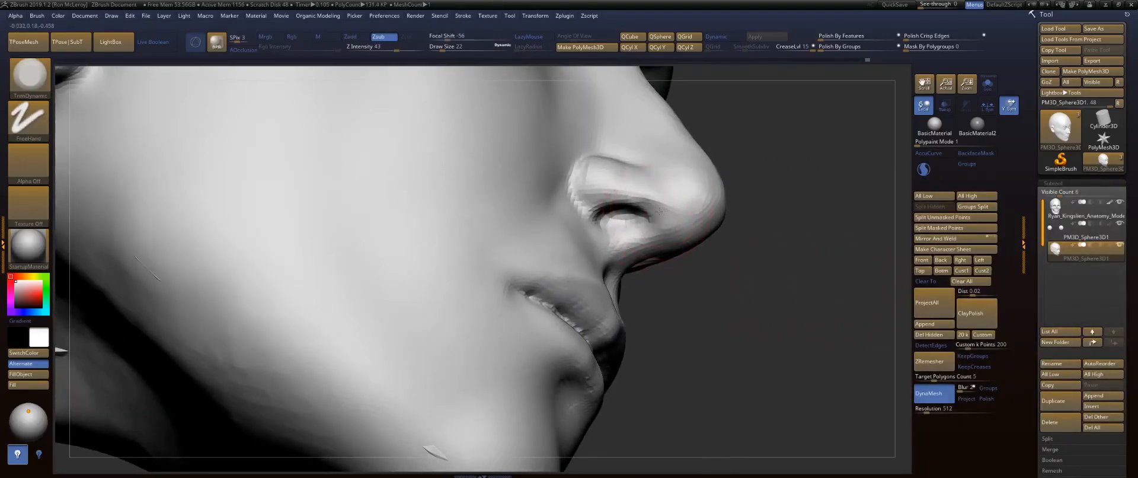
key(shift)
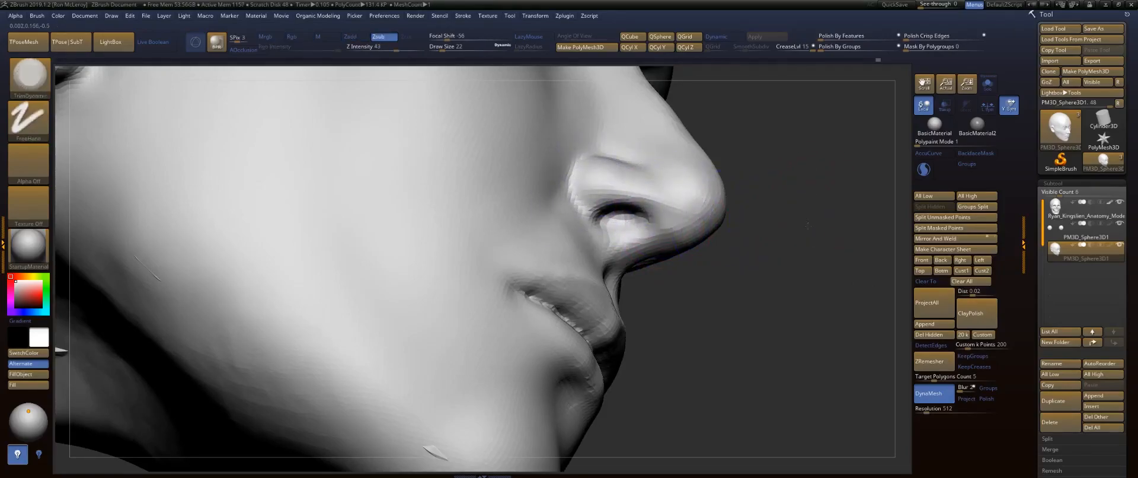
Build up the side of the nose between the wing and the tip with the ClayBuildup brush at draw size 22 and smooth it.
shift+drag(799, 221, 835, 238)
alt+drag(763, 105, 769, 177)
key(b)
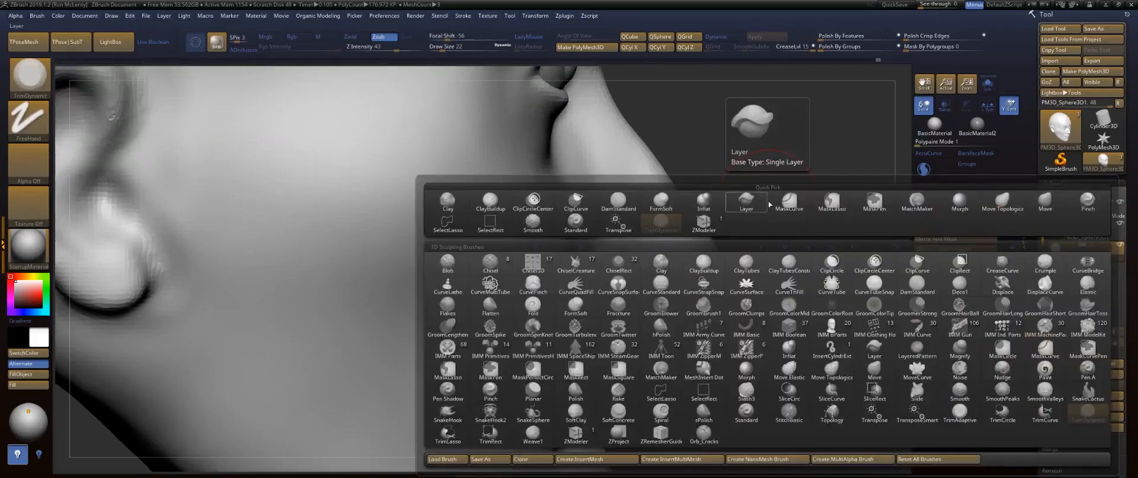
key(c)
key(b)
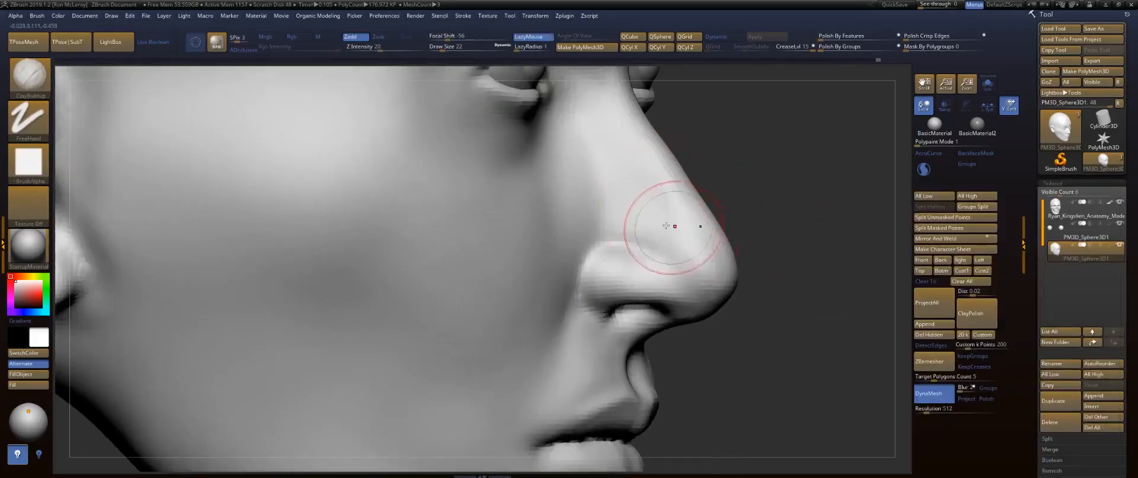
drag(666, 225, 706, 214)
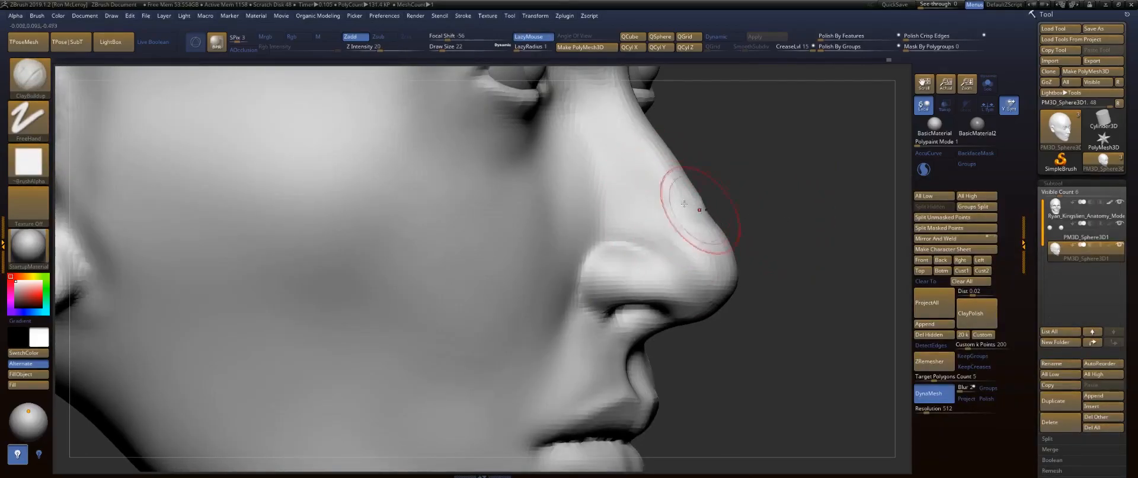
key(shift)
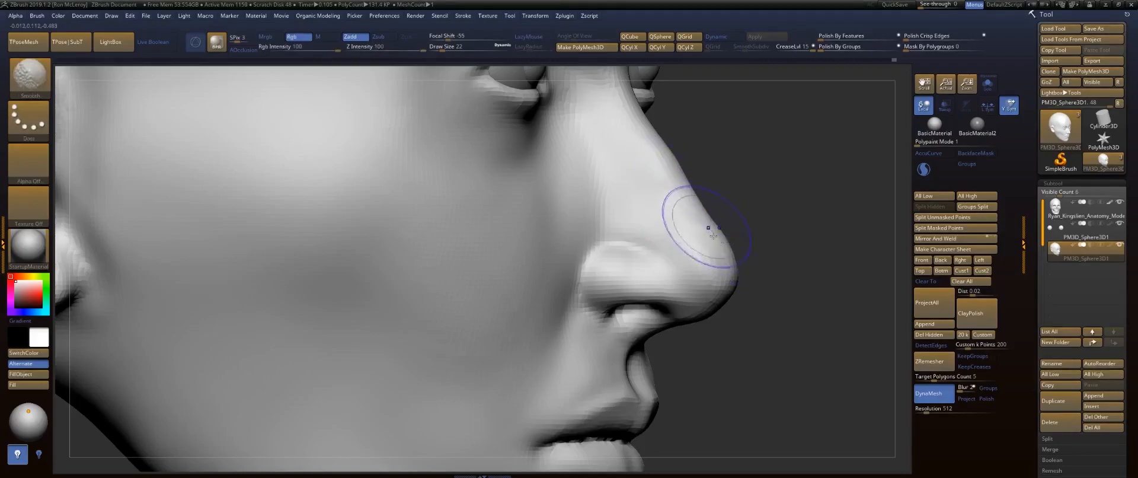
shift+drag(708, 229, 698, 246)
drag(803, 239, 777, 254)
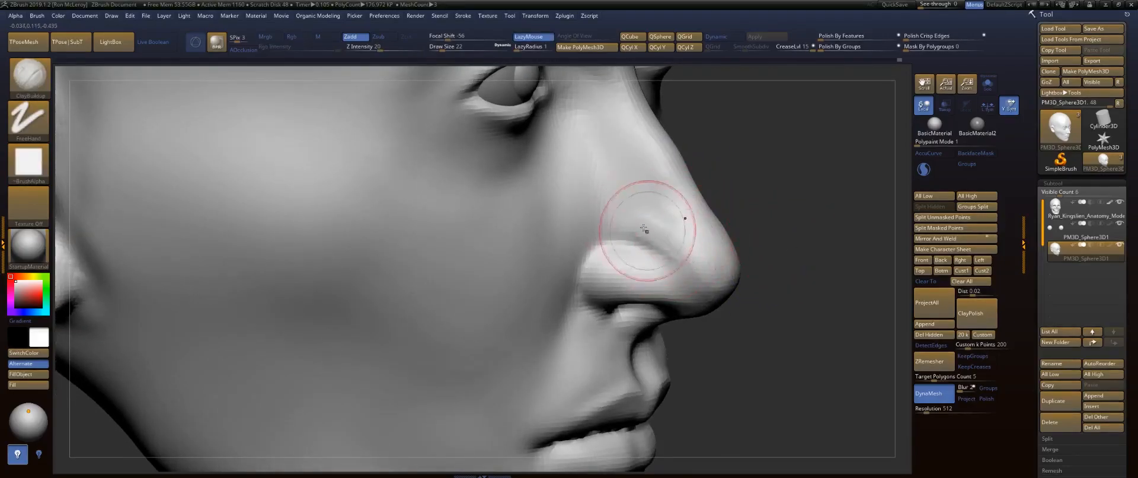
mouse_move(678, 251)
mouse_down()
mouse_move(694, 276)
mouse_move(651, 227)
mouse_move(701, 246)
mouse_move(653, 228)
mouse_up()
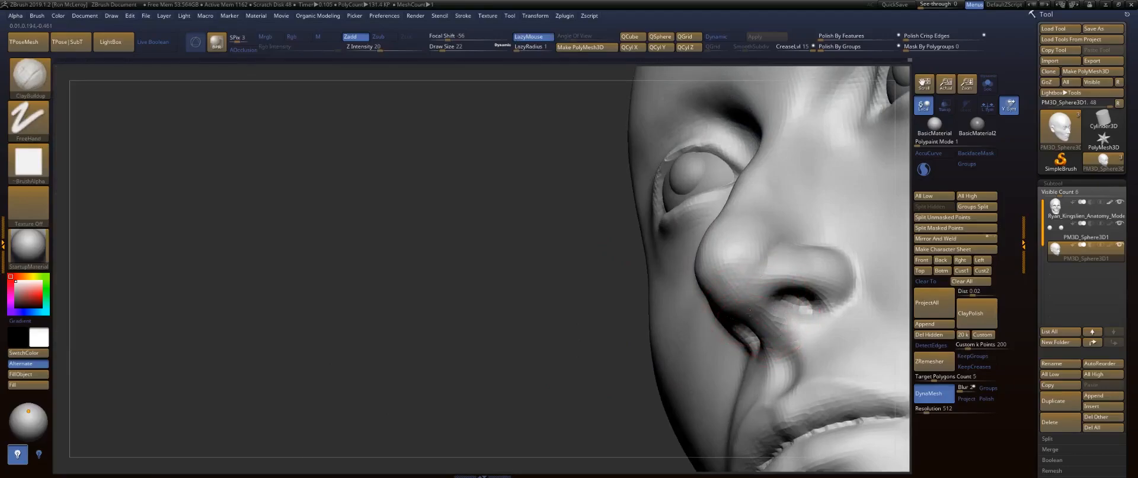
Fill out the underside of the nose tip beside the nostril with the ClayBuildup brush and smooth the wing and tip.
drag(748, 300, 760, 308)
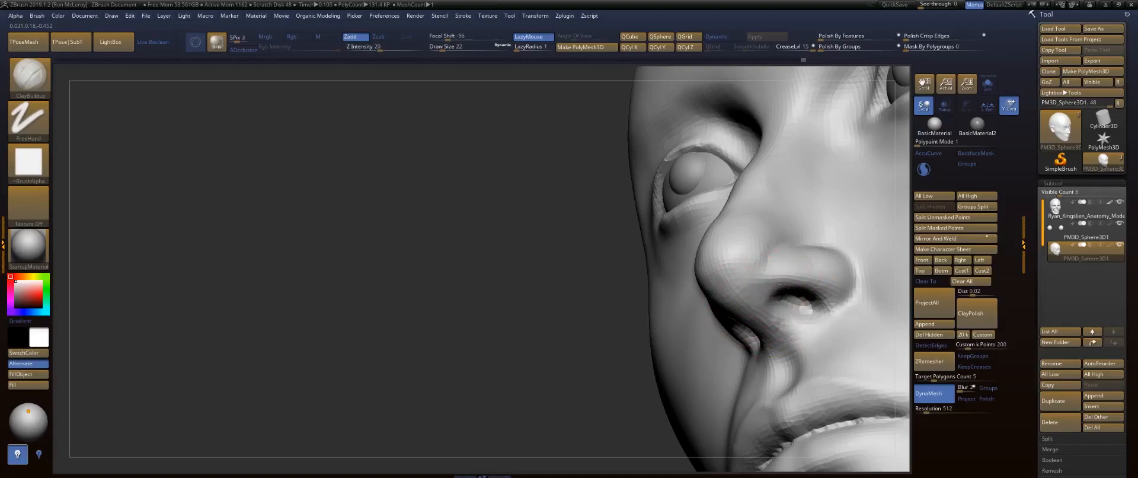
drag(755, 283, 744, 237)
drag(563, 338, 606, 363)
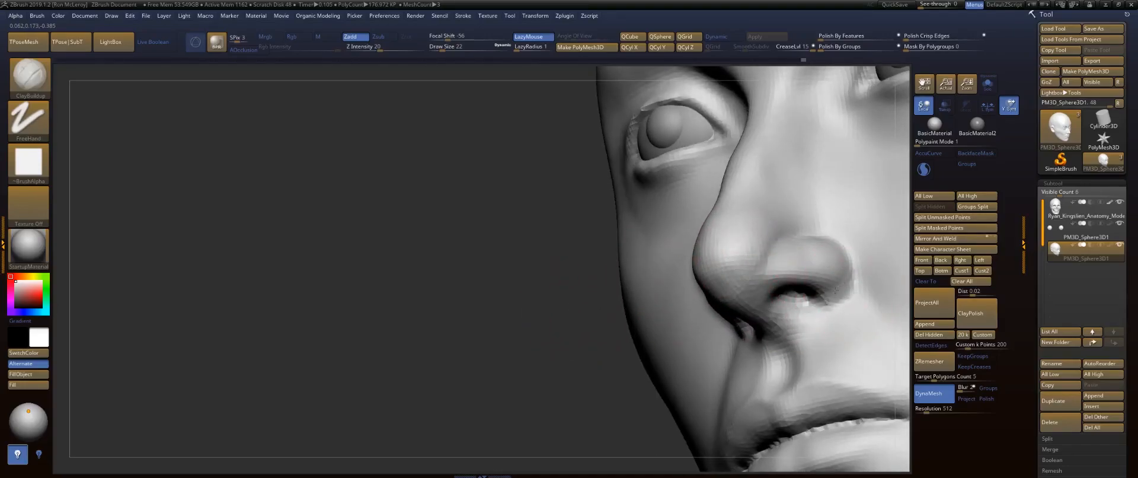
shift+drag(837, 295, 847, 285)
mouse_move(521, 344)
mouse_down()
mouse_move(504, 344)
mouse_move(552, 355)
mouse_up()
shift+drag(701, 256, 695, 283)
mouse_move(695, 285)
right_down()
mouse_move(800, 283)
mouse_move(768, 289)
right_up()
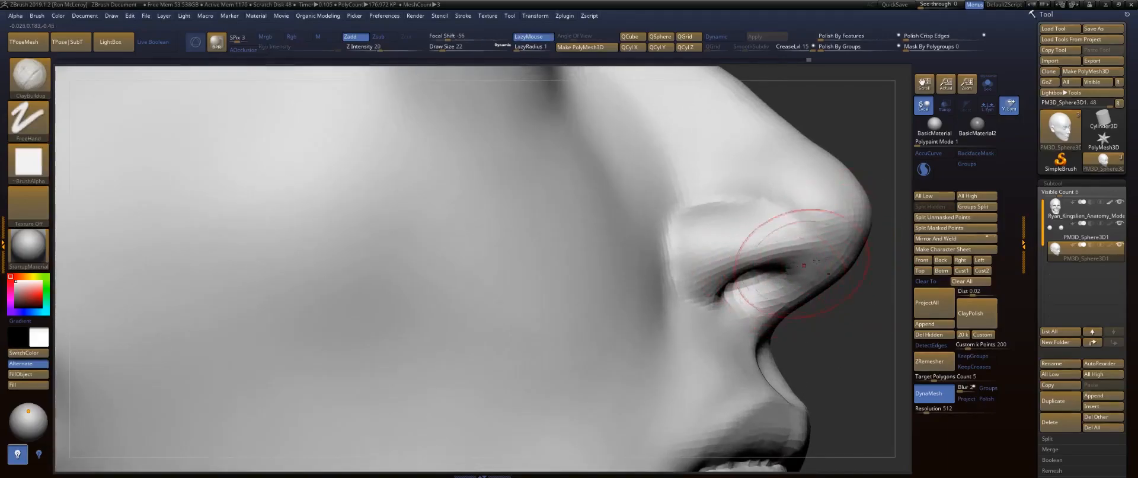
Shape the front rim of the nostril with the Standard brush at draw size 16 and smooth it into the tip.
key(b)
key(s)
mouse_move(804, 280)
mouse_down()
mouse_move(771, 269)
mouse_move(763, 288)
mouse_move(735, 276)
mouse_move(827, 274)
mouse_up()
mouse_move(765, 285)
mouse_down()
mouse_move(815, 275)
mouse_move(766, 285)
mouse_up()
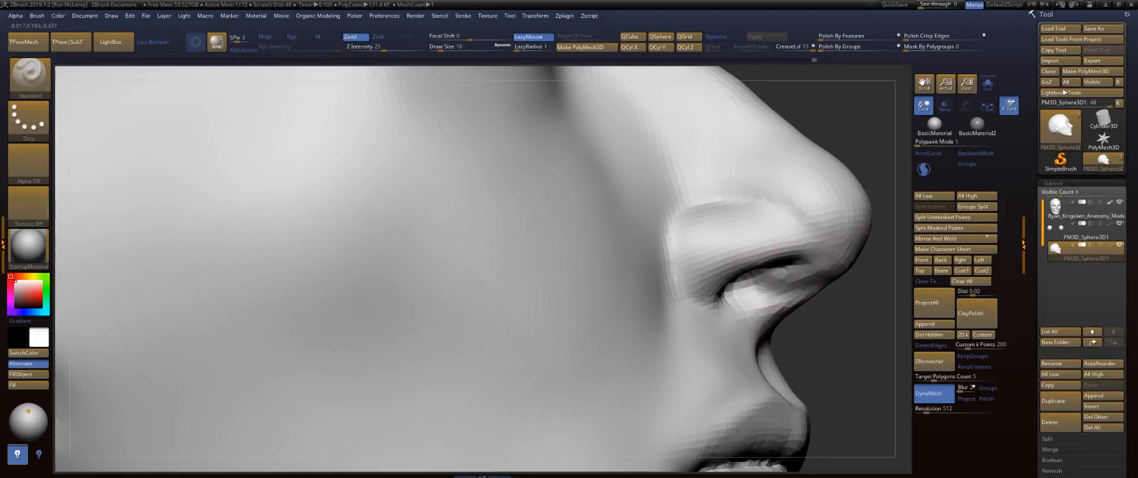
shift+drag(842, 258, 806, 275)
mouse_move(864, 302)
mouse_down()
mouse_move(747, 288)
mouse_move(766, 274)
mouse_move(761, 285)
mouse_up()
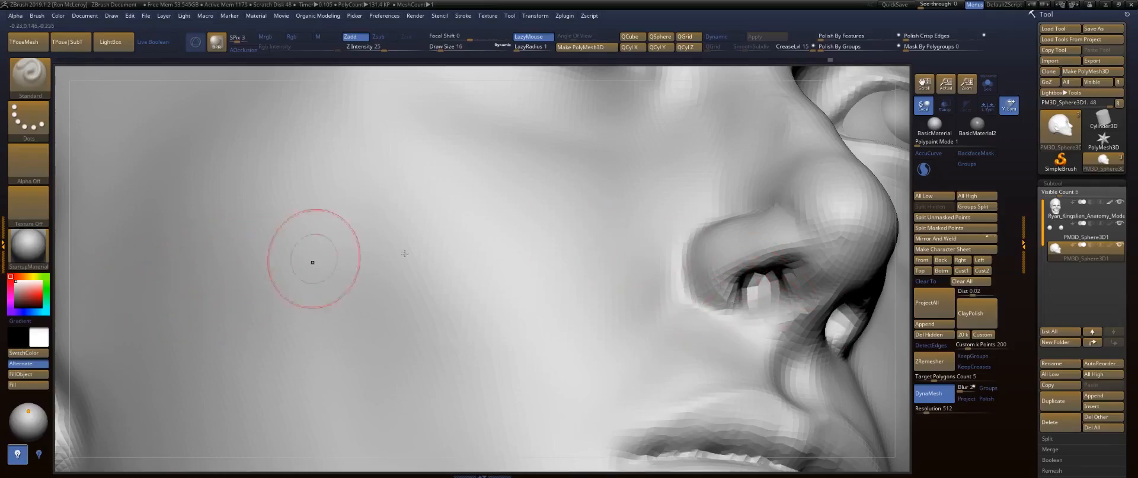
Update the head's DynaMesh and adjust the wing of the nose with the Move brush at draw size 16.
key(f)
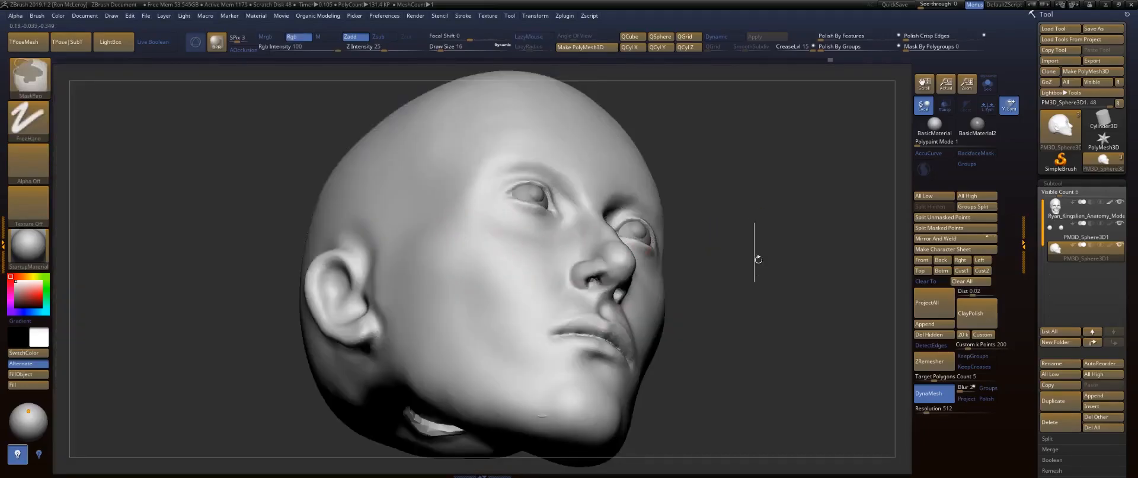
ctrl+drag(757, 259, 750, 223)
alt+drag(748, 222, 751, 303)
drag(553, 275, 563, 288)
key(b)
key(m)
key(v)
mouse_move(572, 283)
mouse_down()
mouse_move(561, 276)
mouse_move(585, 291)
mouse_up()
drag(846, 312, 667, 329)
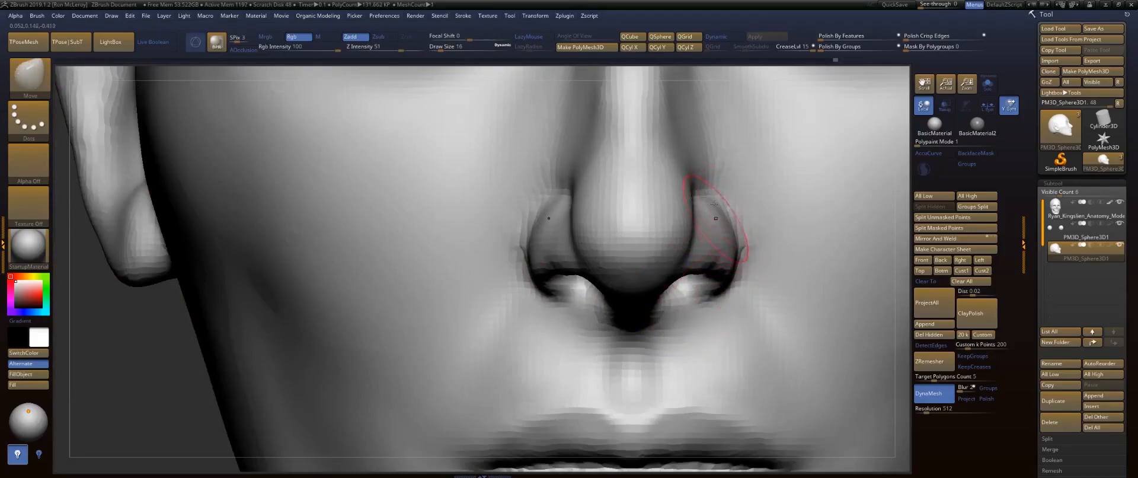
Build up the side and bridge of the nose over the see-through skull with the ClayBuildup brush at draw size 22, then turn the transparency off.
alt+drag(682, 72, 682, 201)
key(b)
key(c)
key(b)
mouse_move(877, 214)
mouse_down()
mouse_move(680, 218)
mouse_move(656, 207)
mouse_move(641, 291)
mouse_move(652, 273)
mouse_up()
key(s)
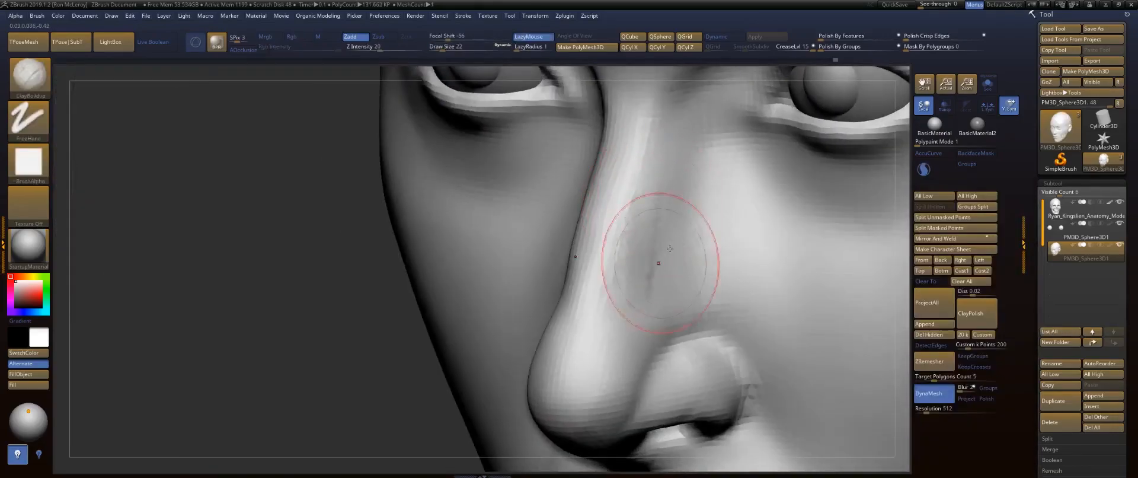
click(950, 110)
mouse_move(639, 272)
right_down()
mouse_move(675, 266)
mouse_move(628, 260)
mouse_move(664, 210)
right_up()
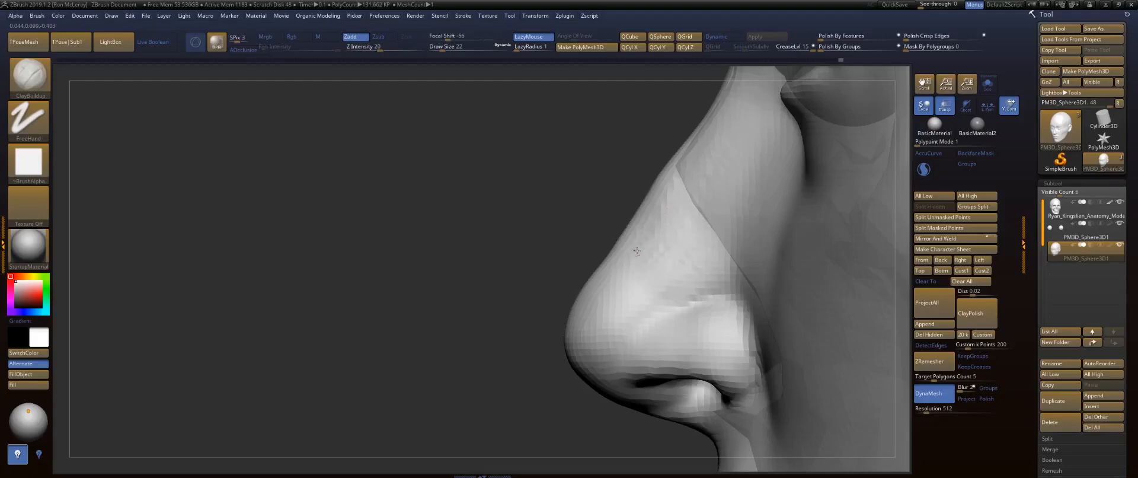
alt+right_drag(697, 163, 704, 233)
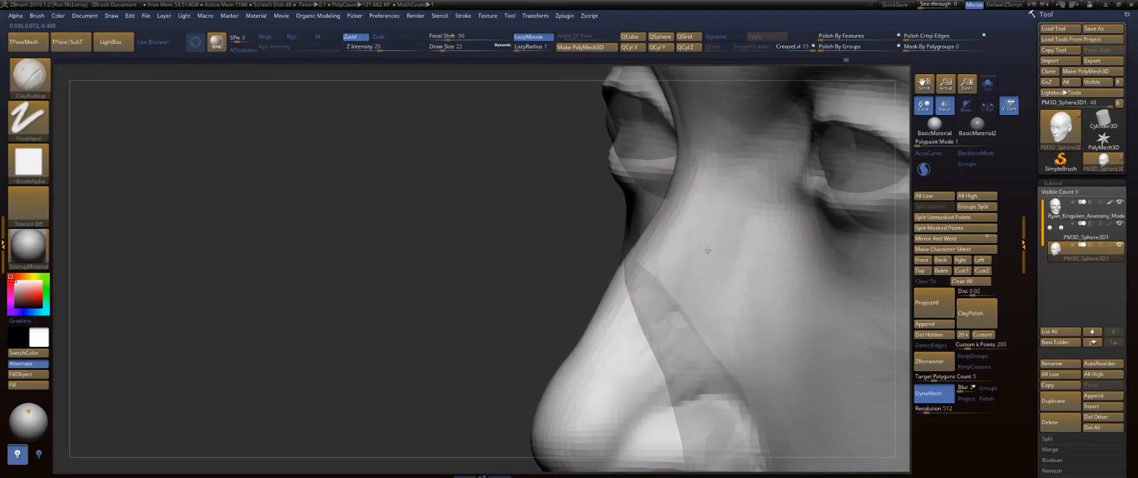
key(shift)
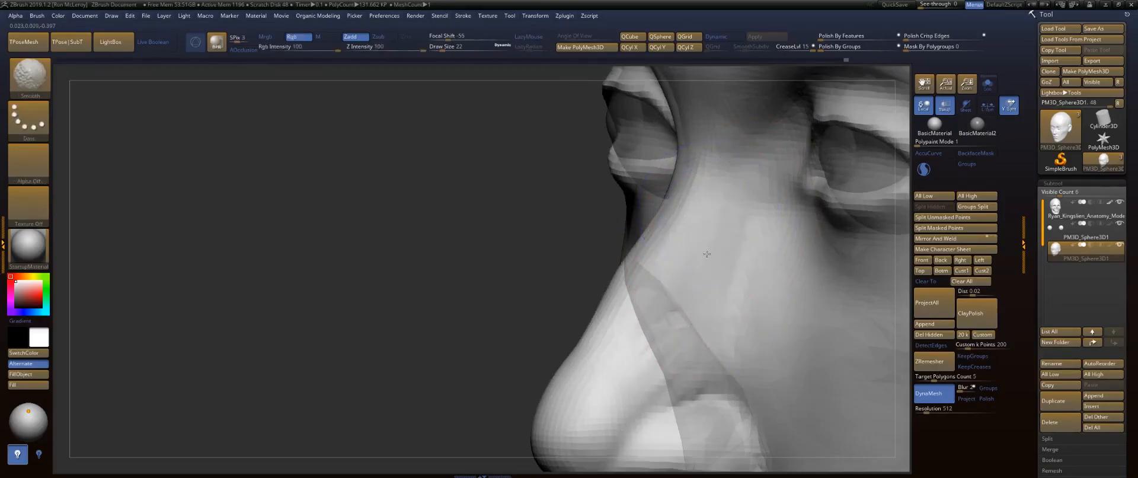
click(941, 109)
key(f)
mouse_move(705, 247)
mouse_down()
mouse_move(756, 244)
mouse_move(754, 229)
mouse_move(756, 267)
mouse_up()
key(shift)
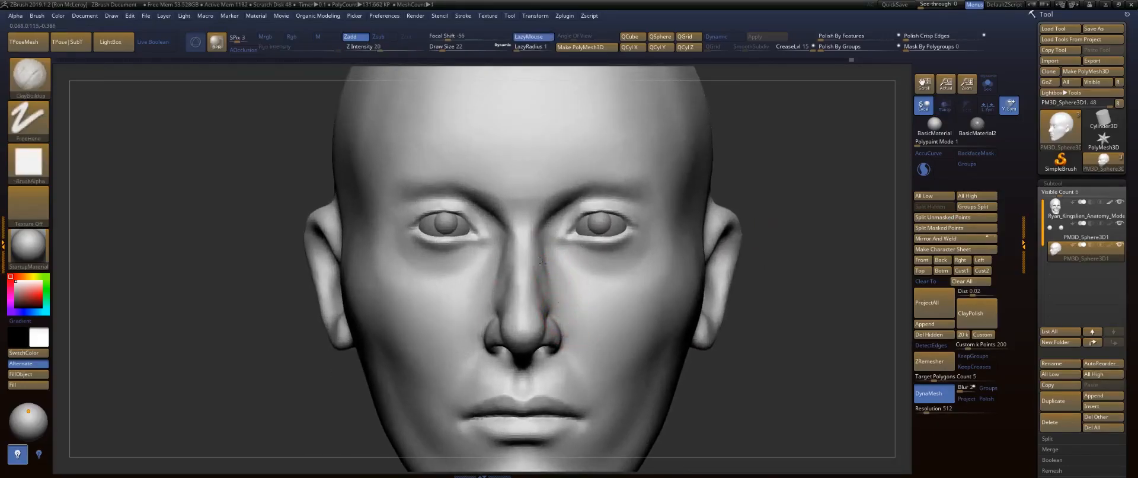
Make the head transparent again and build up the area between the nose bridge and inner eye corner with the ClayBuildup brush.
alt+drag(546, 274, 549, 287)
mouse_move(861, 258)
mouse_down()
mouse_move(815, 290)
mouse_move(833, 318)
mouse_up()
click(947, 109)
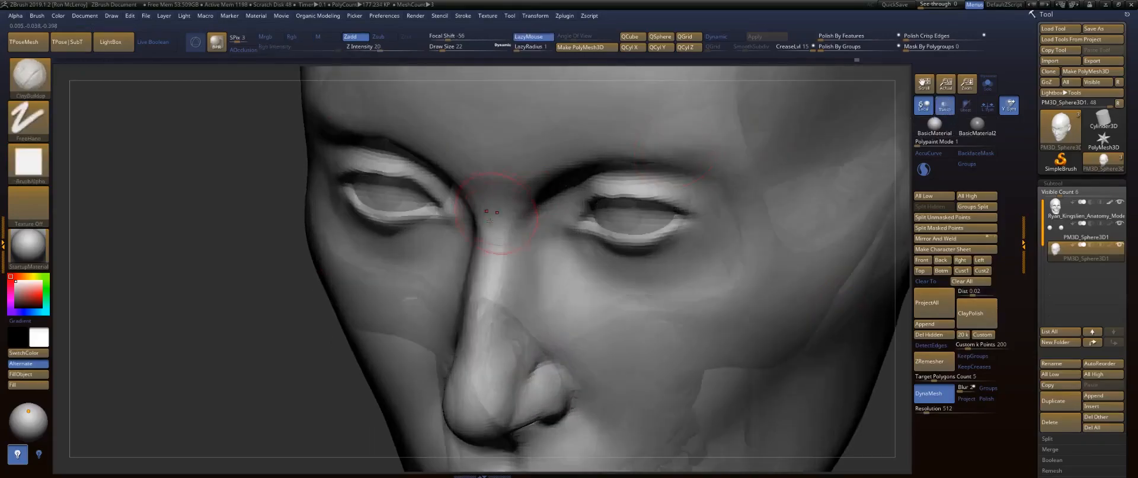
right_drag(558, 248, 567, 256)
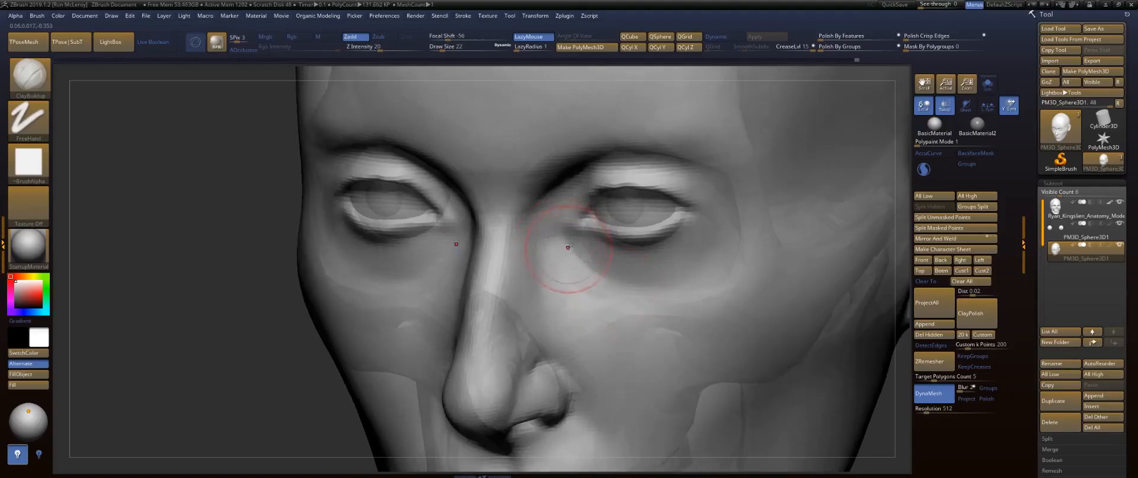
Carve the crease below the inner eye corner with the DamStandard brush at draw size 22, soften it and turn off the transparency.
key(b)
key(d)
key(s)
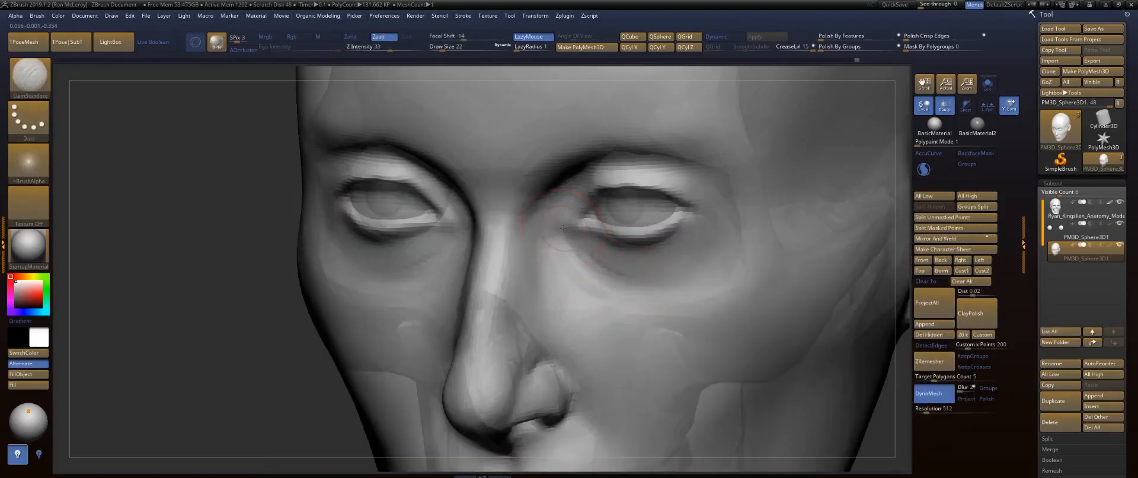
mouse_move(617, 267)
right_down()
mouse_move(595, 243)
mouse_move(613, 282)
right_up()
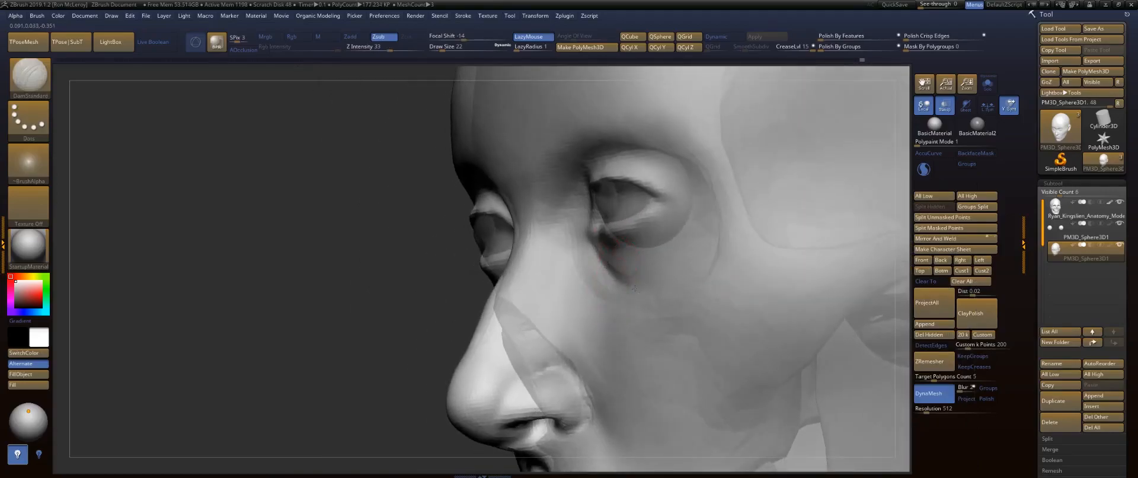
right_drag(594, 243, 594, 248)
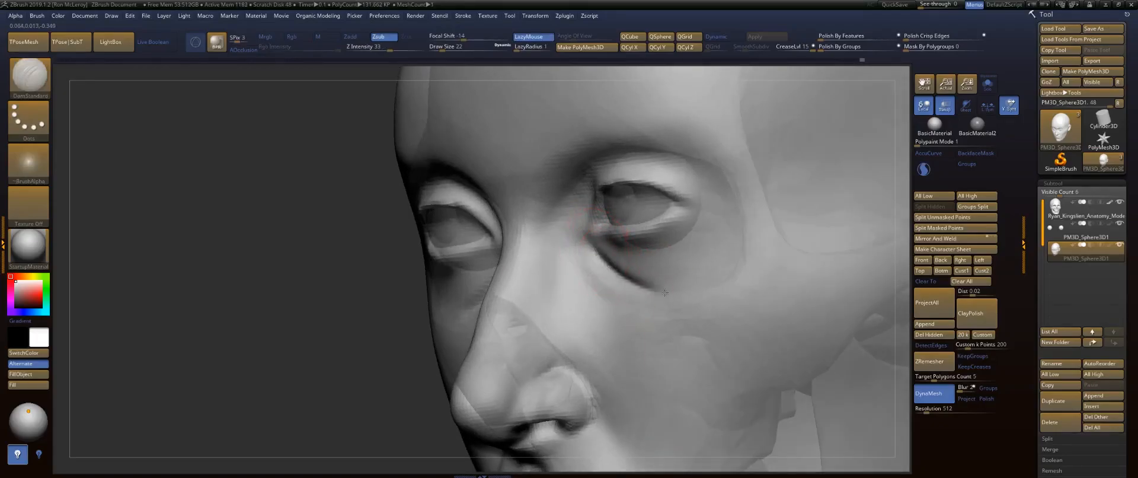
key(shift)
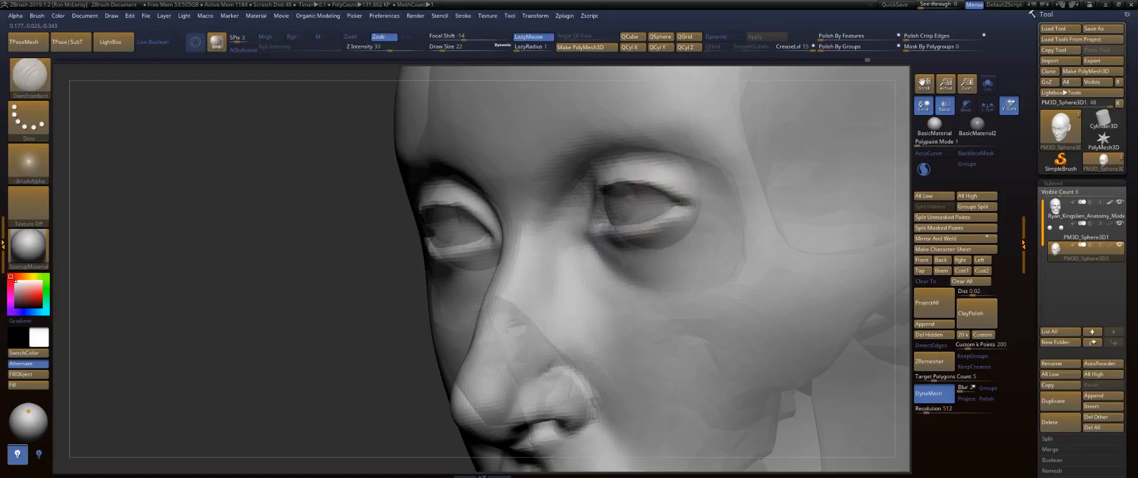
click(946, 114)
right_drag(609, 172, 669, 178)
shift+drag(713, 203, 712, 235)
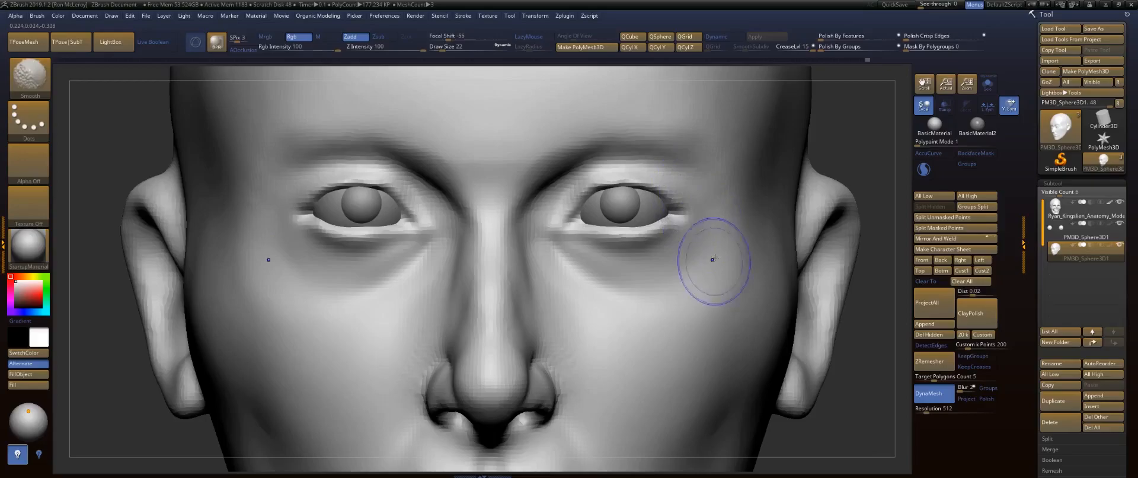
Build up the brow above the eyes with the ClayBuildup brush at draw size 27 and smooth it into the forehead.
key(f)
mouse_move(719, 220)
right_down()
mouse_move(759, 247)
mouse_move(744, 247)
mouse_move(815, 196)
mouse_move(699, 198)
right_up()
key(b)
key(c)
key(b)
right_drag(639, 183, 631, 180)
key(s)
drag(580, 196, 582, 195)
right_drag(614, 206, 580, 208)
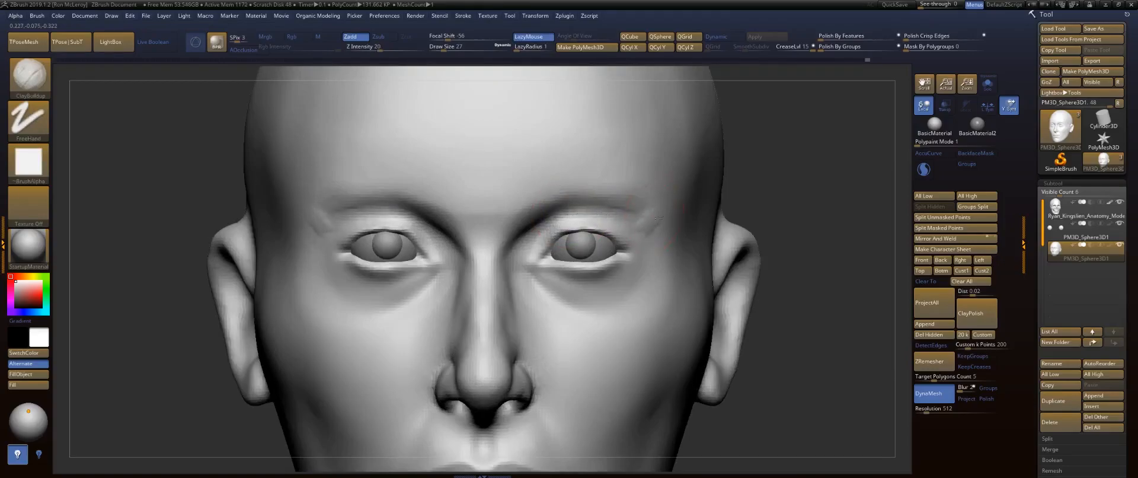
drag(610, 213, 575, 209)
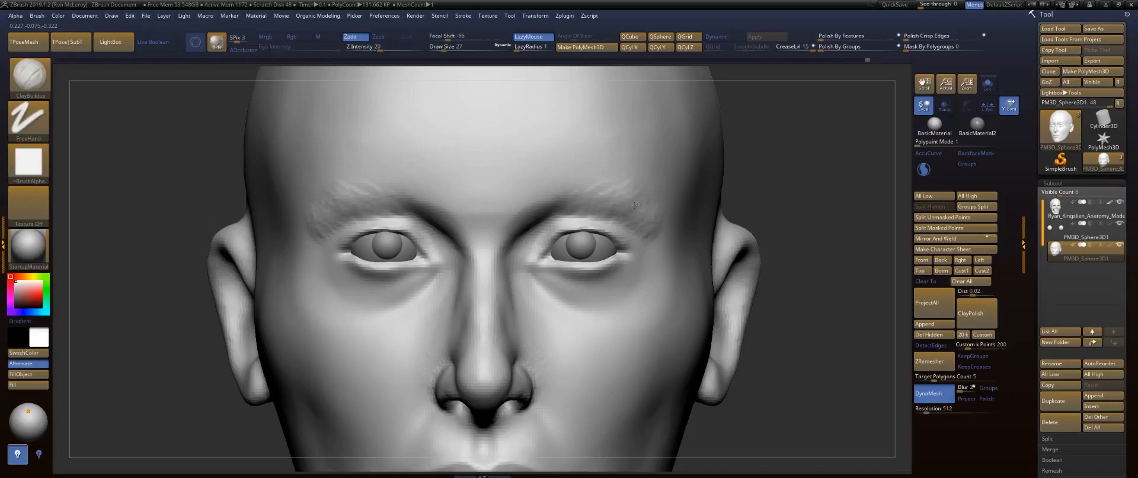
key(shift)
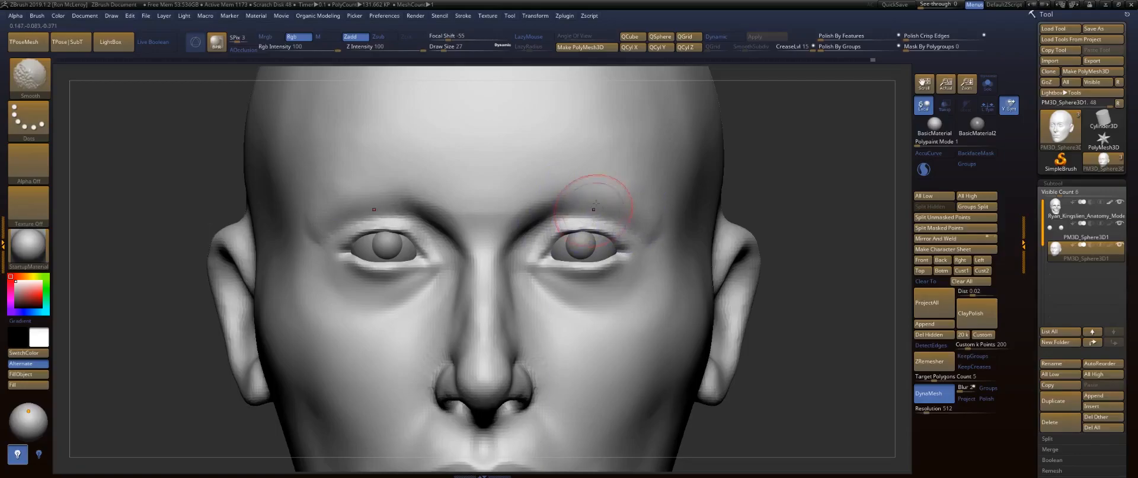
Carve the upper eyelid crease with the DamStandard brush at draw size 27 and smooth around the eye.
key(b)
key(d)
key(s)
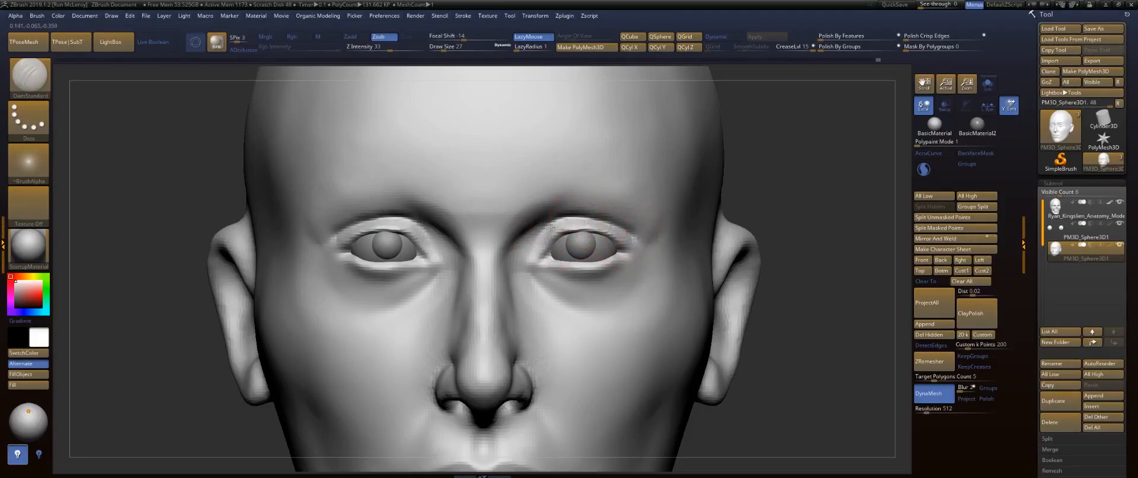
mouse_move(551, 225)
mouse_down()
mouse_move(616, 221)
mouse_move(584, 224)
mouse_up()
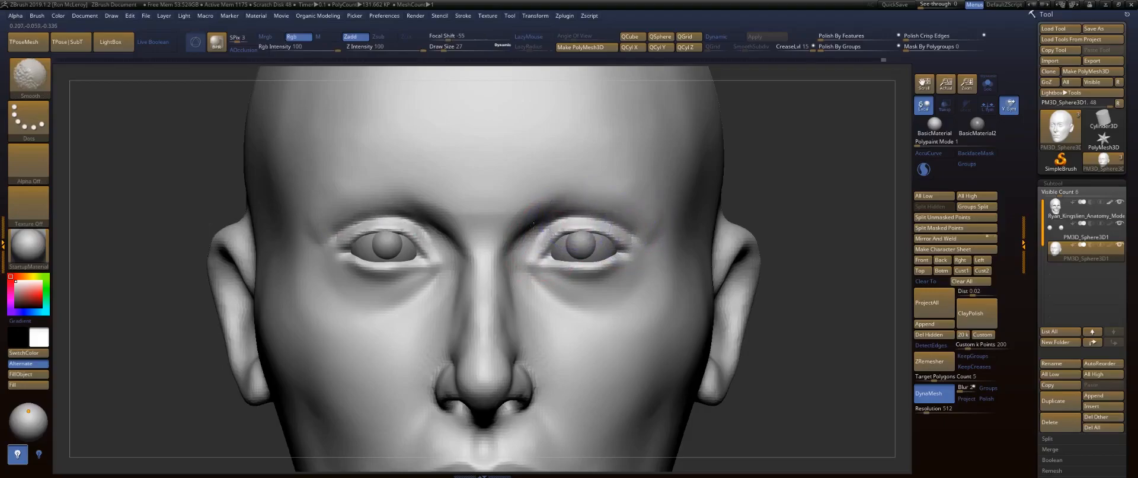
ctrl+right_drag(616, 215, 627, 226)
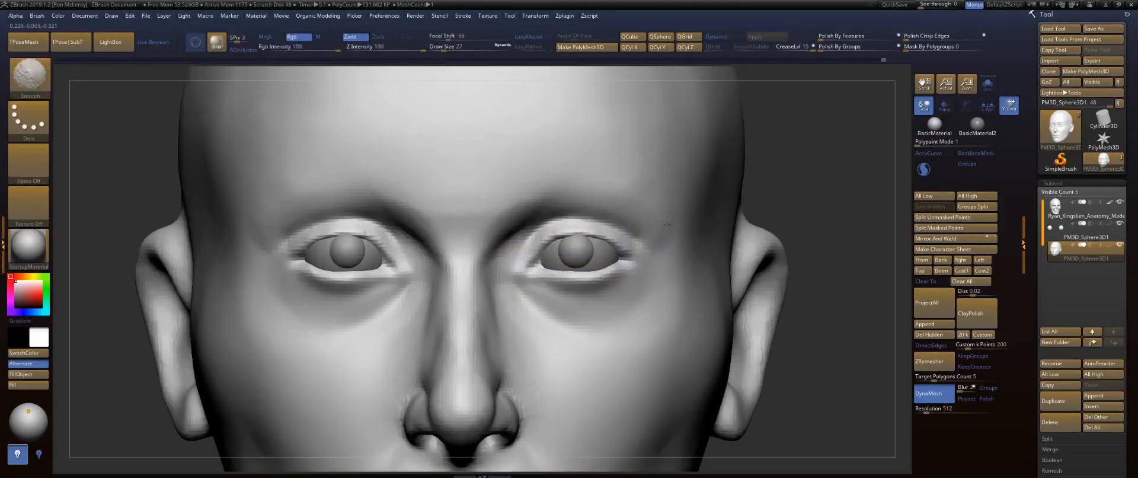
right_drag(668, 252, 666, 294)
mouse_move(549, 273)
alt+right_down()
mouse_move(617, 214)
mouse_move(644, 235)
mouse_move(615, 268)
alt+right_up()
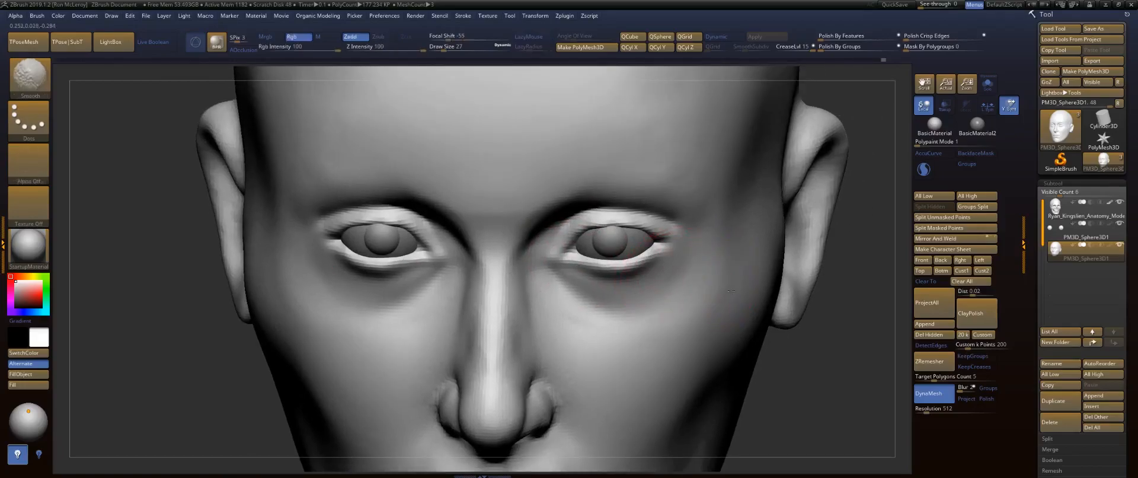
Reshape the eye and inner brow area with the Move brush at draw sizes 46 and 31.
mouse_move(707, 224)
right_down()
mouse_move(682, 224)
mouse_move(776, 196)
mouse_move(777, 231)
mouse_move(785, 188)
mouse_move(807, 310)
right_up()
key(f)
key(b)
key(m)
key(v)
key(s)
drag(618, 196, 614, 192)
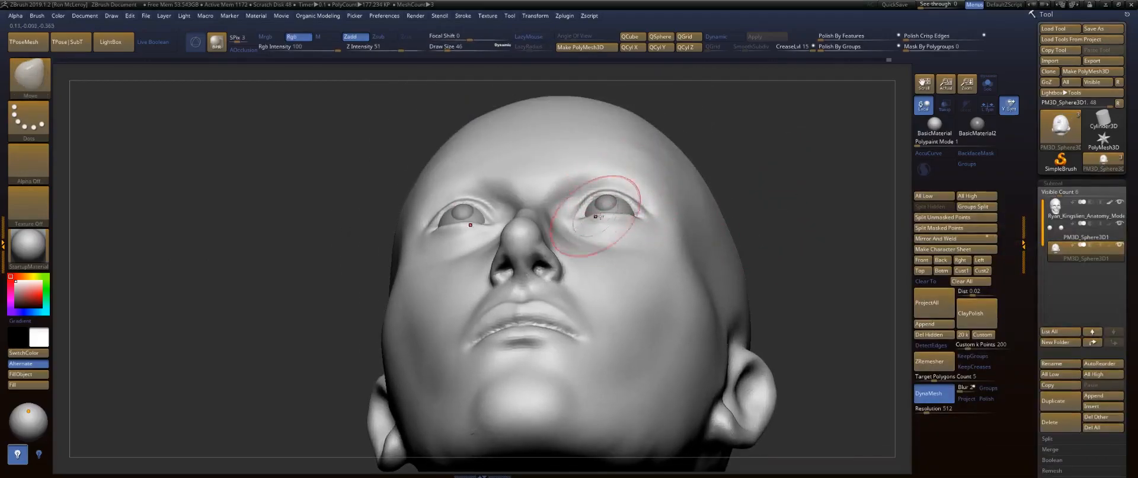
mouse_move(654, 224)
right_down()
mouse_move(820, 168)
mouse_move(835, 243)
right_up()
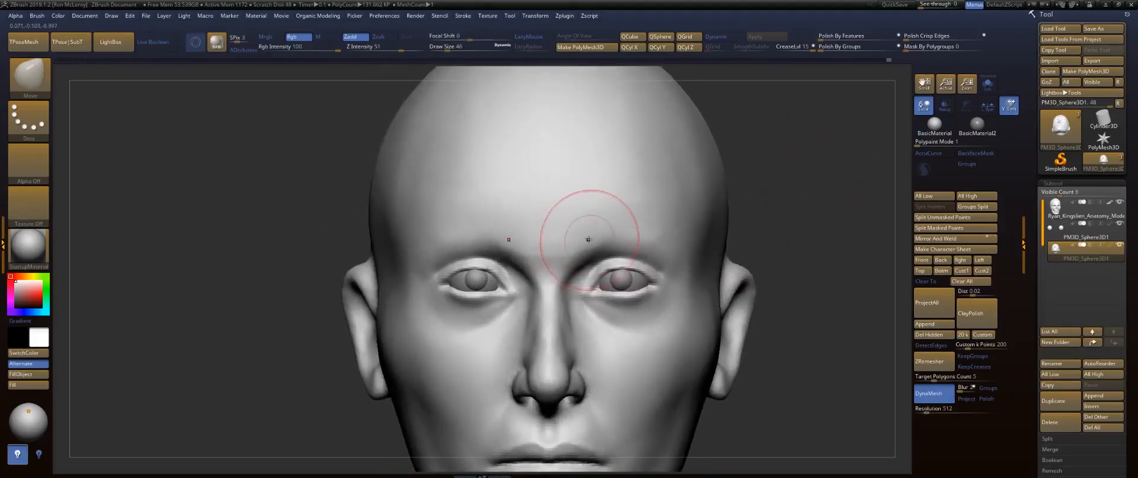
key(s)
drag(585, 234, 582, 235)
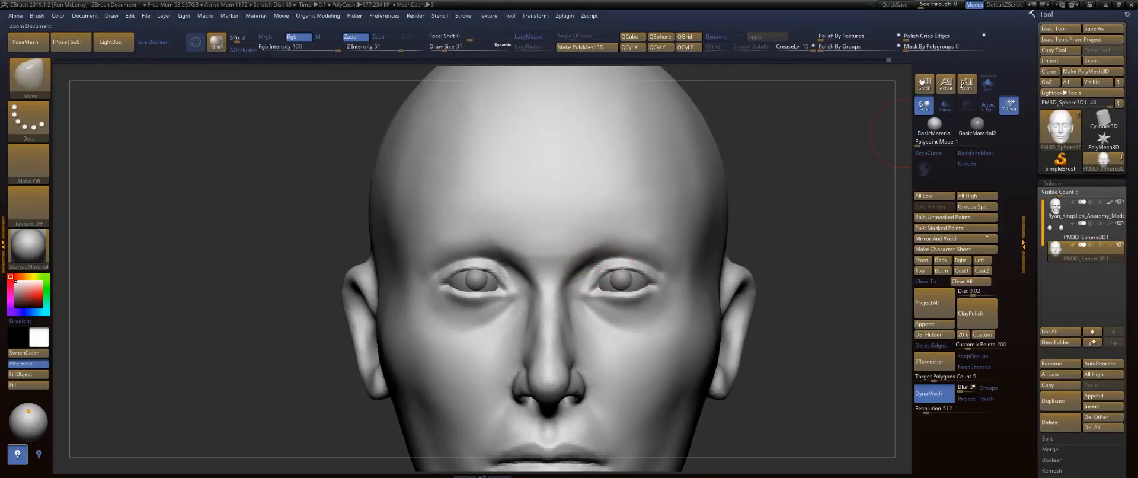
Make the head transparent and flatten the temple above the ear with the TrimDynamic brush at draw size 124.
click(944, 114)
right_drag(812, 172, 787, 178)
alt+right_drag(770, 126, 767, 169)
key(b)
key(t)
key(d)
right_drag(813, 203, 812, 206)
key(s)
drag(812, 207, 822, 210)
mouse_move(687, 276)
mouse_down()
mouse_move(682, 232)
mouse_move(711, 187)
mouse_up()
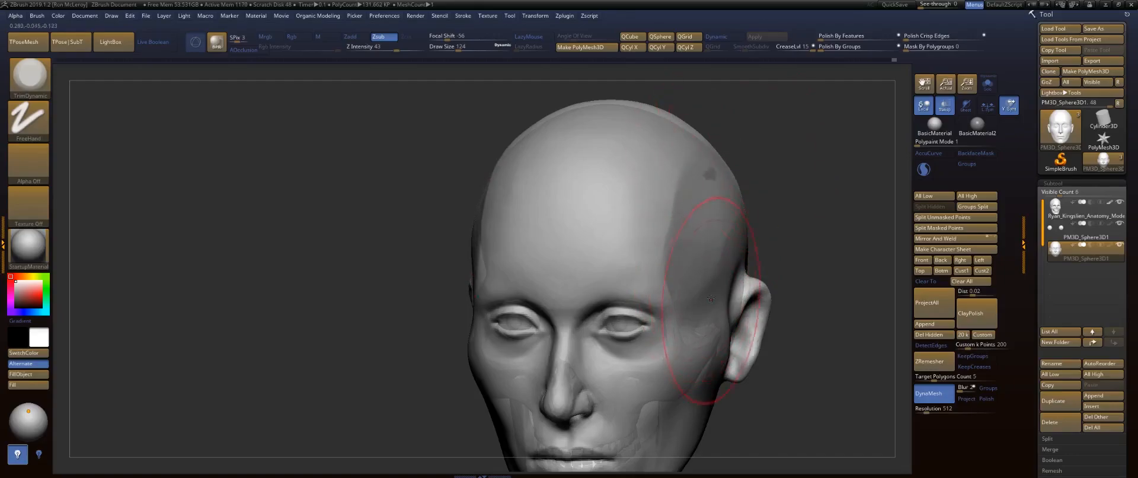
Fill out and smooth the sides of the cranium with the FormSoft brush at draw size 124 and turn off the transparency.
key(shift)
key(alt)
key(b)
key(f)
key(s)
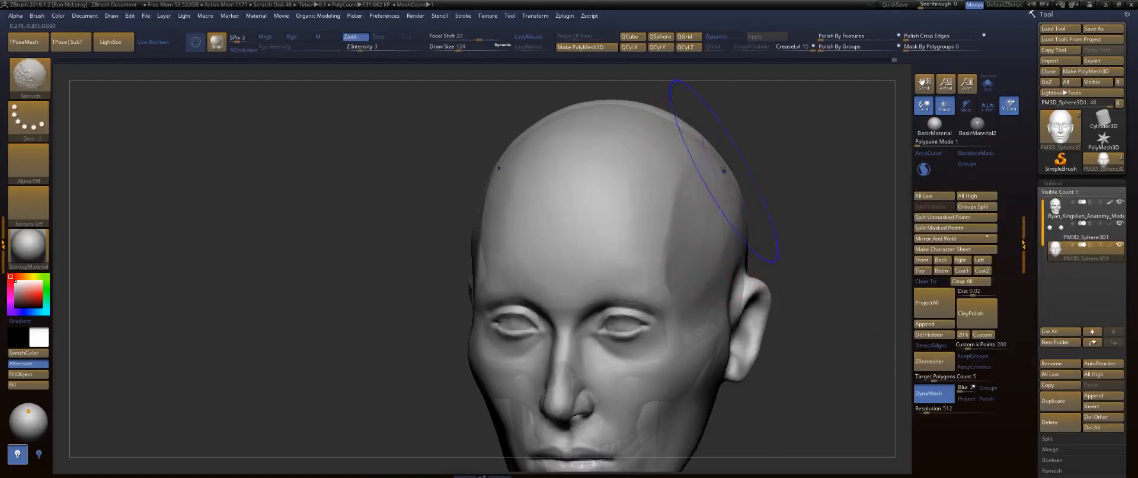
mouse_move(750, 185)
shift+mouse_down()
mouse_move(807, 167)
mouse_move(791, 181)
shift+mouse_up()
key(shift)
click(938, 110)
key(shift)
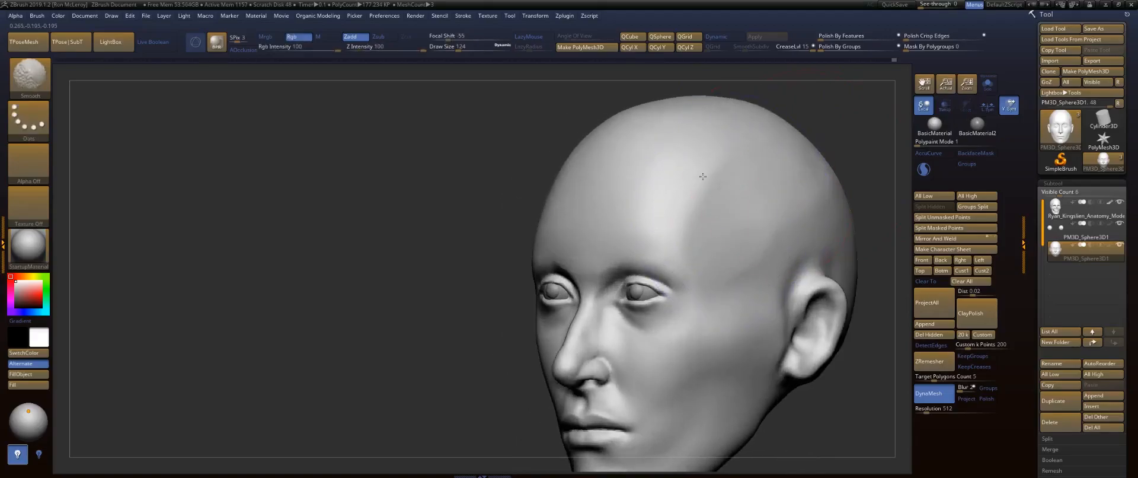
shift+drag(523, 207, 640, 178)
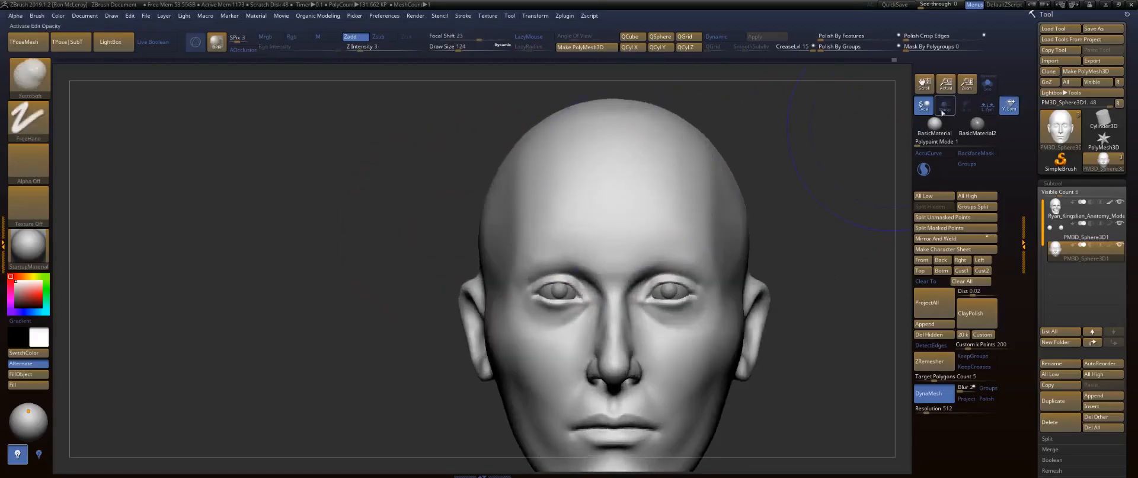
Make the head transparent again and build up the forehead and temples over the skull with the FormSoft brush at draw size 158.
click(941, 111)
mouse_move(886, 118)
mouse_down()
mouse_move(854, 158)
mouse_move(596, 195)
mouse_move(628, 199)
mouse_move(610, 211)
mouse_up()
key(s)
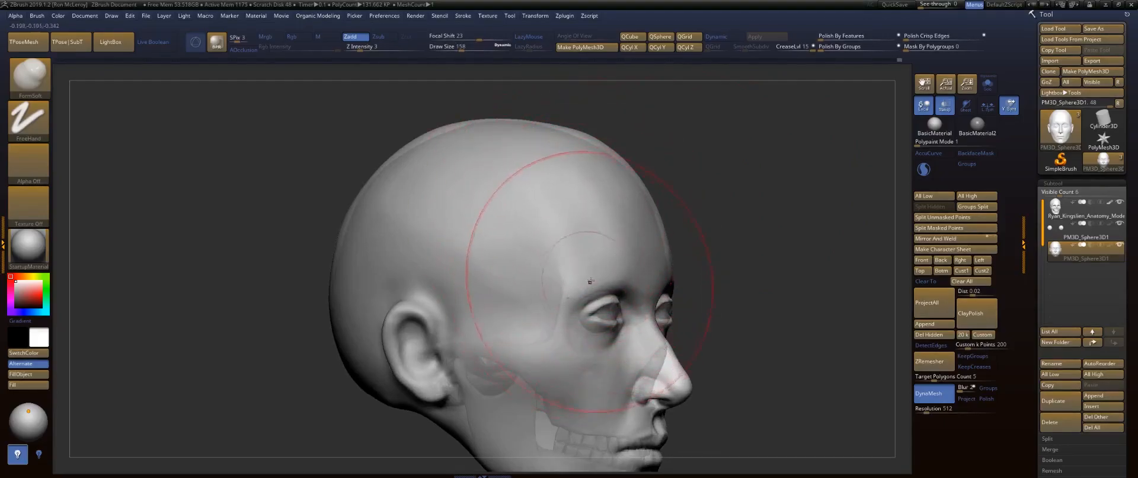
mouse_move(833, 191)
mouse_down()
mouse_move(727, 186)
mouse_move(661, 141)
mouse_move(708, 135)
mouse_up()
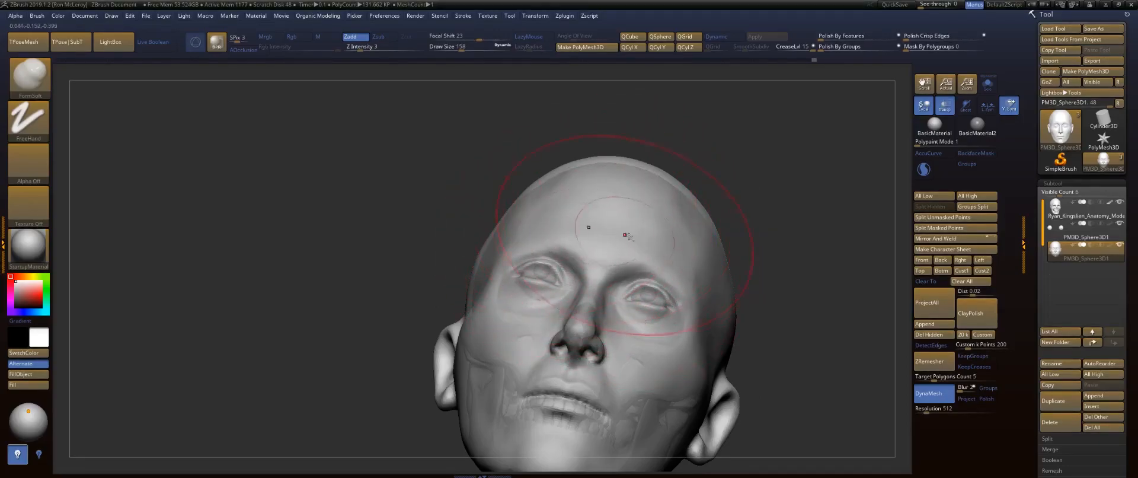
key(shift)
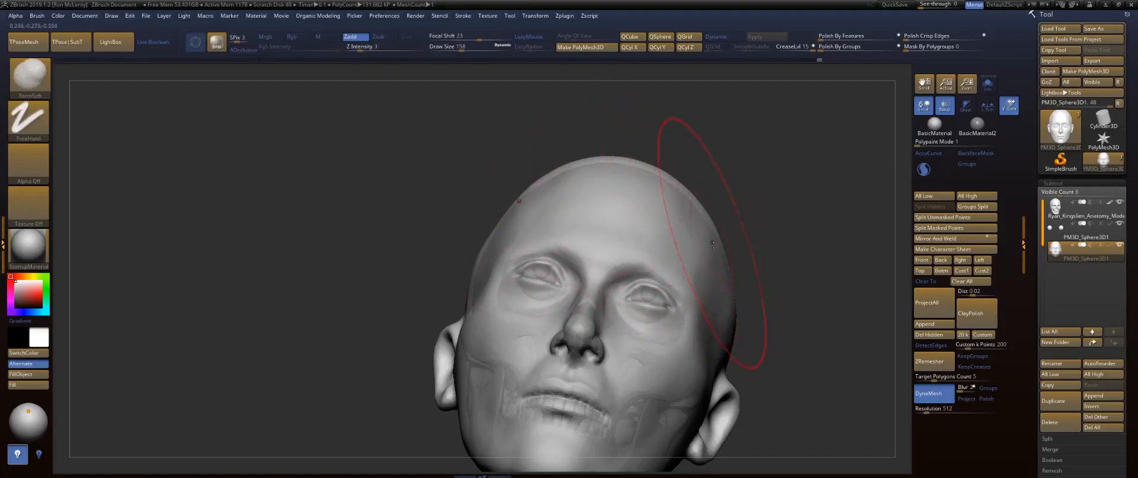
drag(725, 252, 730, 191)
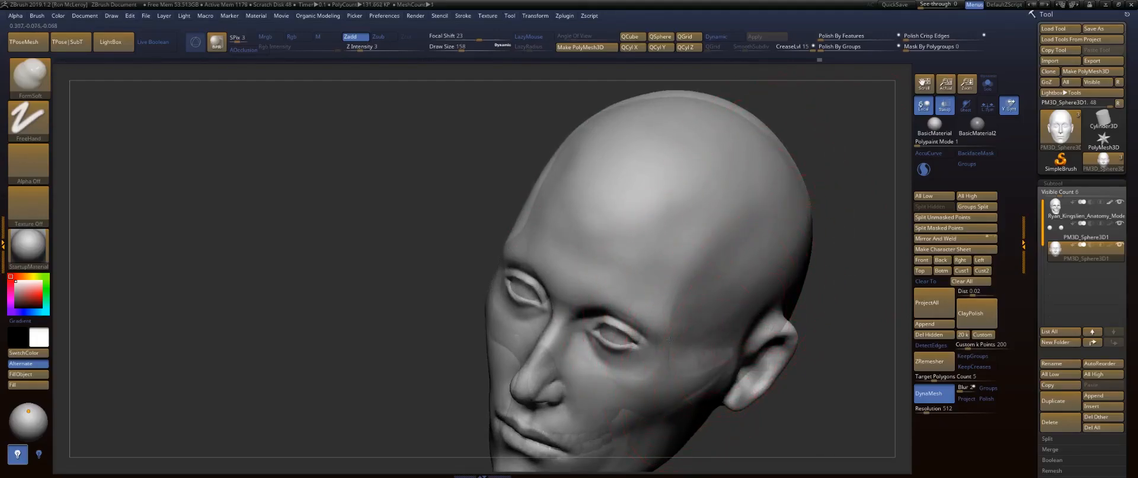
drag(332, 240, 362, 208)
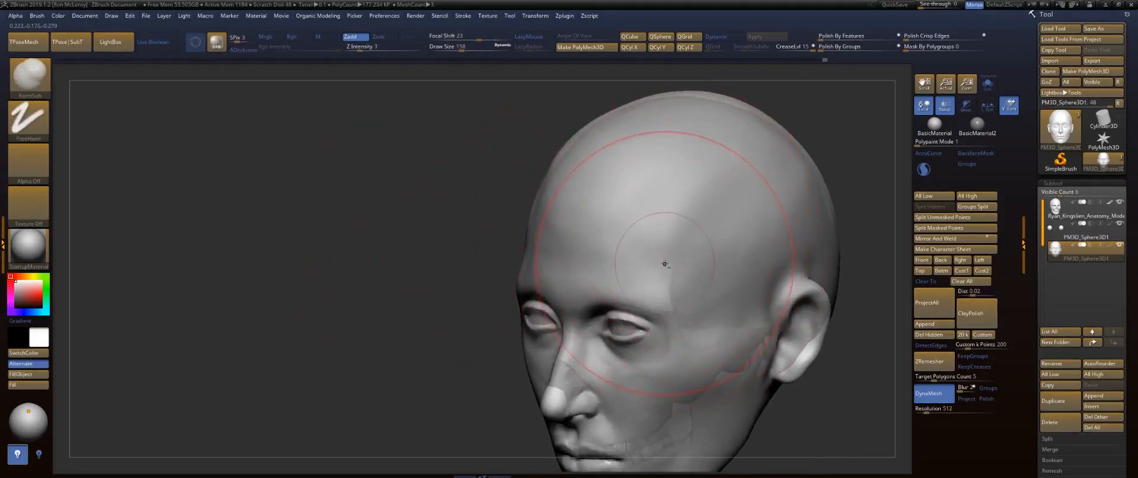
shift+drag(671, 229, 657, 205)
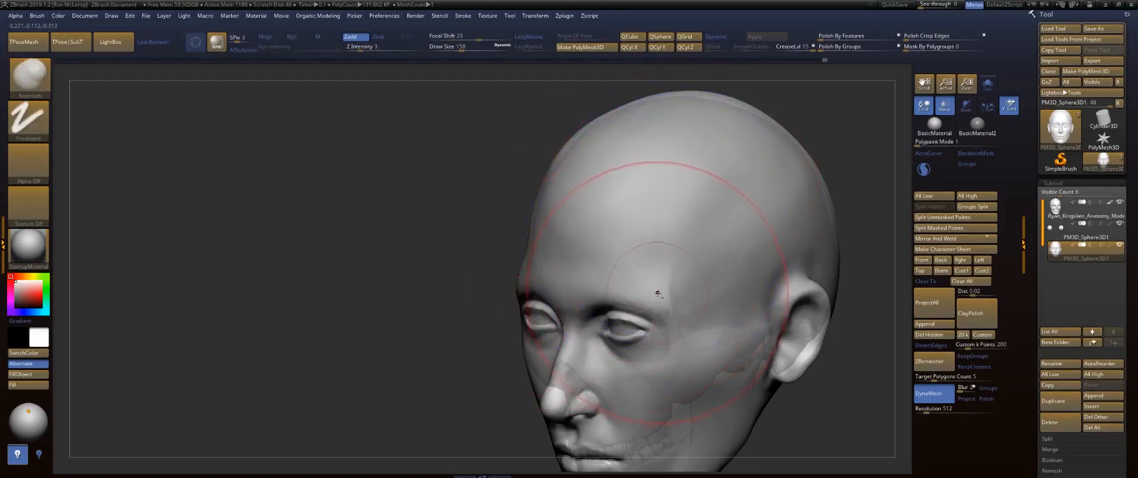
Build up the area beside the outer eye corner with the FormSoft brush at draw size 101 and turn off the transparency.
key(s)
drag(663, 307, 657, 307)
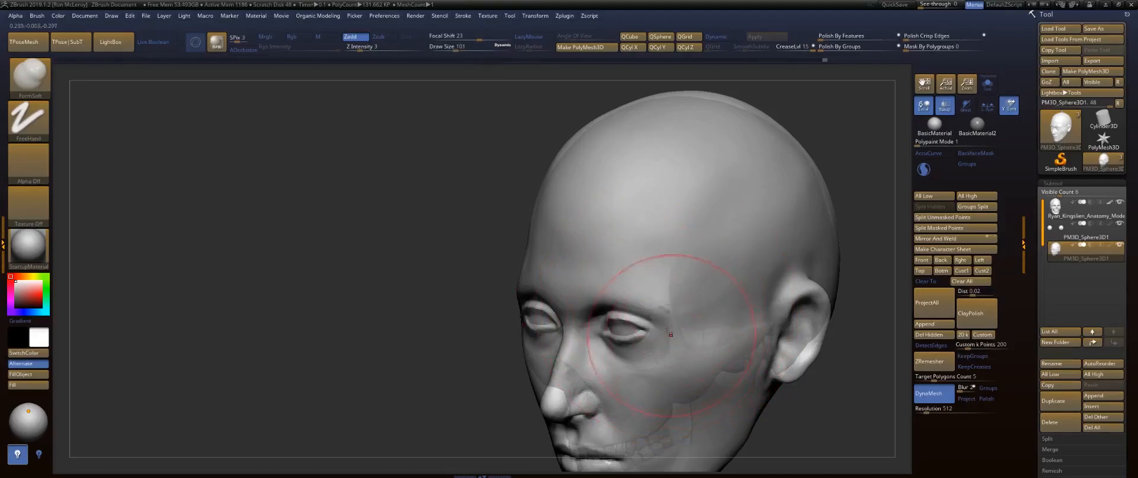
click(945, 111)
mouse_move(850, 177)
mouse_down()
mouse_move(787, 203)
mouse_move(812, 154)
mouse_move(829, 168)
mouse_move(508, 173)
mouse_up()
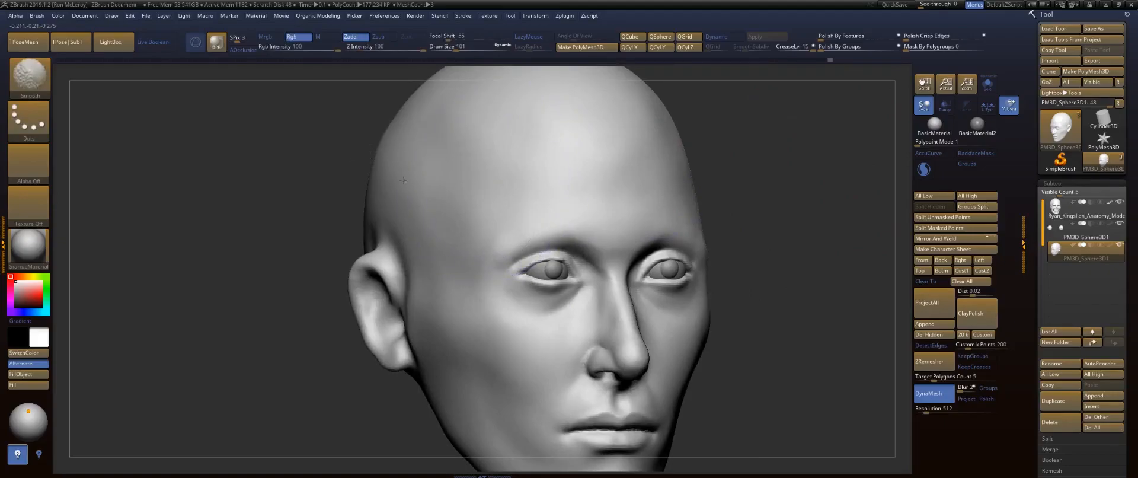
Smooth the temple and forehead and add soft volume beside the outer brow with the FormSoft brush.
shift+drag(409, 176, 415, 159)
mouse_move(720, 128)
alt+mouse_down()
mouse_move(694, 204)
mouse_move(738, 207)
alt+mouse_up()
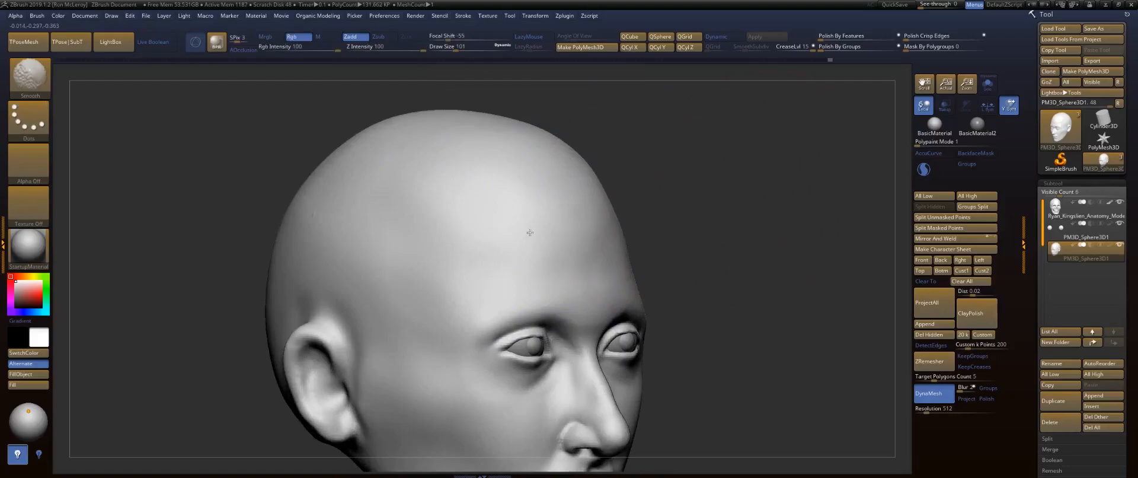
shift+drag(727, 168, 664, 178)
mouse_move(735, 237)
alt+mouse_down()
mouse_move(725, 160)
mouse_move(785, 192)
mouse_move(773, 160)
mouse_move(794, 173)
mouse_move(686, 229)
alt+mouse_up()
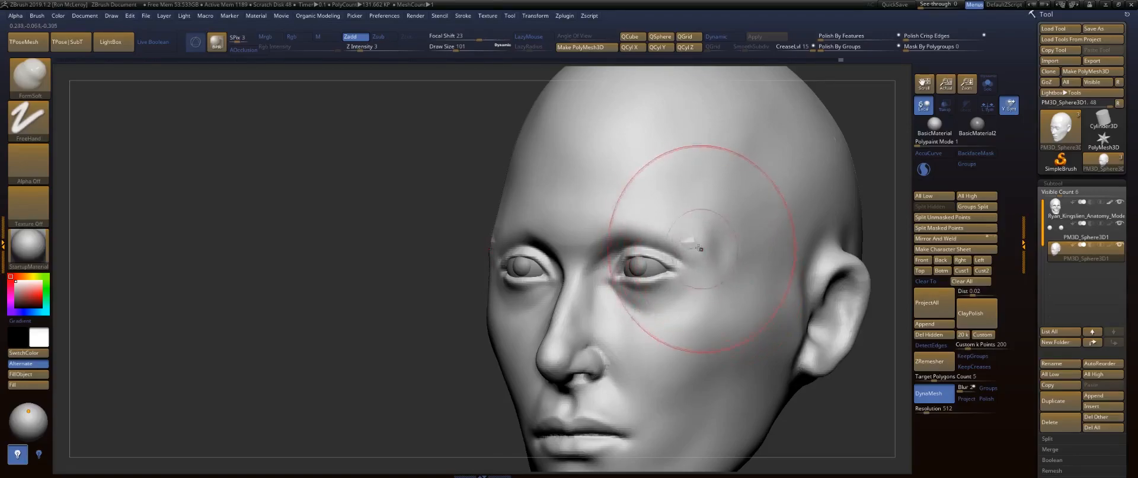
key(shift)
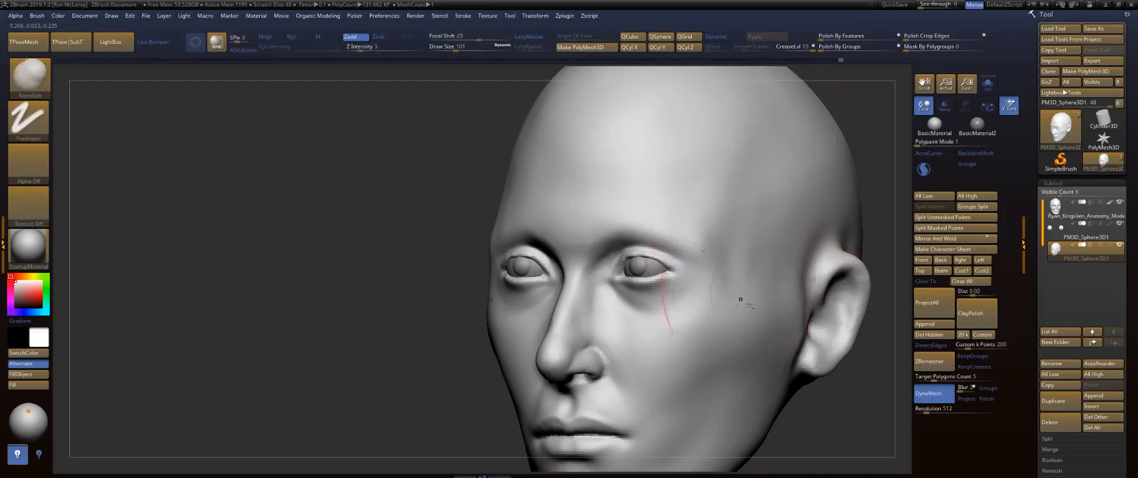
key(shift)
shift+drag(765, 209, 701, 268)
Switch to the Standard brush at draw size 18 and begin masking the eyebrow shapes above the eyes.
drag(363, 270, 385, 263)
key(b)
key(s)
key(t)
mouse_move(843, 203)
alt+mouse_down()
mouse_move(808, 204)
mouse_move(800, 228)
alt+mouse_up()
key(s)
drag(594, 261, 579, 273)
key(s)
click(590, 262)
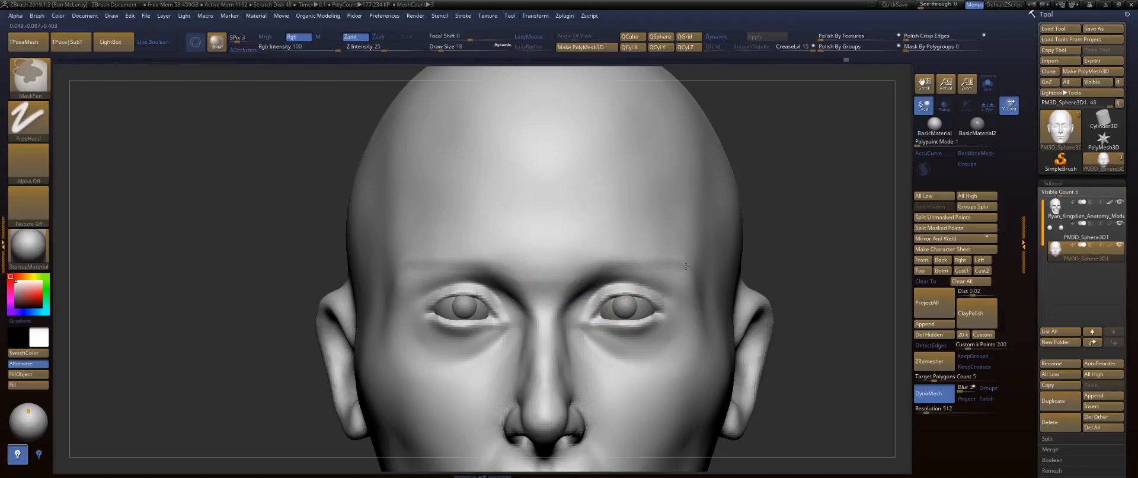
Extend the mask outward along the brow ridge to complete both arched, tapering eyebrow shapes.
drag(812, 248, 585, 279)
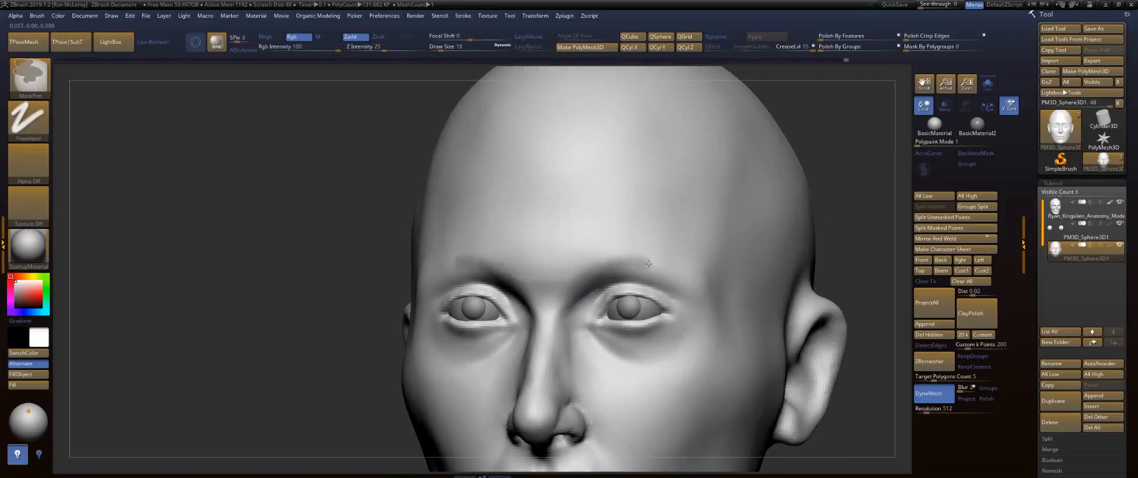
key(1)
key(1)
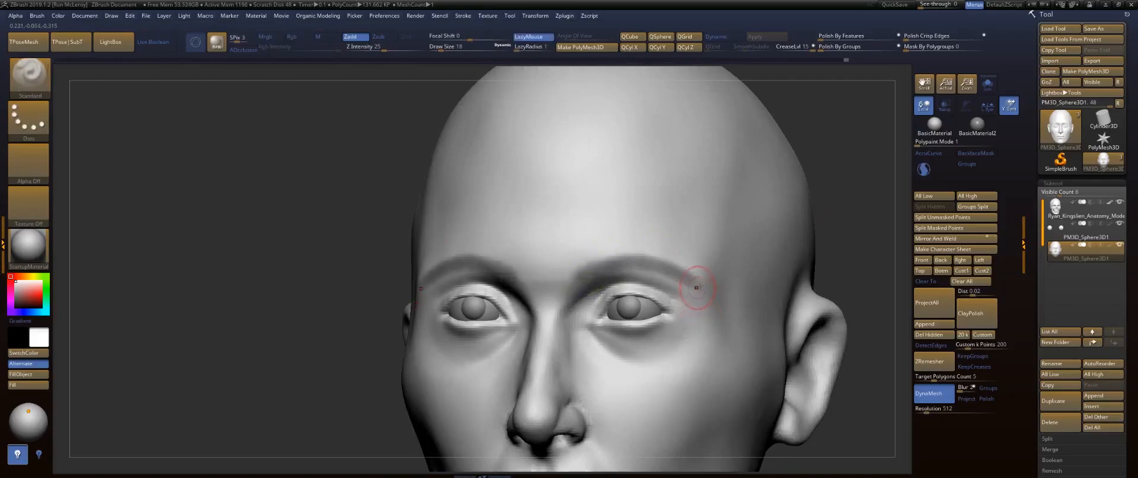
drag(251, 271, 744, 188)
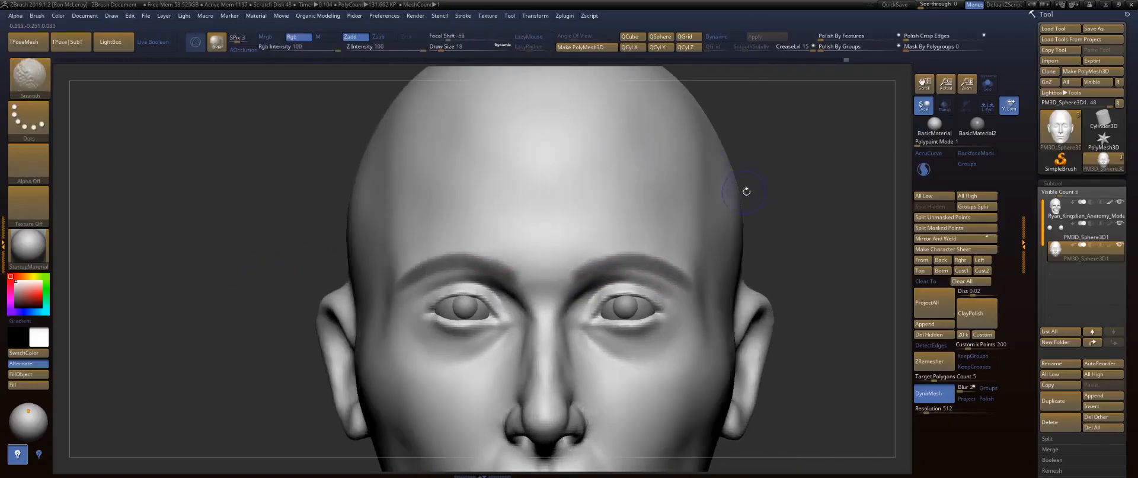
drag(810, 226, 776, 205)
key(ctrl)
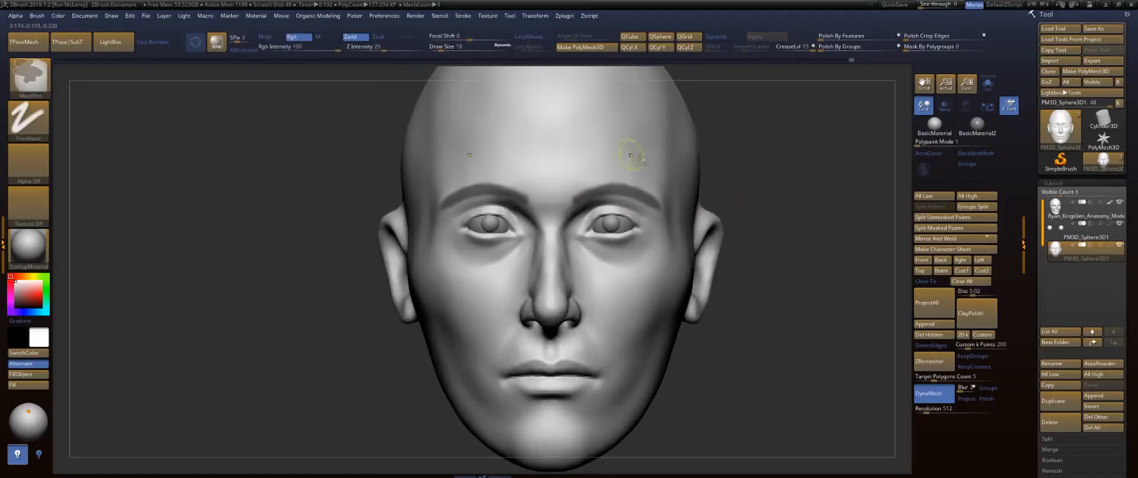
Extract the masked eyebrows as a new subtool with a thickness of 0.02 and enable KeepGroups for remeshing.
drag(1128, 382, 1129, 260)
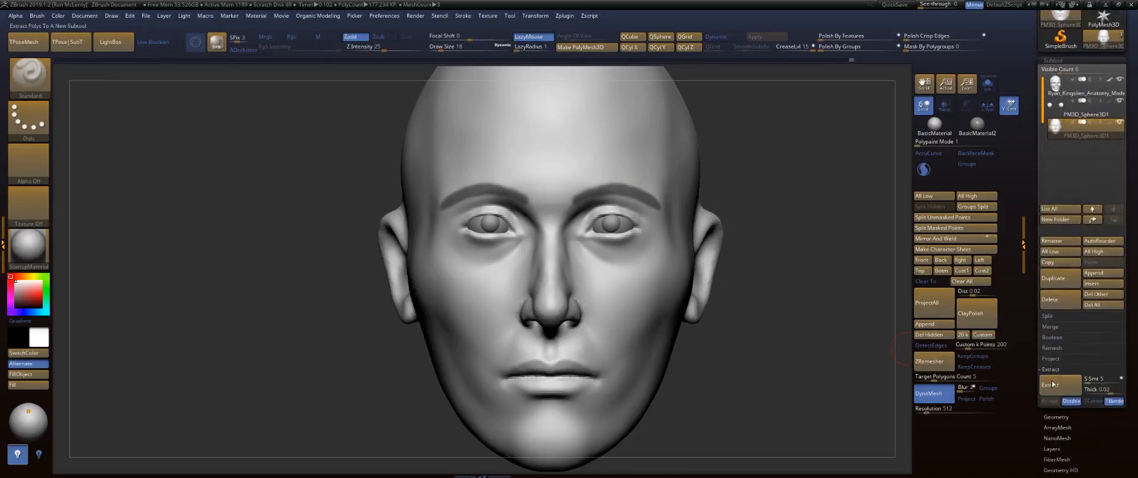
click(1067, 390)
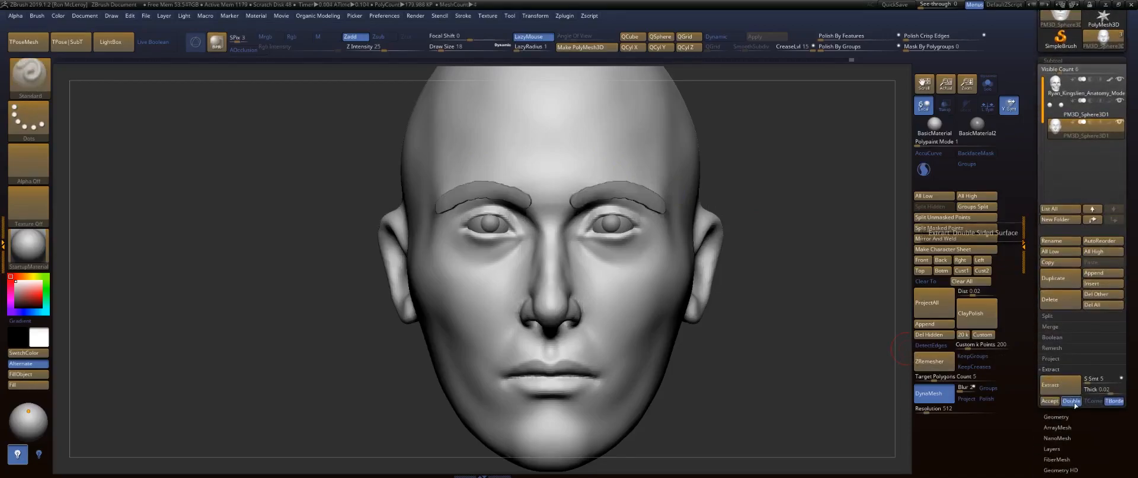
click(1043, 401)
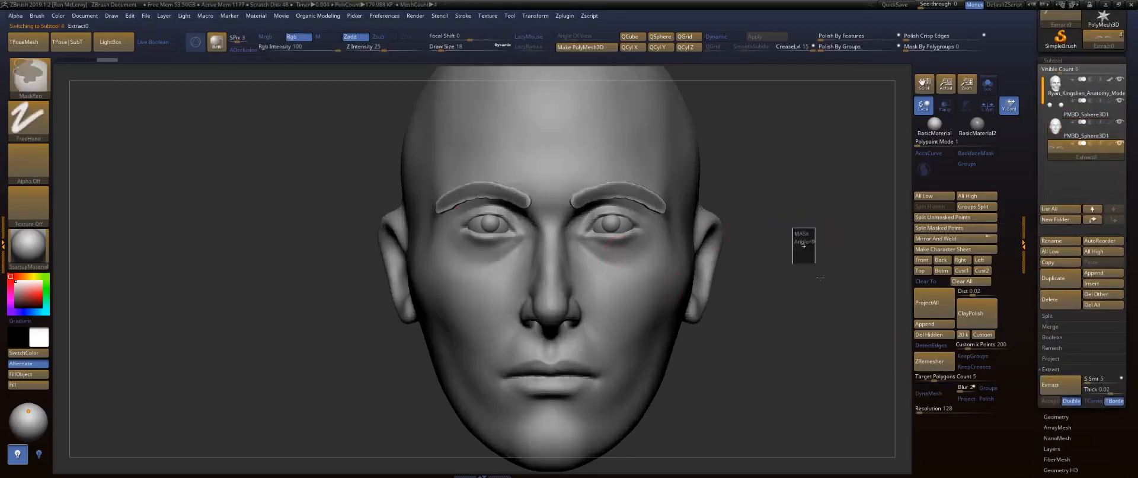
click(973, 358)
Try to ZRemesh the eyebrows with a target polygons count of 0.1 and undo the remesh.
drag(936, 376, 889, 377)
click(933, 361)
drag(763, 202, 786, 257)
click(917, 409)
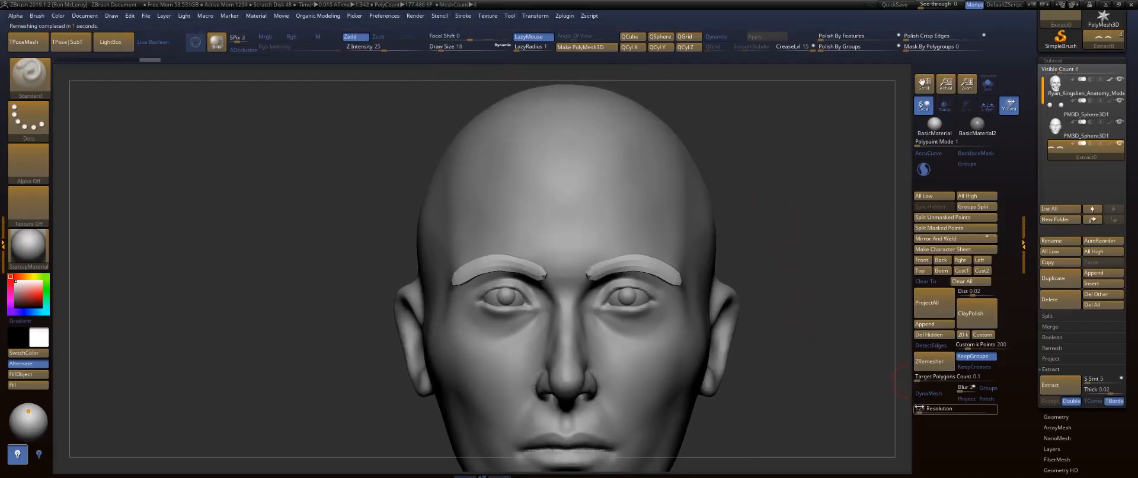
click(920, 377)
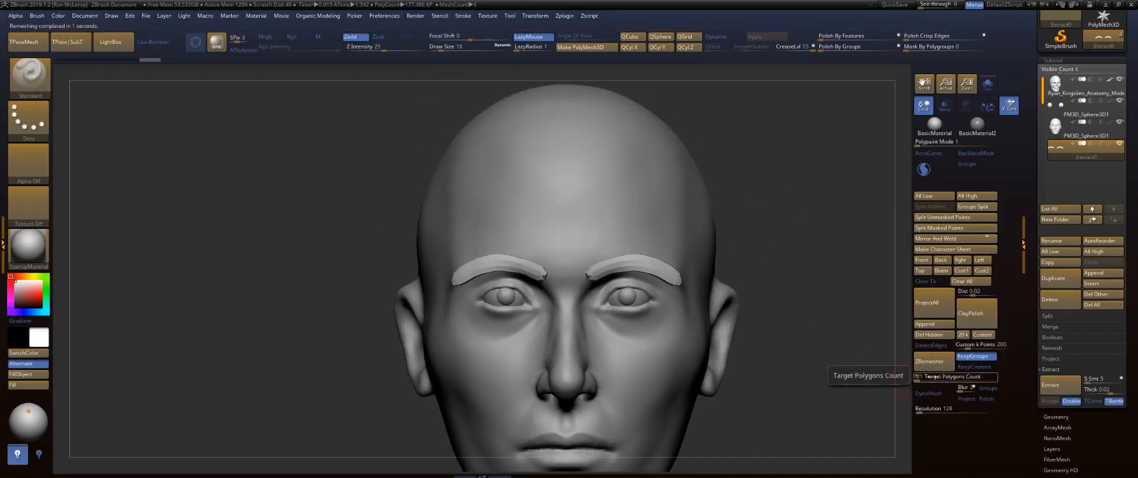
key(ctrl+z)
ZRemesh the eyebrows with a target polygons count of 0.5 and smooth them at draw size 74.
click(921, 380)
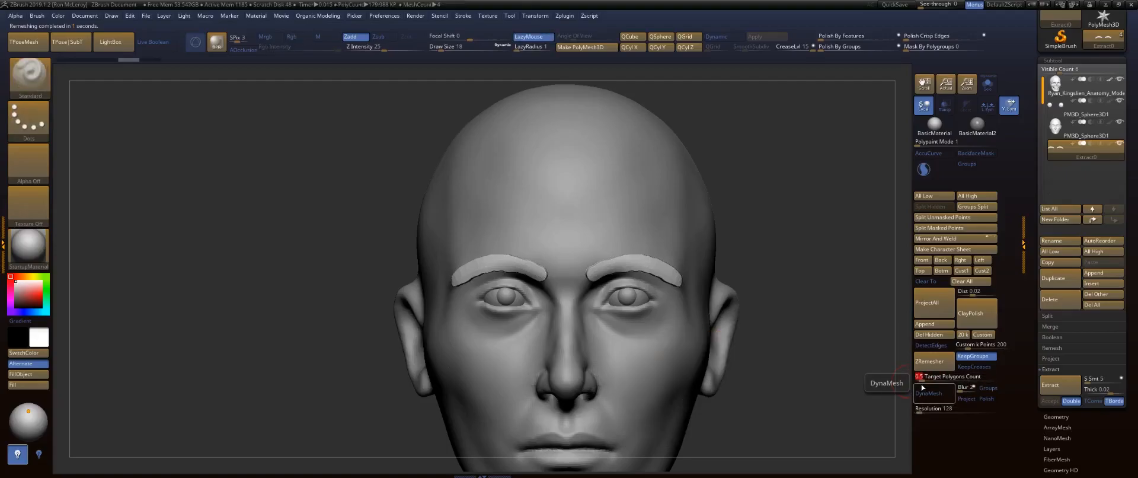
click(931, 366)
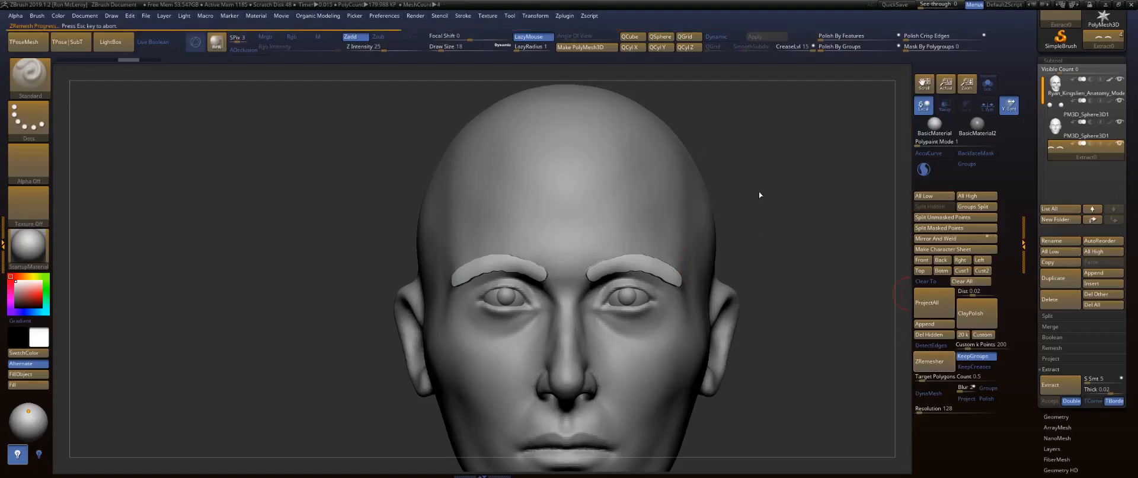
mouse_move(785, 239)
alt+mouse_down()
mouse_move(809, 261)
mouse_move(831, 196)
mouse_move(837, 238)
mouse_move(775, 164)
alt+mouse_up()
mouse_move(788, 217)
mouse_down()
mouse_move(830, 216)
mouse_move(788, 217)
mouse_up()
key(s)
drag(550, 239, 661, 250)
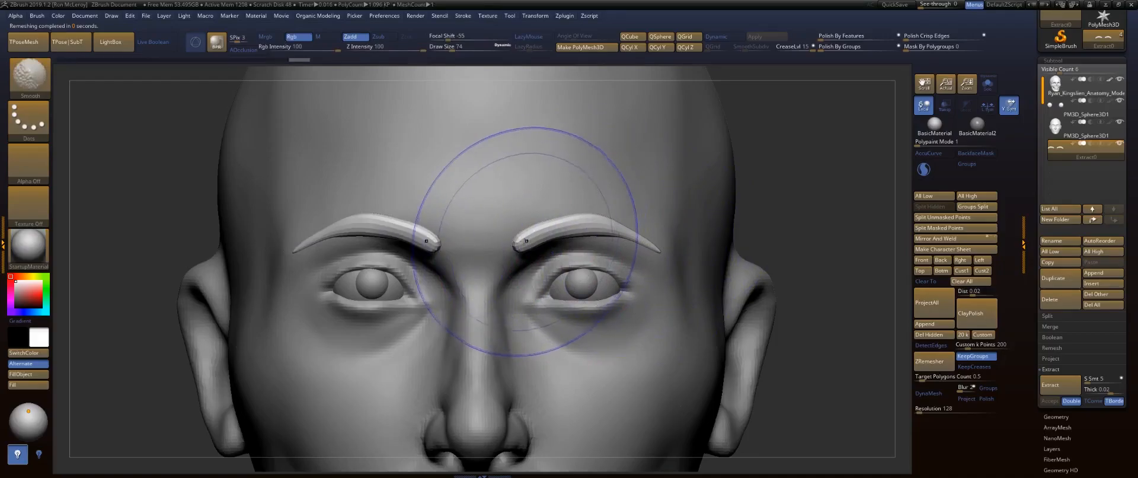
Fit the curve of the eyebrows to the brow ridge from above with the Move brush, reducing its draw size.
mouse_move(826, 220)
mouse_down()
mouse_move(798, 223)
mouse_move(829, 274)
mouse_move(748, 231)
mouse_up()
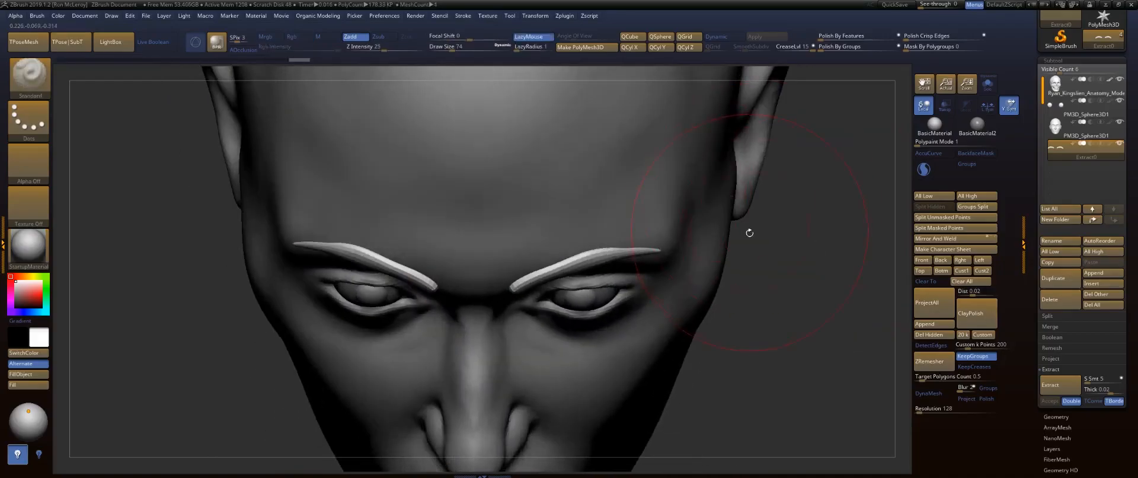
key(b)
key(m)
key(v)
drag(610, 255, 641, 256)
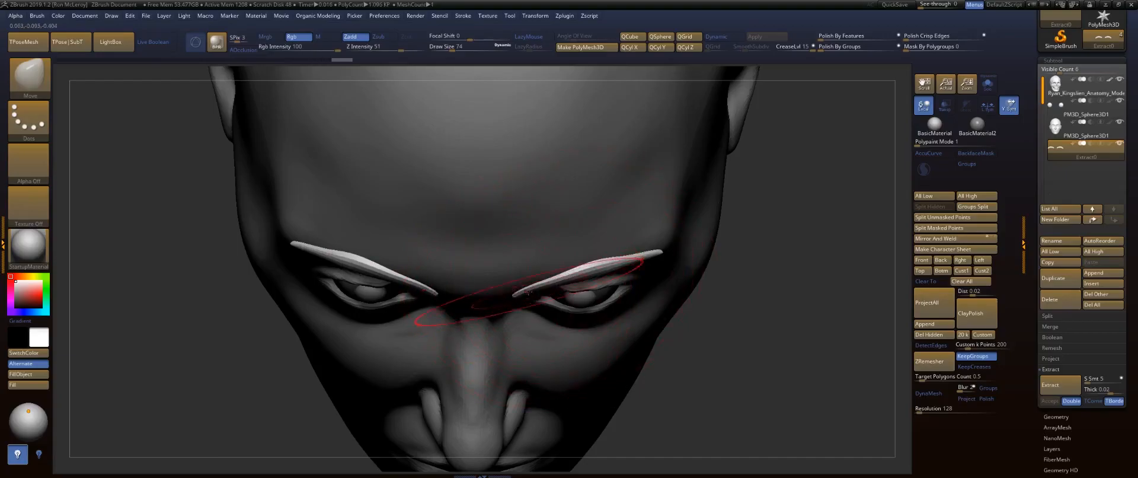
key(ctrl+z)
key(s)
drag(526, 296, 529, 295)
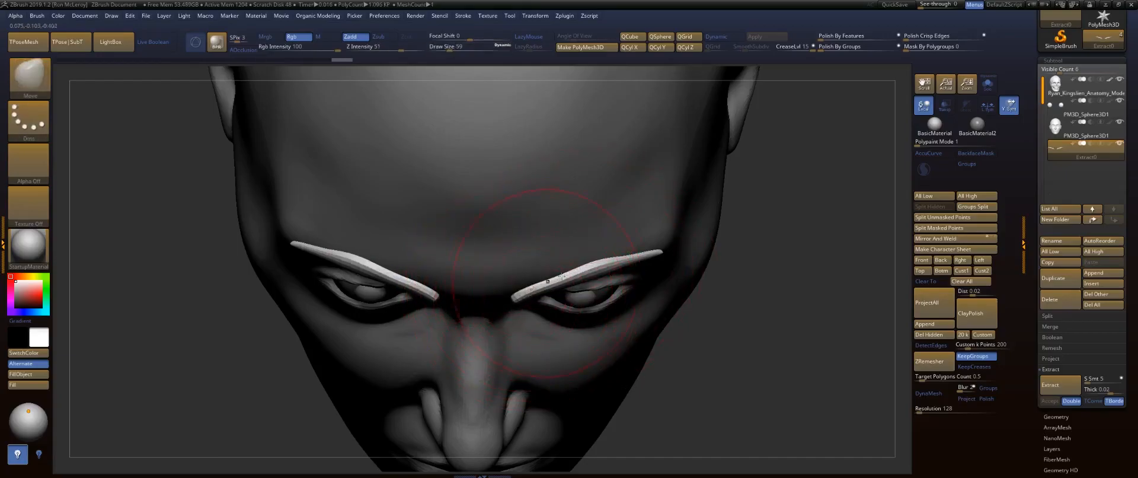
drag(583, 272, 596, 265)
Refine the arch and inner ends of the eyebrows with a smaller Move brush.
mouse_move(754, 259)
mouse_down()
mouse_move(751, 231)
mouse_move(635, 266)
mouse_move(643, 277)
mouse_up()
key(s)
mouse_move(632, 273)
mouse_down()
mouse_move(573, 260)
mouse_move(539, 275)
mouse_up()
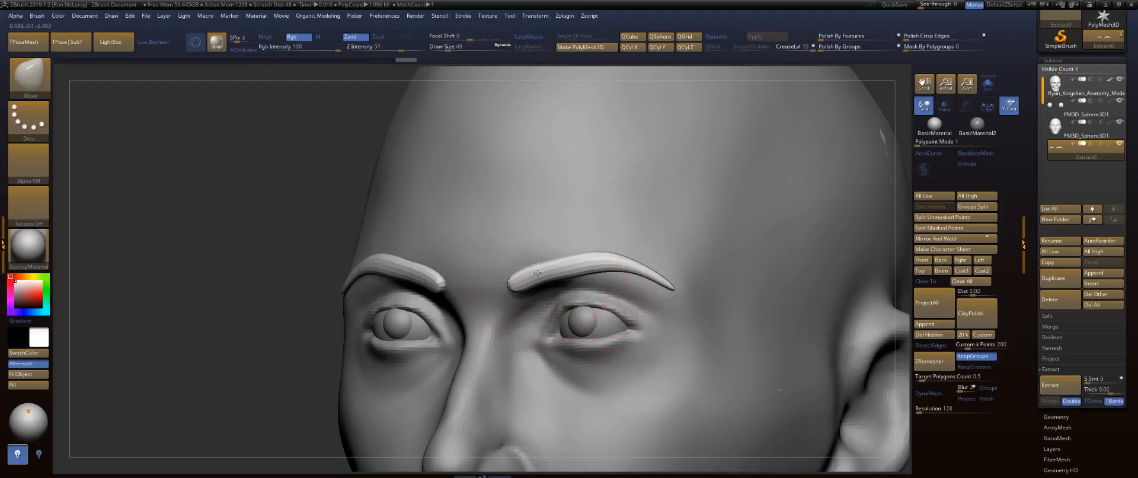
Refine the arch and inner ends of the eyebrows with the Move brush, reducing its draw size to 14.
drag(630, 262, 629, 265)
mouse_move(569, 285)
shift+mouse_down()
mouse_move(567, 270)
mouse_move(548, 274)
shift+mouse_up()
shift+drag(269, 304, 279, 301)
drag(786, 231, 842, 230)
key(s)
drag(524, 275, 512, 274)
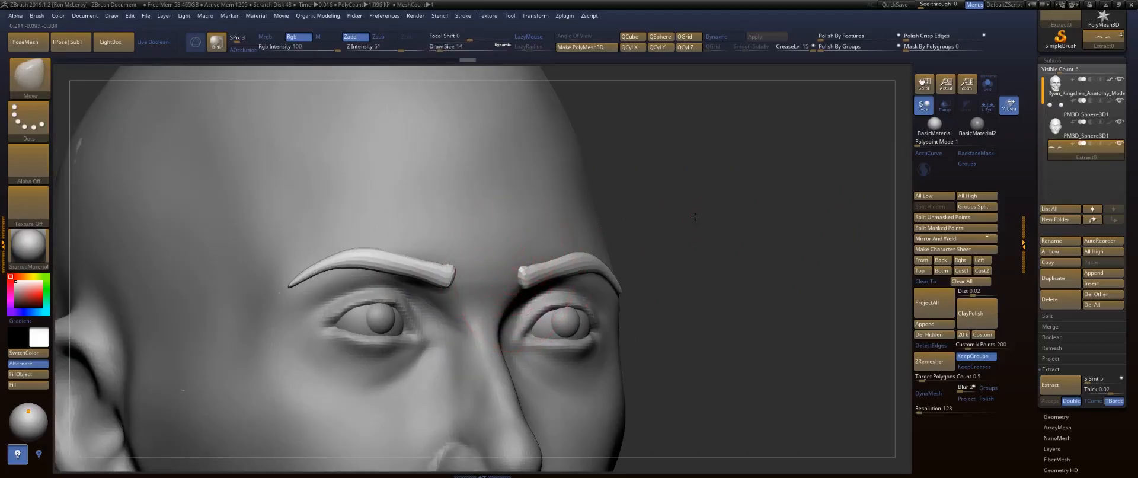
shift+drag(695, 217, 729, 219)
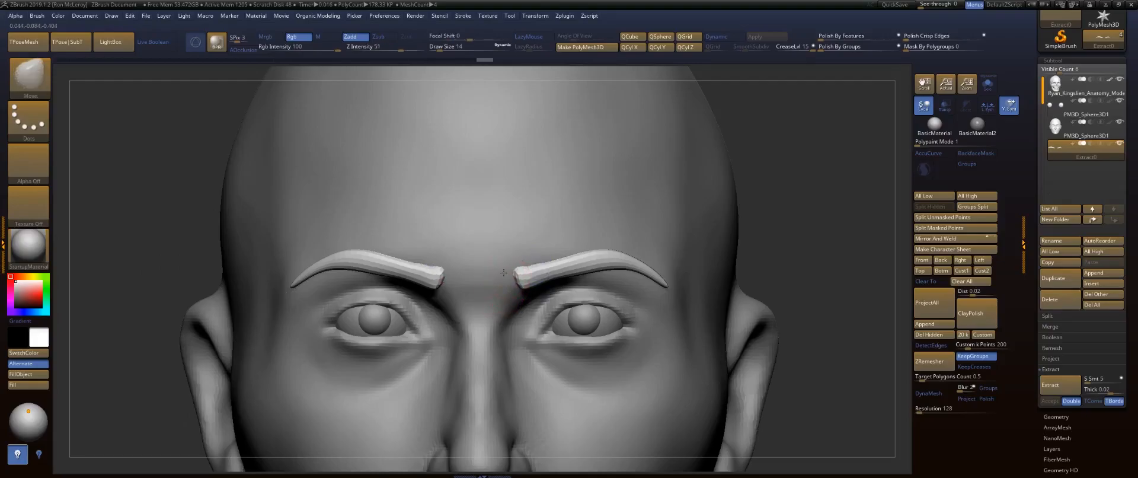
Adjust the overall shape of the eyebrows from the front with the Move brush at draw size 46.
mouse_move(765, 234)
mouse_down()
mouse_move(703, 200)
mouse_move(711, 274)
mouse_up()
key(s)
drag(633, 361, 631, 362)
shift+drag(720, 237, 745, 172)
key(f)
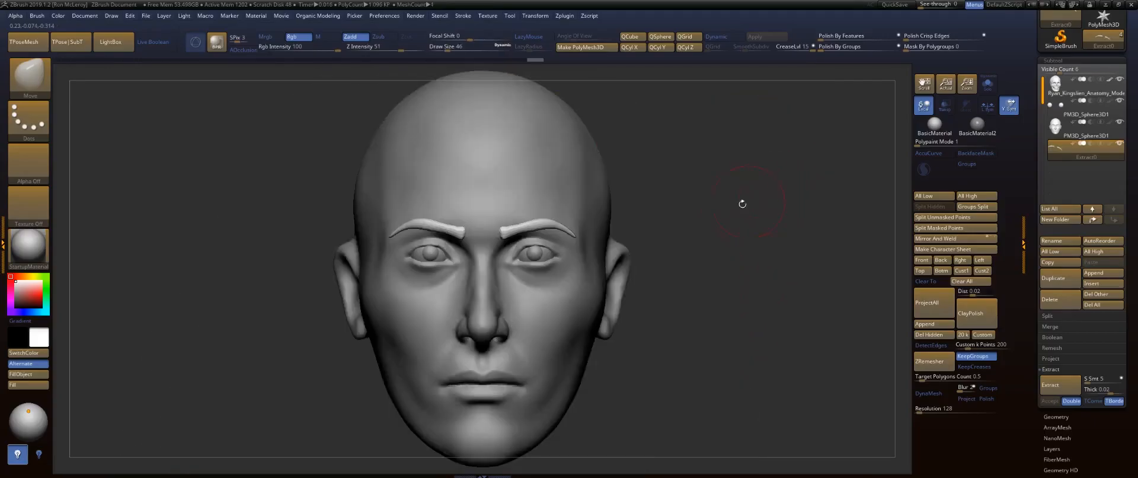
alt+drag(723, 252, 784, 253)
drag(599, 247, 599, 252)
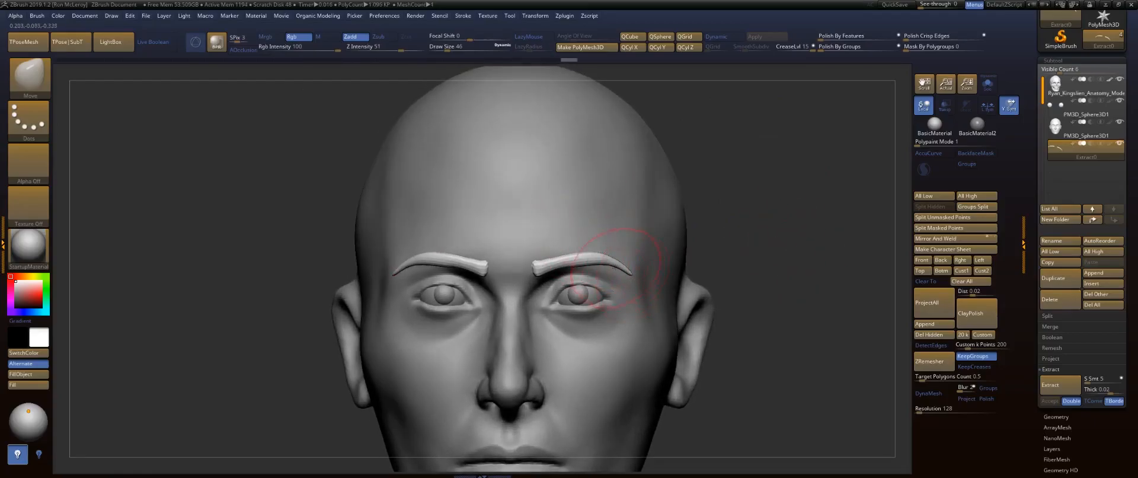
mouse_move(778, 245)
mouse_down()
mouse_move(807, 172)
mouse_move(862, 170)
mouse_move(780, 243)
mouse_move(800, 192)
mouse_move(743, 291)
mouse_move(749, 350)
mouse_move(781, 258)
mouse_up()
Select the head mesh and pull the outer edges of the ears inward with the Move brush at draw size 37.
key(f)
key(f)
alt+drag(781, 258, 638, 201)
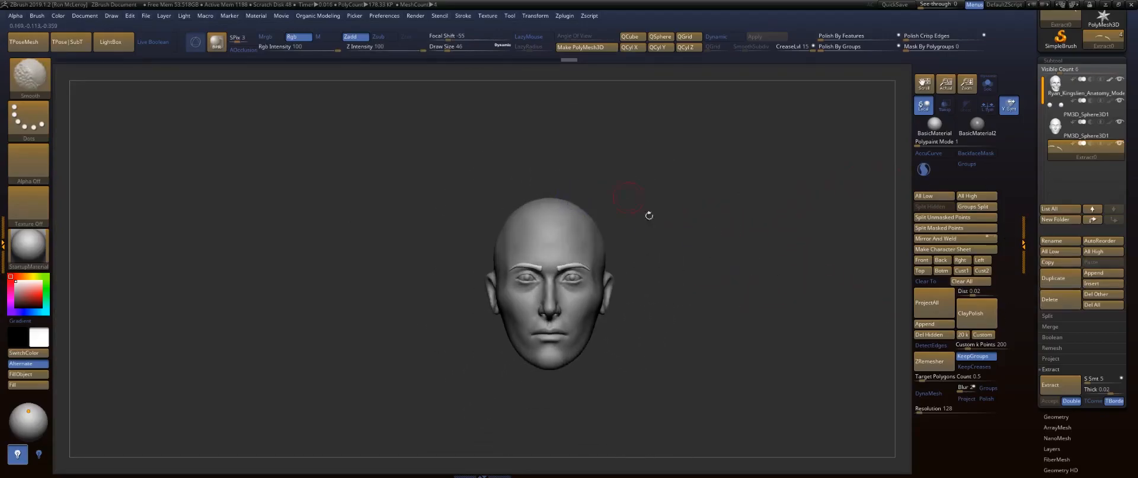
alt+drag(678, 229, 703, 249)
alt+click(684, 246)
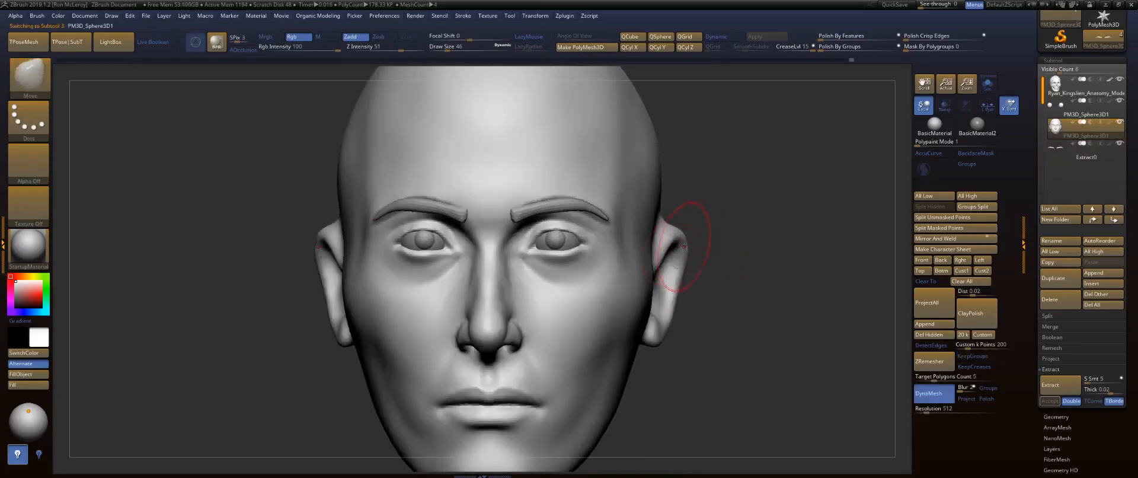
key(s)
drag(678, 281, 670, 310)
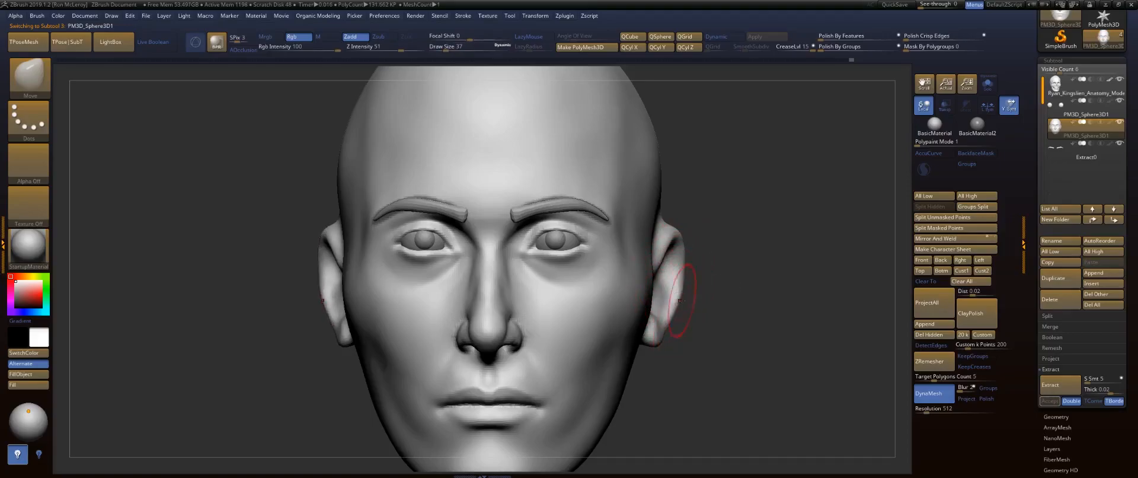
key(shift)
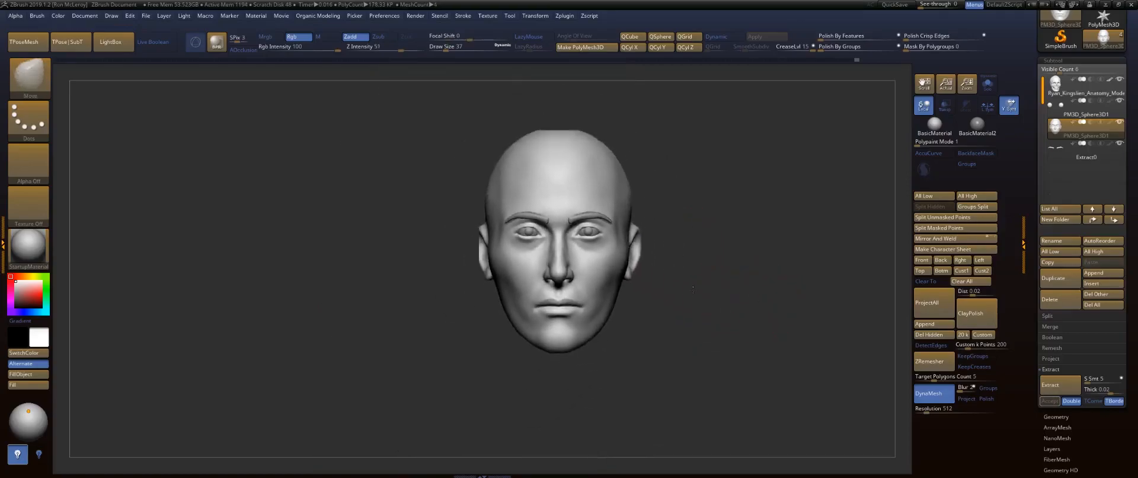
Smooth the side of the face and soften the area in front of the ear with the FormSoft brush at draw size 62.
mouse_move(717, 304)
mouse_down()
mouse_move(735, 309)
mouse_move(694, 300)
mouse_move(692, 332)
mouse_up()
key(shift)
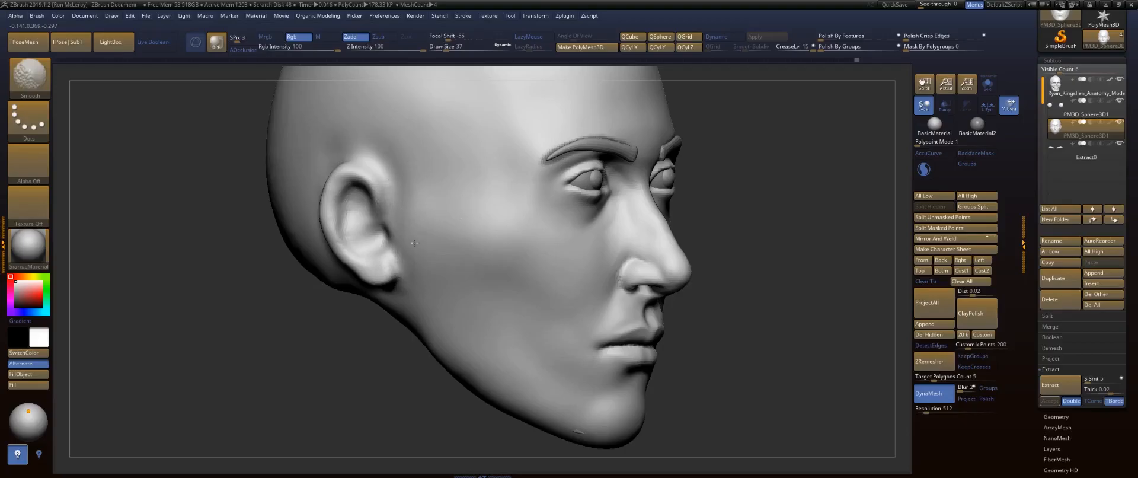
mouse_move(789, 220)
mouse_down()
mouse_move(817, 220)
mouse_move(838, 291)
mouse_up()
key(b)
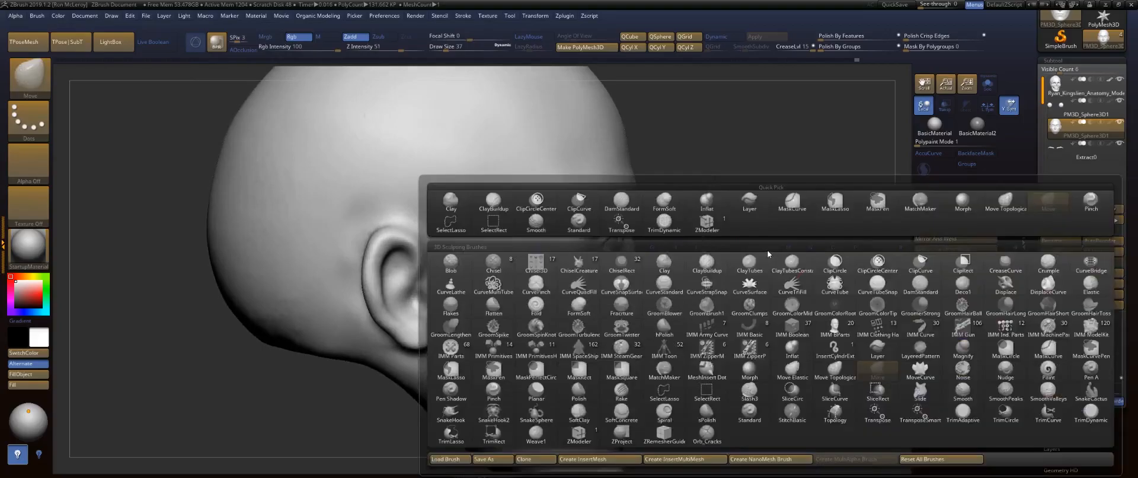
key(f)
key(s)
key(s)
drag(462, 310, 467, 310)
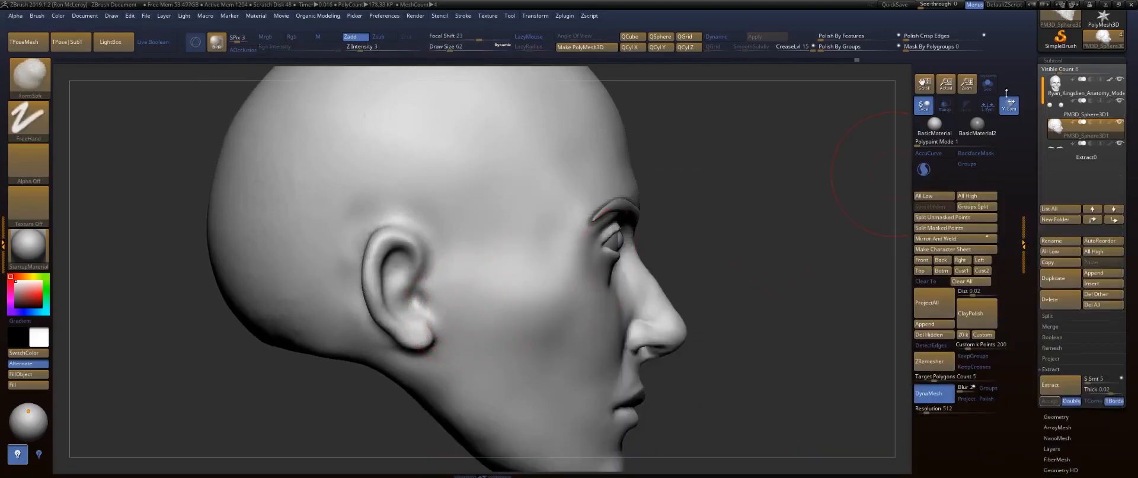
Reveal the skull through the head with transparency, refine the jaw and chin against it, and turn transparency off.
click(943, 109)
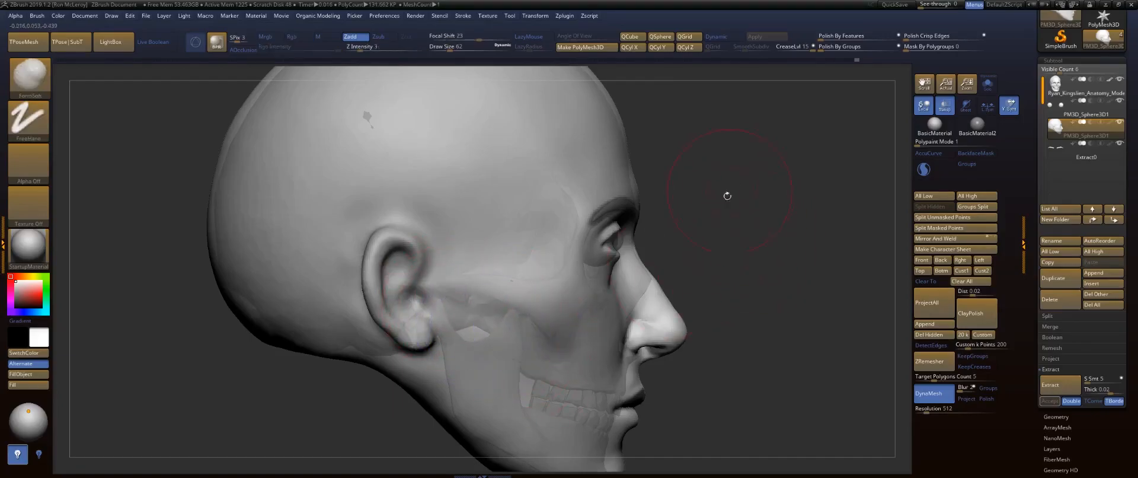
alt+drag(774, 234, 767, 153)
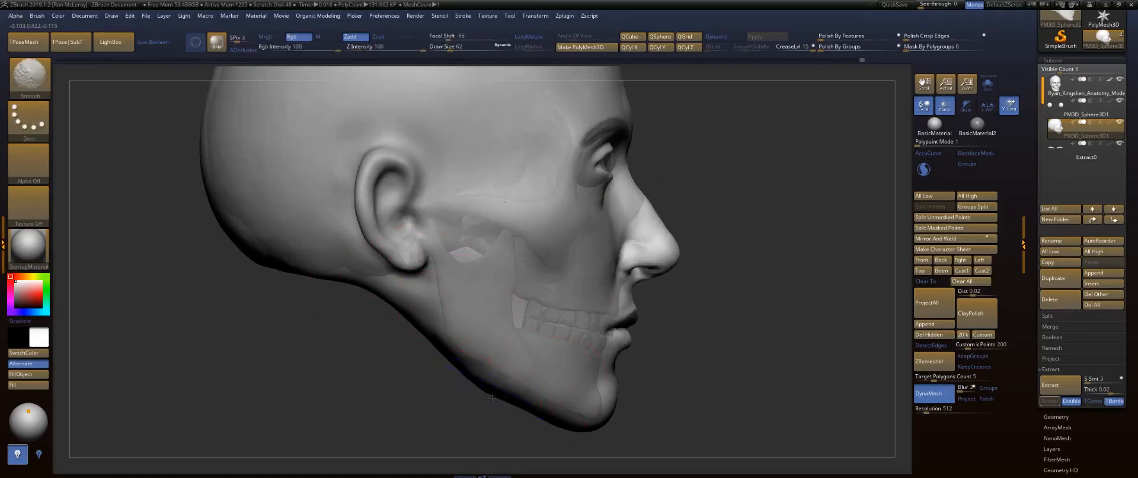
mouse_move(727, 348)
mouse_down()
mouse_move(679, 331)
mouse_move(639, 347)
mouse_up()
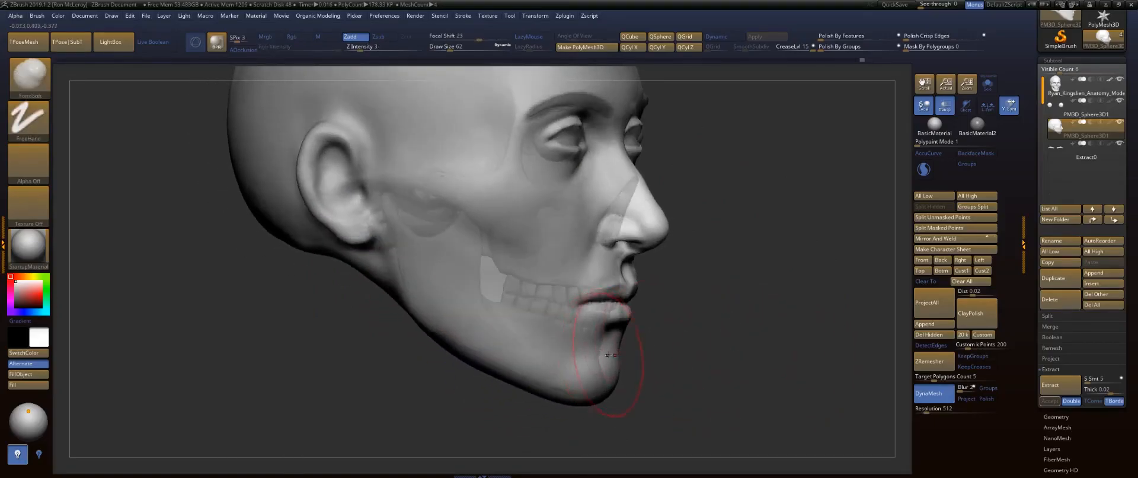
alt+drag(739, 281, 765, 321)
drag(762, 221, 746, 204)
ctrl+drag(768, 245, 731, 303)
drag(731, 303, 708, 133)
click(957, 110)
Add soft volume to the cheek and side of the face with the FormSoft brush and smooth it.
mouse_move(830, 178)
mouse_down()
mouse_move(758, 205)
mouse_move(800, 148)
mouse_up()
mouse_move(466, 259)
shift+mouse_down()
mouse_move(467, 242)
mouse_move(473, 258)
shift+mouse_up()
drag(551, 283, 537, 211)
key(shift)
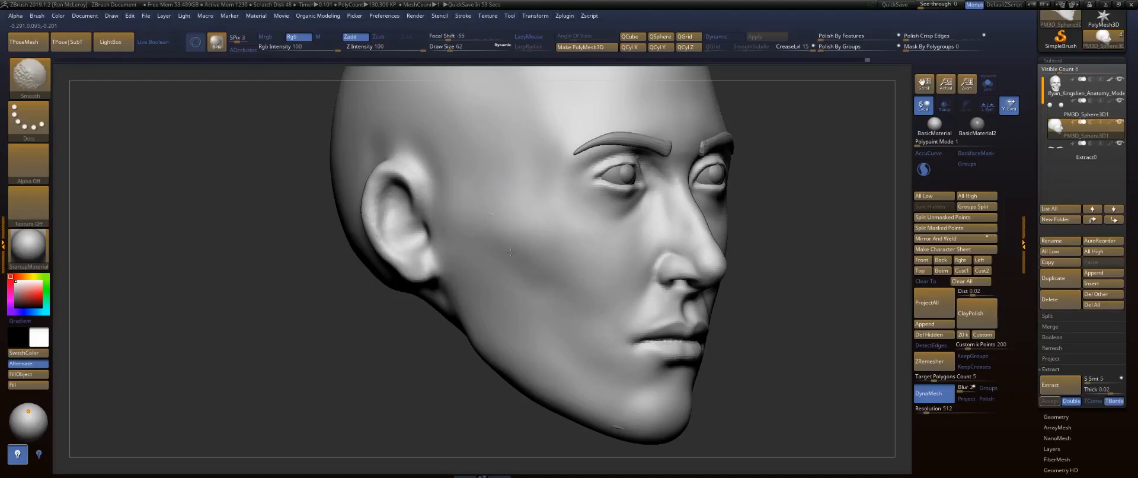
drag(505, 230, 619, 214)
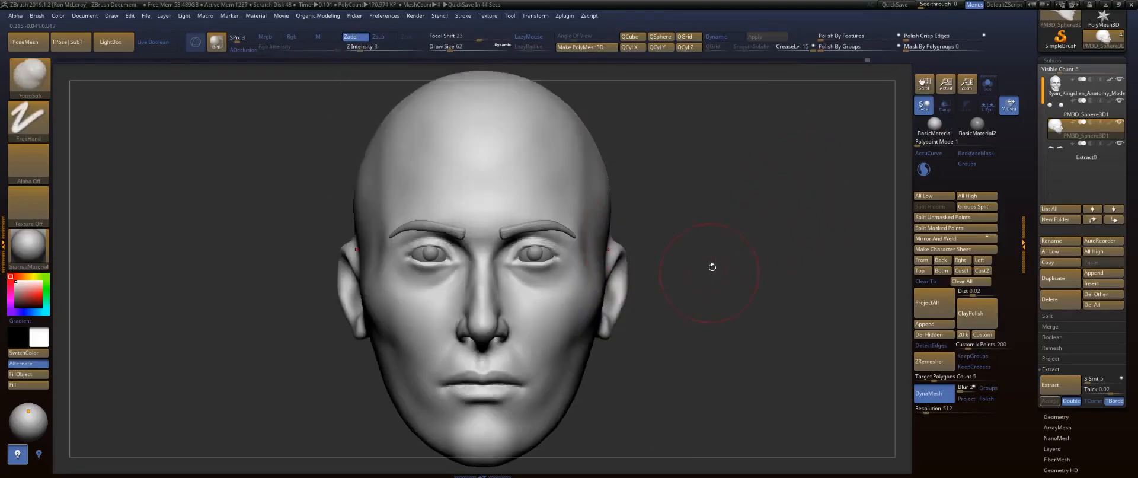
mouse_move(714, 262)
alt+mouse_down()
mouse_move(754, 237)
mouse_move(794, 154)
mouse_move(803, 225)
mouse_move(819, 224)
mouse_move(811, 214)
mouse_move(818, 274)
mouse_move(817, 242)
mouse_move(765, 240)
mouse_move(851, 211)
mouse_move(799, 242)
alt+mouse_up()
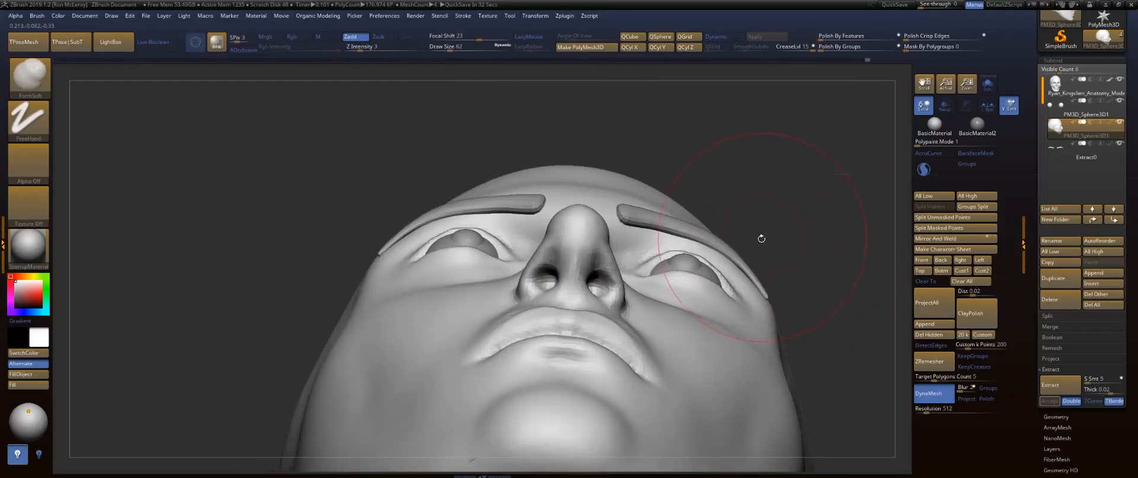
Reshape the eyelids from below with the Move brush, reducing its draw size to 17, and smooth them.
key(b)
key(m)
key(v)
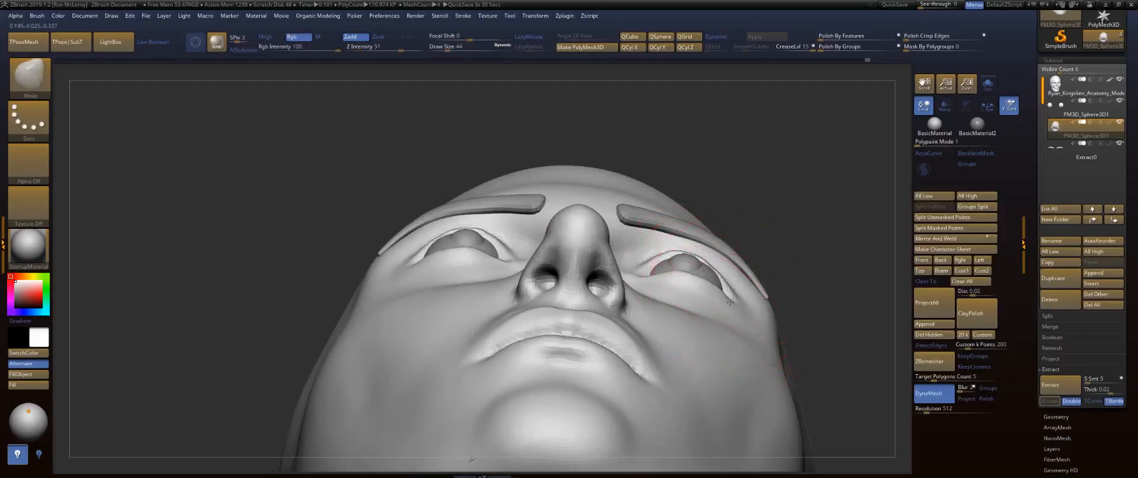
drag(705, 259, 708, 259)
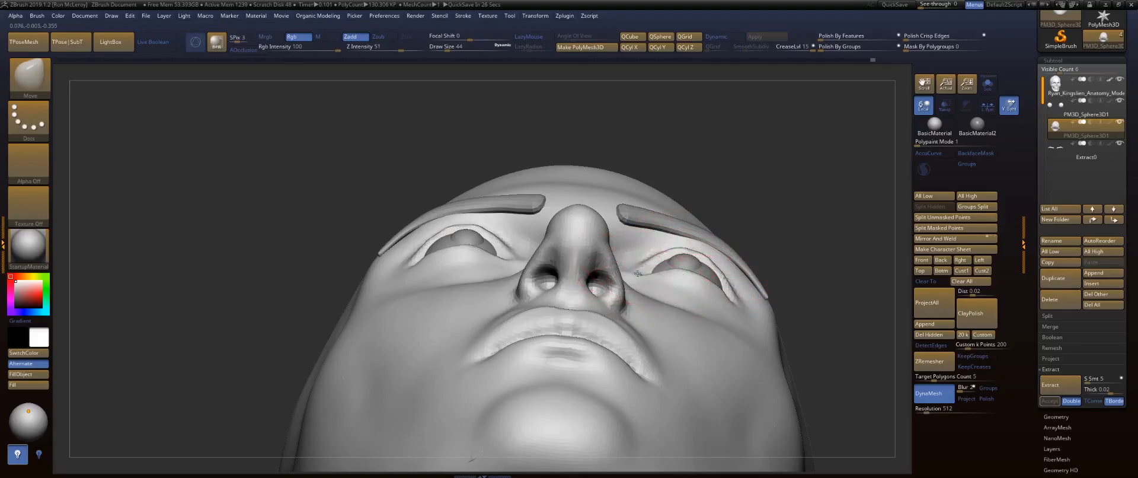
key(s)
drag(700, 253, 692, 253)
key(shift)
Select the eyeballs, adjust their fit in the sockets with the transform gizmo, and return to draw mode.
drag(826, 190, 825, 250)
key(w)
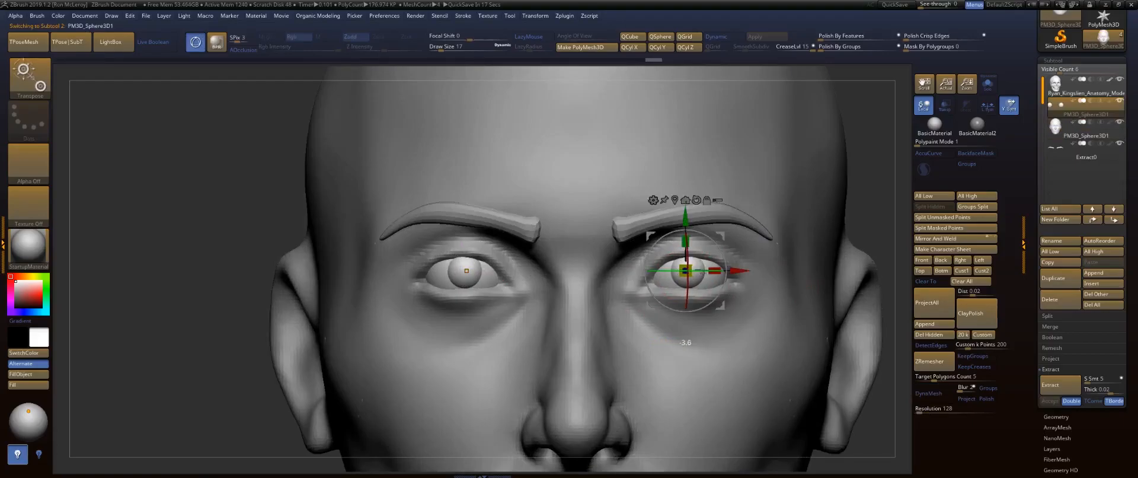
key(q)
key(f)
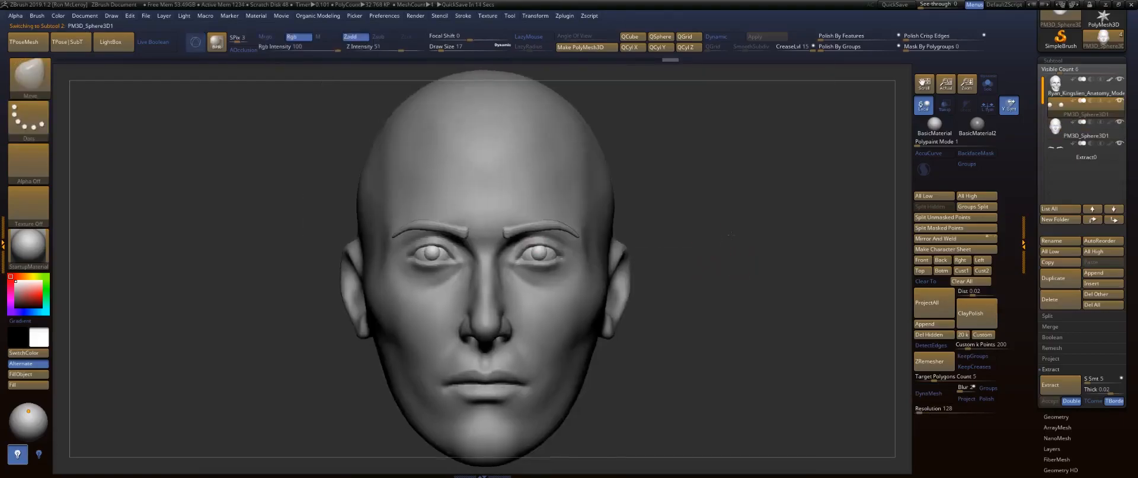
alt+drag(704, 233, 745, 228)
key(ctrl+shift)
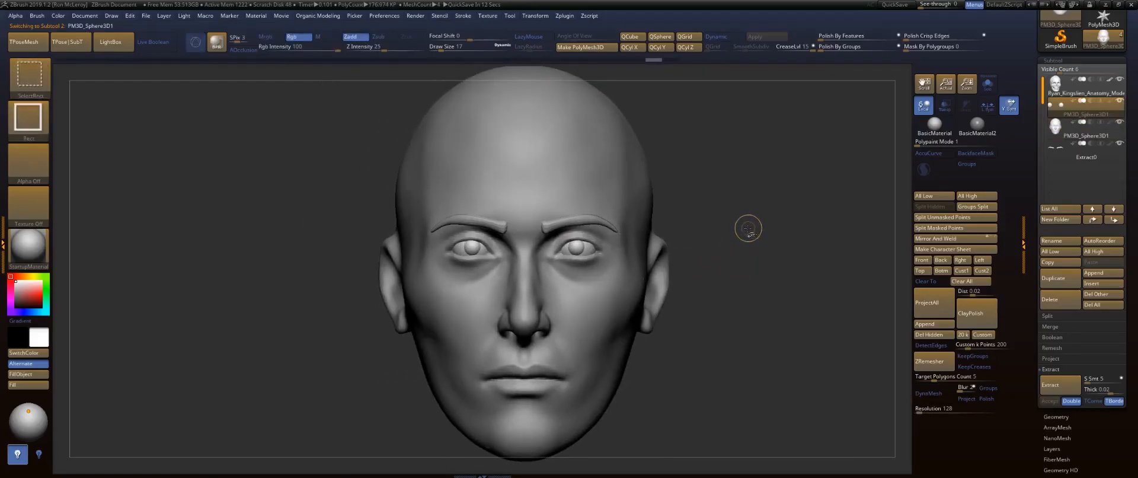
alt+drag(749, 229, 780, 224)
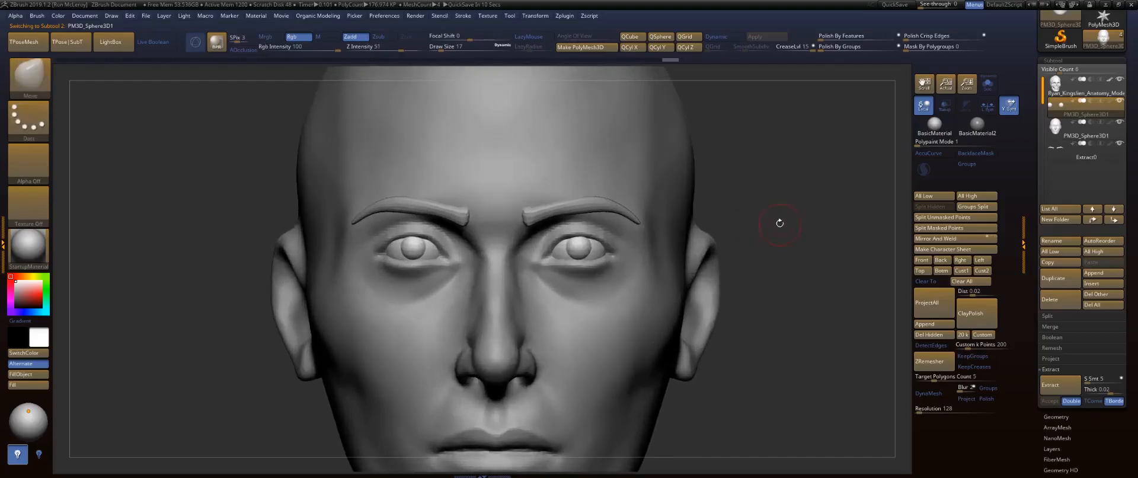
right_drag(789, 245, 769, 200)
alt+drag(769, 200, 823, 273)
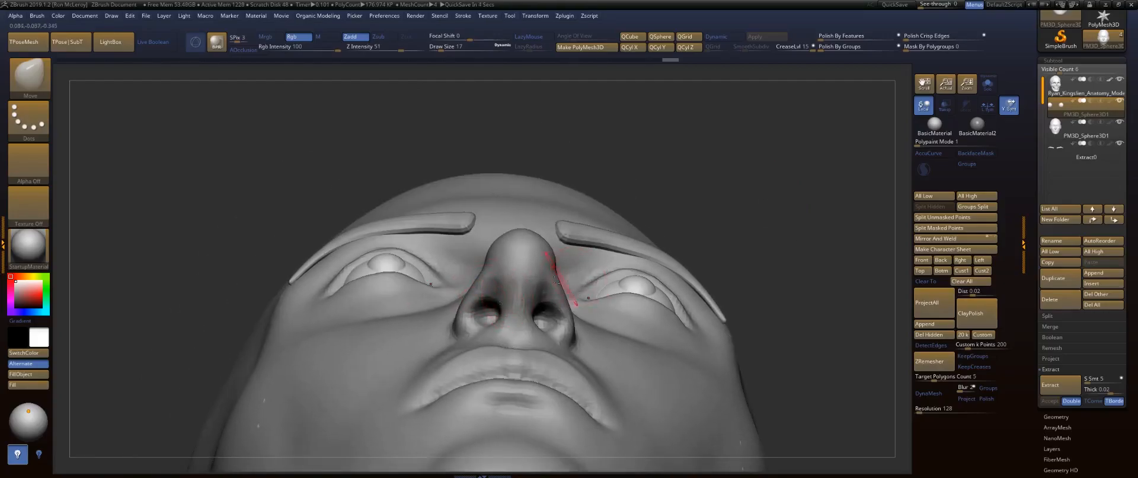
Select the head mesh and refine the nostrils and nose wings with the Move, Smooth and TrimDynamic brushes.
alt+click(520, 283)
drag(772, 193, 825, 203)
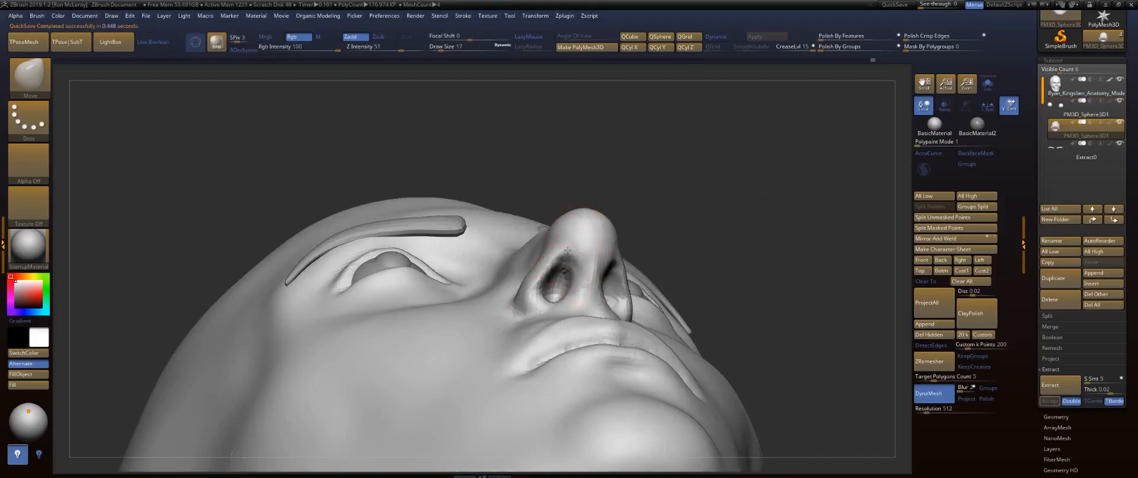
drag(567, 251, 536, 291)
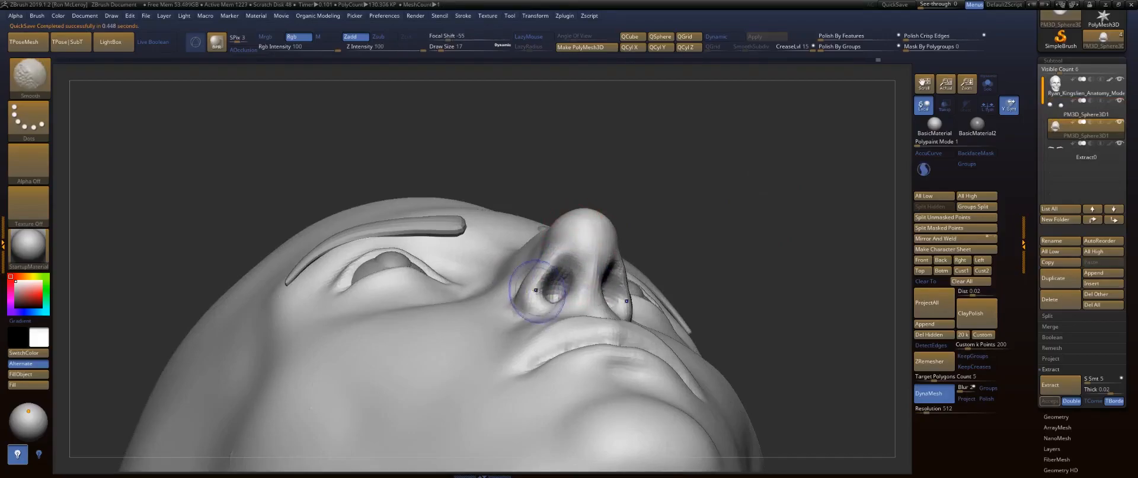
key(b)
key(t)
key(d)
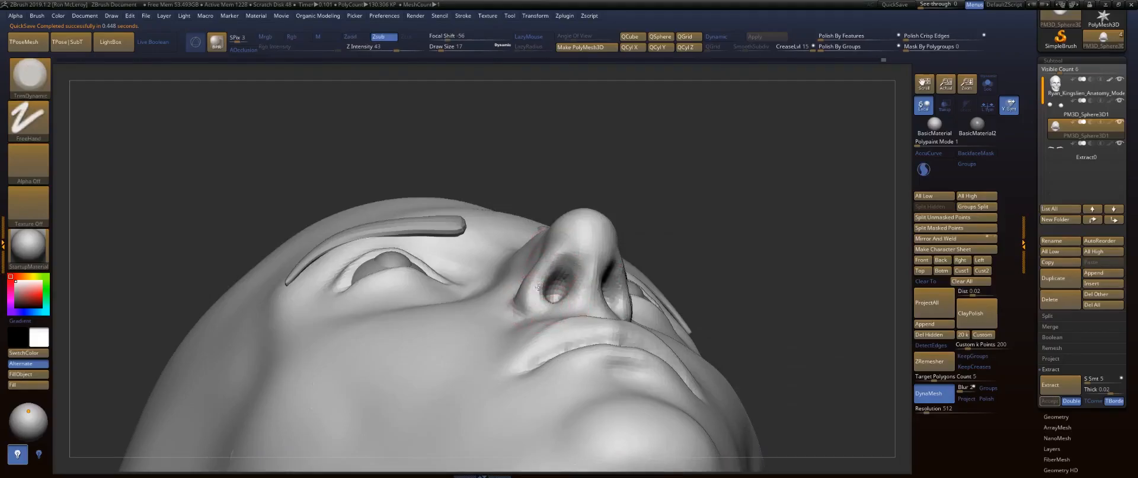
drag(733, 221, 732, 317)
drag(883, 337, 827, 348)
Smooth the area around the lips and the corners of the mouth.
mouse_move(466, 261)
alt+mouse_down()
mouse_move(493, 323)
mouse_move(464, 334)
mouse_move(482, 283)
mouse_move(489, 315)
mouse_move(536, 317)
alt+mouse_up()
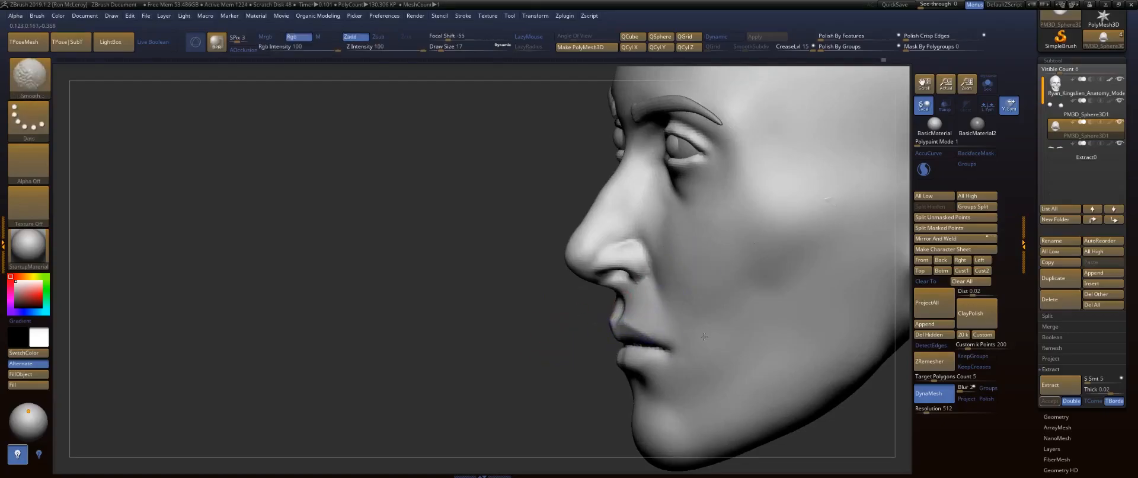
mouse_move(498, 344)
alt+mouse_down()
mouse_move(487, 250)
mouse_move(732, 240)
alt+mouse_up()
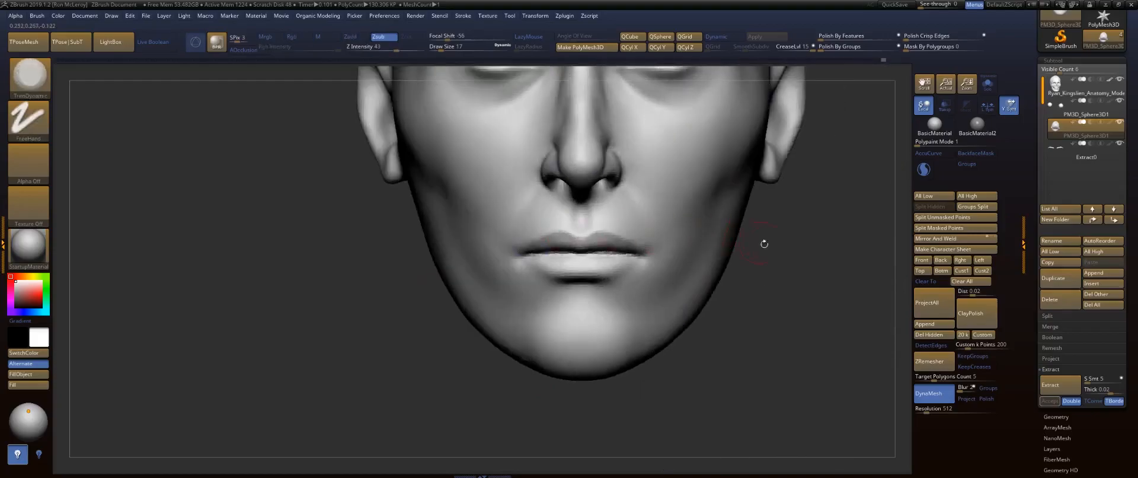
alt+drag(788, 319, 773, 289)
alt+drag(756, 196, 674, 268)
Build up the cheek beside the nose and mouth with the ClayBuildup brush at draw size 39 and smooth it.
key(b)
key(c)
key(b)
alt+drag(754, 374, 770, 248)
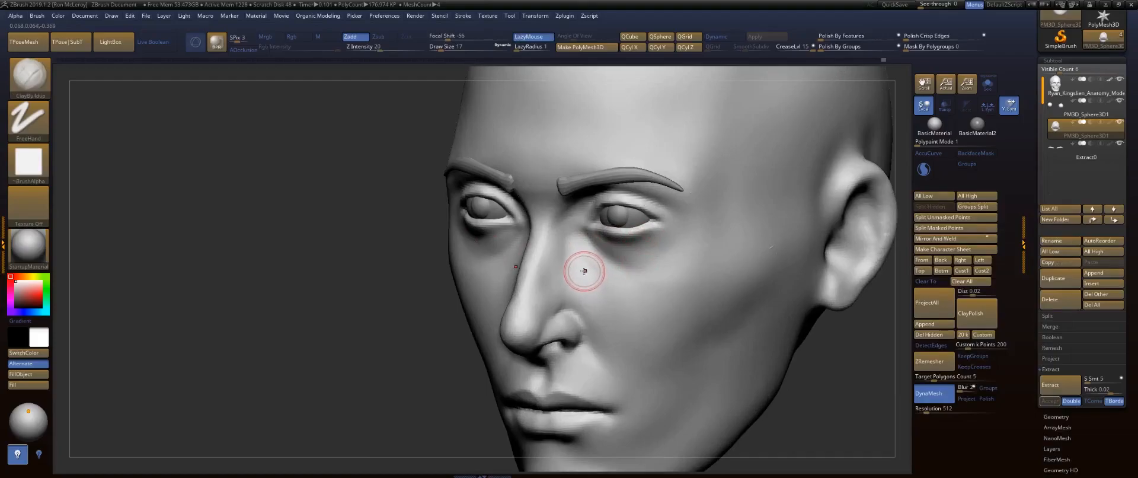
key(s)
drag(576, 269, 570, 238)
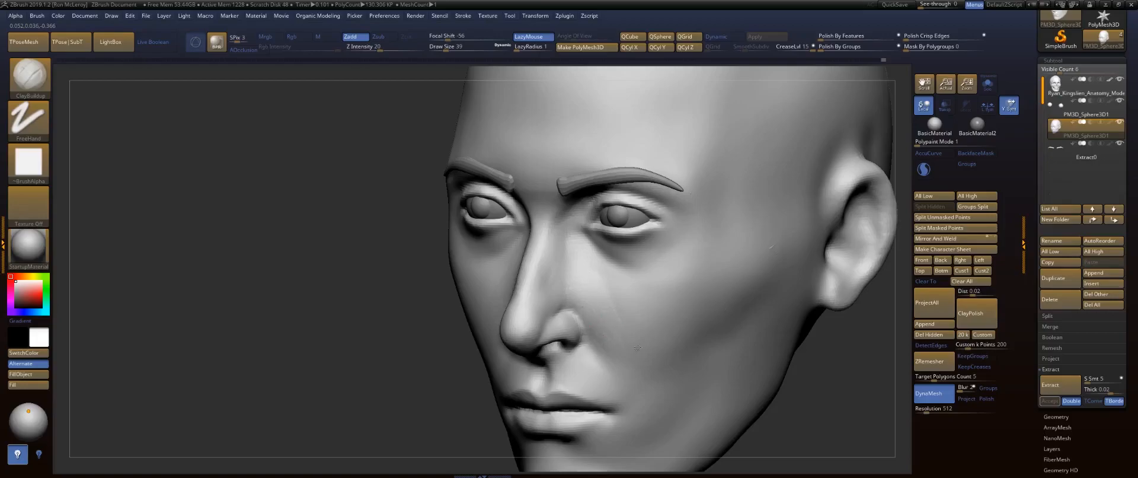
key(shift)
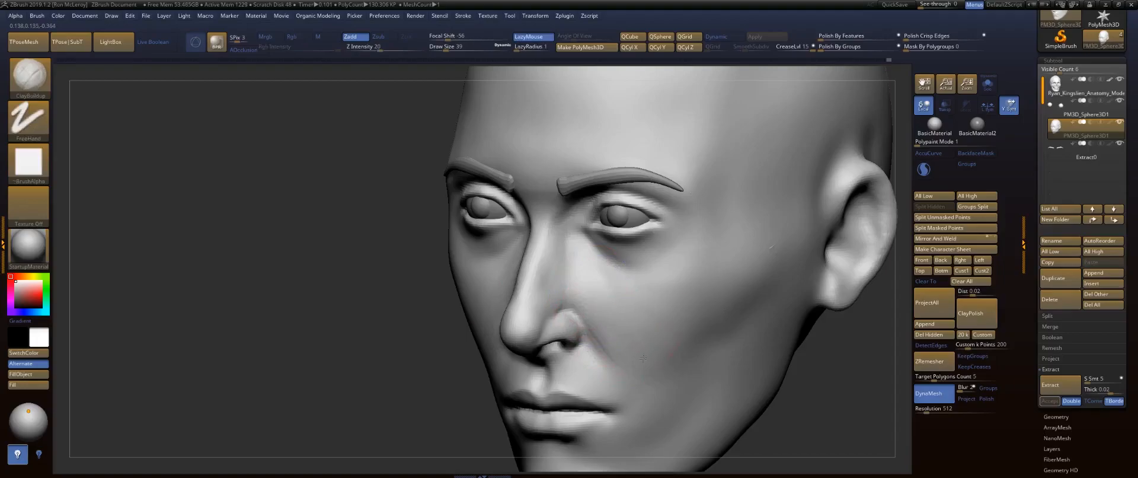
key(shift)
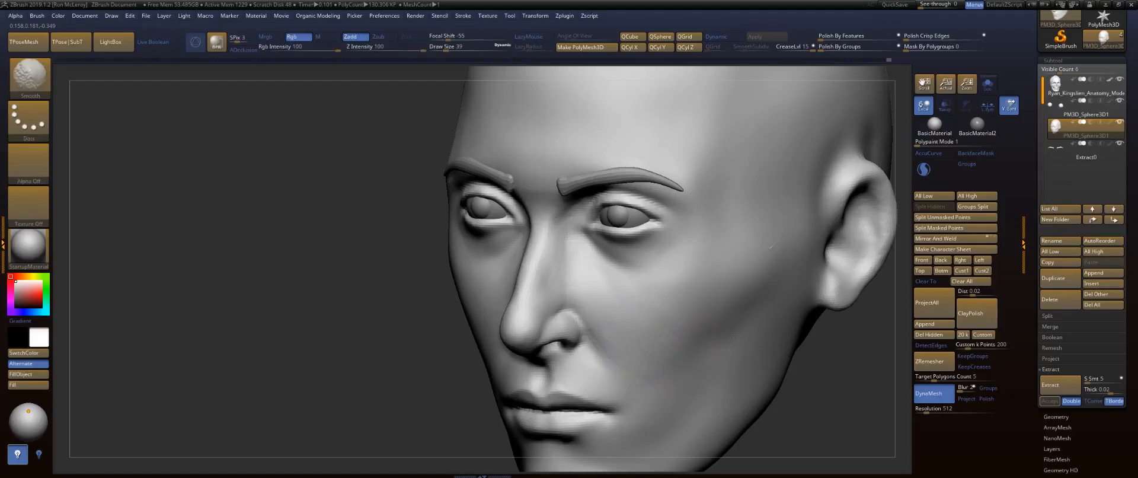
Switch to the Move brush and try reshaping the temple beside the outer end of the eyebrow.
key(f)
shift+drag(838, 235, 859, 234)
mouse_move(733, 210)
mouse_down()
mouse_move(775, 211)
mouse_move(734, 217)
mouse_move(784, 254)
mouse_move(752, 241)
mouse_move(800, 254)
mouse_move(795, 277)
mouse_move(793, 253)
mouse_move(813, 253)
mouse_up()
key(b)
key(m)
key(v)
drag(498, 242, 517, 248)
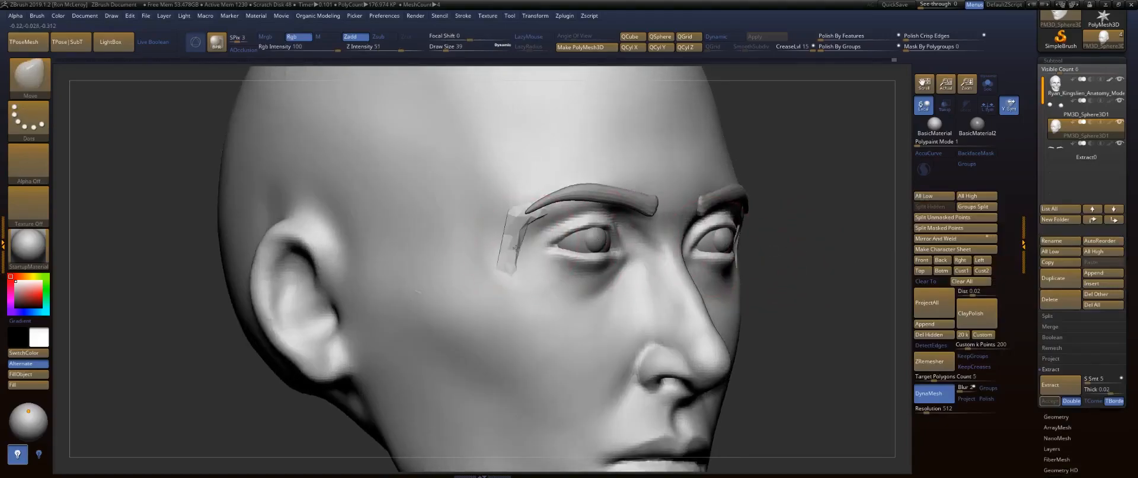
key(ctrl+z)
mouse_move(777, 248)
mouse_down()
mouse_move(774, 217)
mouse_move(797, 215)
mouse_up()
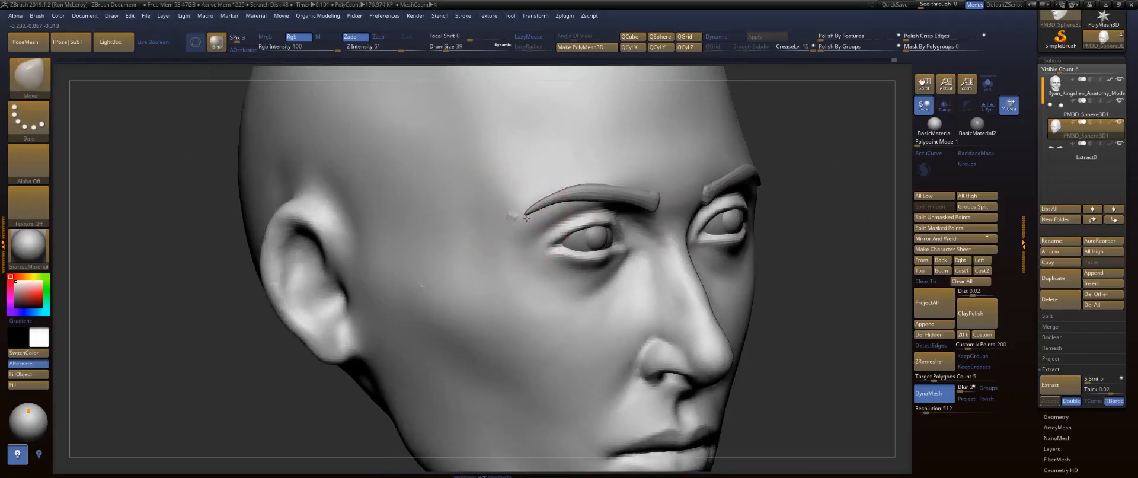
Reshape the cheek and side of the jaw from below with the Move brush at draw size 74, smoothing the surface.
mouse_move(892, 264)
mouse_down()
mouse_move(860, 137)
mouse_move(812, 170)
mouse_move(815, 259)
mouse_move(731, 280)
mouse_up()
key(s)
click(739, 291)
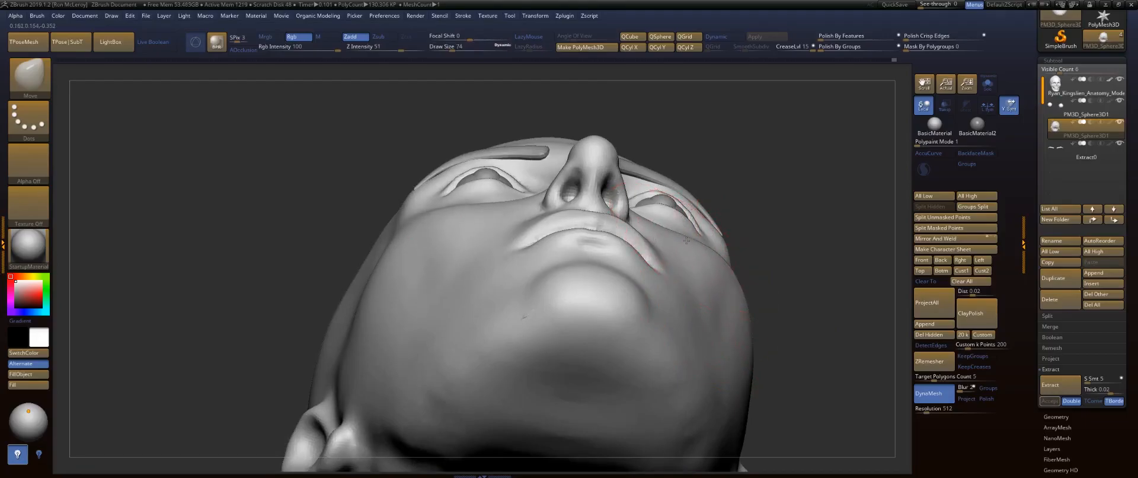
drag(810, 216, 663, 237)
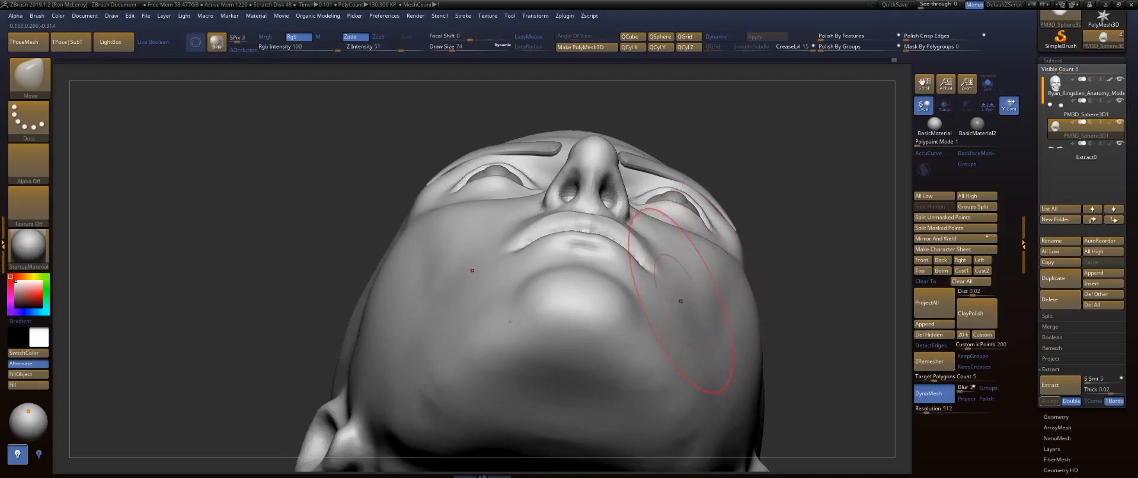
shift+drag(712, 344, 696, 435)
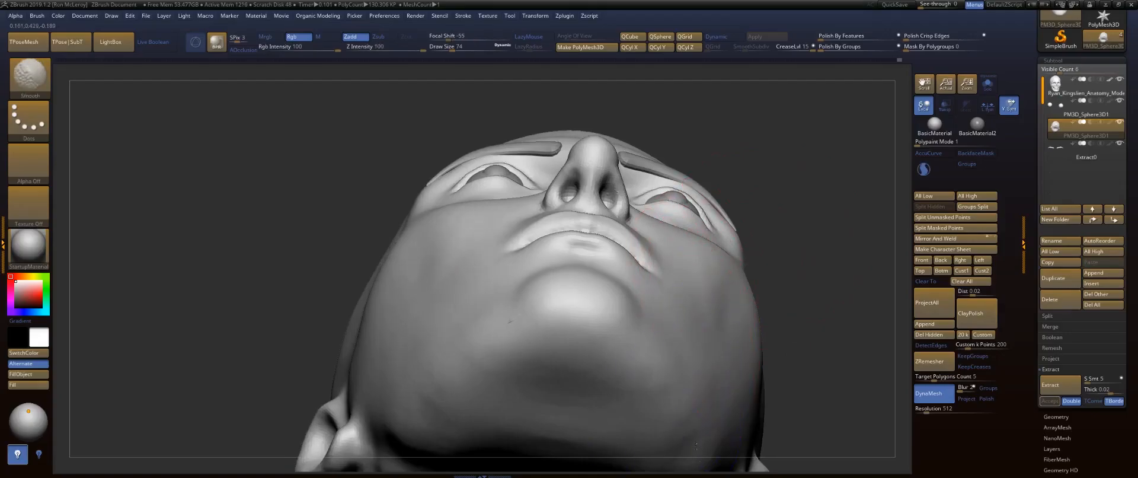
Adjust the contour of the cheek between the ear and the mouth with the Move brush.
drag(842, 367, 711, 355)
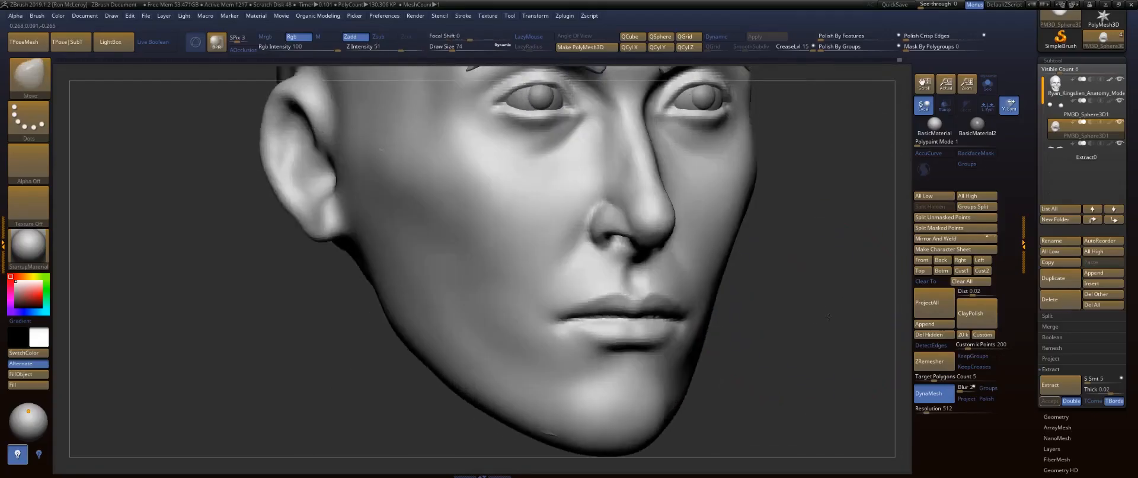
drag(829, 317, 845, 256)
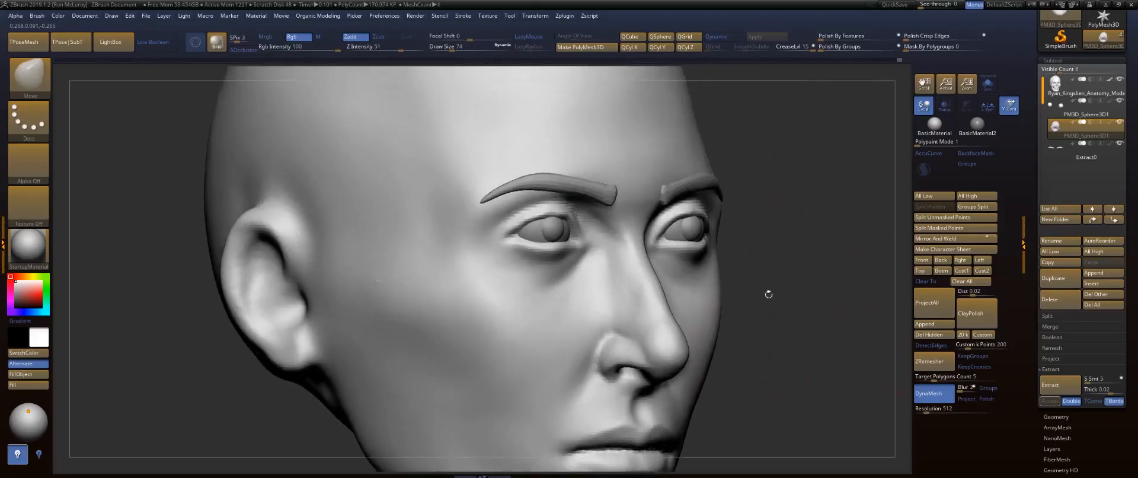
drag(740, 178, 724, 196)
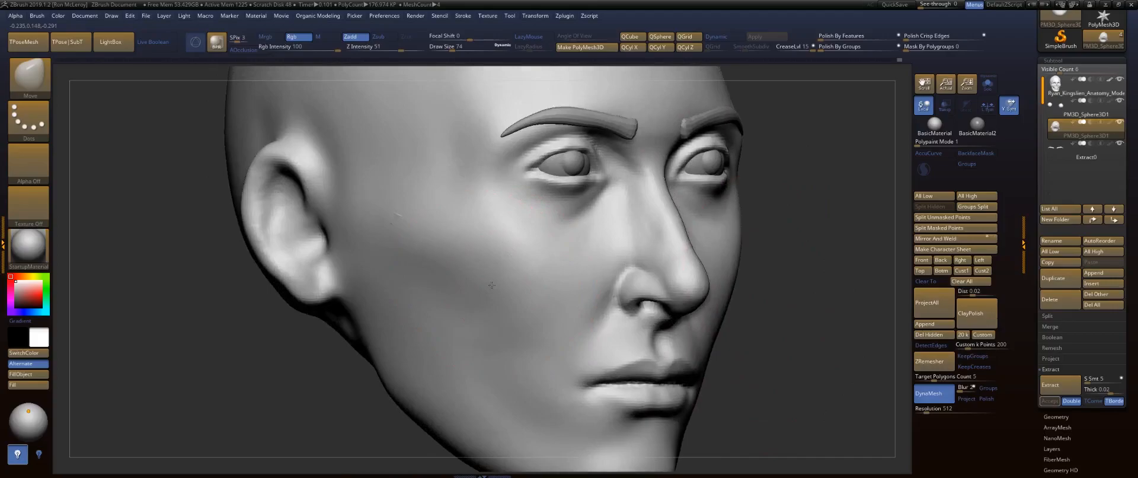
drag(489, 288, 489, 301)
drag(490, 336, 494, 340)
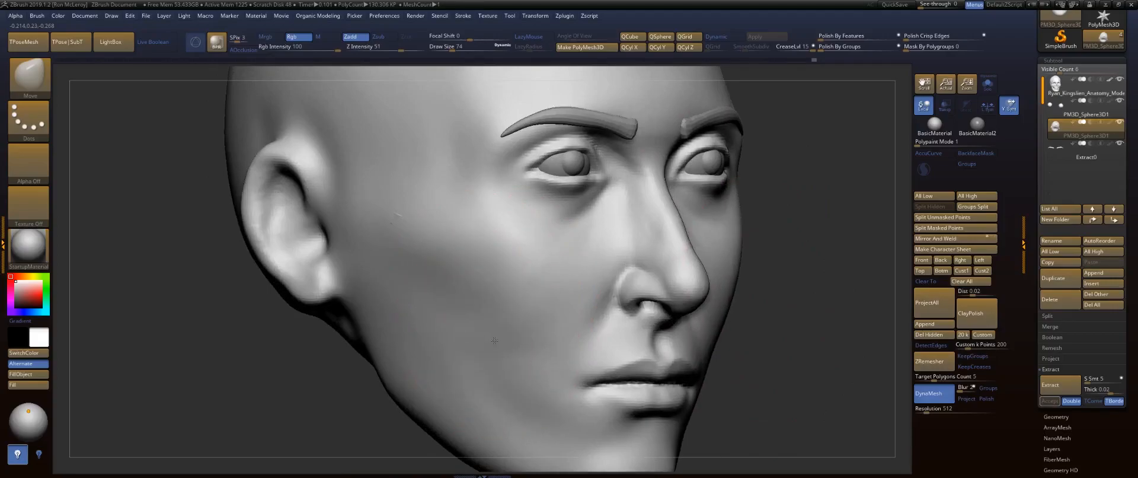
Refine the lower cheek and jawline beside the mouth with the Move brush at draw size 49 and smooth them.
alt+drag(787, 365, 802, 311)
key(s)
drag(555, 348, 549, 349)
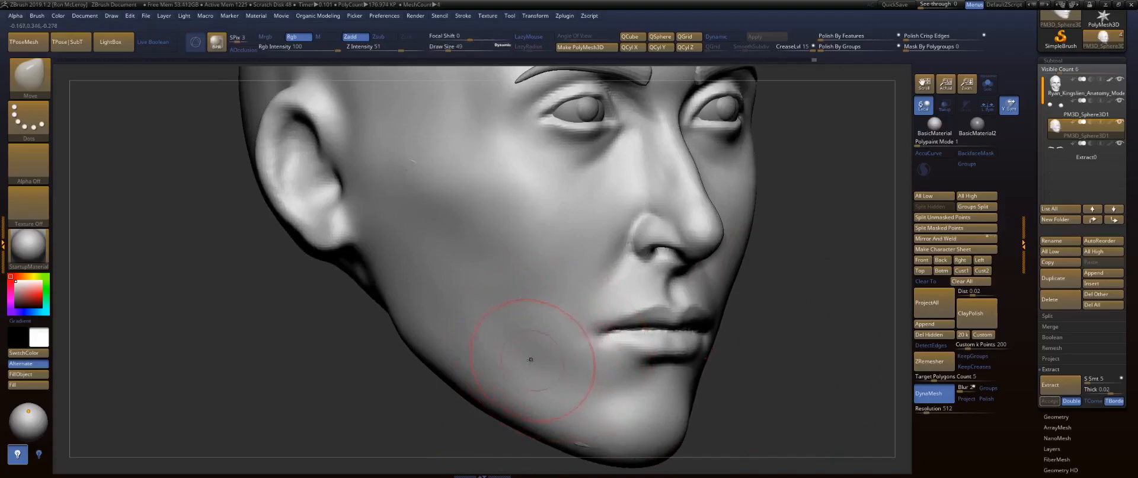
key(shift)
Adjust the lower eyelid and outer eye corner with the Move brush at draw size 17.
alt+drag(820, 231, 784, 249)
alt+right_drag(587, 316, 563, 376)
mouse_move(599, 238)
right_down()
mouse_move(590, 293)
mouse_move(585, 238)
right_up()
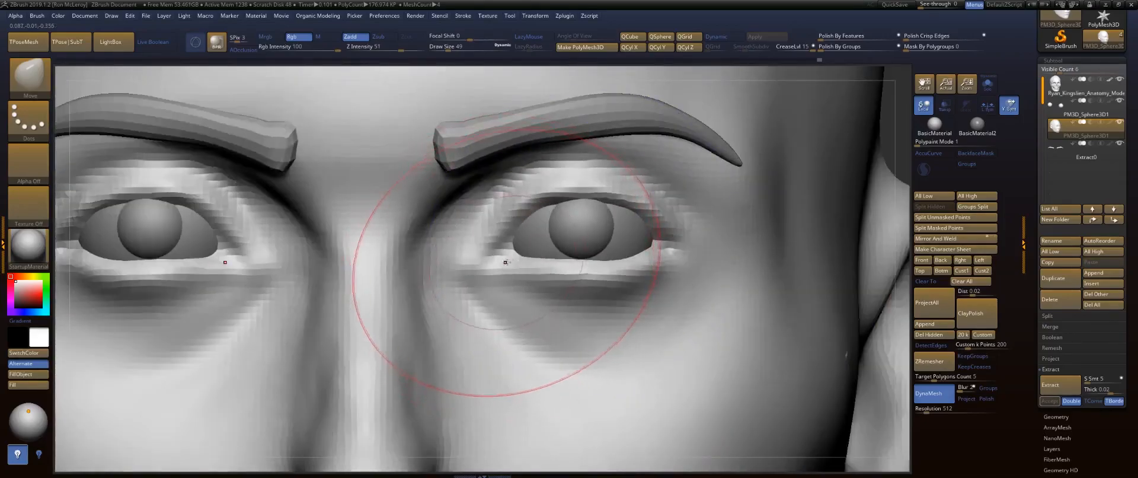
key(s)
drag(589, 263, 579, 264)
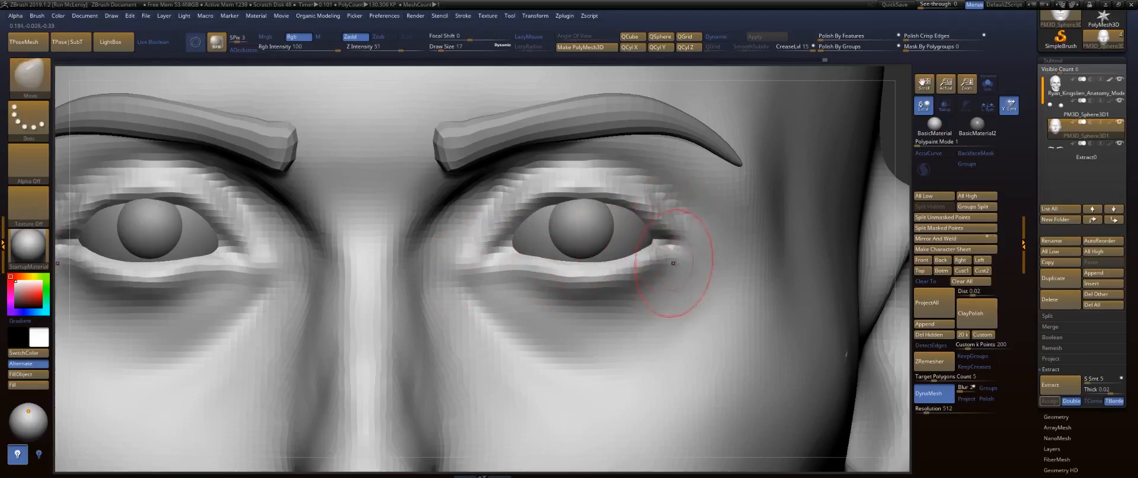
drag(632, 277, 604, 292)
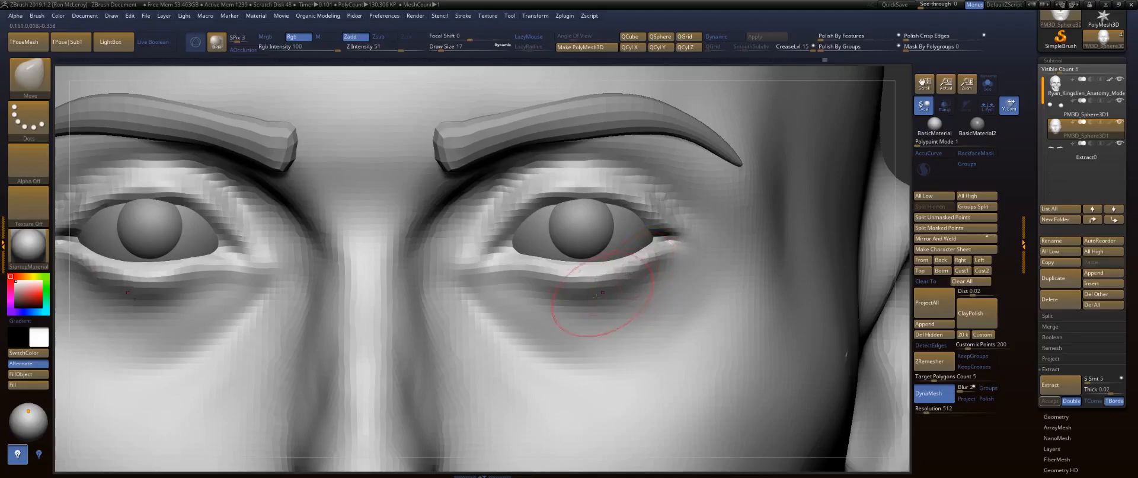
Smooth the area under the eye and reshape the edge of the upper eyelid with the Move brush.
mouse_move(574, 302)
right_down()
mouse_move(566, 317)
mouse_move(539, 306)
right_up()
mouse_move(536, 300)
shift+mouse_down()
mouse_move(669, 263)
mouse_move(584, 298)
shift+mouse_up()
right_drag(577, 279, 576, 272)
mouse_move(576, 272)
shift+mouse_down()
mouse_move(638, 199)
mouse_move(663, 212)
shift+mouse_up()
right_drag(593, 207, 598, 172)
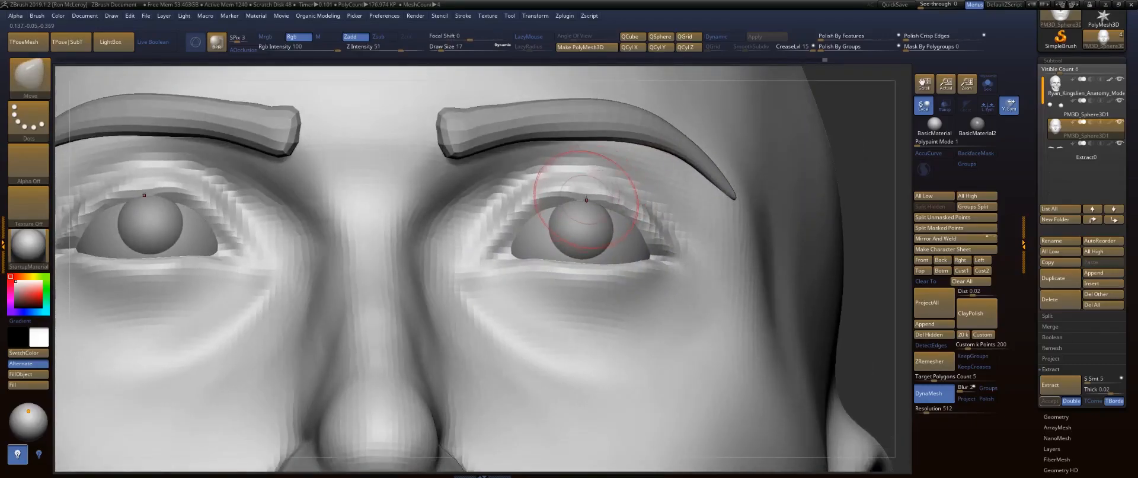
drag(581, 200, 583, 196)
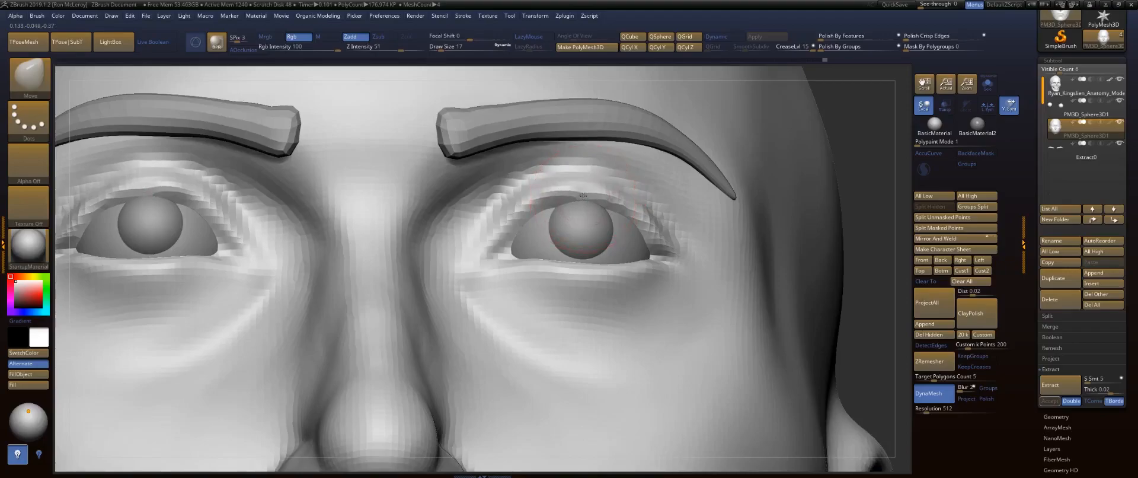
Examine the proportions of the whole face from the front, three-quarter and raised views.
key(f)
right_drag(715, 219, 636, 222)
ctrl+right_drag(635, 222, 704, 251)
right_drag(643, 237, 646, 202)
alt+right_drag(646, 202, 729, 284)
mouse_move(728, 284)
mouse_down()
mouse_move(714, 310)
mouse_move(754, 275)
mouse_move(716, 259)
mouse_move(762, 290)
mouse_move(755, 308)
mouse_move(752, 243)
mouse_up()
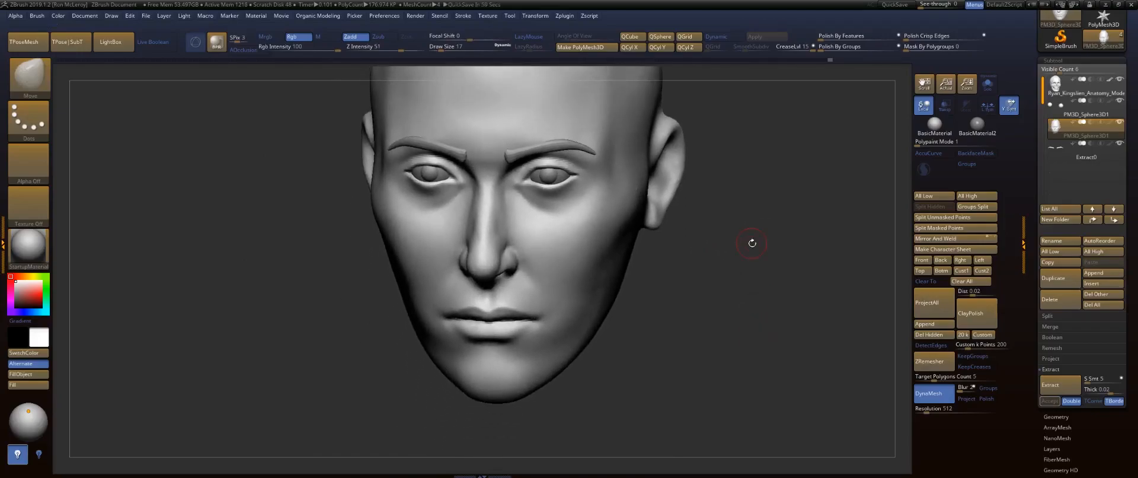
drag(730, 316, 739, 358)
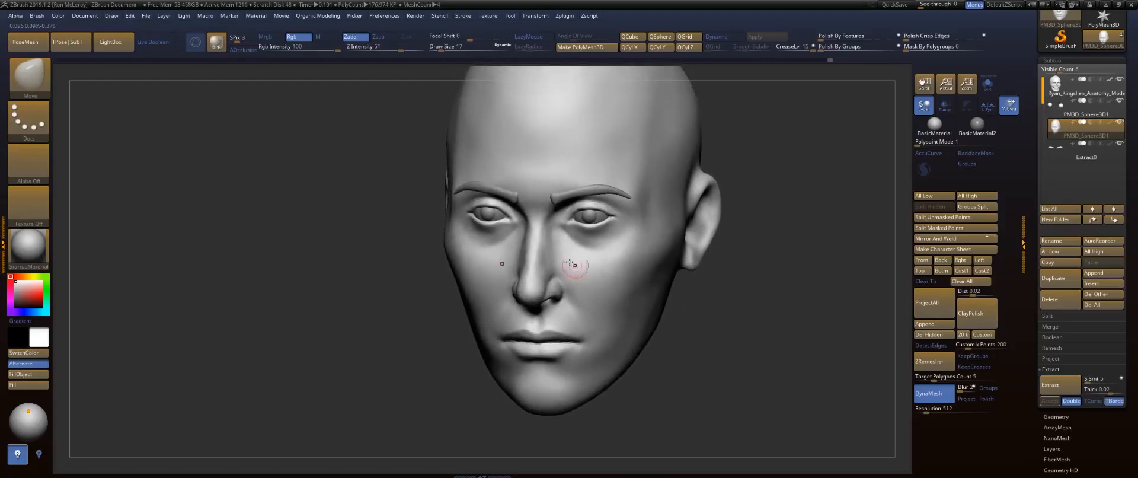
mouse_move(708, 319)
mouse_down()
mouse_move(742, 328)
mouse_move(706, 355)
mouse_move(712, 322)
mouse_move(698, 347)
mouse_move(700, 337)
mouse_up()
Set the Move brush to draw size 74 and reshape the lower cheek beside the mouth.
key(s)
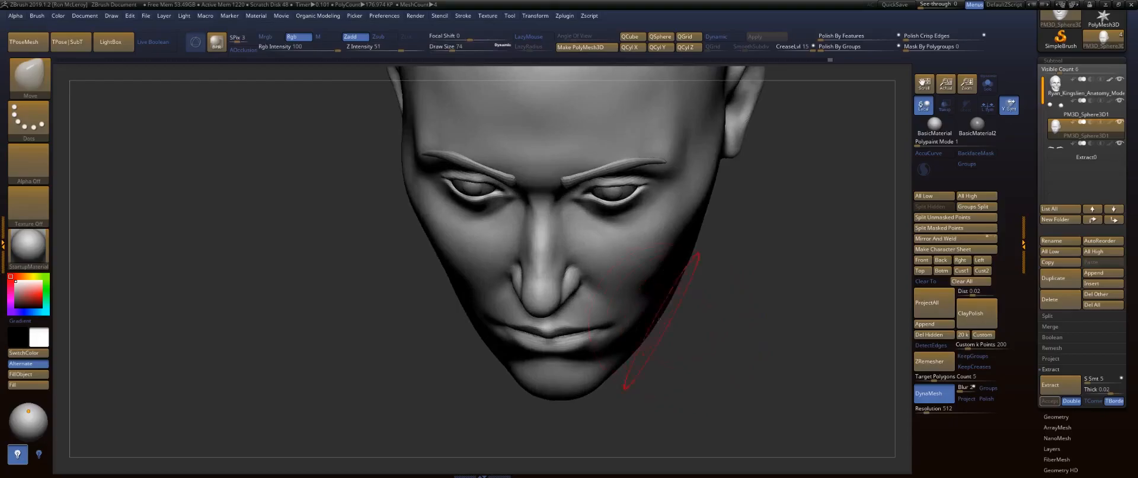
drag(594, 344, 594, 343)
mouse_move(683, 378)
shift+mouse_down()
mouse_move(729, 325)
mouse_move(634, 341)
shift+mouse_up()
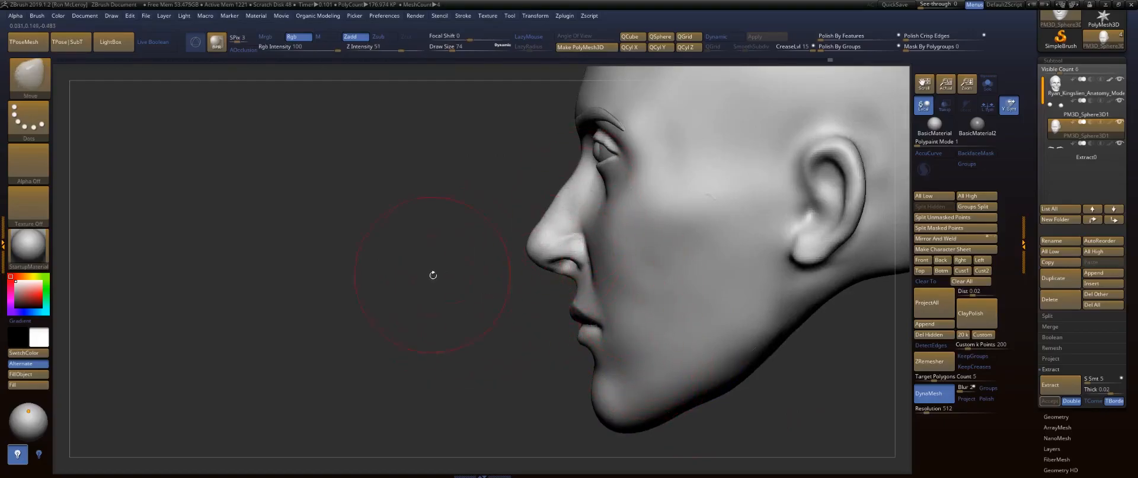
Adjust the transition between nose and cheek with the Move brush at draw size 25 and smooth it.
drag(433, 273, 473, 273)
key(s)
drag(585, 219, 576, 218)
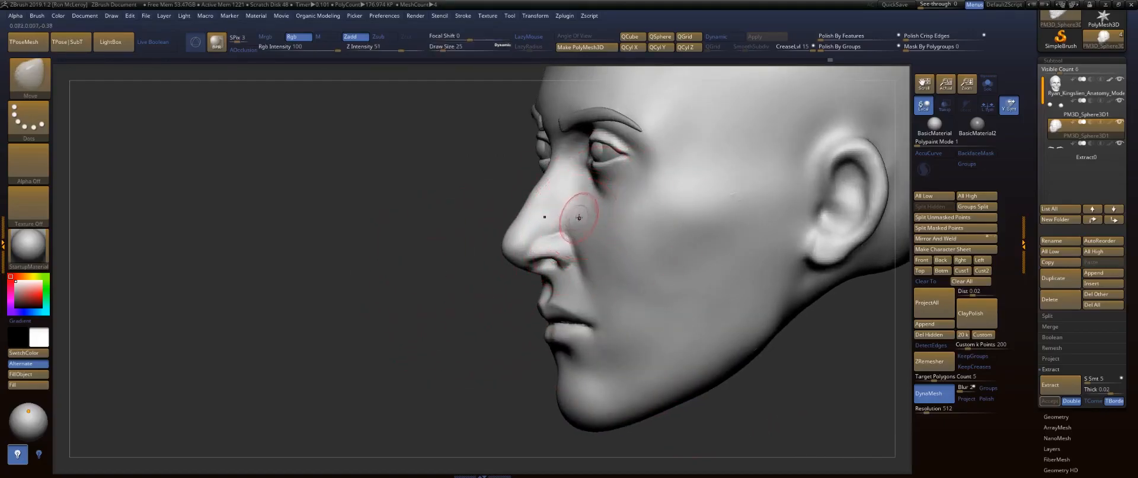
key(shift)
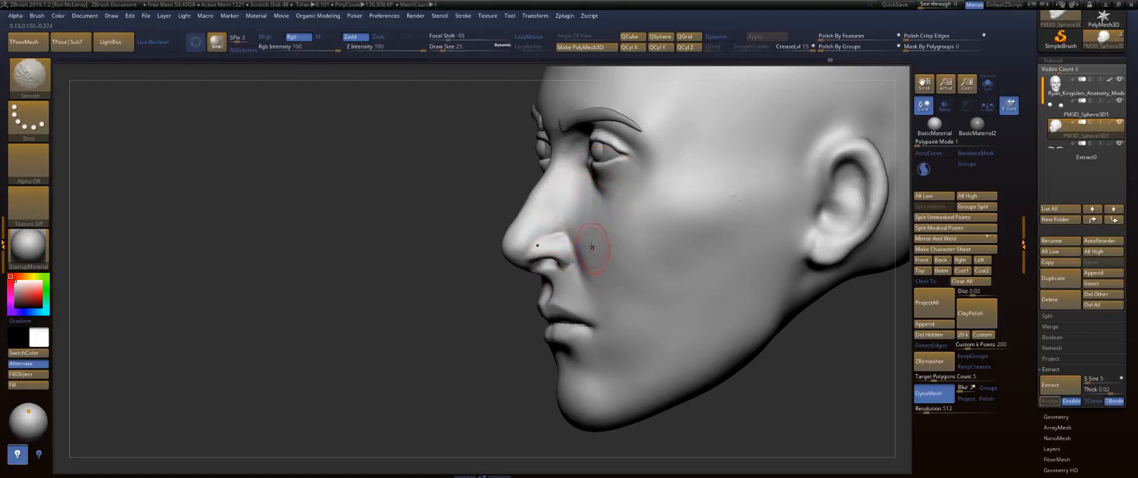
Shape the front of the cheek beside the nose wing and mouth with the Move brush at draw size 54.
key(s)
drag(593, 242, 600, 243)
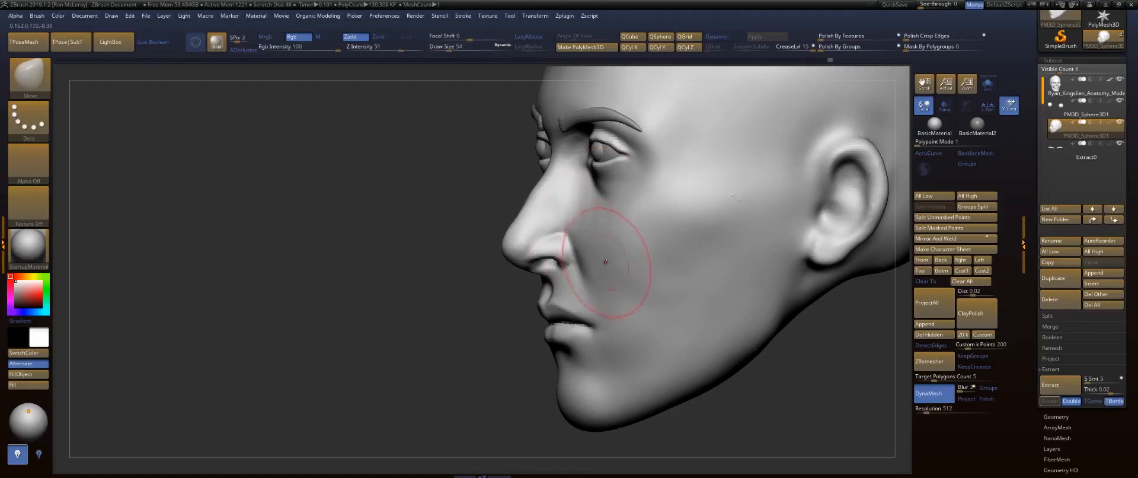
shift+drag(412, 316, 622, 292)
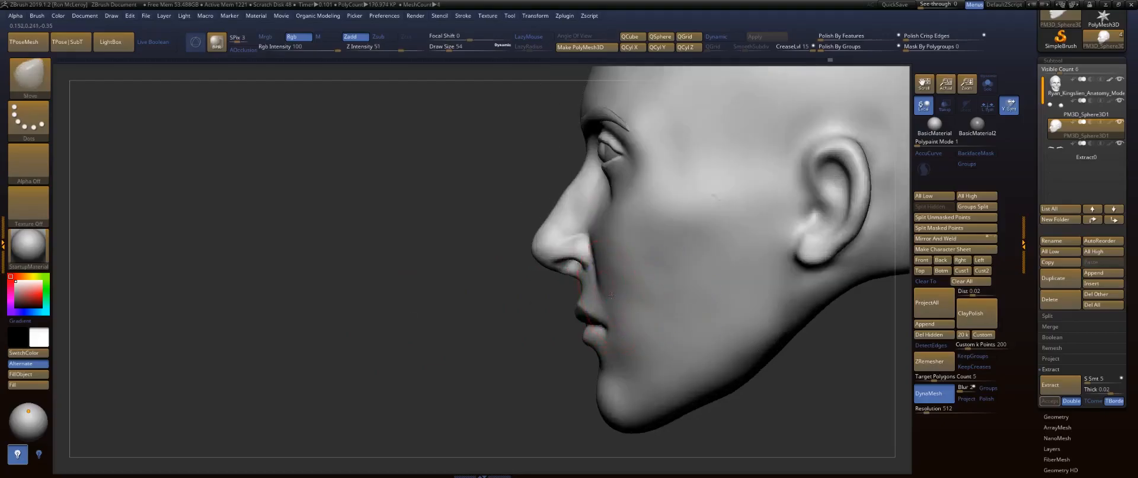
Refine the fold running from the nose wing toward the mouth with the Move brush at draw size 39 and smooth it.
key(ctrl)
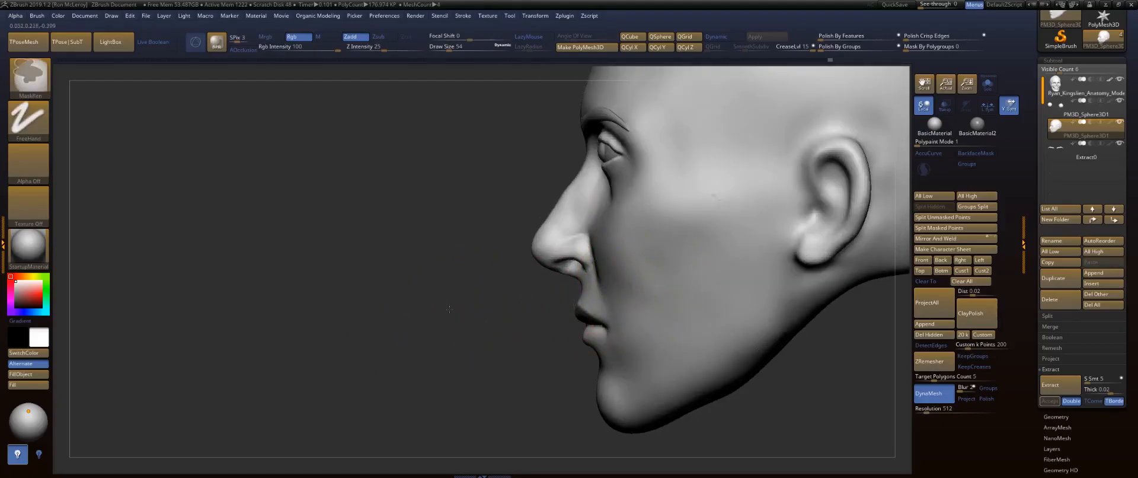
drag(427, 286, 449, 286)
key(s)
drag(611, 295, 609, 295)
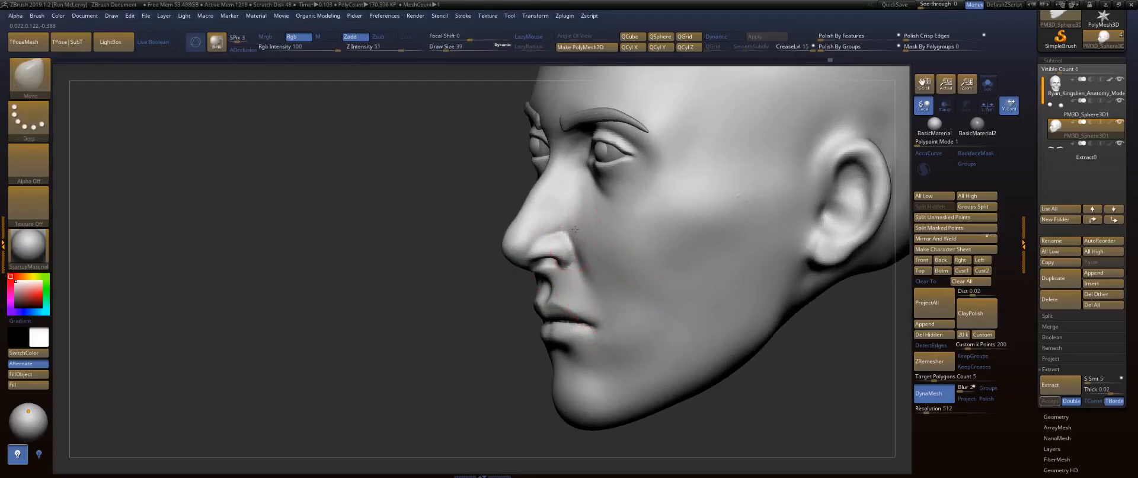
key(shift)
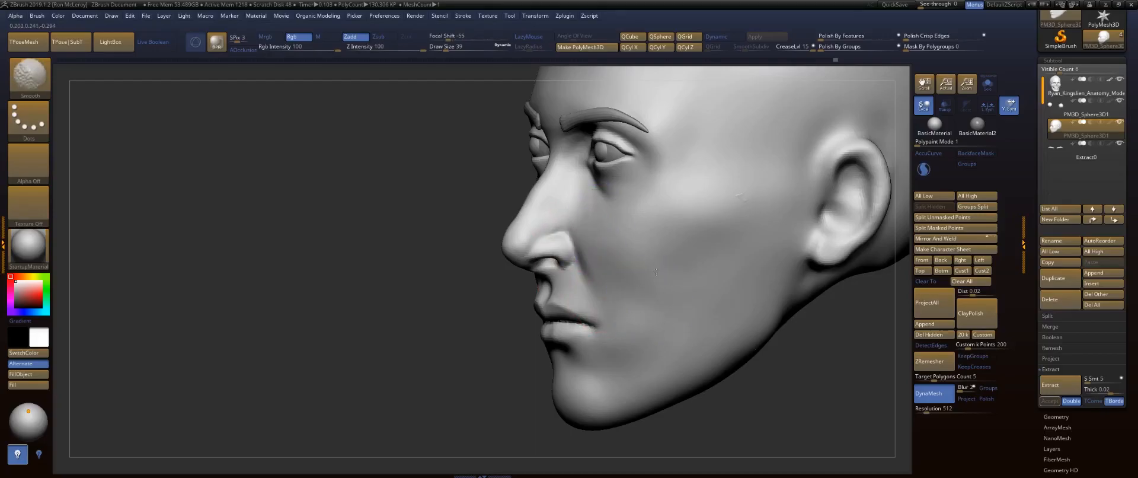
Smooth the lower cheeks and the area around the nose and mouth.
drag(399, 330, 460, 323)
drag(796, 310, 751, 323)
key(shift)
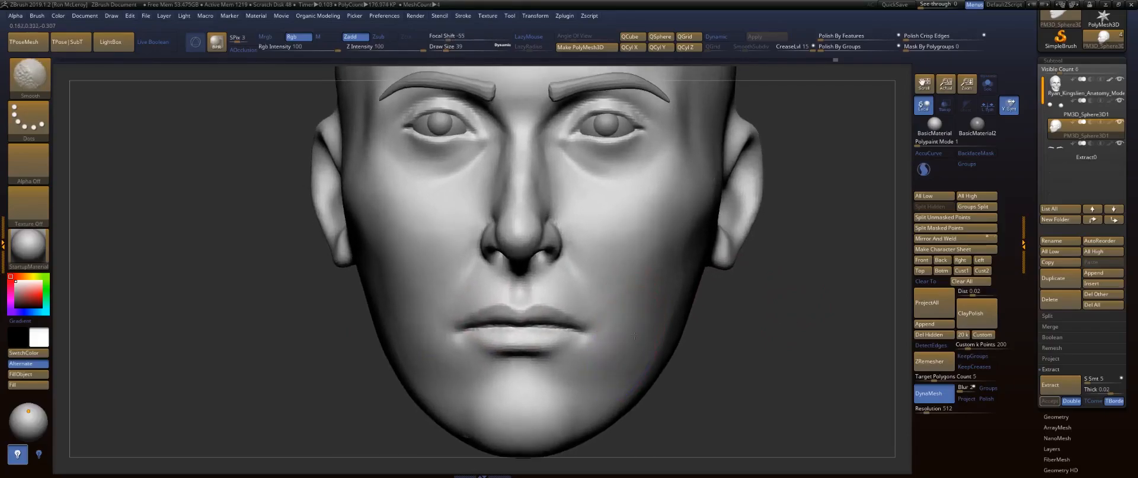
mouse_move(809, 326)
alt+right_down()
mouse_move(807, 279)
mouse_move(808, 302)
mouse_move(753, 296)
alt+right_up()
key(shift)
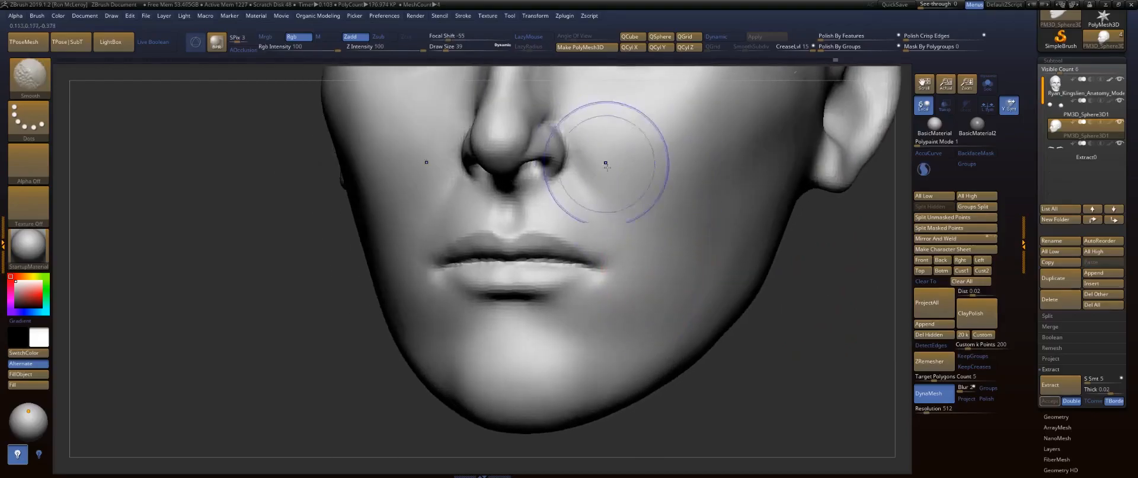
Build up the side of the nose above the nostril wing with the ClayBuildup brush and smooth it.
mouse_move(841, 318)
alt+right_down()
mouse_move(825, 393)
mouse_move(814, 391)
alt+right_up()
key(b)
key(c)
key(b)
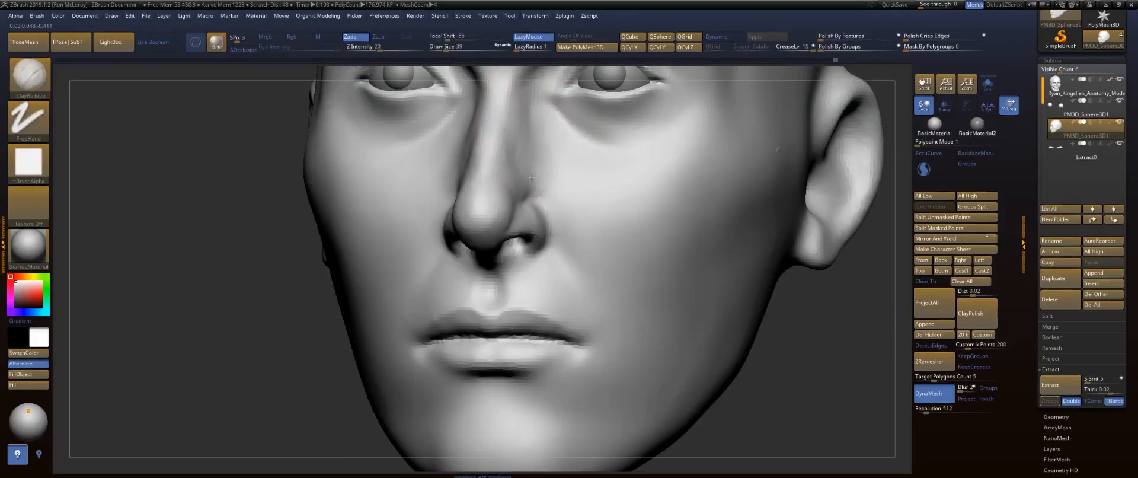
key(shift)
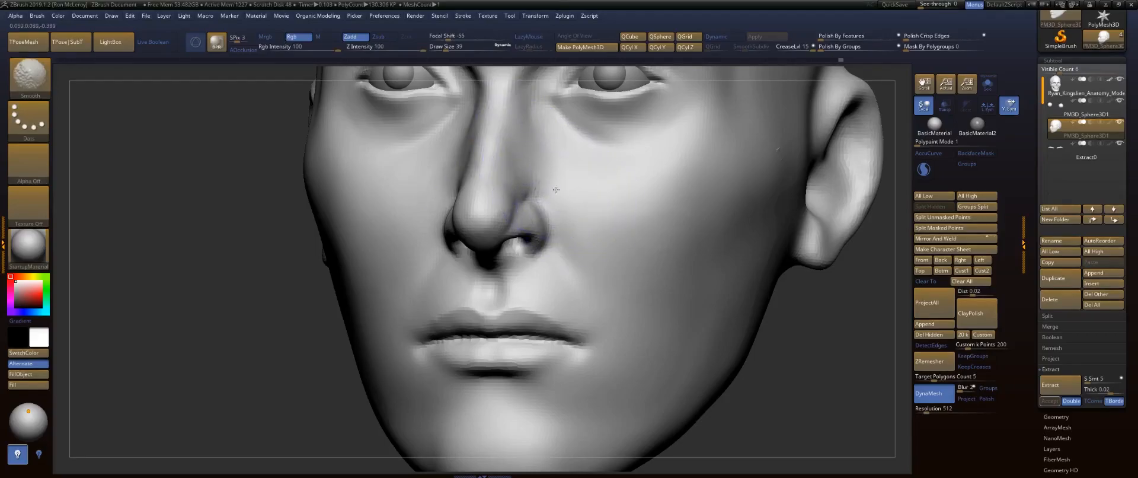
Carve the crease around the nostril wing with the DamStandard brush at draw size 25 and soften it with smoothing.
key(b)
key(d)
key(s)
drag(290, 270, 257, 262)
key(s)
drag(538, 204, 531, 203)
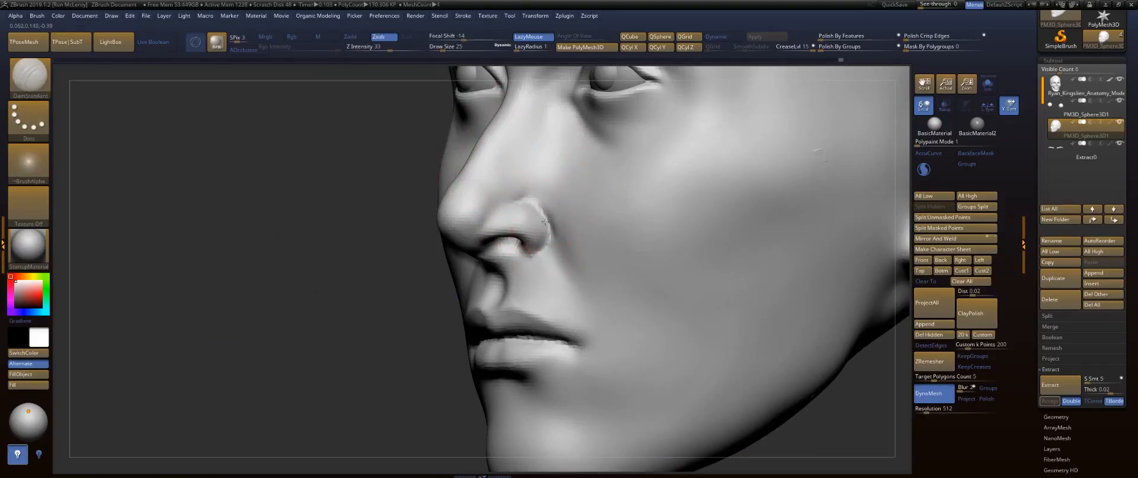
mouse_move(520, 203)
shift+mouse_down()
mouse_move(546, 247)
mouse_move(554, 221)
mouse_move(540, 199)
shift+mouse_up()
key(shift)
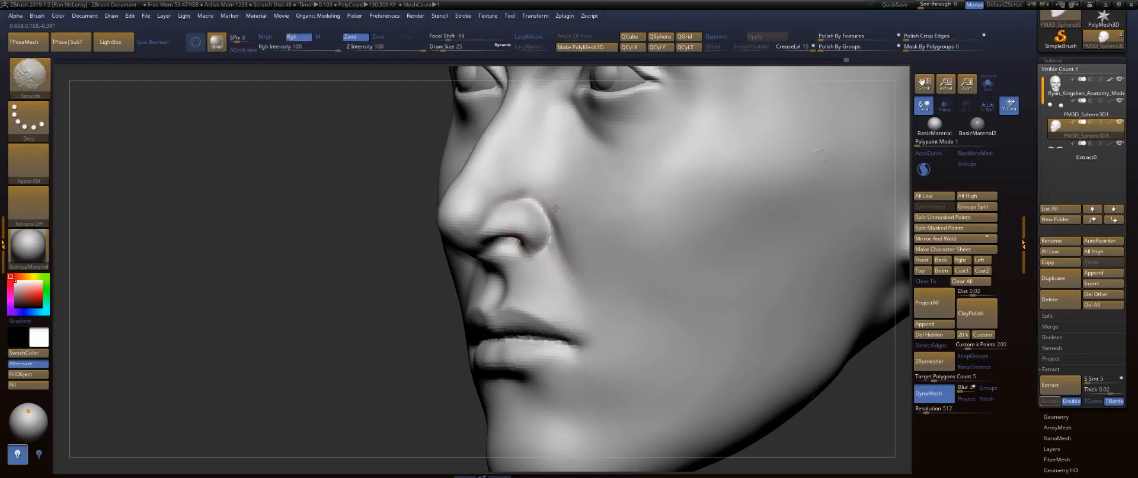
Adjust the chin and jawline with the Move brush at draw size 71.
key(f)
mouse_move(724, 231)
shift+mouse_down()
mouse_move(720, 215)
mouse_move(757, 197)
mouse_move(747, 208)
mouse_move(745, 181)
mouse_move(722, 321)
mouse_move(747, 291)
shift+mouse_up()
key(s)
drag(595, 323, 604, 323)
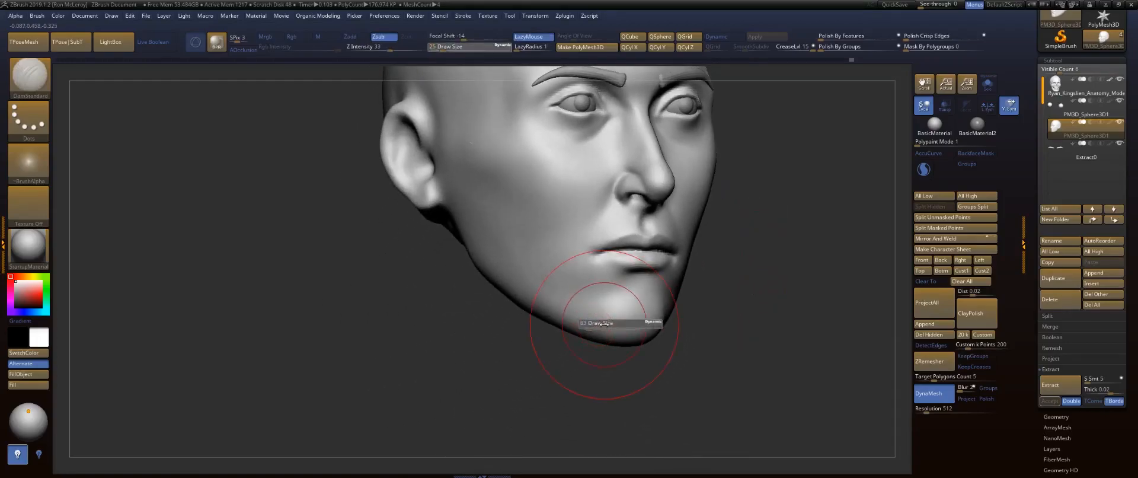
key(b)
key(m)
key(v)
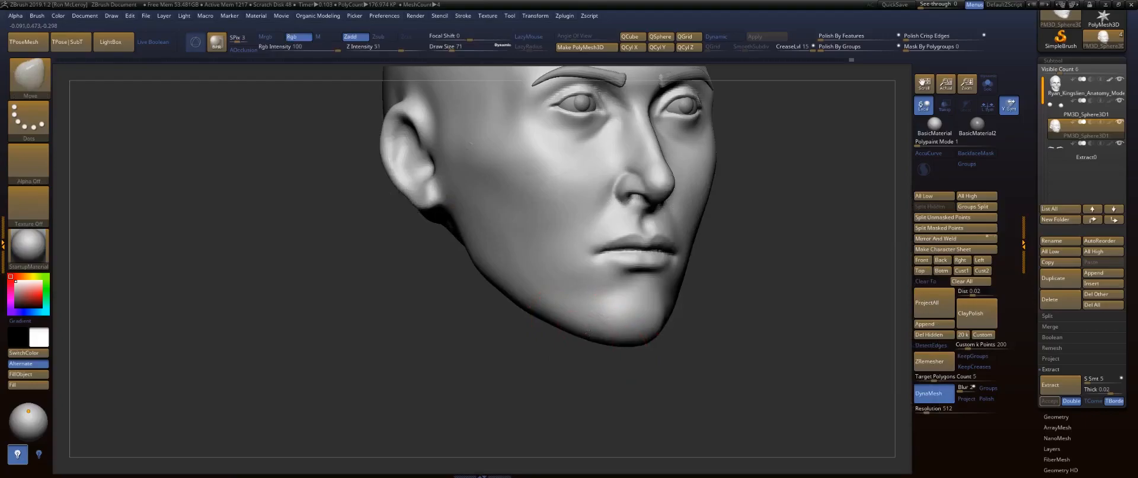
Reshape the underside of the chin and jaw with the Move brush, raising the draw size to 80, and smooth it.
drag(617, 378, 604, 269)
key(s)
drag(590, 330, 591, 327)
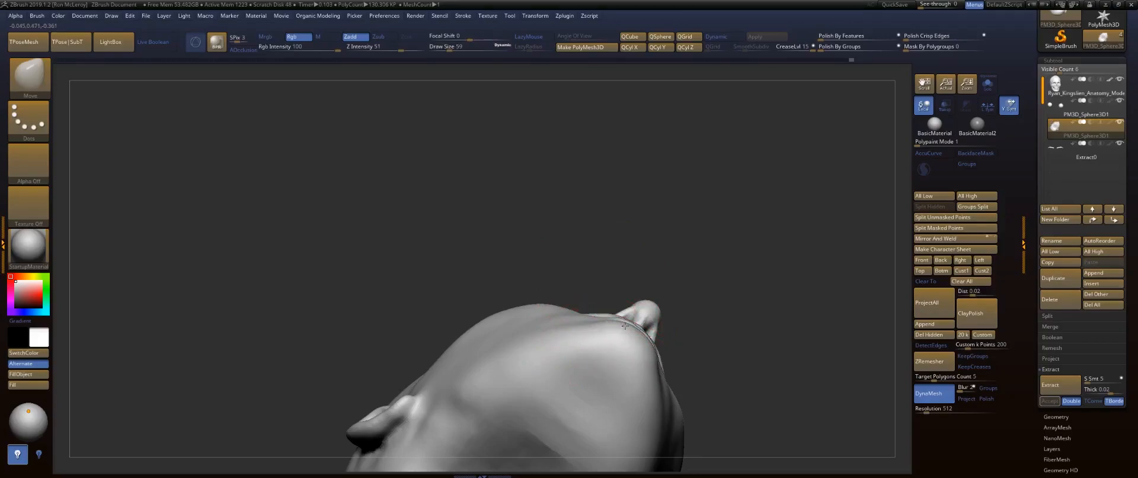
key(])
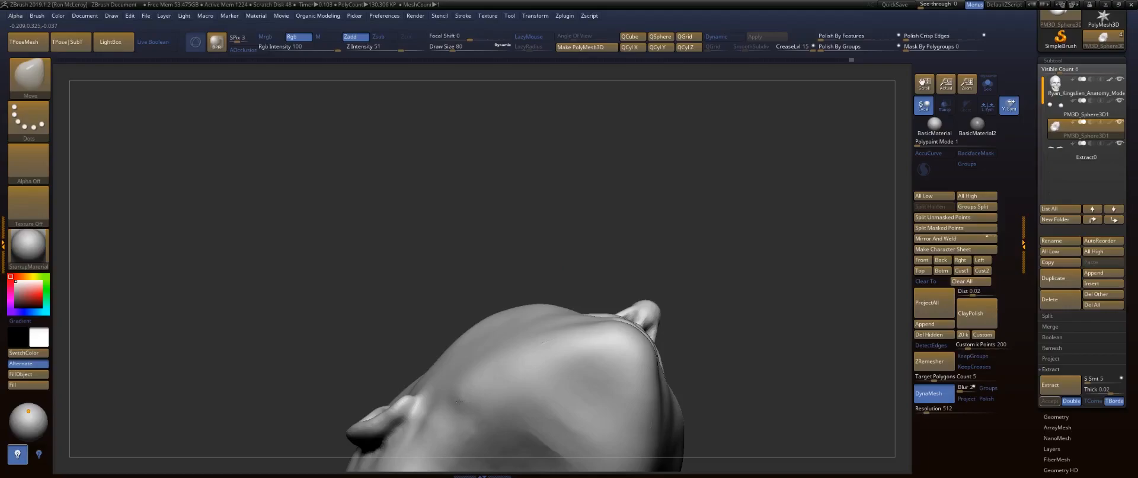
key(shift)
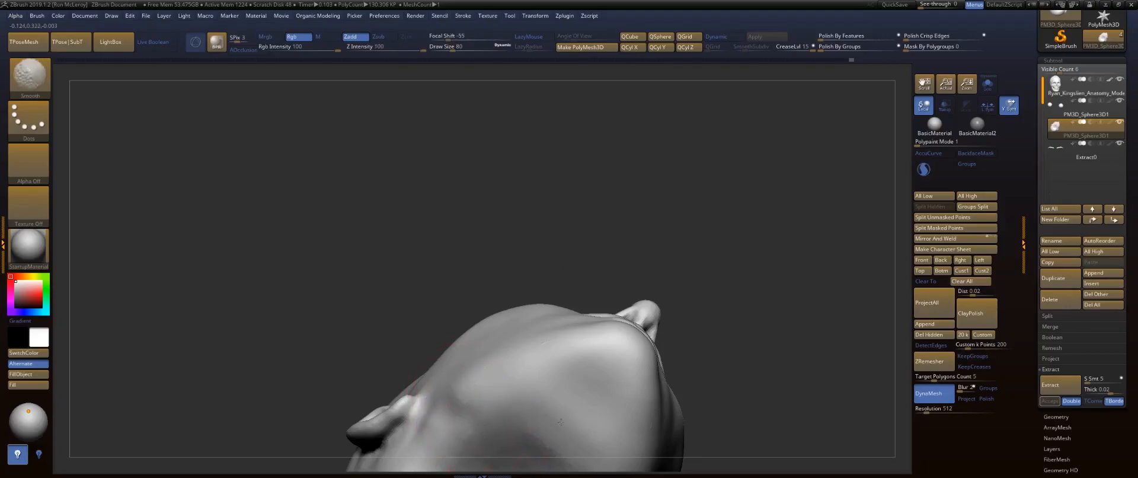
Smooth the lower edge of the chin along its front contour.
drag(780, 262, 777, 208)
alt+drag(807, 277, 811, 142)
drag(785, 265, 763, 265)
key(shift)
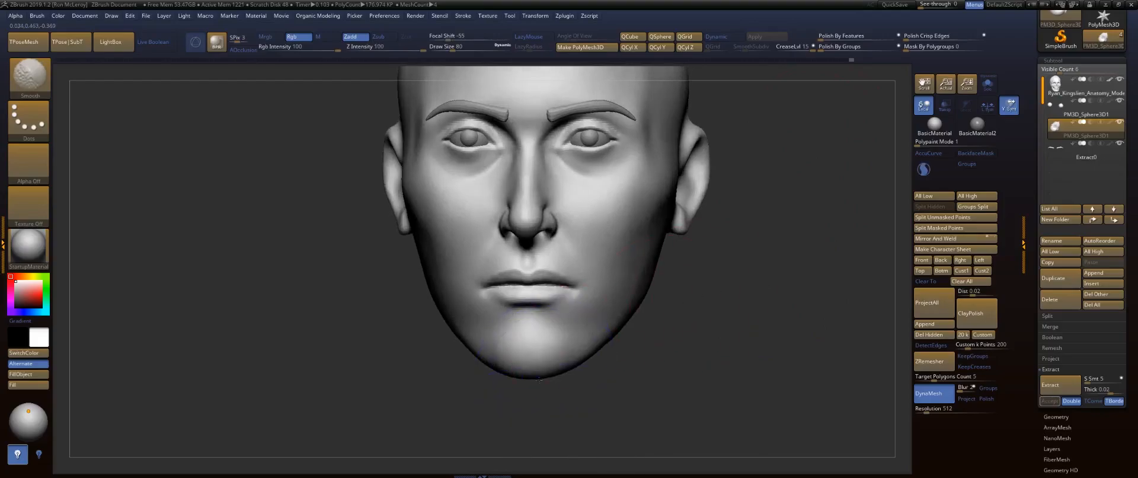
shift+drag(537, 380, 559, 376)
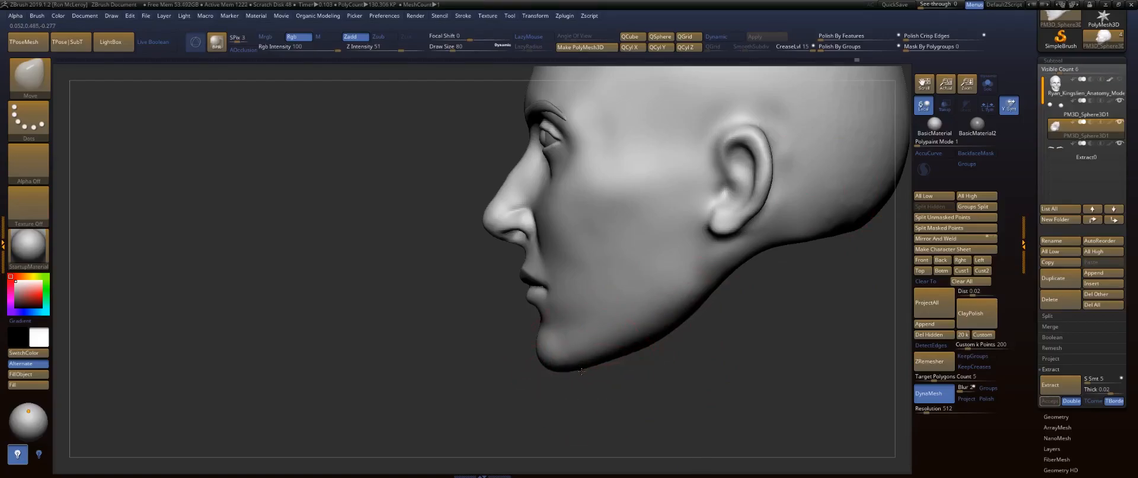
Adjust the nose profile and bridge with the Move brush at draw size 35.
alt+drag(712, 379, 830, 441)
mouse_move(566, 338)
mouse_down()
mouse_move(618, 327)
mouse_move(608, 326)
mouse_up()
key(s)
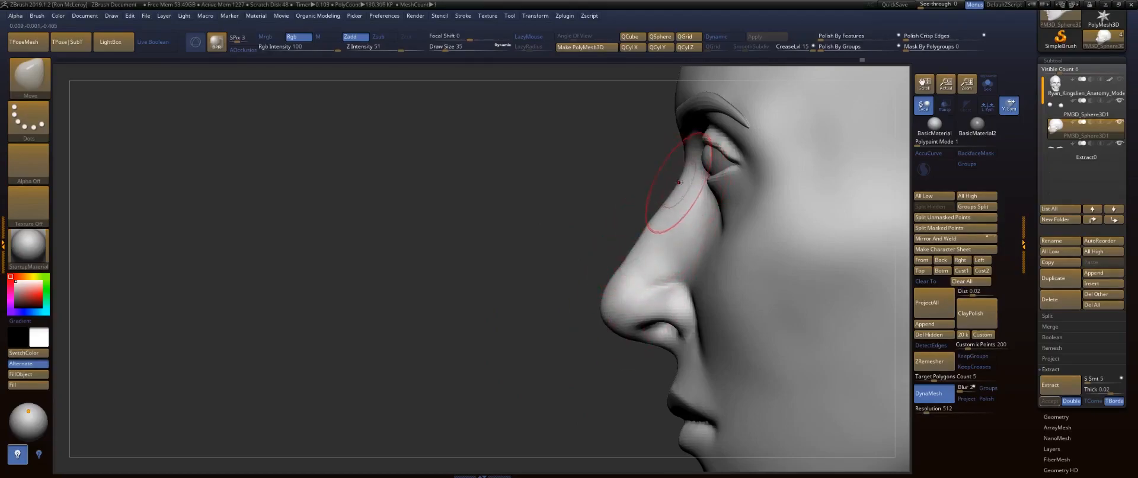
alt+drag(577, 163, 610, 264)
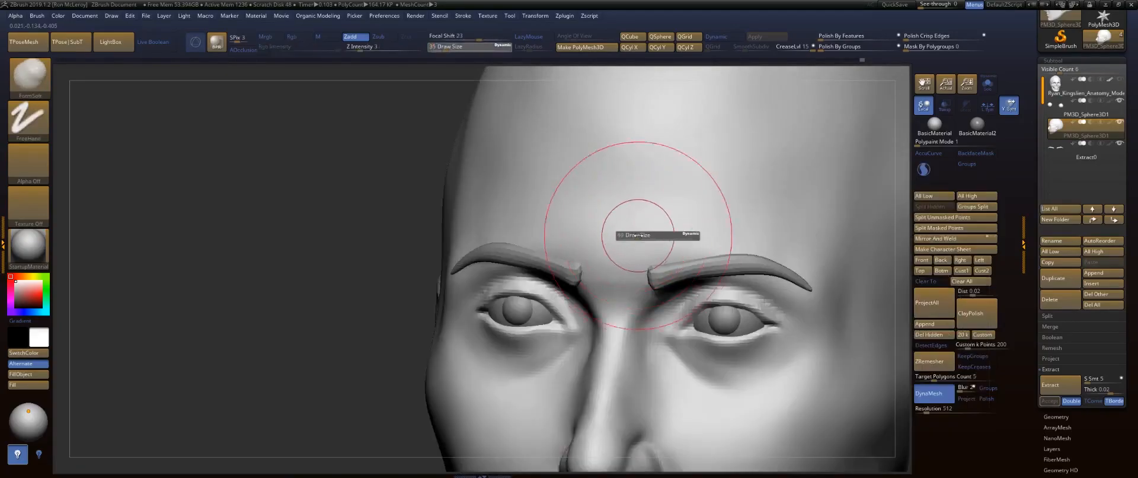
Refine the area between the eyebrows with the FormSoft brush and smooth it into the nose root.
shift+drag(645, 220, 610, 213)
shift+drag(619, 266, 614, 273)
mouse_move(647, 222)
shift+mouse_down()
mouse_move(718, 170)
mouse_move(659, 198)
mouse_move(640, 246)
mouse_move(706, 216)
mouse_move(654, 267)
mouse_move(705, 202)
mouse_move(691, 245)
mouse_move(584, 278)
shift+mouse_up()
key(f)
shift+drag(726, 261, 848, 261)
shift+drag(536, 217, 511, 224)
Shape the eye surroundings and upper nose bridge with the FormSoft brush at draw size 46, smoothing the transitions.
mouse_move(744, 229)
mouse_down()
mouse_move(716, 215)
mouse_move(793, 324)
mouse_move(800, 356)
mouse_up()
mouse_move(848, 261)
alt+mouse_down()
mouse_move(842, 169)
mouse_move(872, 161)
alt+mouse_up()
key(s)
mouse_move(441, 228)
mouse_down()
mouse_move(451, 221)
mouse_move(465, 237)
mouse_up()
shift+drag(818, 221, 747, 222)
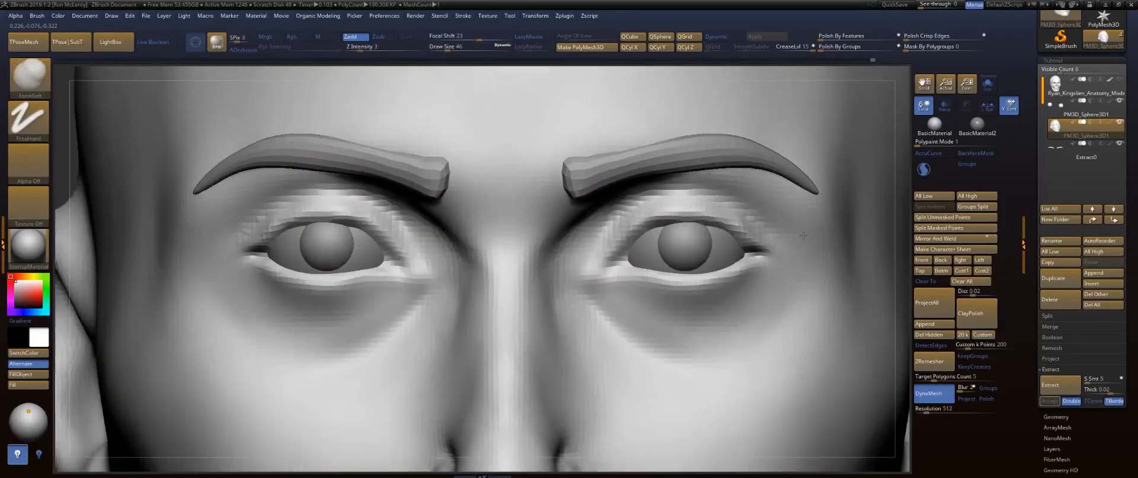
drag(549, 197, 534, 228)
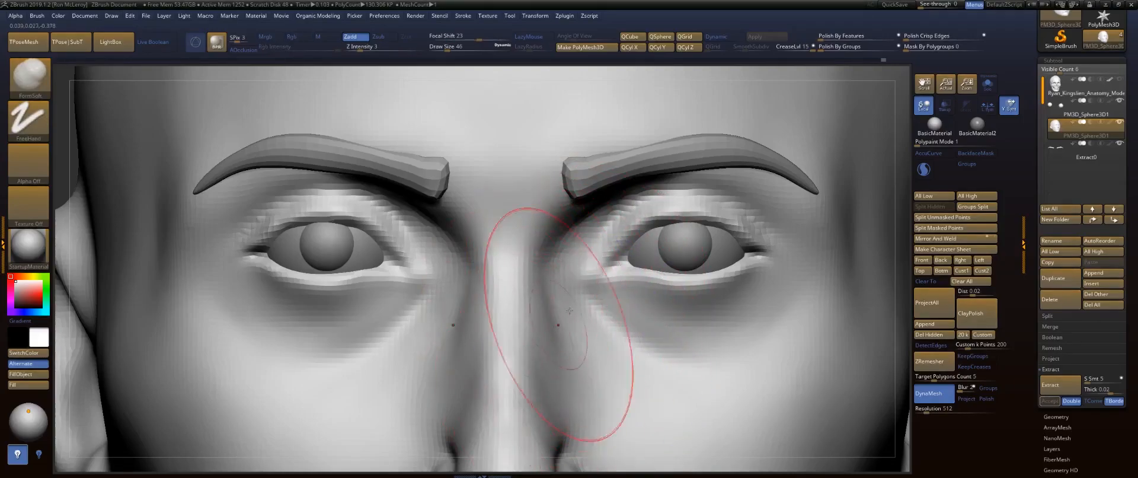
Fill out the side of the nose and inner cheek with the FormSoft brush at draw size 59 and smooth them.
key(f)
mouse_move(702, 238)
mouse_down()
mouse_move(720, 238)
mouse_move(721, 263)
mouse_move(717, 222)
mouse_move(718, 246)
mouse_up()
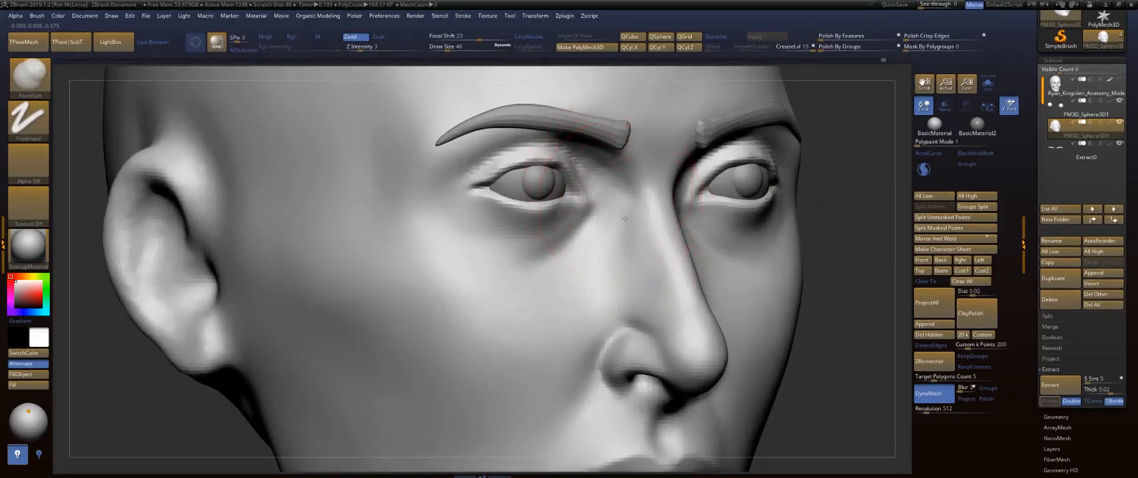
key(s)
drag(632, 246, 655, 279)
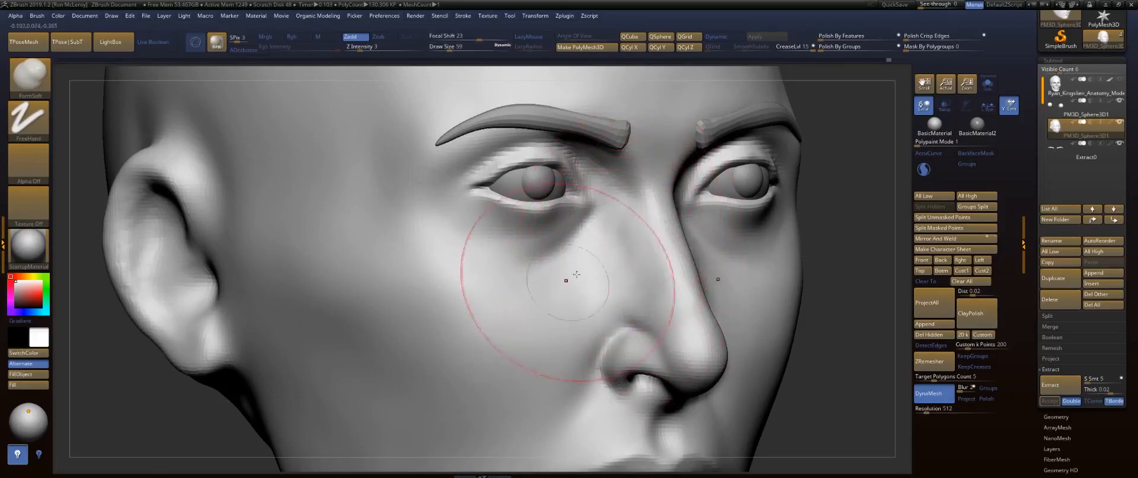
shift+drag(617, 254, 606, 271)
mouse_move(846, 274)
mouse_down()
mouse_move(855, 279)
mouse_move(839, 277)
mouse_up()
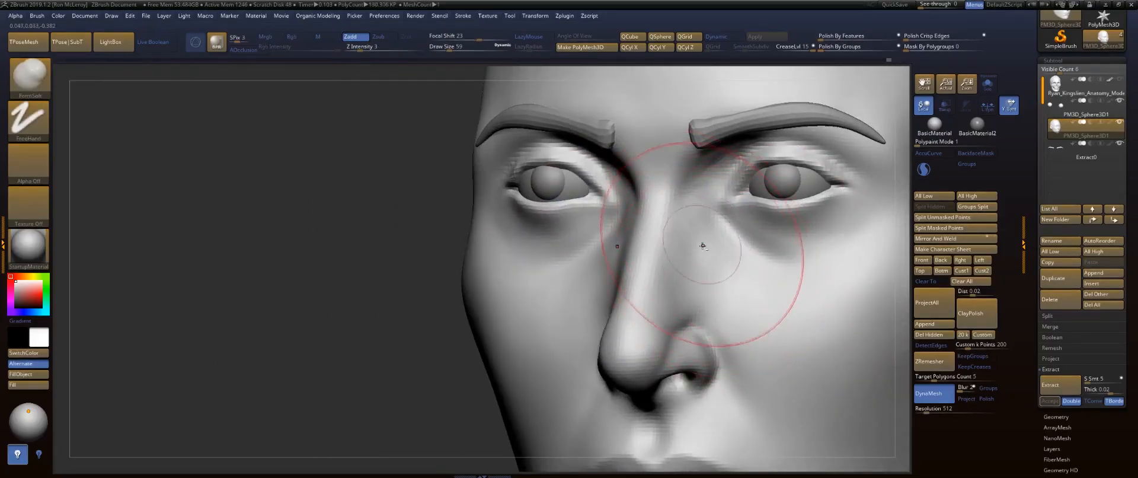
shift+drag(707, 272, 692, 260)
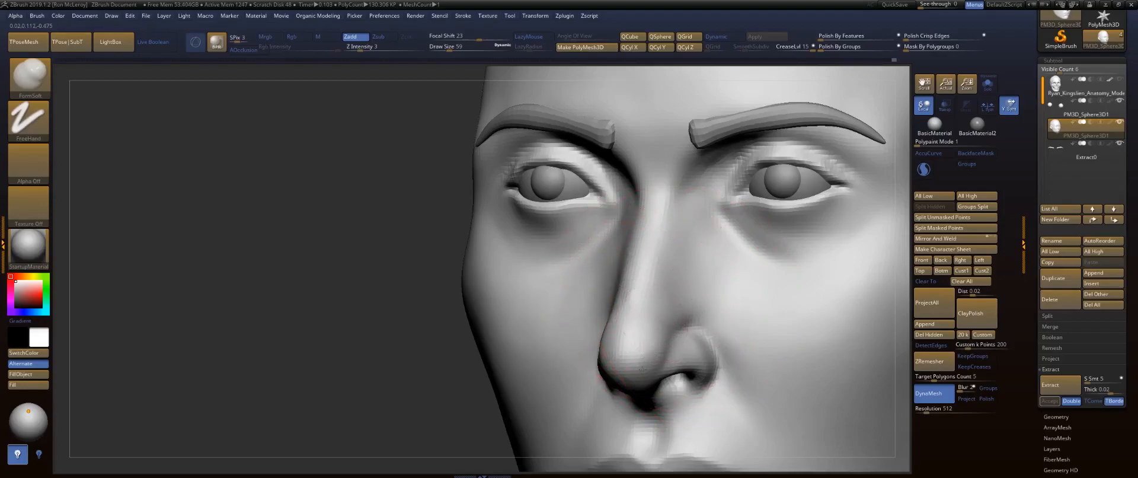
Examine the nose, mouth, cheek and jaw shapes from the side, three-quarter and front views.
drag(373, 320, 599, 329)
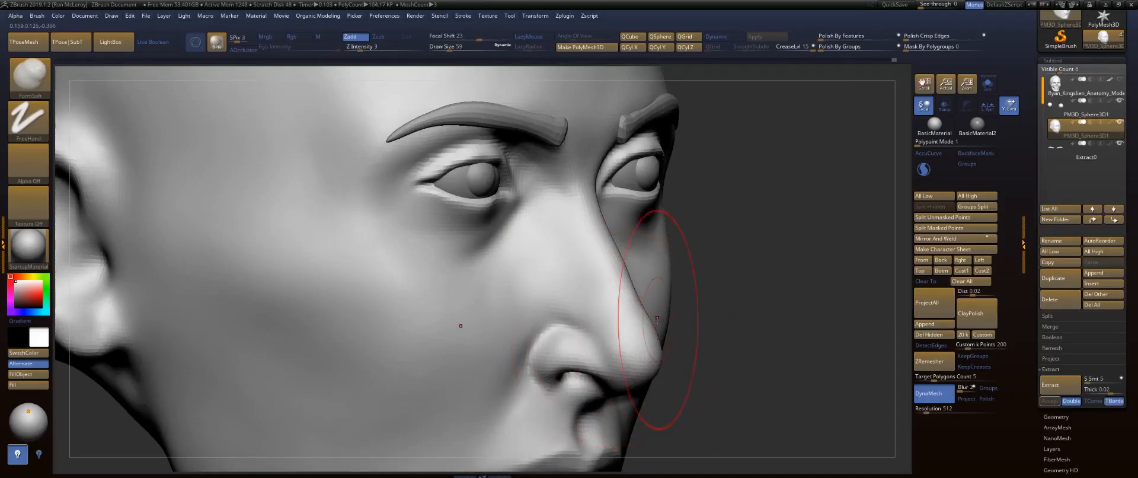
key(f)
shift+drag(717, 275, 730, 269)
alt+drag(822, 198, 838, 218)
mouse_move(700, 300)
alt+mouse_down()
mouse_move(734, 204)
mouse_move(739, 251)
alt+mouse_up()
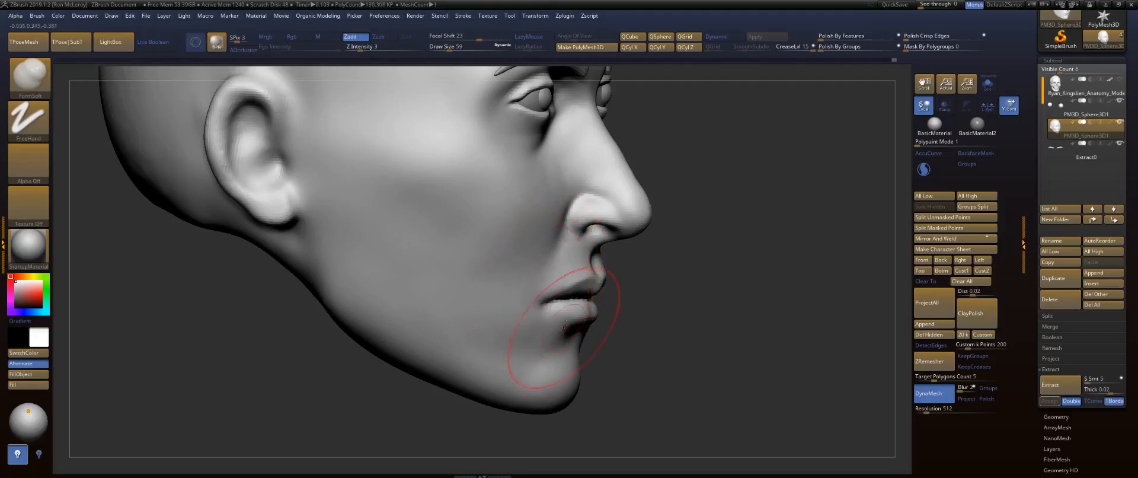
key(alt+Tab)
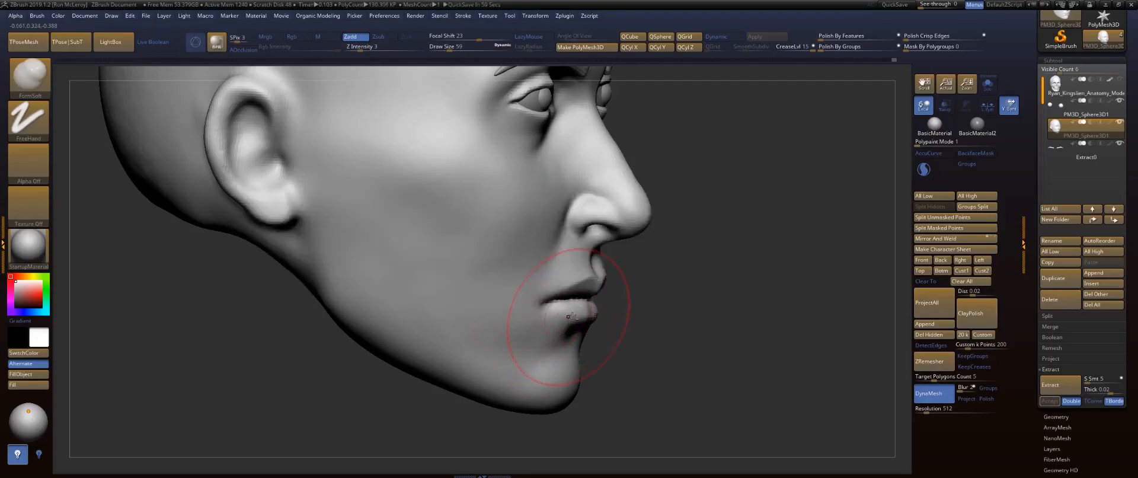
drag(694, 276, 568, 350)
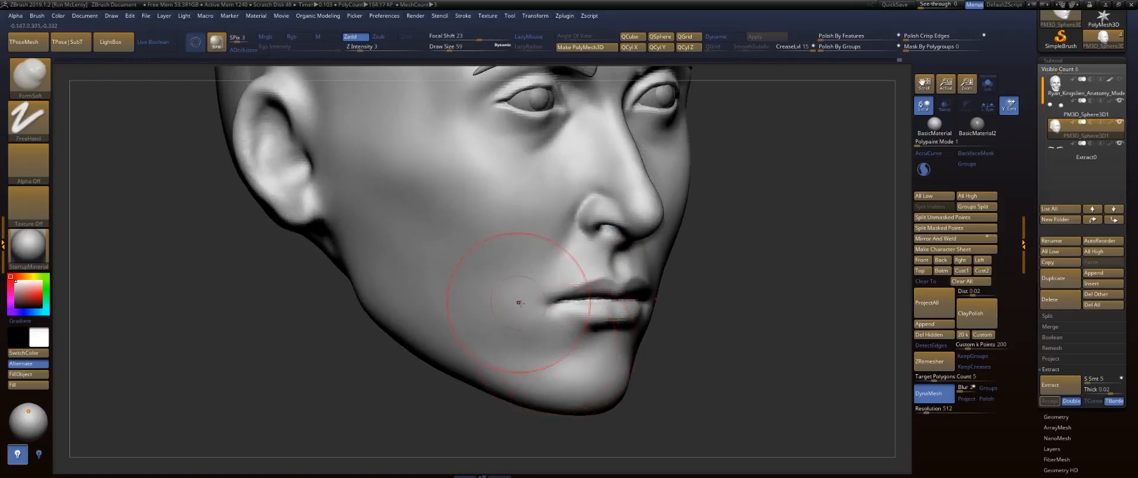
key(f)
drag(751, 262, 738, 256)
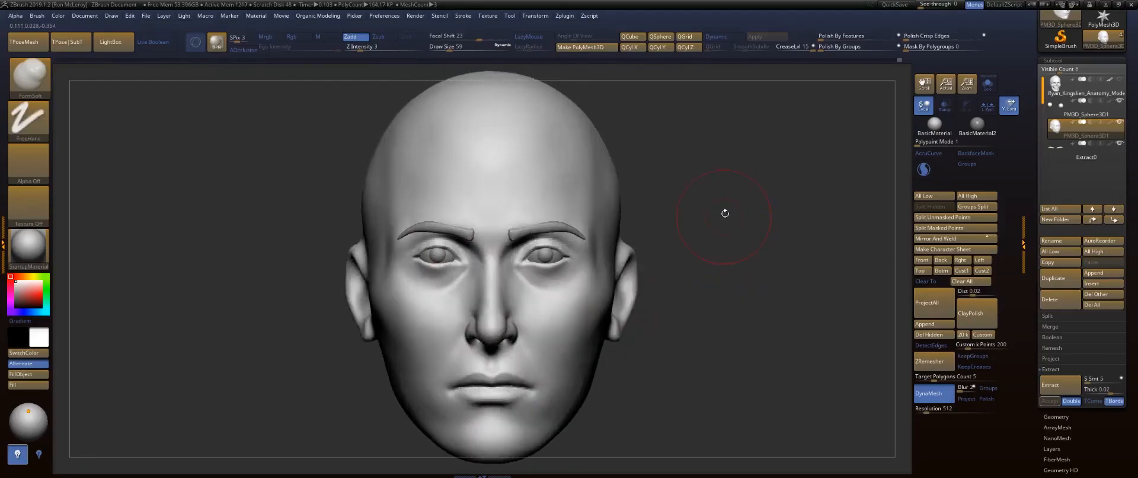
drag(741, 190, 781, 251)
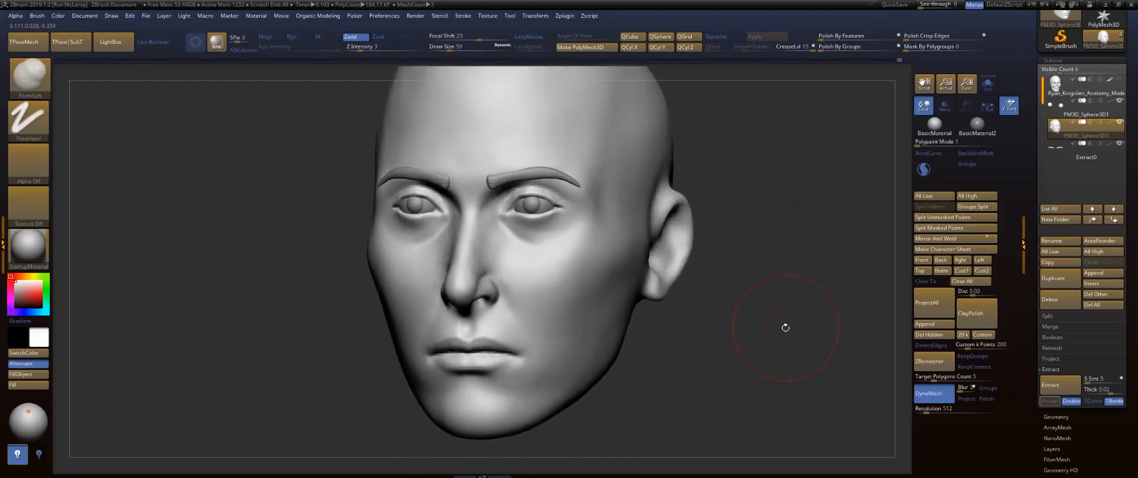
Build up the cheeks below the eyes with the FormSoft brush at draw size 59 and smooth them.
drag(699, 361, 691, 342)
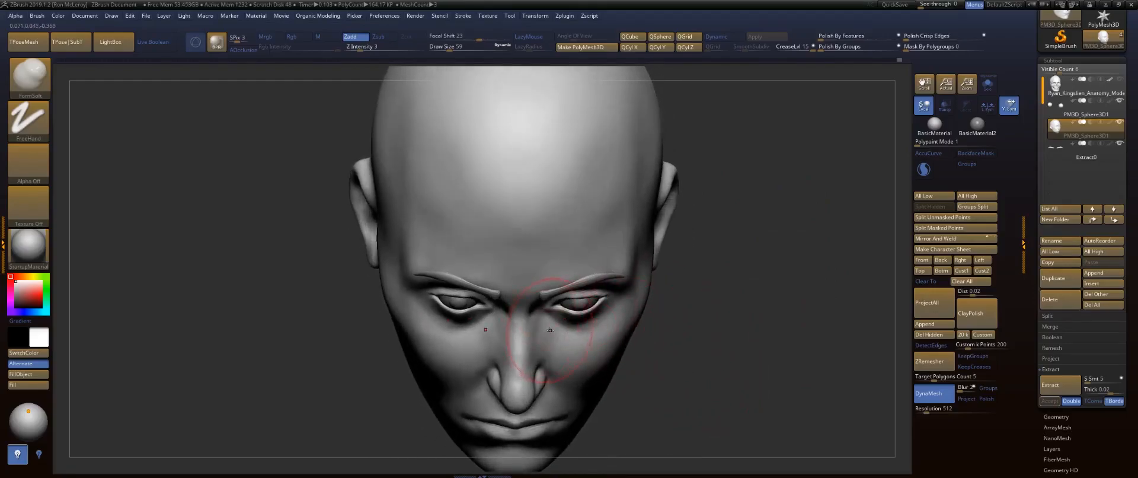
drag(592, 333, 616, 333)
drag(724, 346, 704, 348)
drag(566, 335, 564, 332)
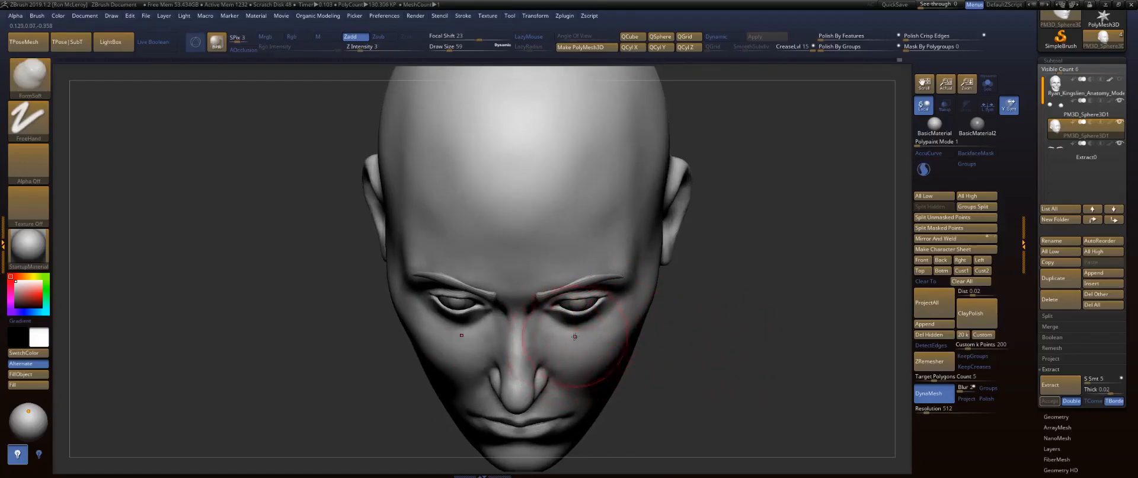
key(shift)
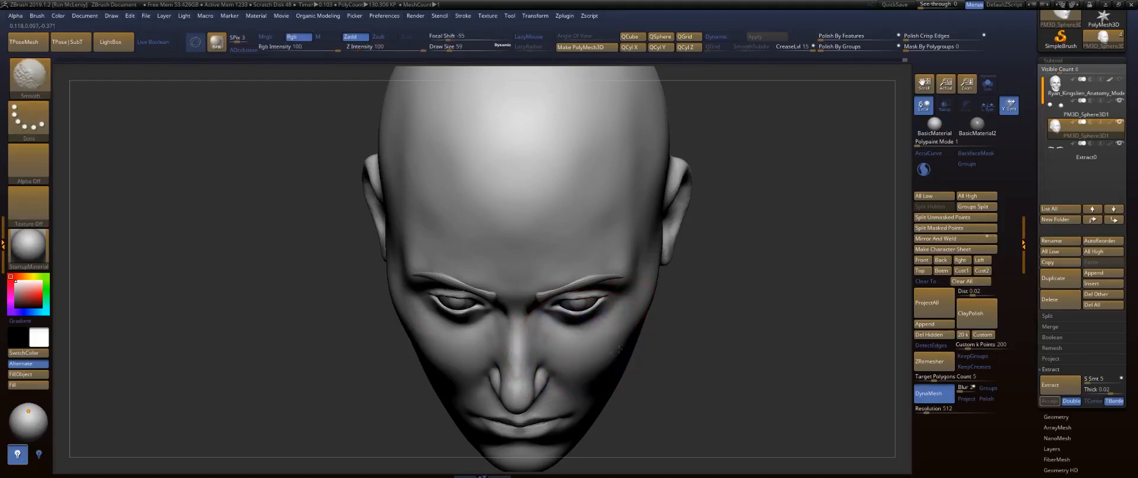
Build up the side of the cheek with the ClayBuildup brush at draw size 97 and smooth it.
mouse_move(736, 361)
mouse_down()
mouse_move(772, 327)
mouse_move(783, 295)
mouse_move(705, 267)
mouse_up()
key(b)
key(c)
key(b)
key(s)
drag(624, 315, 630, 315)
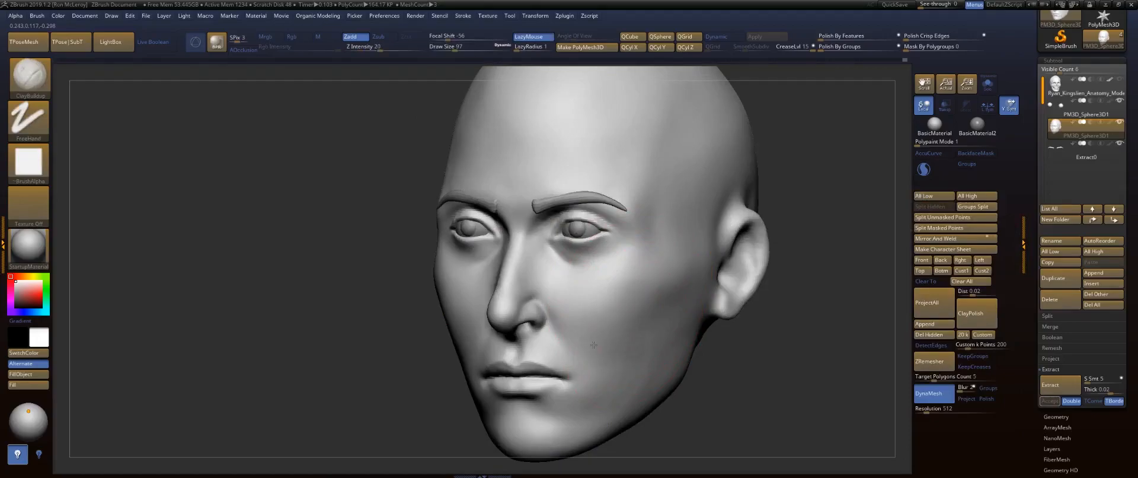
key(shift)
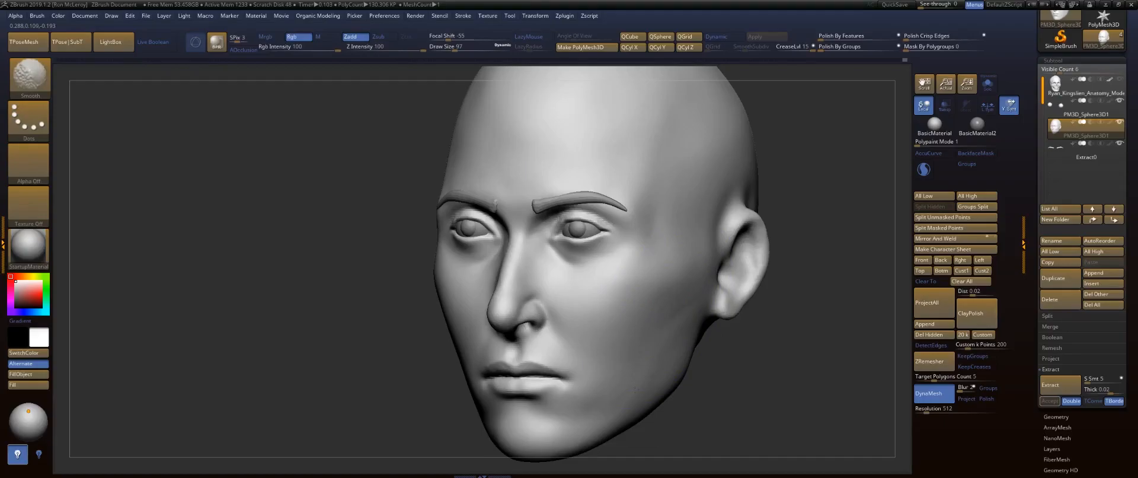
shift+drag(752, 384, 791, 355)
mouse_move(775, 322)
alt+mouse_down()
mouse_move(783, 336)
mouse_move(756, 355)
mouse_move(785, 376)
alt+mouse_up()
alt+drag(784, 376, 764, 337)
drag(703, 272, 683, 277)
alt+drag(762, 261, 741, 317)
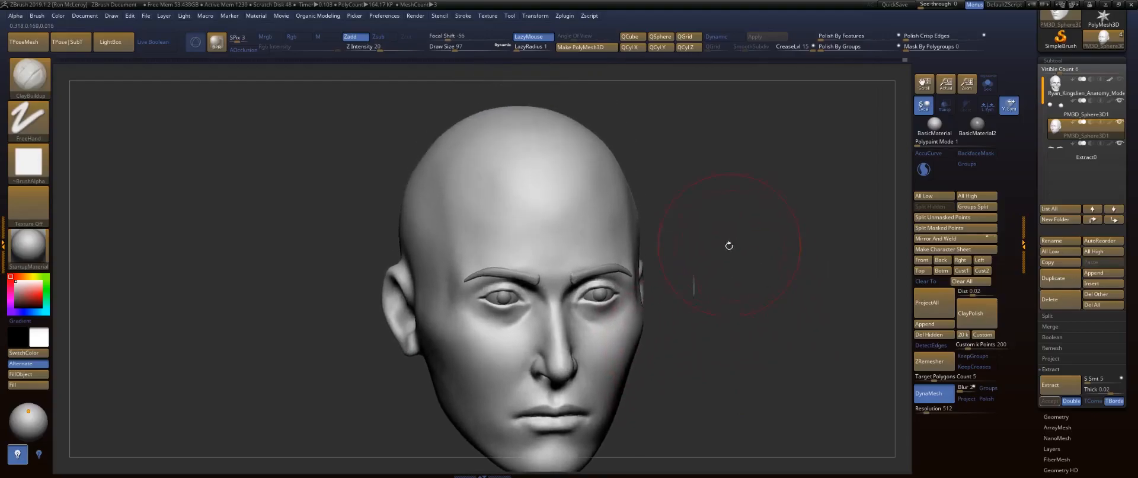